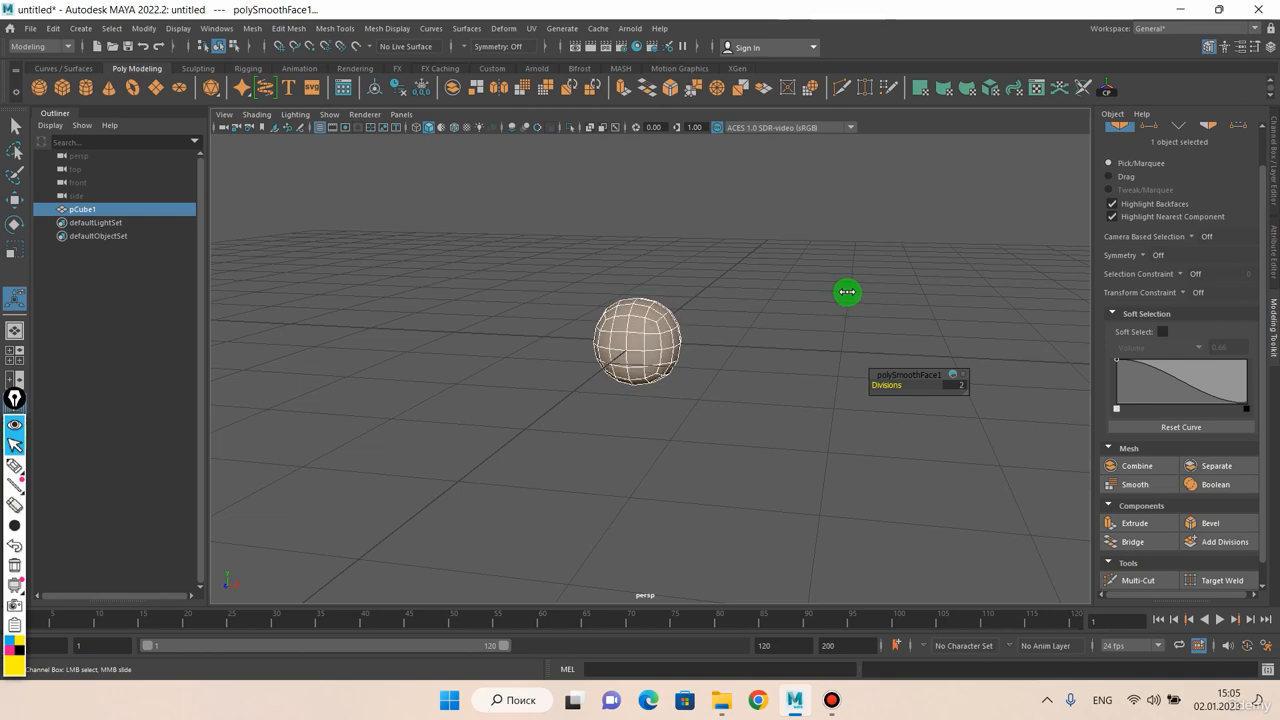
Examine the smoothed cube's quad faces from several angles with the Select tool active
{"action": "left_click_drag", "start_coordinate": [846, 291], "coordinate": [717, 309], "text": "alt"}
{"action": "scroll", "coordinate": [678, 321], "scroll_direction": "up", "scroll_amount": 3}
{"action": "scroll", "coordinate": [716, 306], "scroll_direction": "down", "scroll_amount": 1}
{"action": "scroll", "coordinate": [725, 305], "scroll_direction": "up", "scroll_amount": 1}
{"action": "key", "text": "q"}
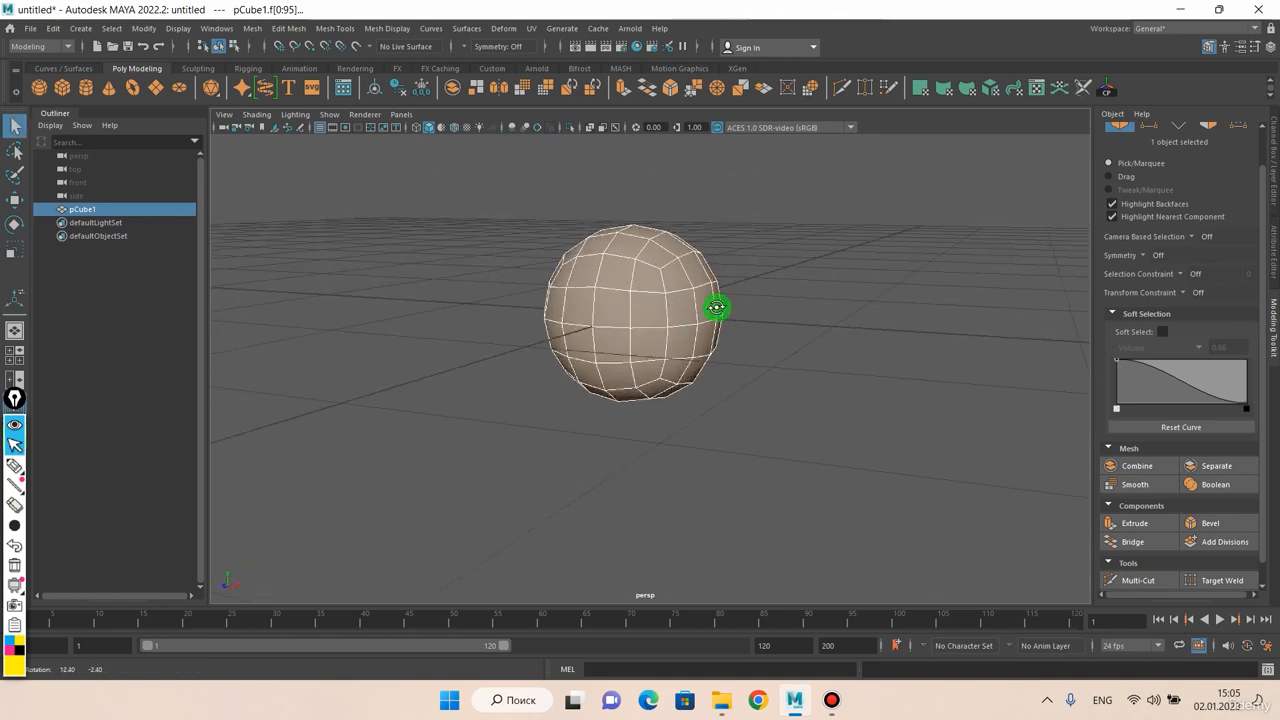
{"action": "left_click_drag", "start_coordinate": [885, 307], "coordinate": [763, 326], "text": "alt"}
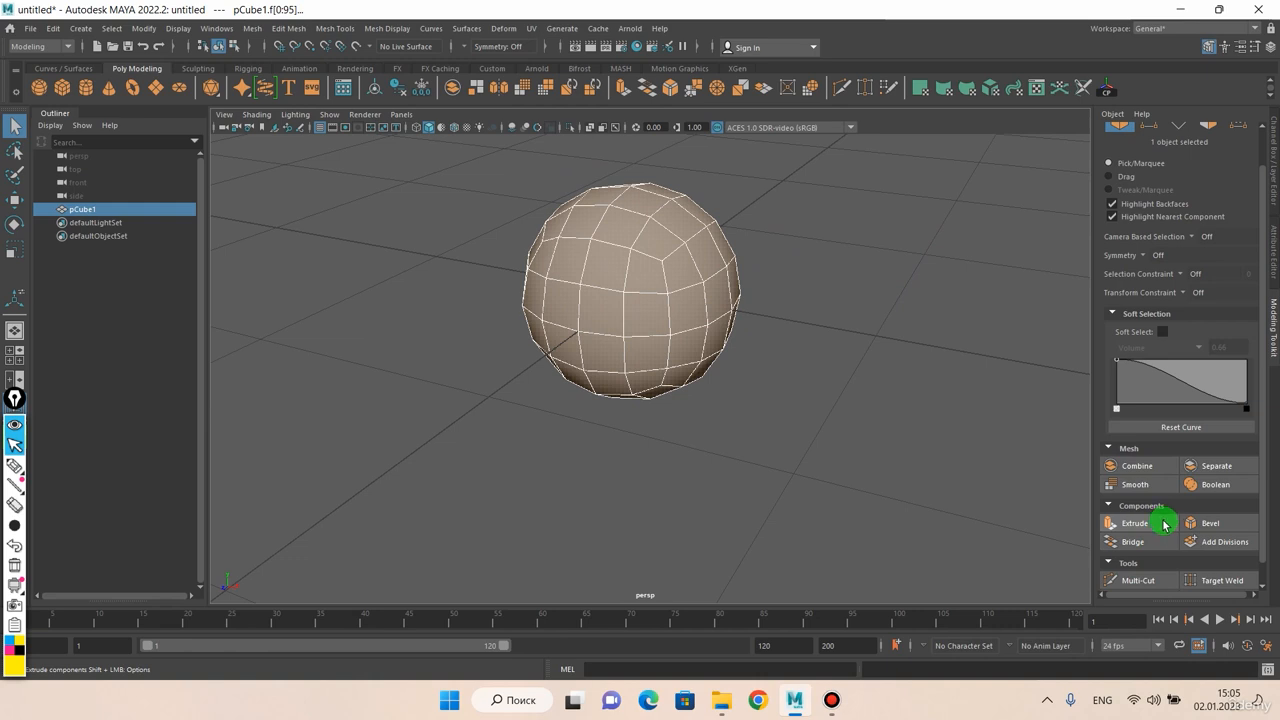
{"action": "scroll", "coordinate": [1176, 505], "scroll_direction": "down", "scroll_amount": 1}
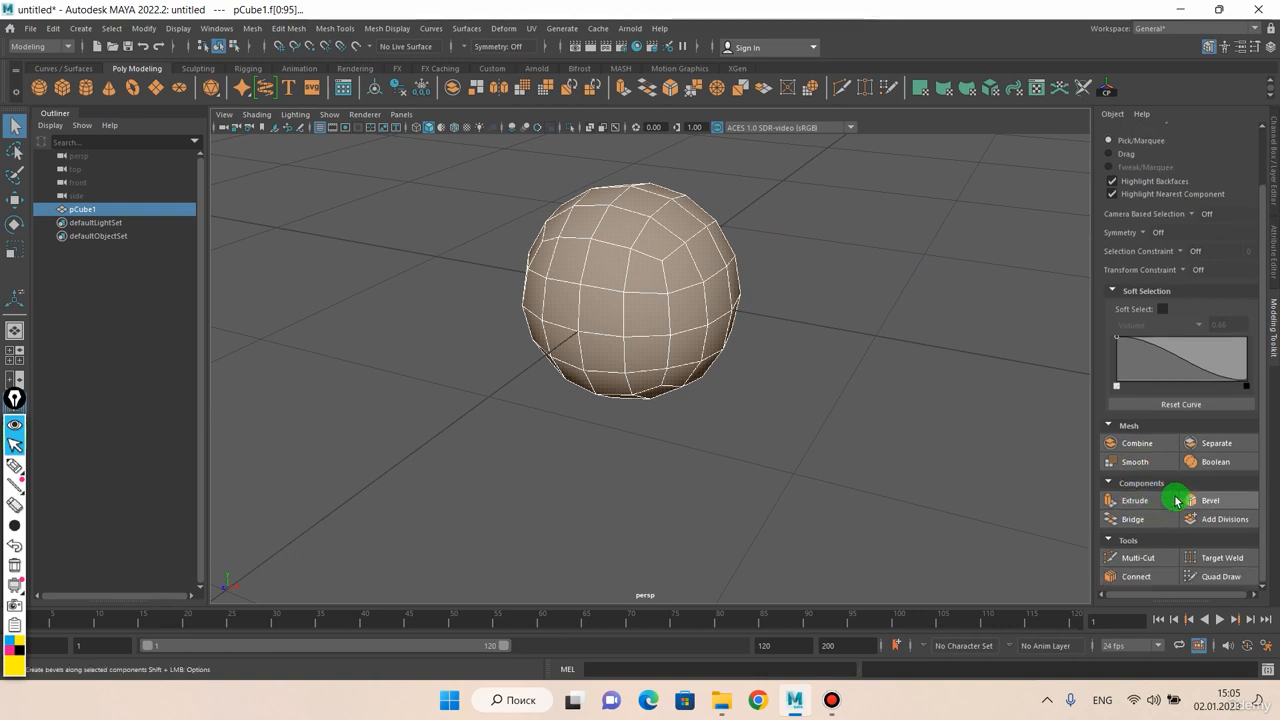
{"action": "scroll", "coordinate": [820, 375], "scroll_direction": "up", "scroll_amount": 1}
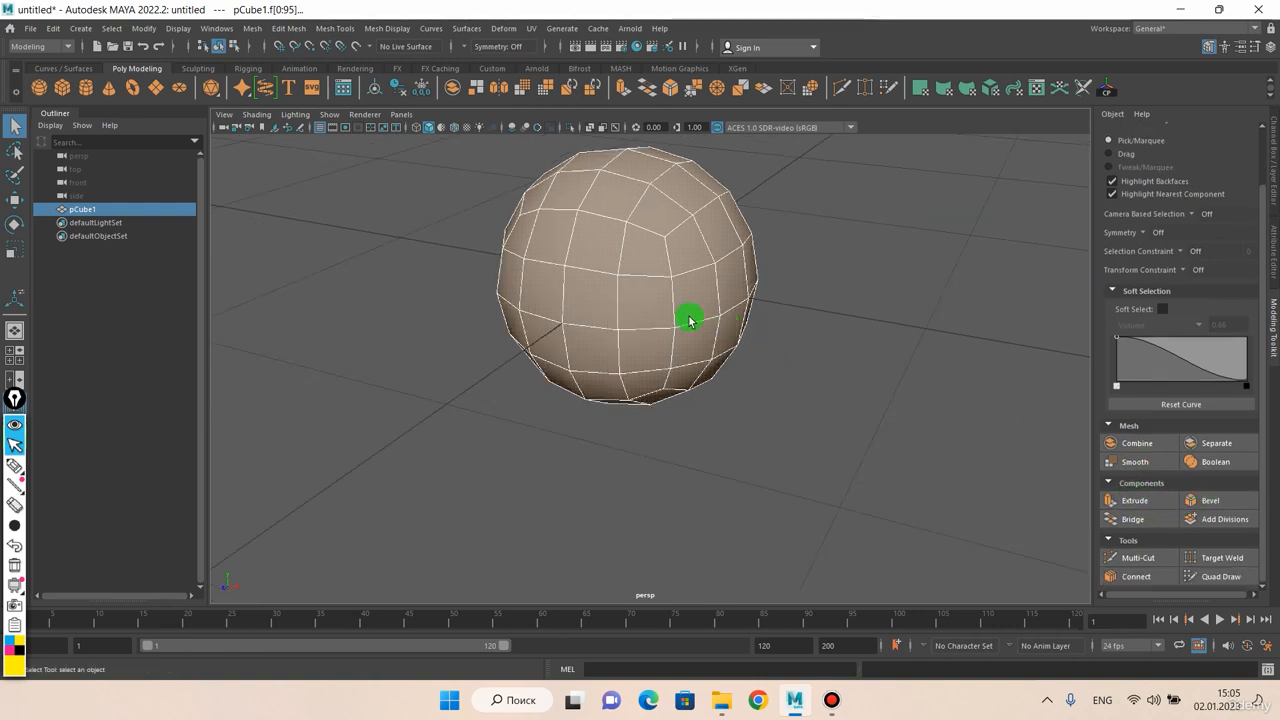
{"action": "left_click_drag", "start_coordinate": [689, 320], "coordinate": [642, 287], "text": "alt"}
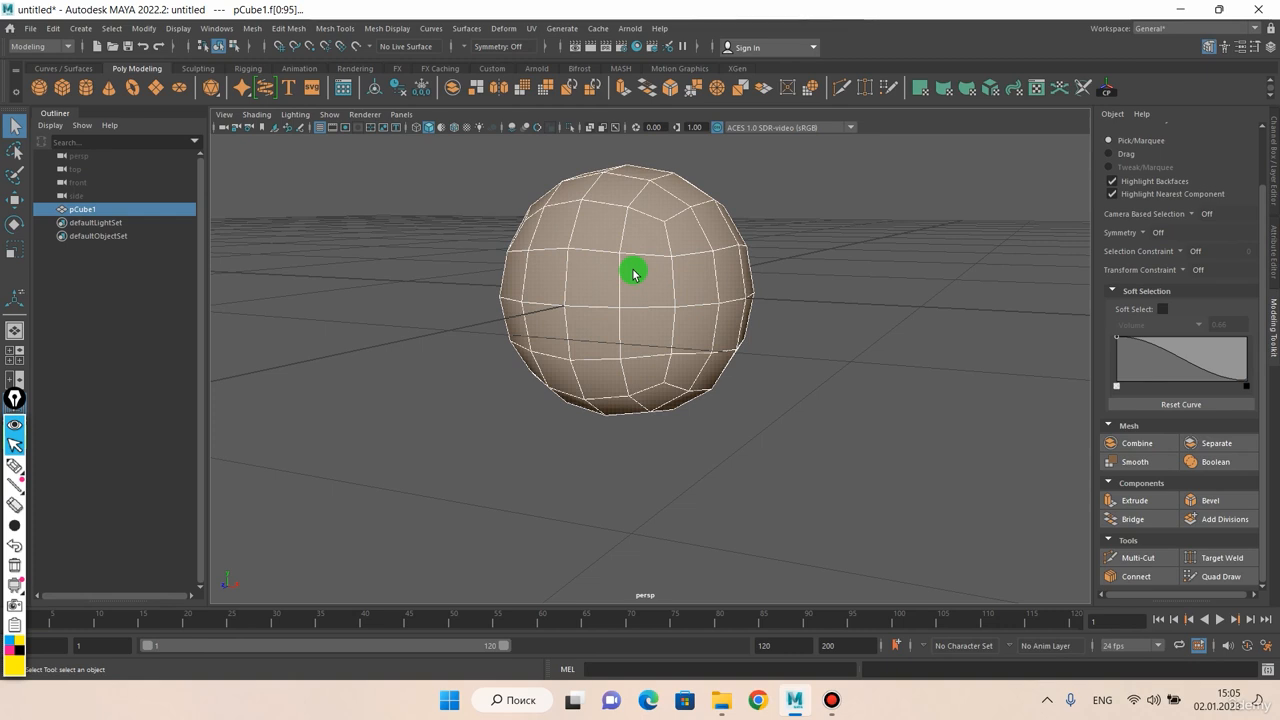
Try deleting a horizontal loop of faces around the sphere's middle, and undo the deletion
{"action": "right_click", "coordinate": [628, 264]}
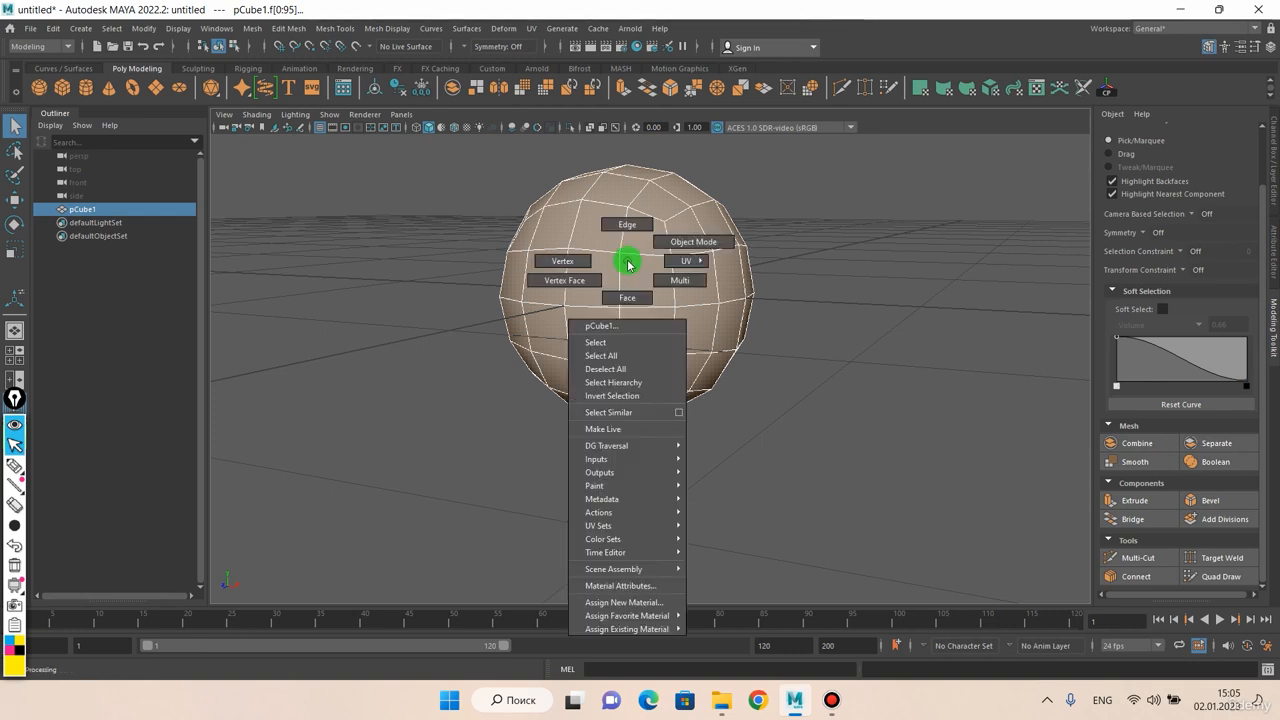
{"action": "left_click", "coordinate": [627, 287]}
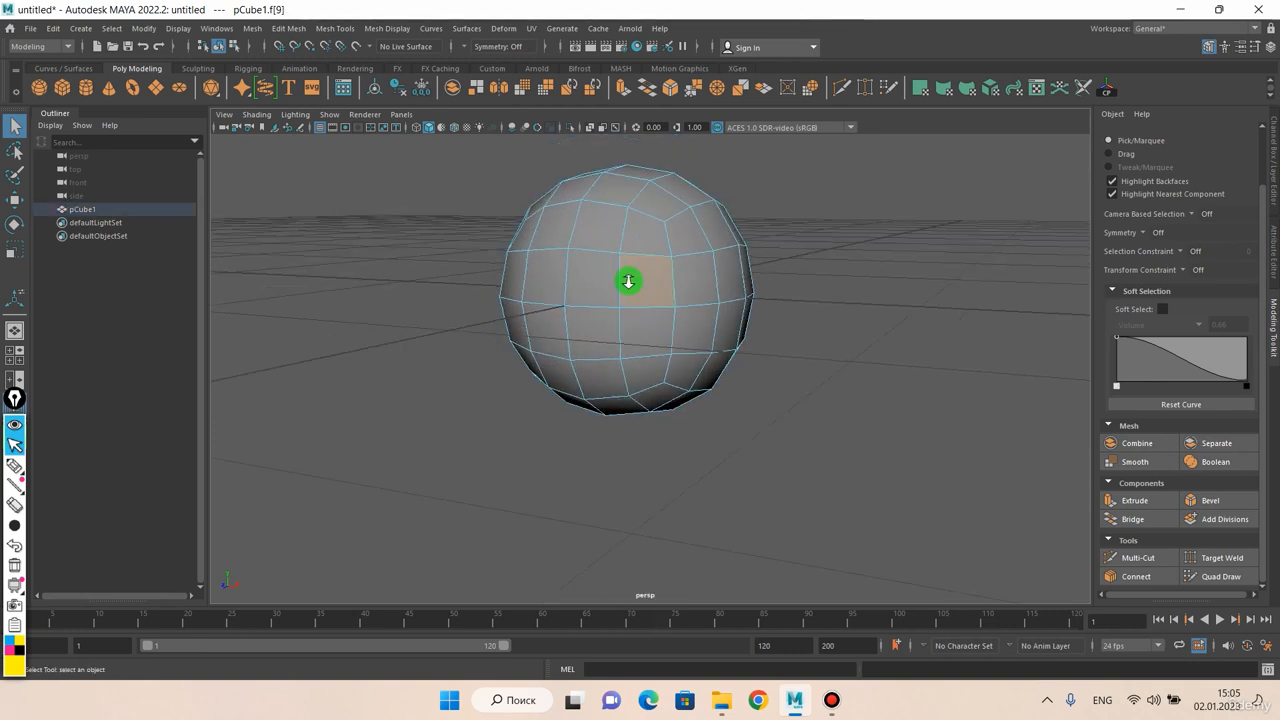
{"action": "double_click", "coordinate": [535, 296], "text": "shift"}
{"action": "left_click_drag", "start_coordinate": [537, 294], "coordinate": [623, 266], "text": "alt"}
{"action": "key", "text": "Delete"}
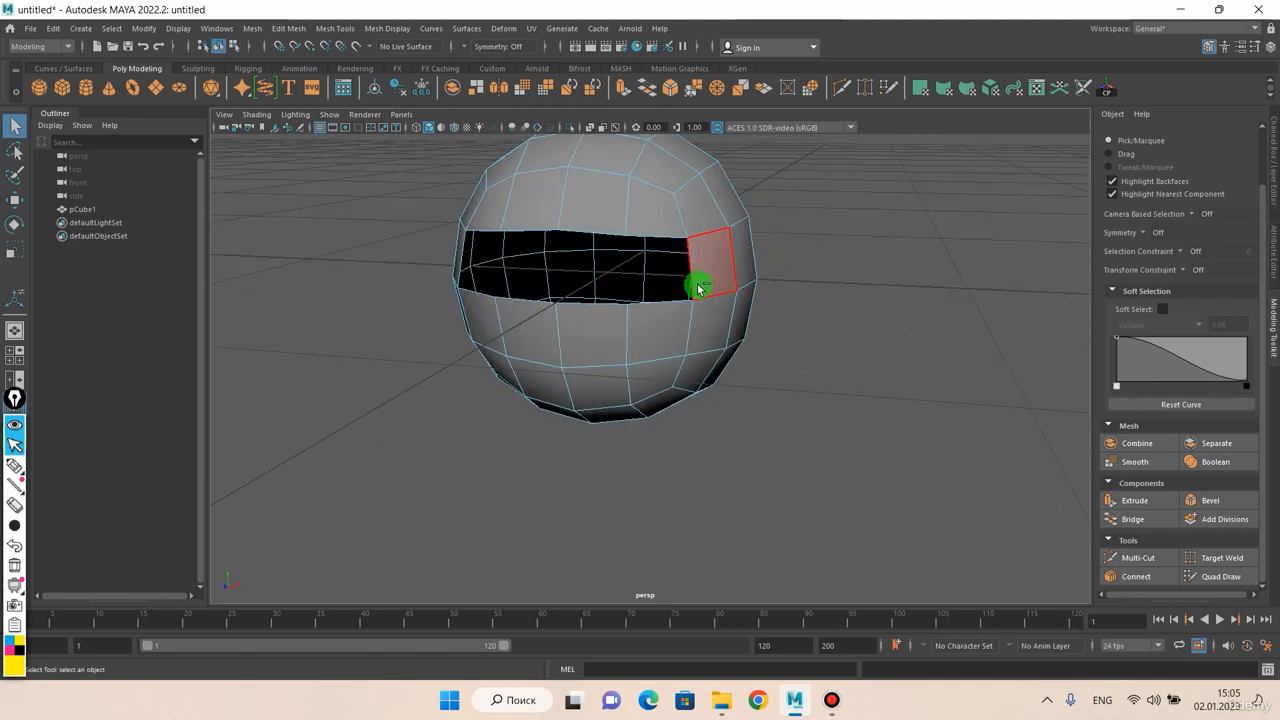
{"action": "key", "text": "ctrl+z"}
In edge mode, select the full horizontal edge loop around the sphere's middle
{"action": "mouse_move", "coordinate": [629, 259]}
{"action": "left_mouse_down", "text": "alt"}
{"action": "mouse_move", "coordinate": [706, 266]}
{"action": "mouse_move", "coordinate": [617, 266]}
{"action": "left_mouse_up", "text": "alt"}
{"action": "right_click", "coordinate": [619, 262]}
{"action": "left_click", "coordinate": [615, 243]}
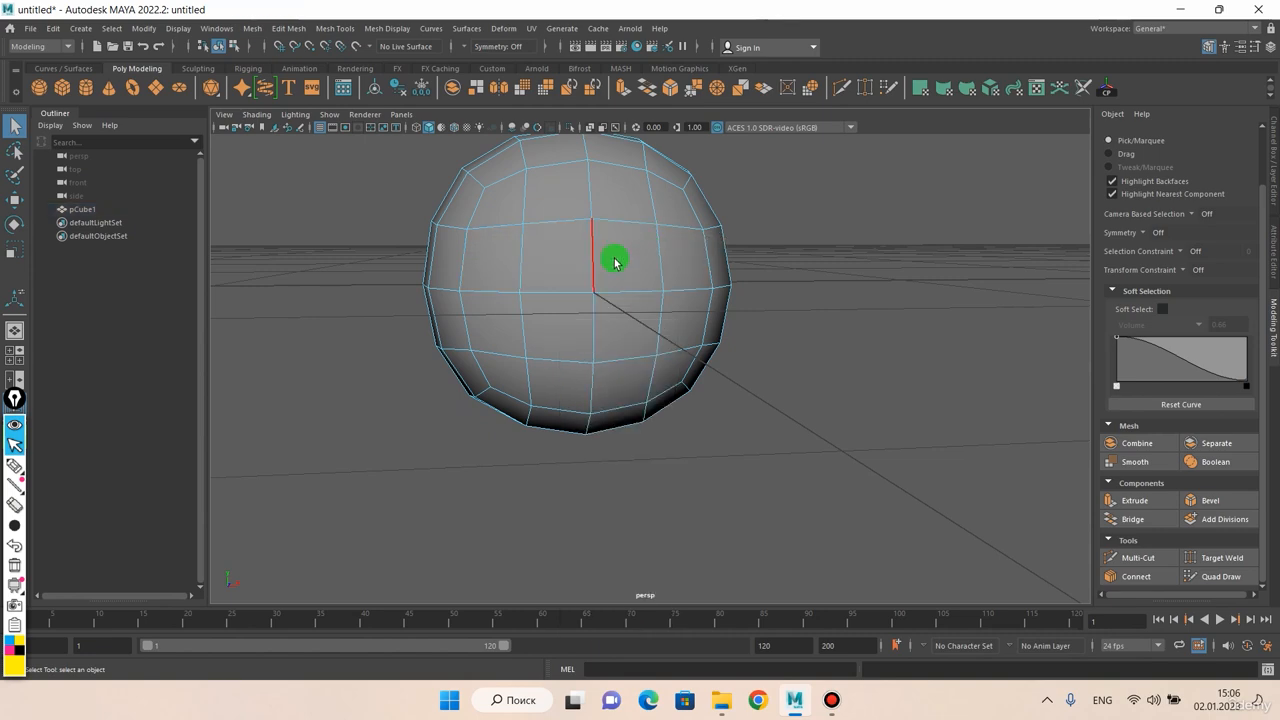
{"action": "left_click", "coordinate": [611, 294]}
{"action": "left_click_drag", "start_coordinate": [537, 300], "coordinate": [574, 312], "text": "alt"}
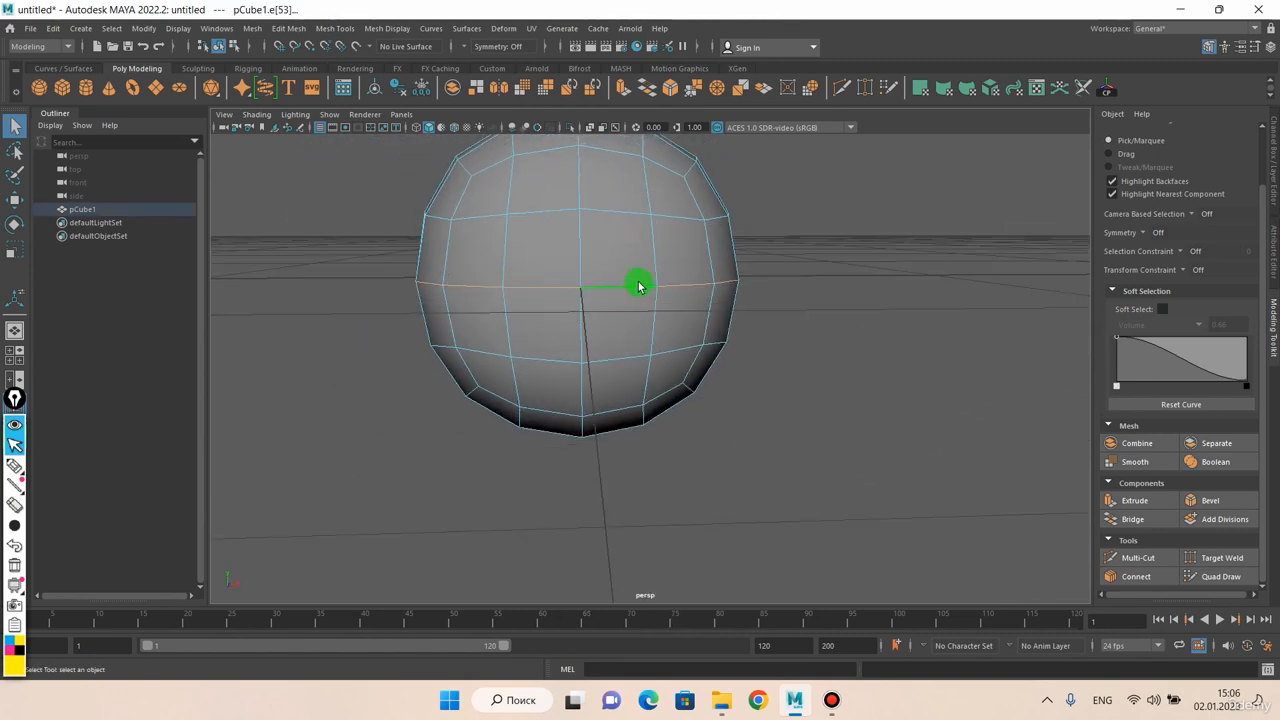
{"action": "mouse_move", "coordinate": [639, 286]}
{"action": "left_mouse_down", "text": "alt"}
{"action": "mouse_move", "coordinate": [589, 280]}
{"action": "mouse_move", "coordinate": [766, 277]}
{"action": "mouse_move", "coordinate": [509, 277]}
{"action": "mouse_move", "coordinate": [603, 280]}
{"action": "mouse_move", "coordinate": [629, 329]}
{"action": "mouse_move", "coordinate": [654, 294]}
{"action": "left_mouse_up", "text": "alt"}
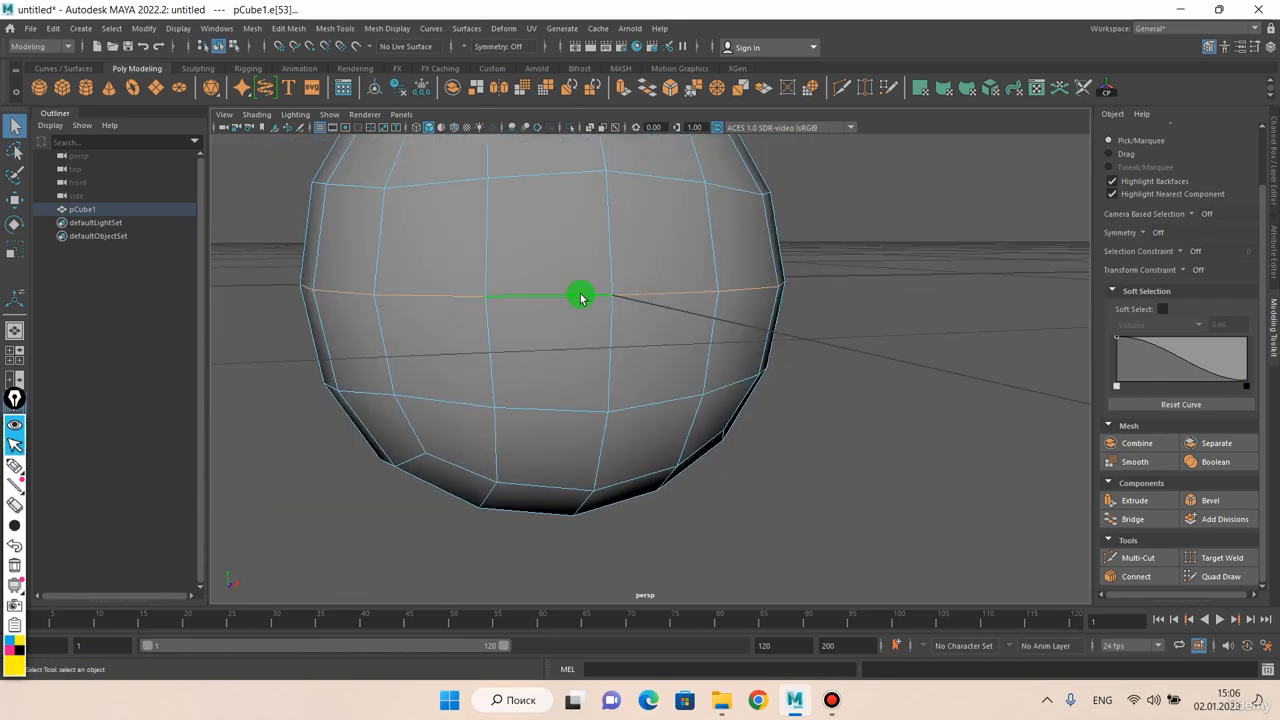
{"action": "scroll", "coordinate": [662, 290], "scroll_direction": "down", "scroll_amount": 2}
{"action": "scroll", "coordinate": [657, 289], "scroll_direction": "up", "scroll_amount": 4}
{"action": "left_click_drag", "start_coordinate": [652, 291], "coordinate": [652, 286], "text": "alt"}
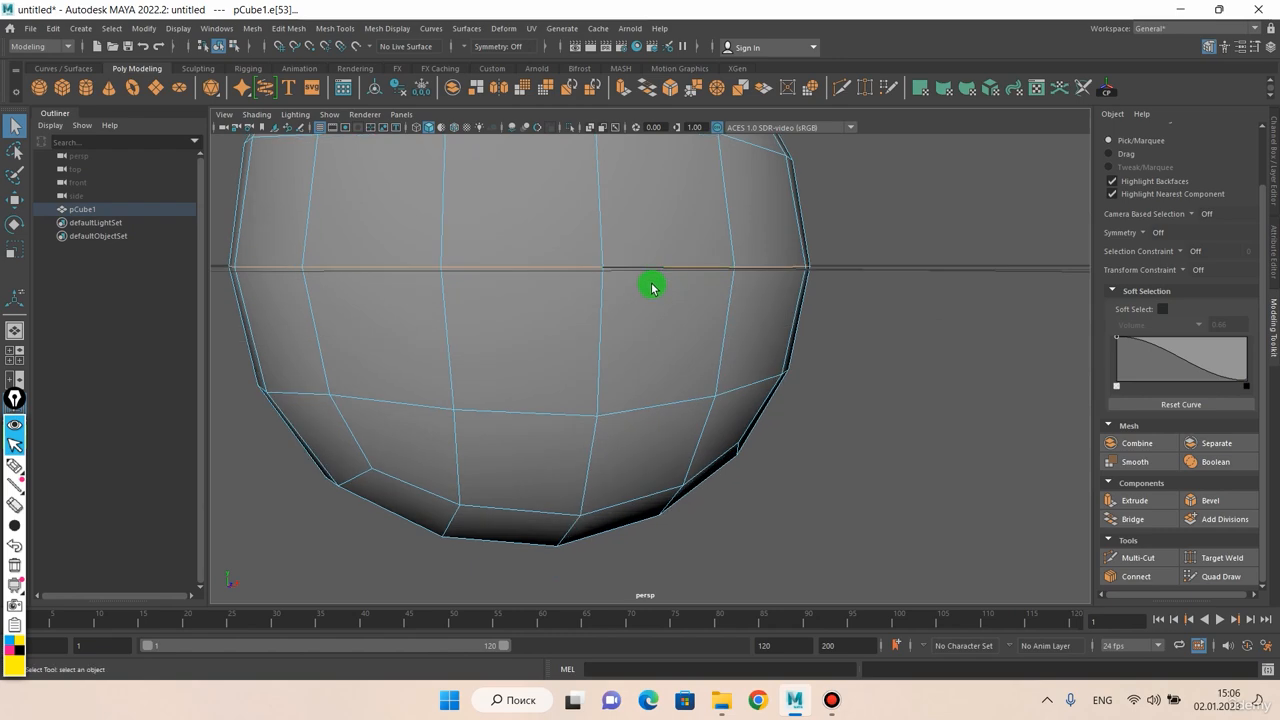
Delete only the edges of the selected middle loop, keeping their vertices, and clear the selection
{"action": "middle_click_drag", "start_coordinate": [652, 286], "coordinate": [667, 375], "text": "alt"}
{"action": "left_click_drag", "start_coordinate": [668, 375], "coordinate": [642, 385], "text": "alt"}
{"action": "scroll", "coordinate": [652, 371], "scroll_direction": "down", "scroll_amount": 3}
{"action": "left_click", "coordinate": [635, 386]}
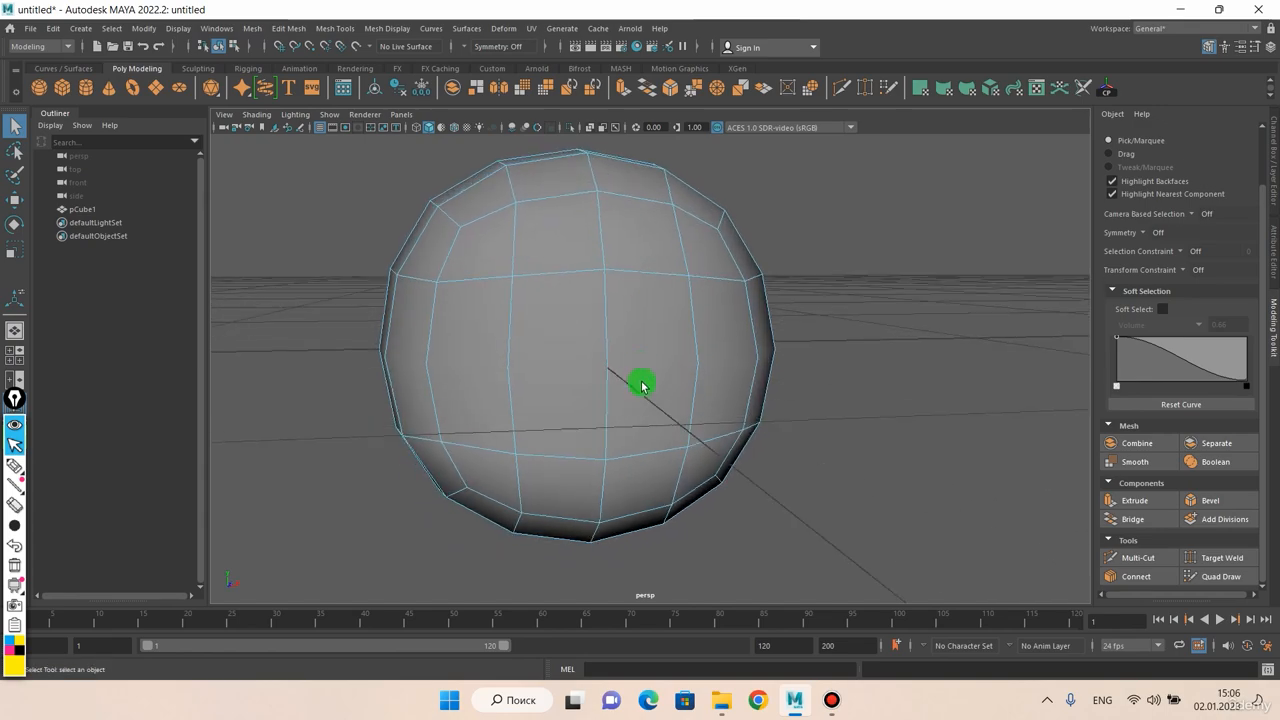
Switch to vertex mode and examine the vertices along the sphere's middle where the edge loop was deleted
{"action": "right_click", "coordinate": [639, 339]}
{"action": "right_click_drag", "start_coordinate": [583, 343], "coordinate": [582, 342]}
{"action": "scroll", "coordinate": [628, 350], "scroll_direction": "up", "scroll_amount": 2}
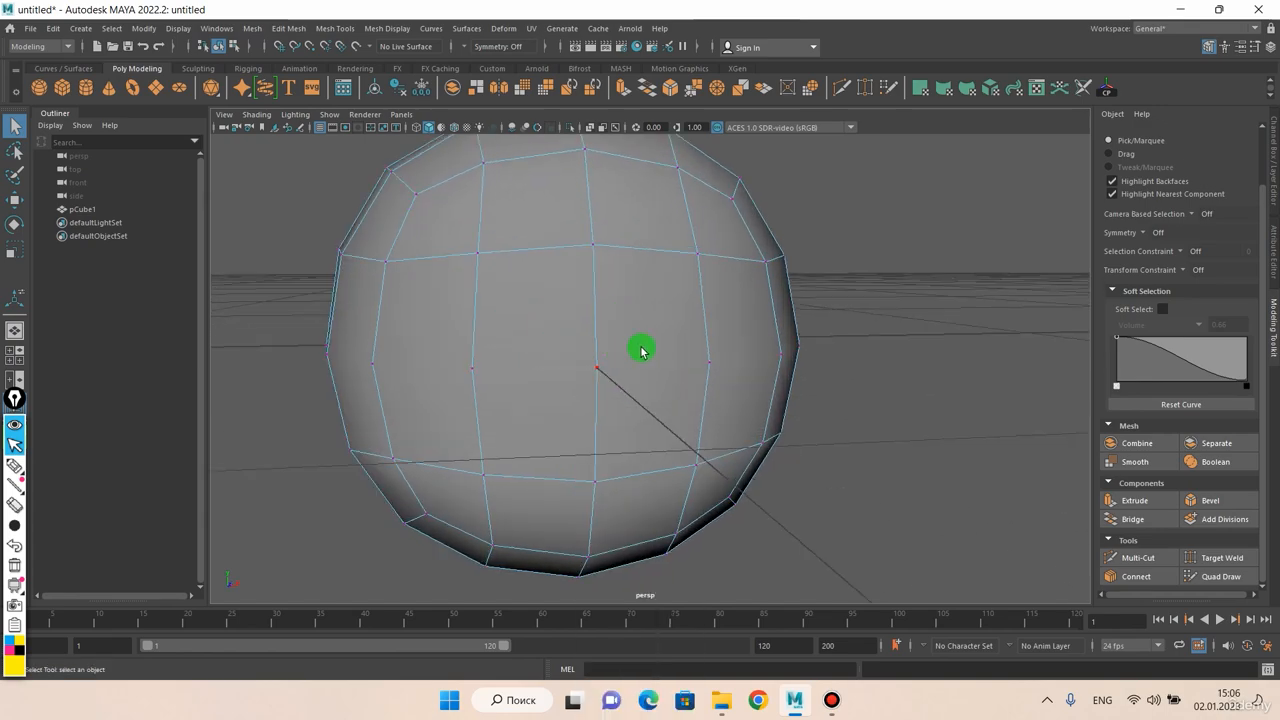
{"action": "left_click_drag", "start_coordinate": [641, 350], "coordinate": [428, 356], "text": "alt"}
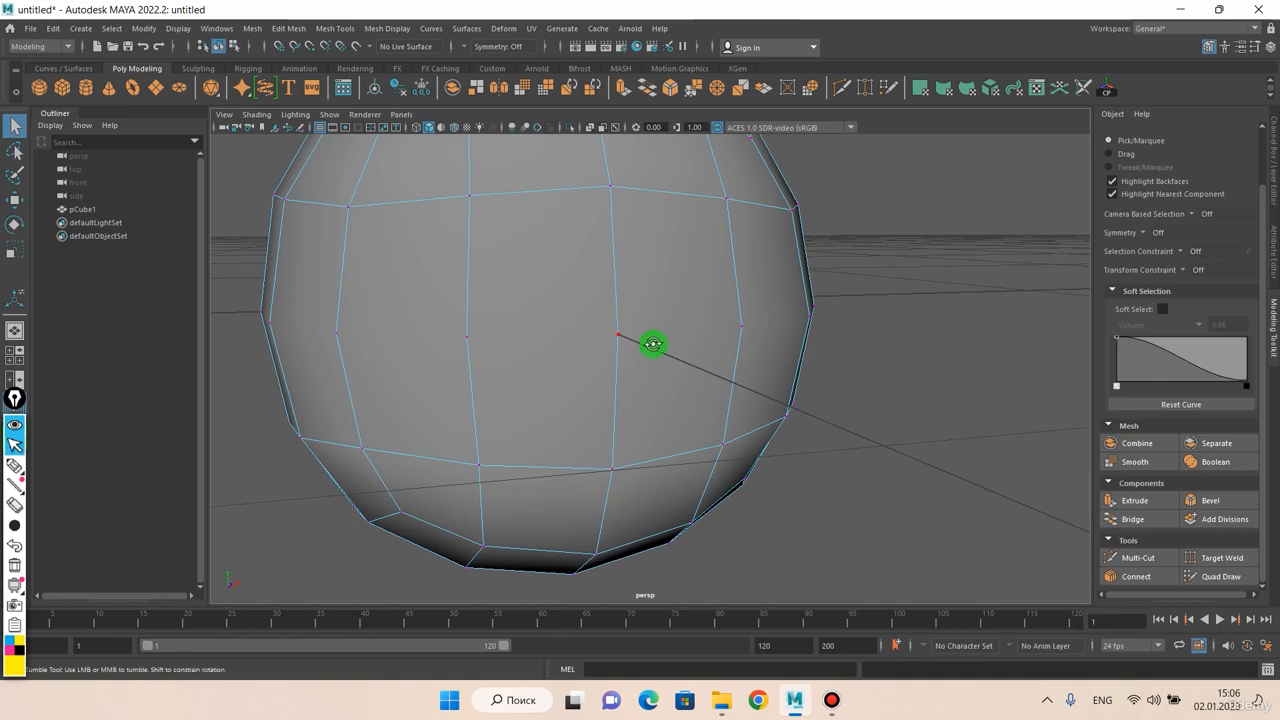
{"action": "mouse_move", "coordinate": [653, 344]}
{"action": "left_mouse_down", "text": "alt"}
{"action": "mouse_move", "coordinate": [660, 309]}
{"action": "mouse_move", "coordinate": [586, 343]}
{"action": "mouse_move", "coordinate": [635, 337]}
{"action": "left_mouse_up", "text": "alt"}
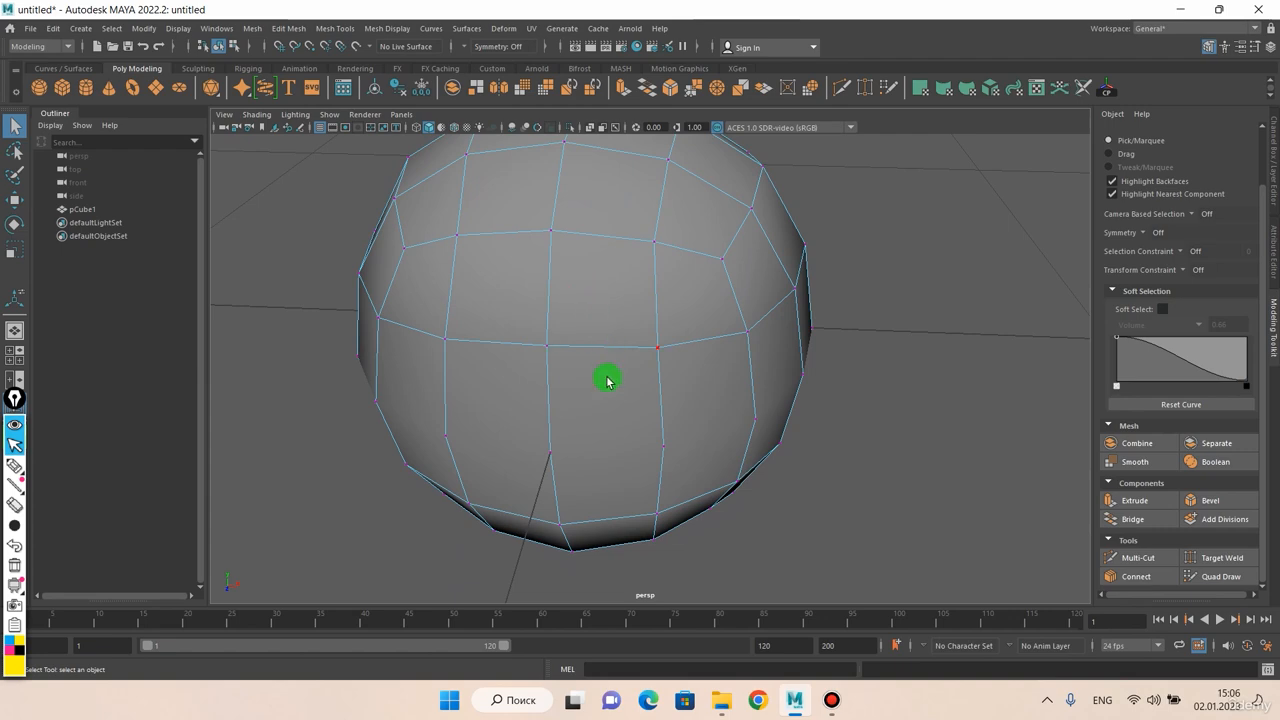
{"action": "left_click_drag", "start_coordinate": [607, 384], "coordinate": [617, 391], "text": "alt"}
Preview the mesh in object mode with smooth display from different angles, and return to the unsmoothed display
{"action": "right_click_drag", "start_coordinate": [614, 337], "coordinate": [669, 326]}
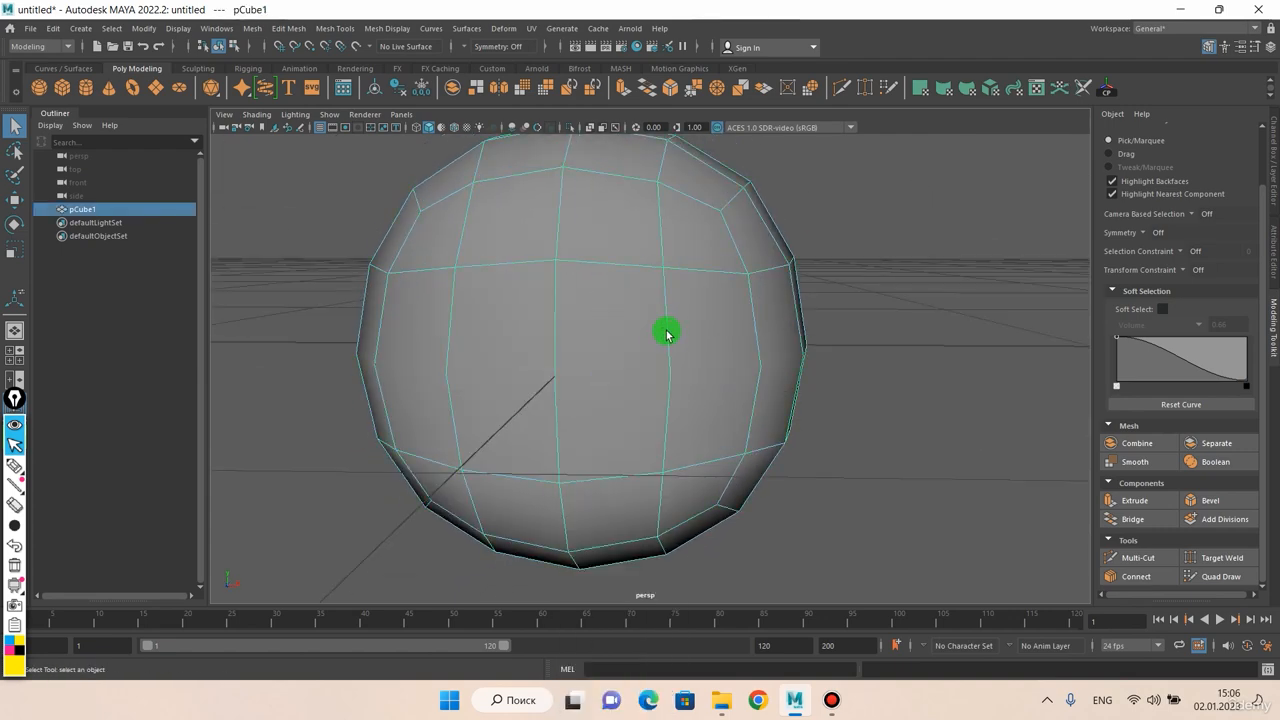
{"action": "key", "text": "3"}
{"action": "left_click_drag", "start_coordinate": [653, 351], "coordinate": [606, 360], "text": "alt"}
{"action": "right_click_drag", "start_coordinate": [606, 360], "coordinate": [663, 362], "text": "alt"}
{"action": "left_click_drag", "start_coordinate": [662, 362], "coordinate": [596, 364], "text": "alt"}
{"action": "scroll", "coordinate": [640, 365], "scroll_direction": "down", "scroll_amount": 3}
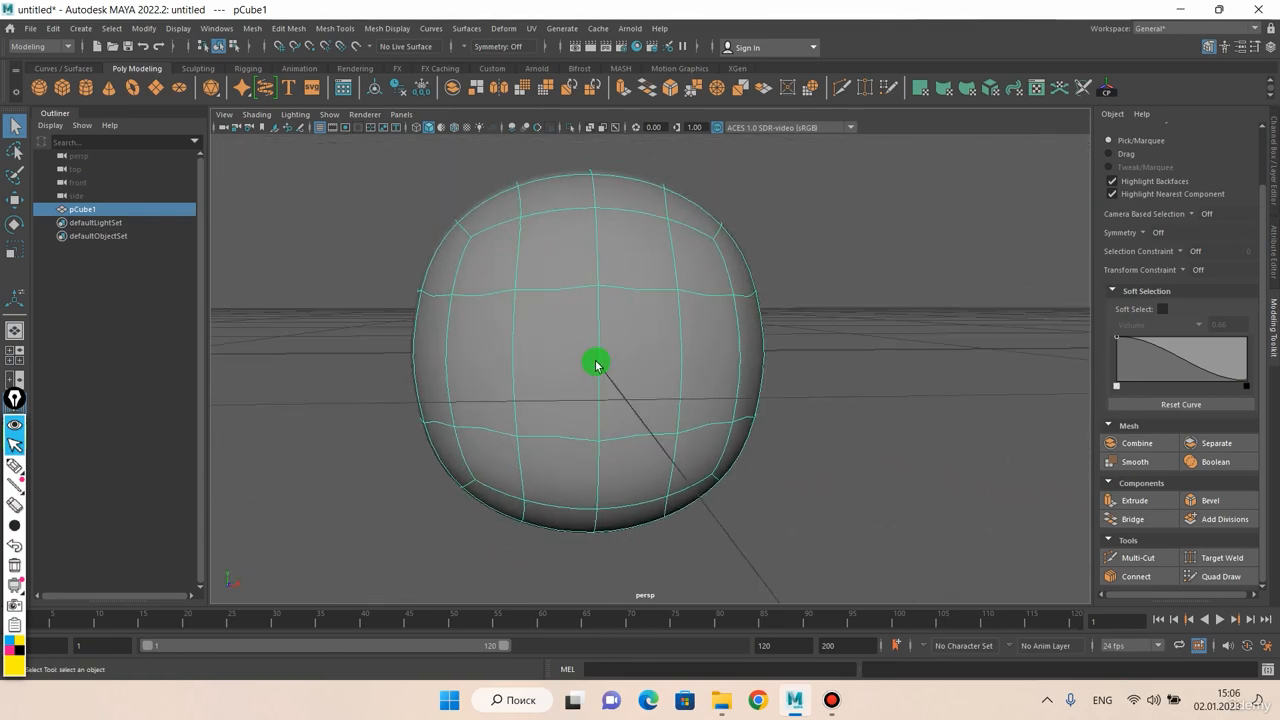
{"action": "key", "text": "1"}
Show the mesh's vertices again and undo the edge deletion, restoring the selected middle edge loop
{"action": "right_click", "coordinate": [597, 366]}
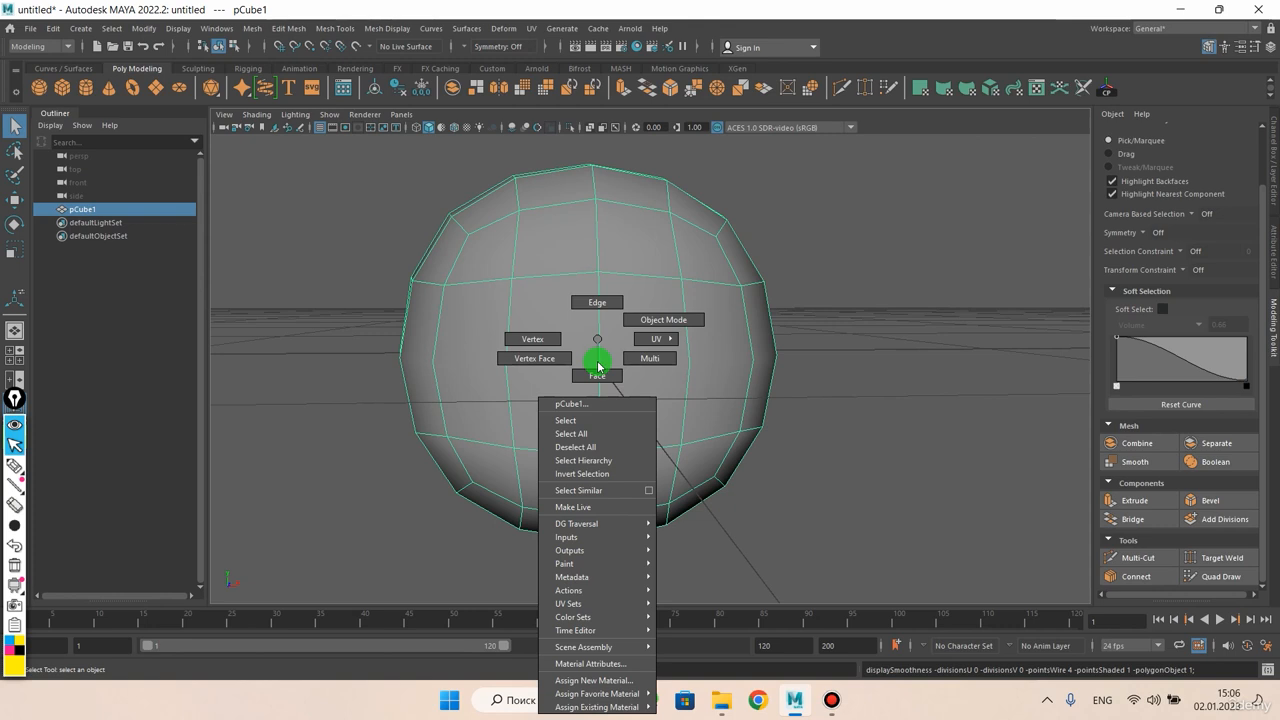
{"action": "right_click_drag", "start_coordinate": [598, 366], "coordinate": [548, 341]}
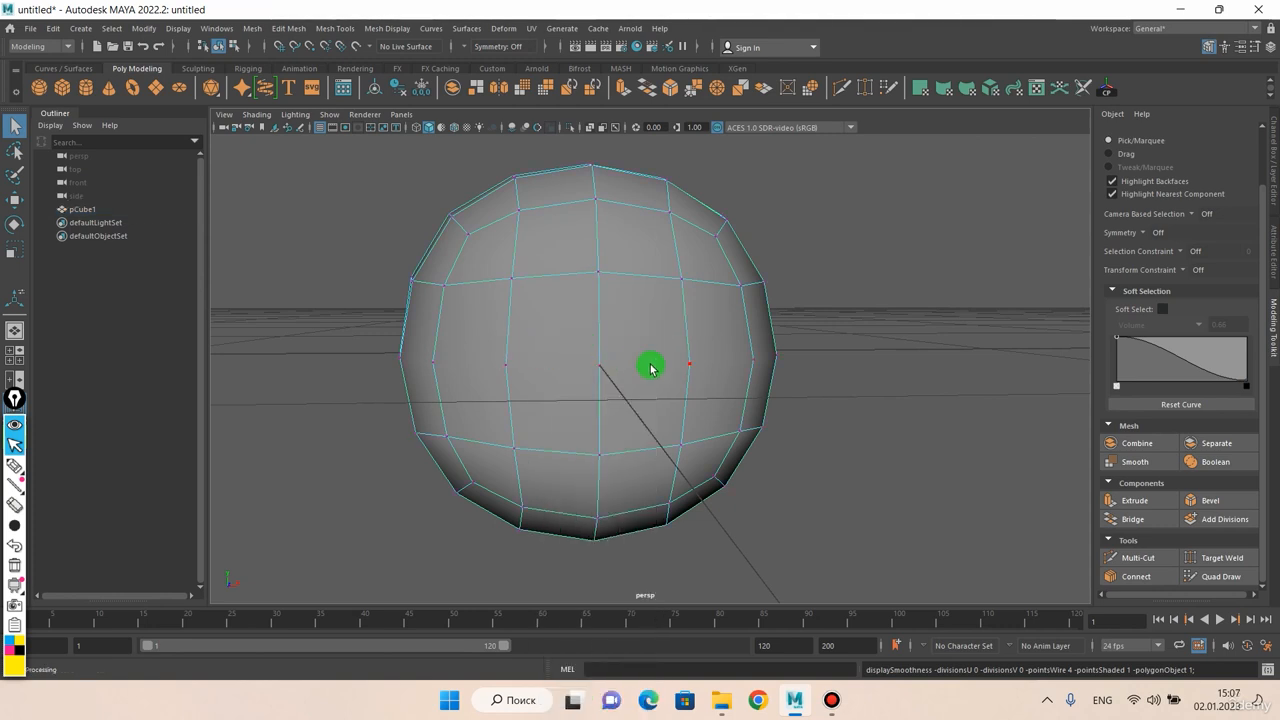
{"action": "key", "text": "ctrl+z"}
{"action": "key", "text": "ctrl+z"}
{"action": "key", "text": "ctrl+z"}
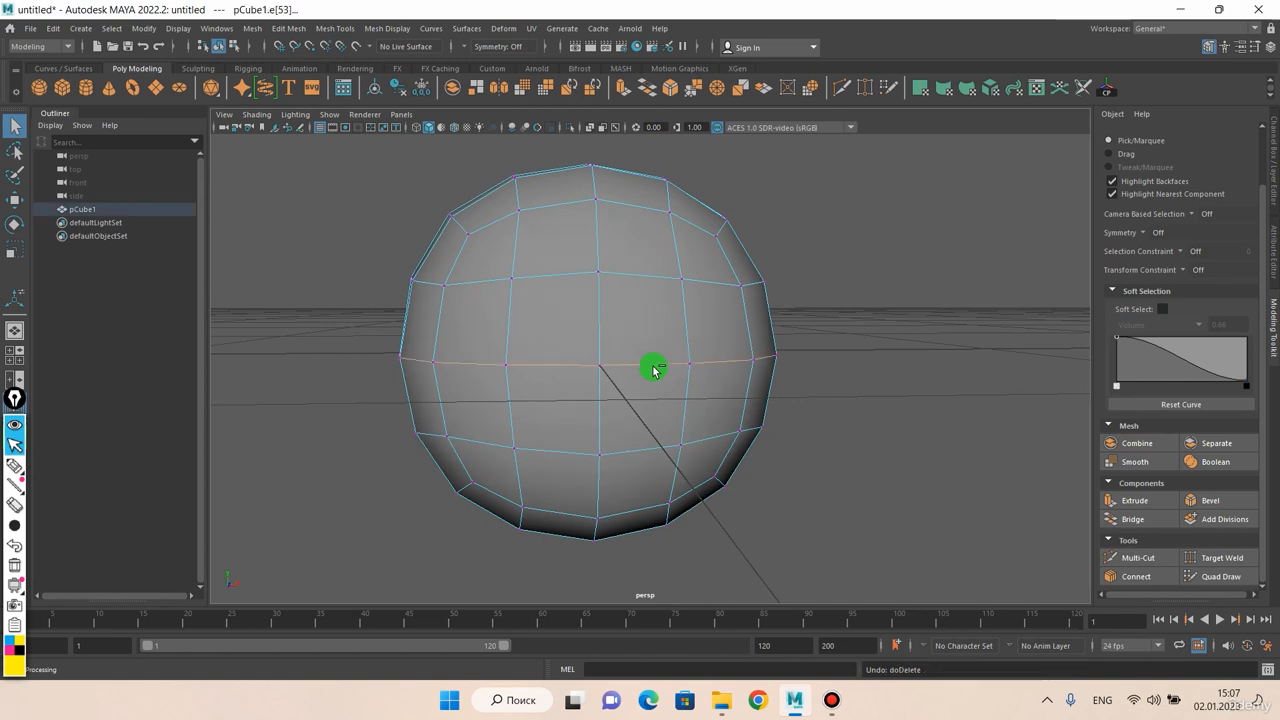
Delete the selected middle edge loop together with its vertices
{"action": "right_click_drag", "start_coordinate": [662, 350], "coordinate": [651, 320]}
{"action": "left_click_drag", "start_coordinate": [651, 320], "coordinate": [628, 348], "text": "alt"}
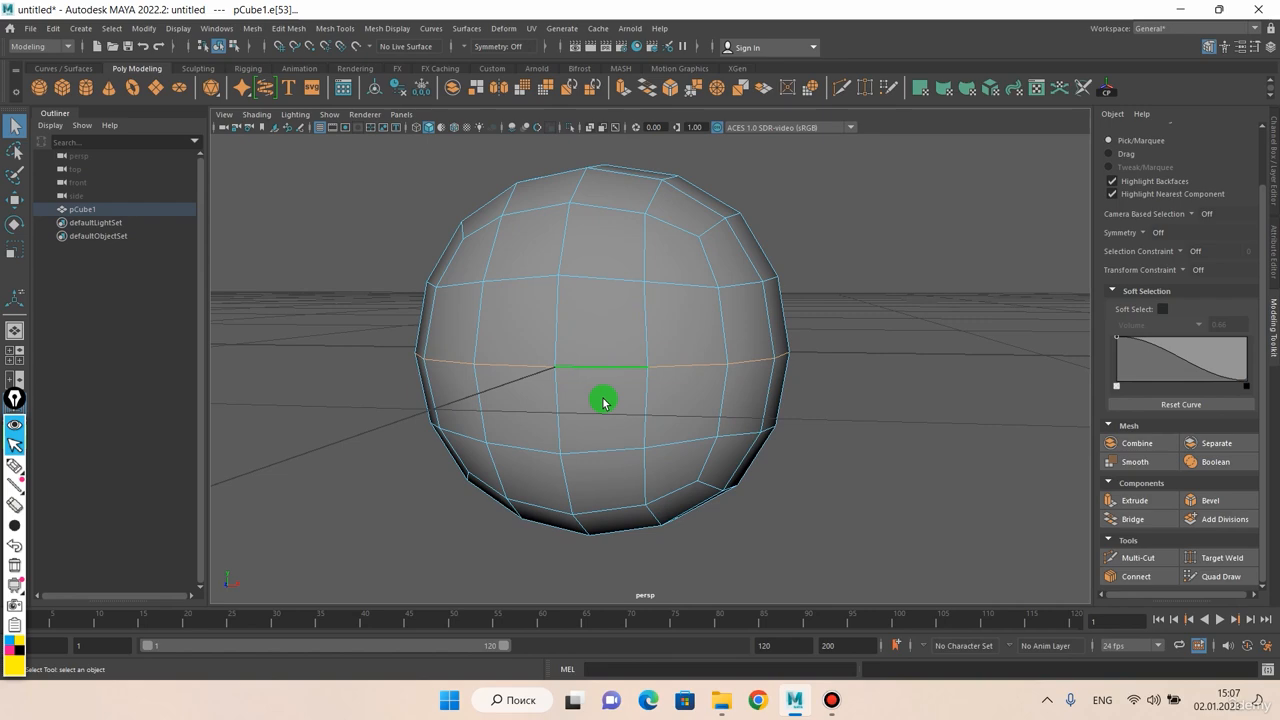
{"action": "key", "text": "Delete"}
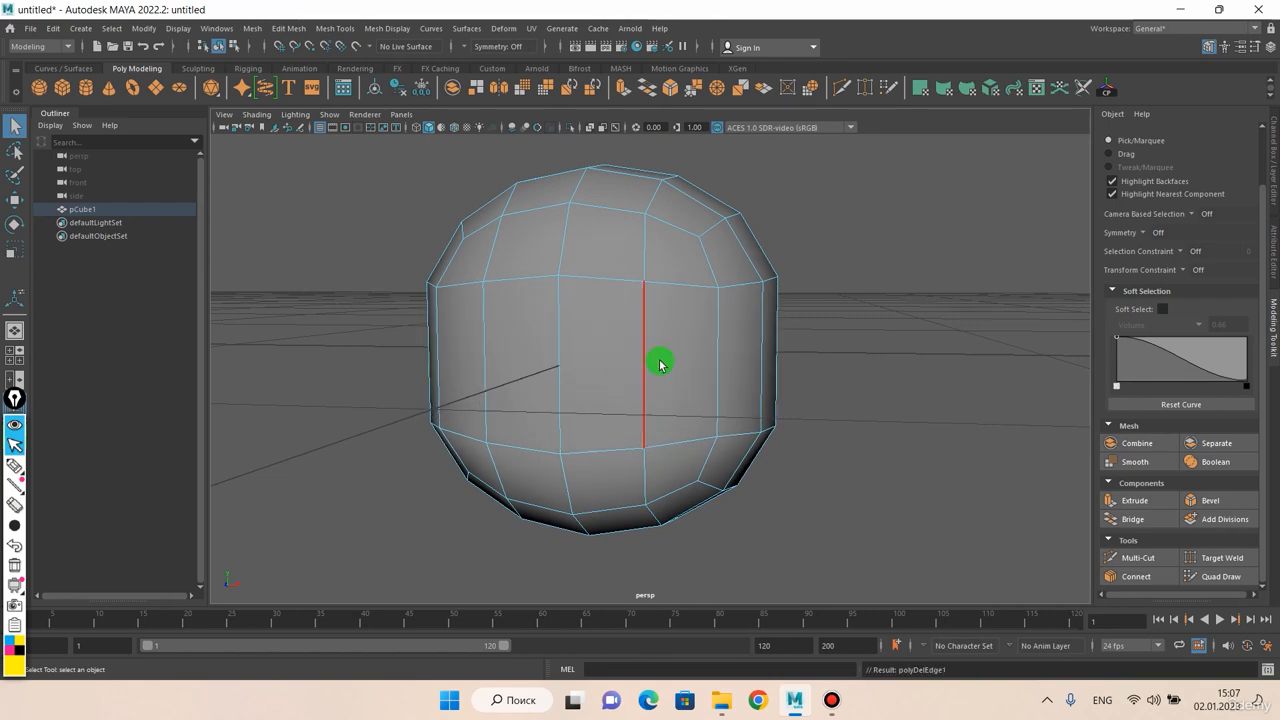
Inspect the mesh's silhouette and vertical edges in vertex mode for leftover vertices around the middle
{"action": "left_click_drag", "start_coordinate": [659, 364], "coordinate": [694, 311], "text": "alt"}
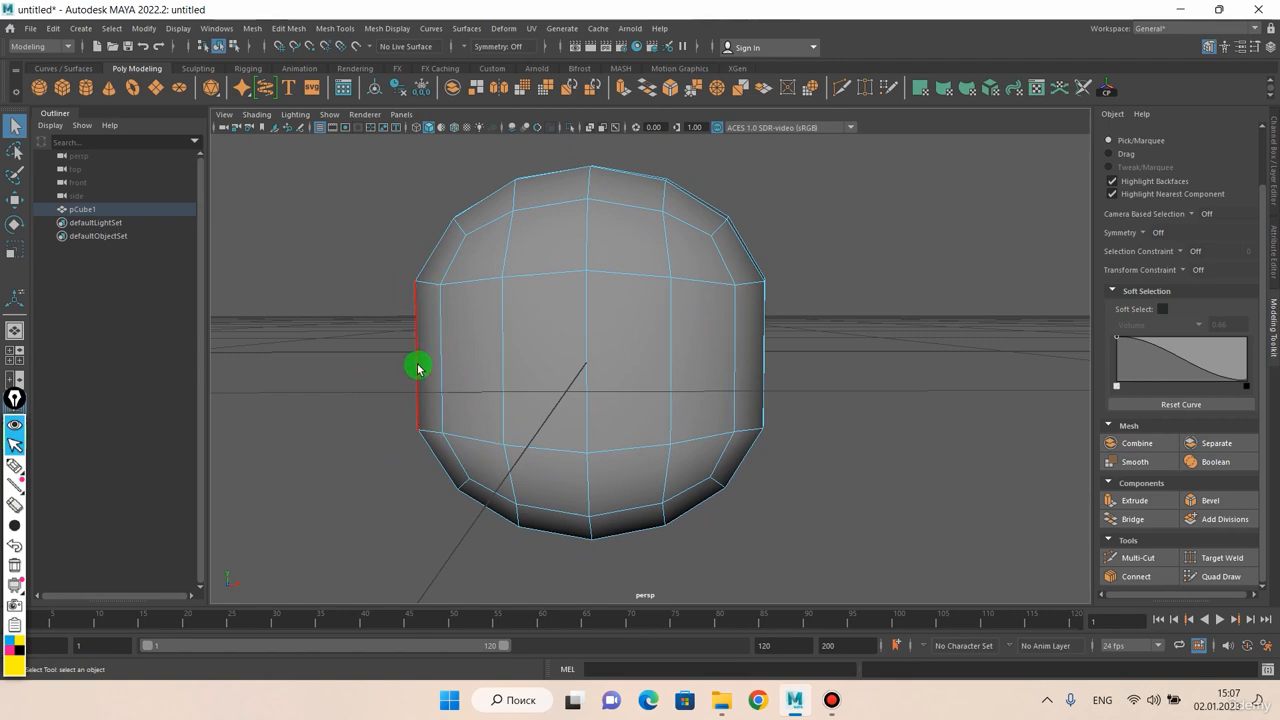
{"action": "scroll", "coordinate": [607, 371], "scroll_direction": "up", "scroll_amount": 3}
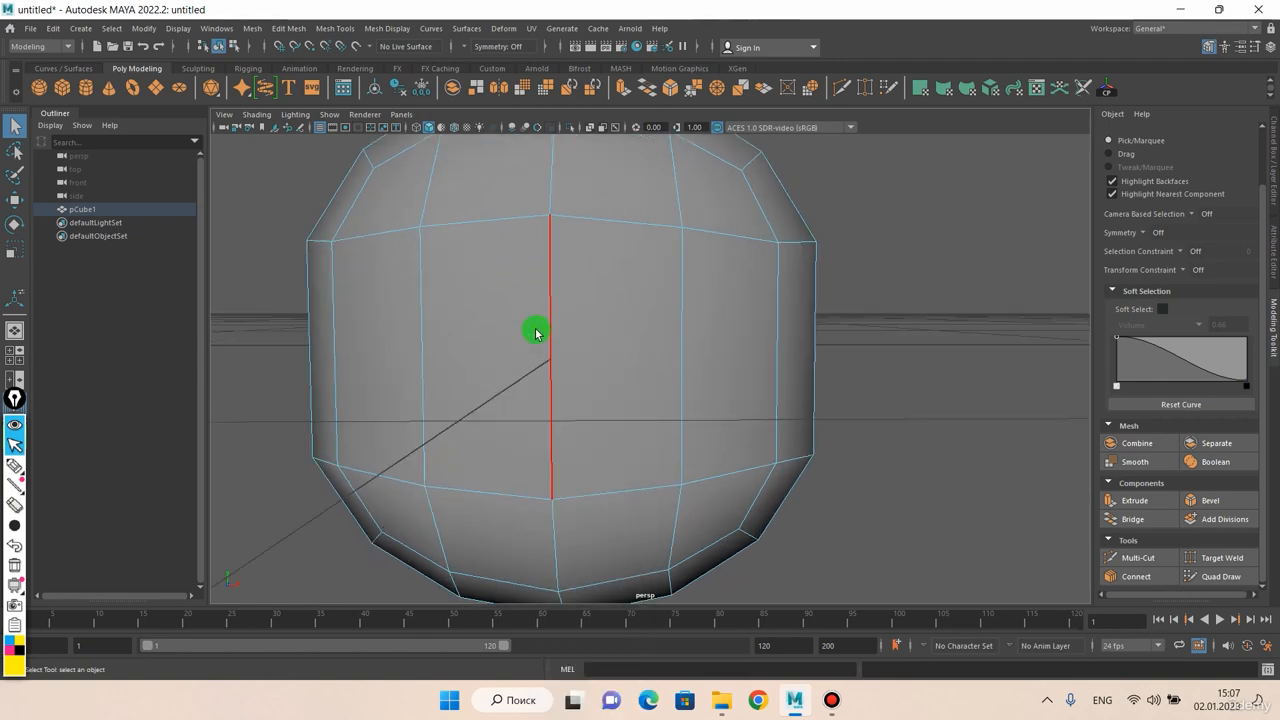
{"action": "scroll", "coordinate": [536, 334], "scroll_direction": "down", "scroll_amount": 2}
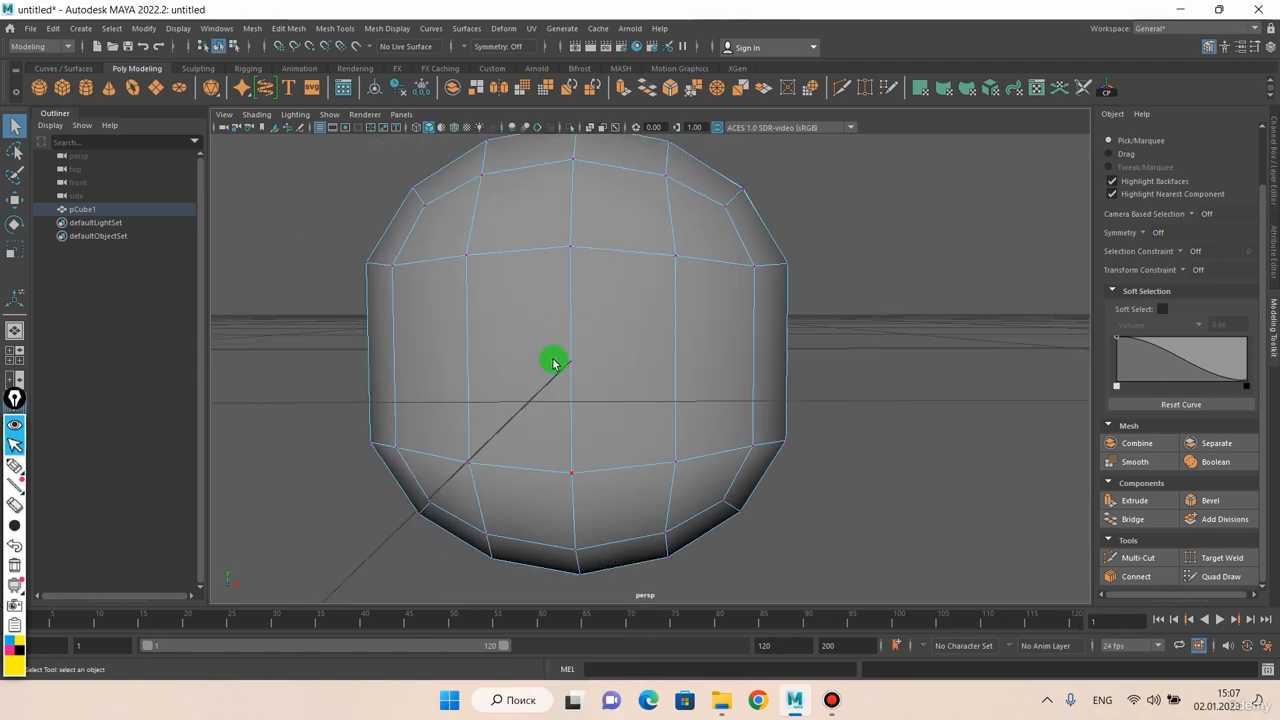
{"action": "left_click_drag", "start_coordinate": [553, 363], "coordinate": [581, 366], "text": "alt"}
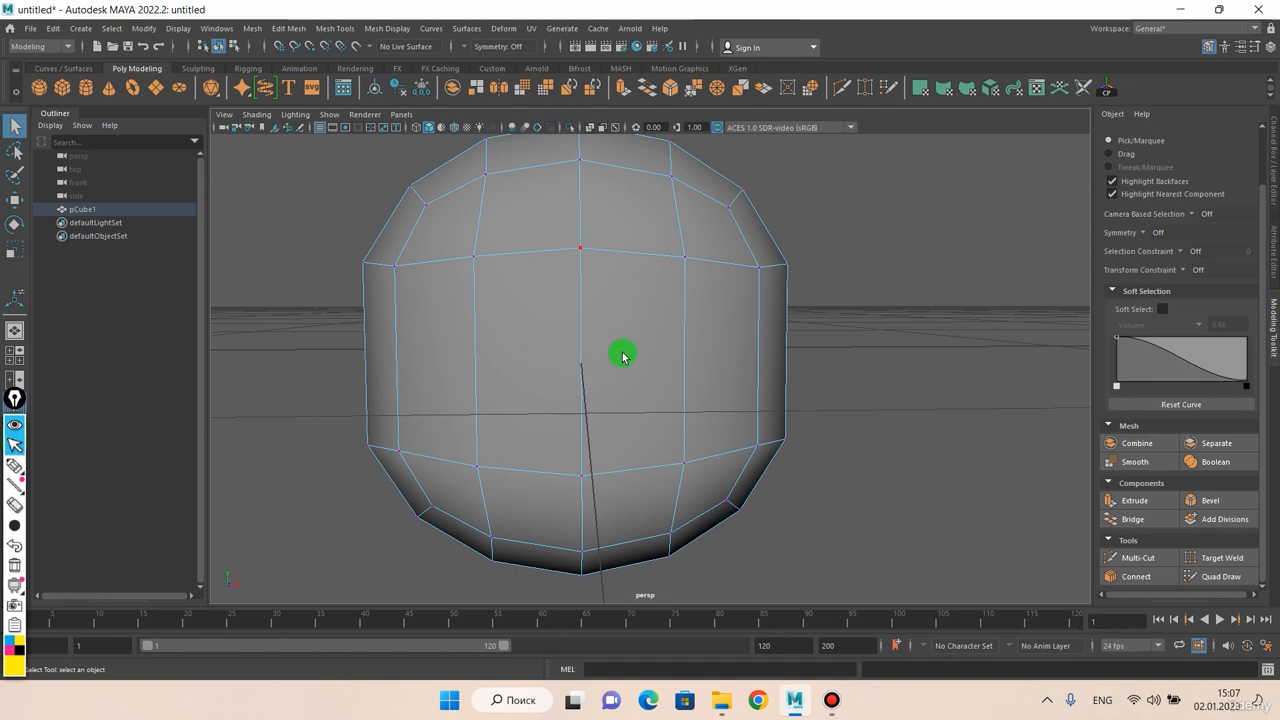
{"action": "left_click_drag", "start_coordinate": [644, 306], "coordinate": [580, 343], "text": "alt"}
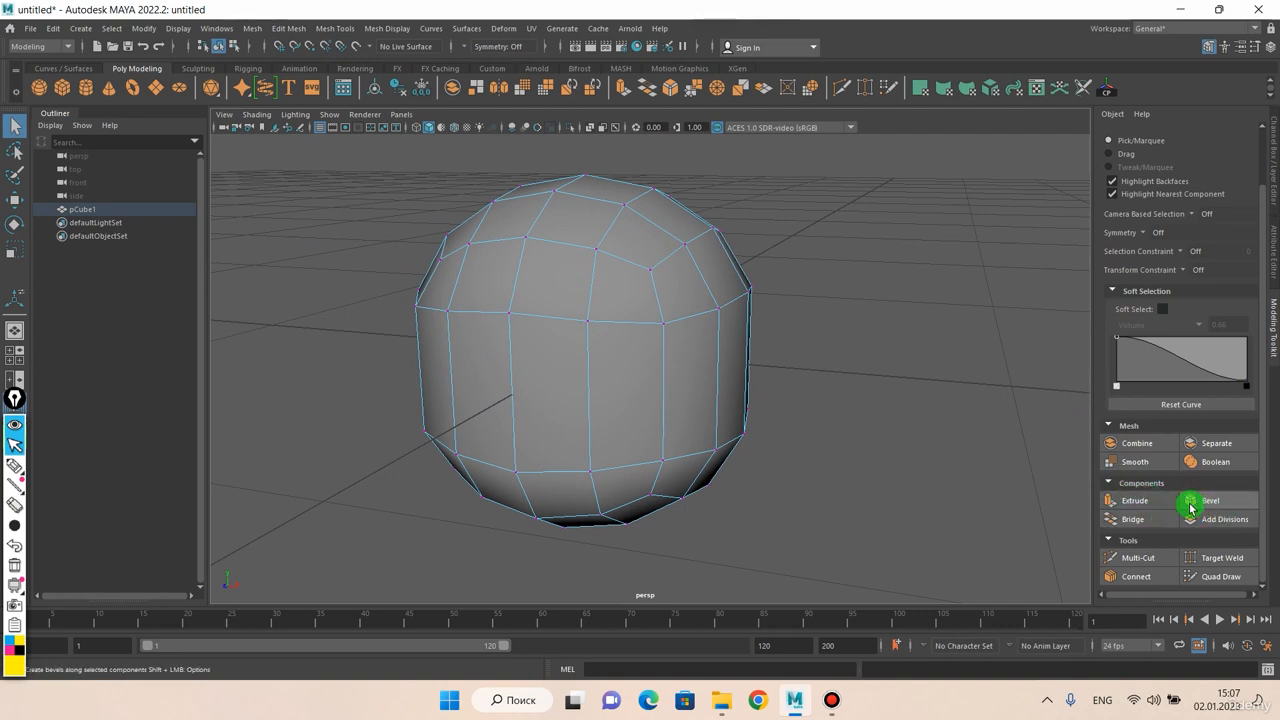
In face mode, select a single face at the top of the mesh next to its centre
{"action": "right_click", "coordinate": [532, 280]}
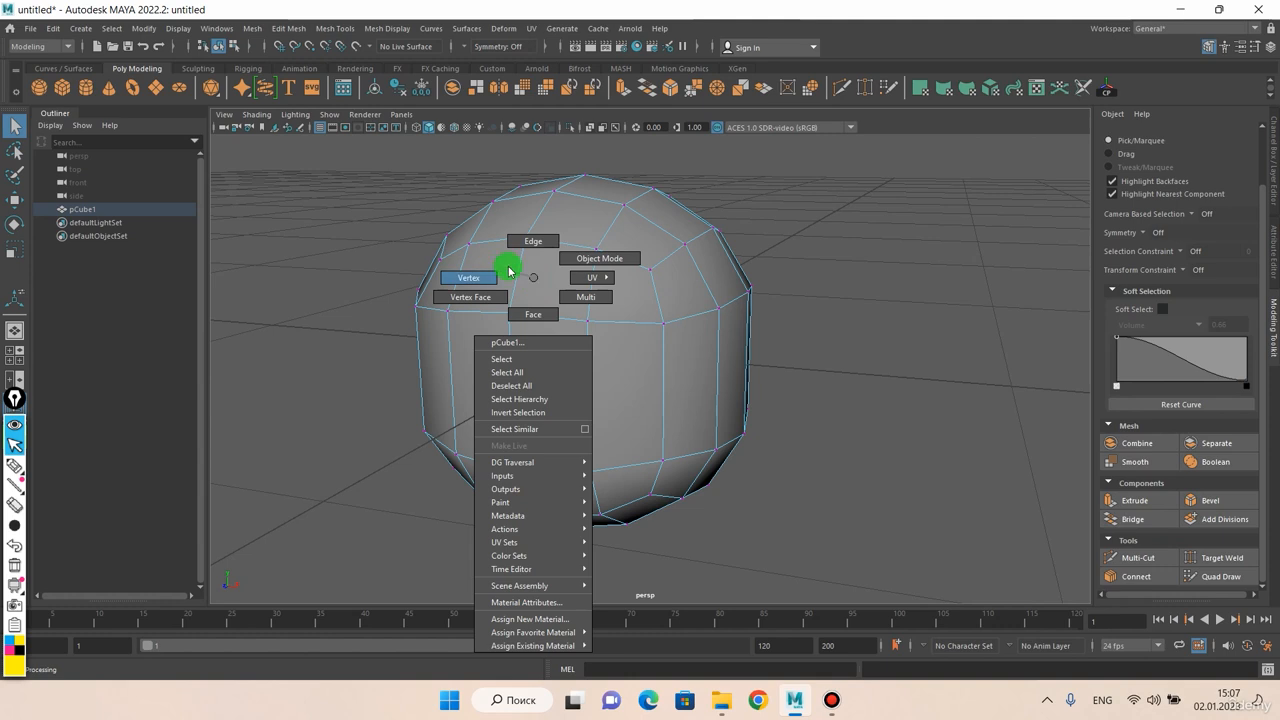
{"action": "left_click", "coordinate": [533, 314]}
{"action": "left_click_drag", "start_coordinate": [543, 309], "coordinate": [609, 423], "text": "alt"}
{"action": "left_click", "coordinate": [603, 380]}
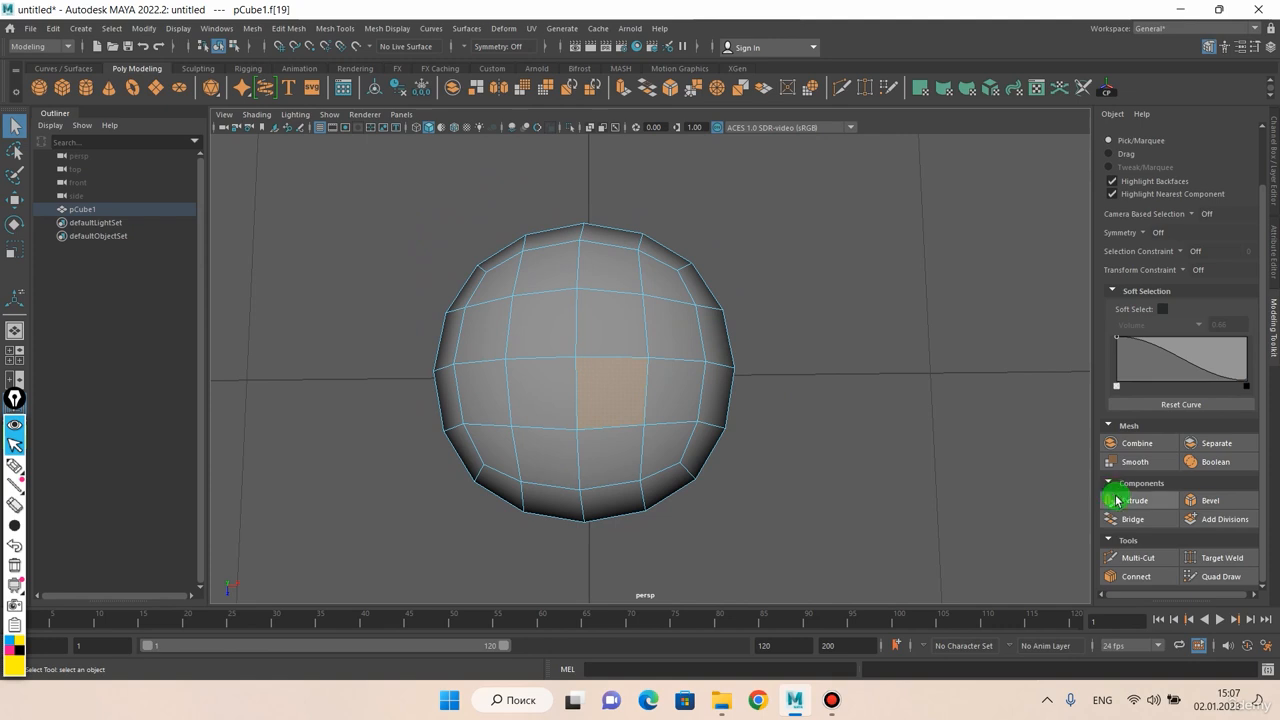
{"action": "left_click_drag", "start_coordinate": [829, 403], "coordinate": [891, 327], "text": "alt"}
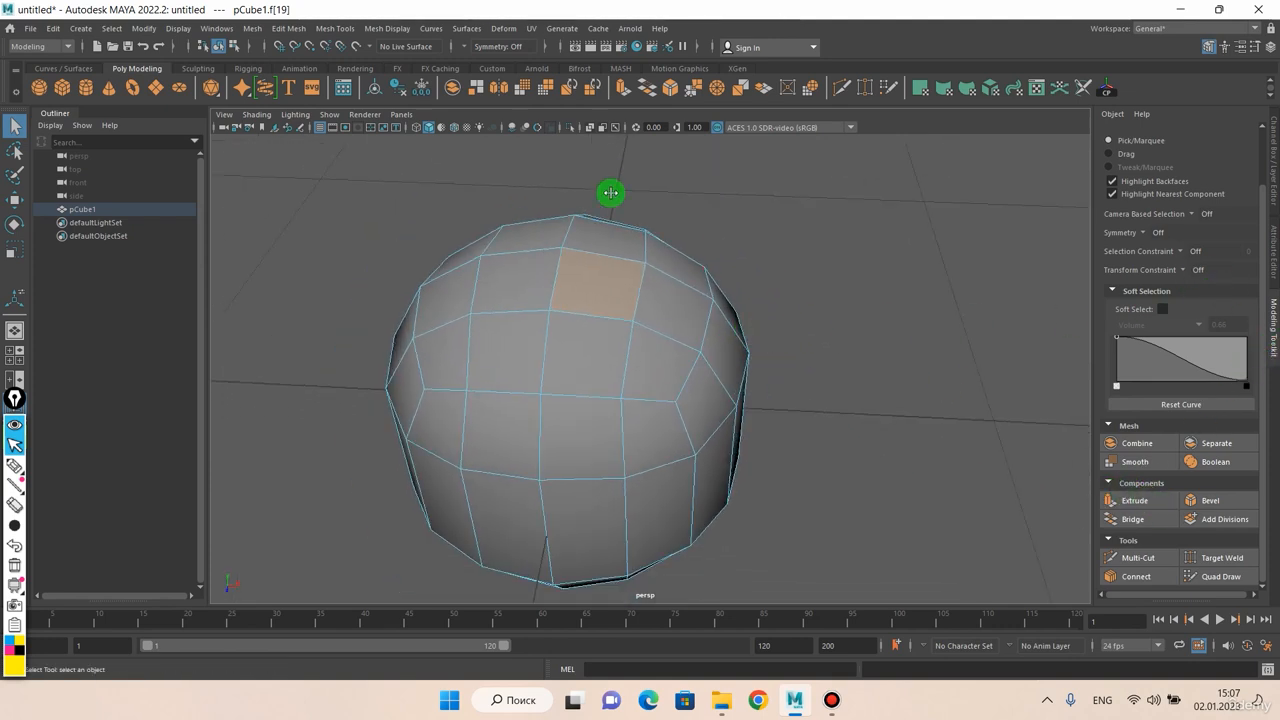
Extrude the selected top face outward with a Local Translate Z of about 0.111, and scale the extruded face larger
{"action": "left_click", "coordinate": [290, 28]}
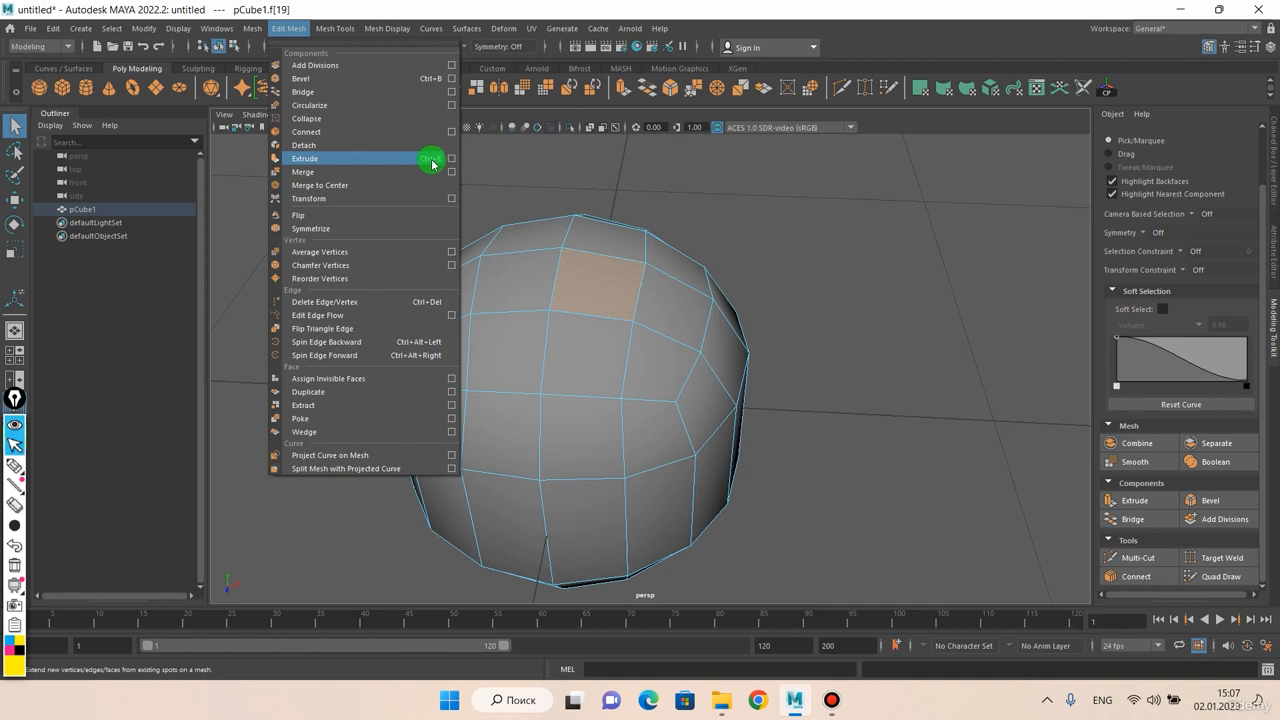
{"action": "left_click", "coordinate": [733, 184]}
{"action": "left_click", "coordinate": [602, 281]}
{"action": "scroll", "coordinate": [600, 280], "scroll_direction": "down", "scroll_amount": 3}
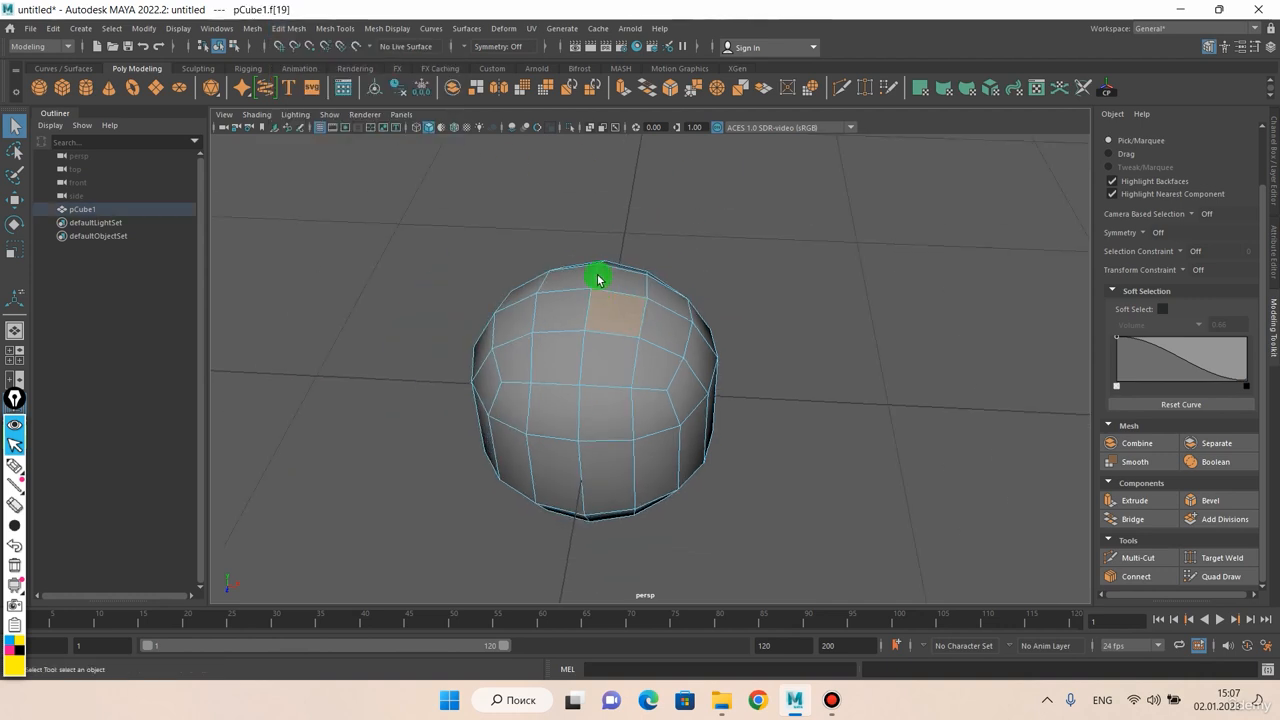
{"action": "mouse_move", "coordinate": [616, 284]}
{"action": "left_mouse_down", "text": "alt"}
{"action": "mouse_move", "coordinate": [621, 344]}
{"action": "mouse_move", "coordinate": [603, 298]}
{"action": "left_mouse_up", "text": "alt"}
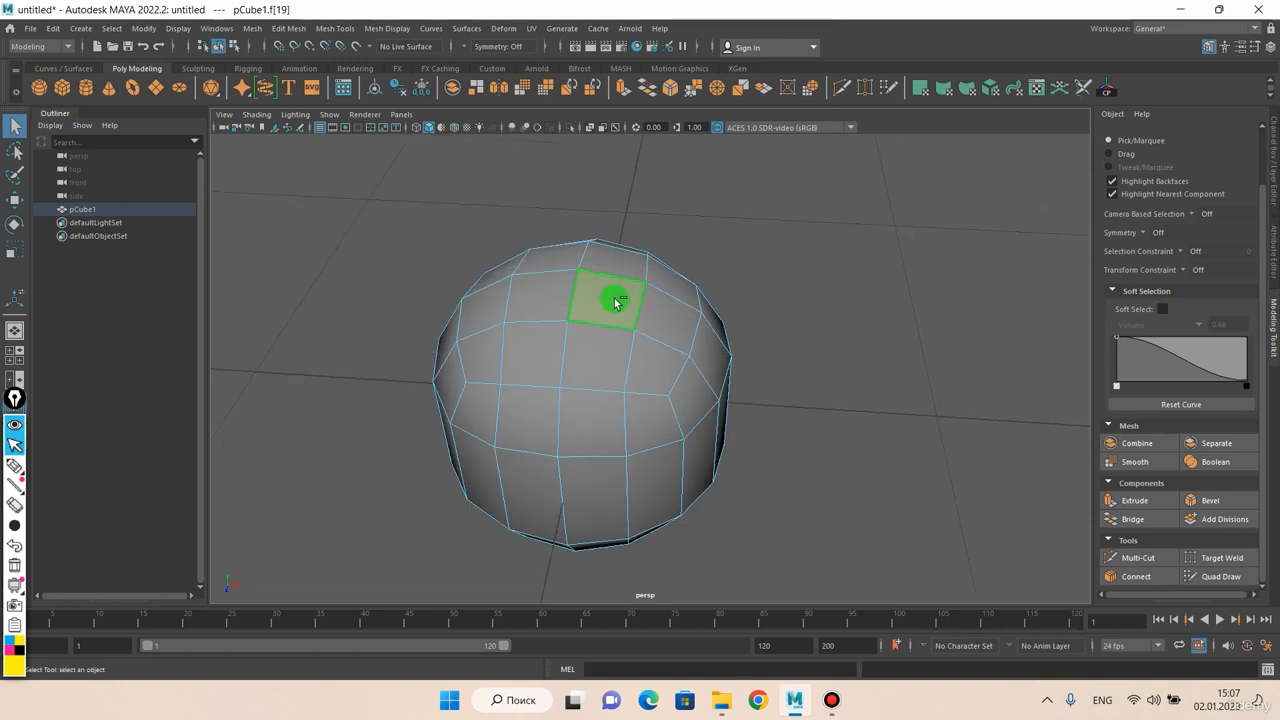
{"action": "key", "text": "ctrl+e"}
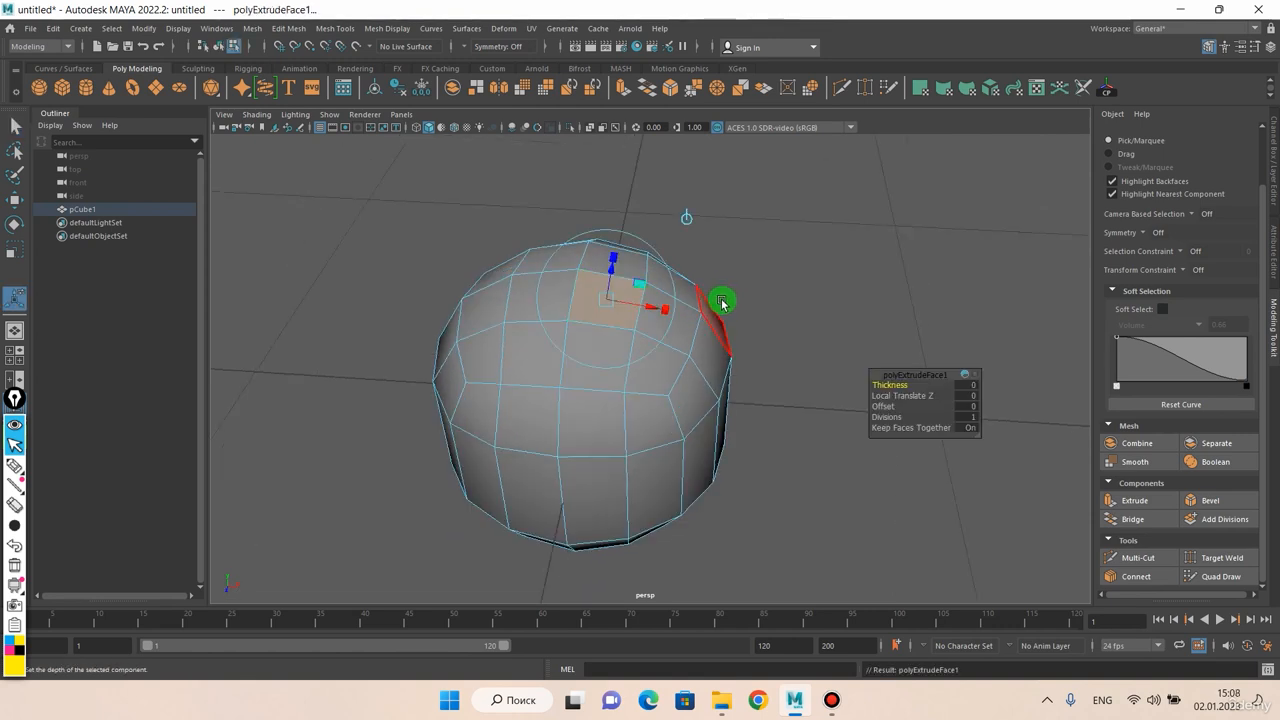
{"action": "scroll", "coordinate": [721, 300], "scroll_direction": "up", "scroll_amount": 3}
{"action": "left_click_drag", "start_coordinate": [695, 282], "coordinate": [717, 243], "text": "alt"}
{"action": "middle_click_drag", "start_coordinate": [717, 243], "coordinate": [658, 292], "text": "alt"}
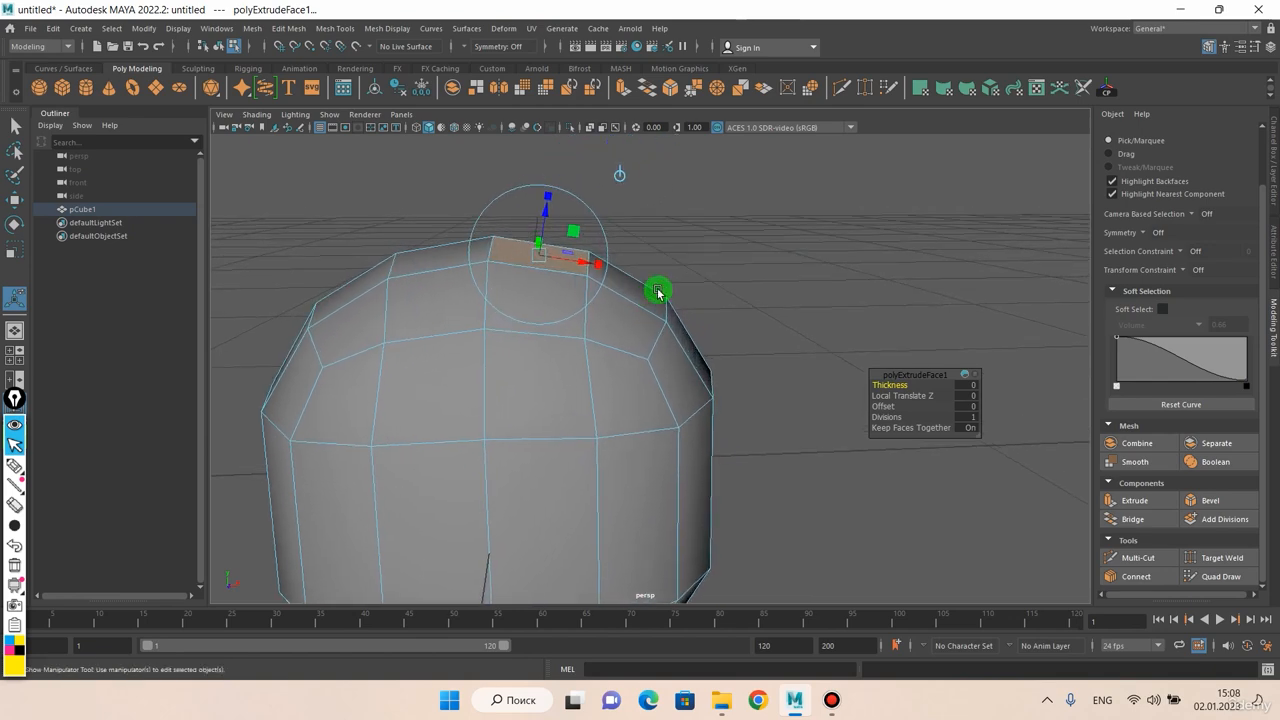
{"action": "left_click_drag", "start_coordinate": [916, 393], "coordinate": [651, 200], "text": "alt"}
{"action": "left_click_drag", "start_coordinate": [718, 231], "coordinate": [597, 248], "text": "alt"}
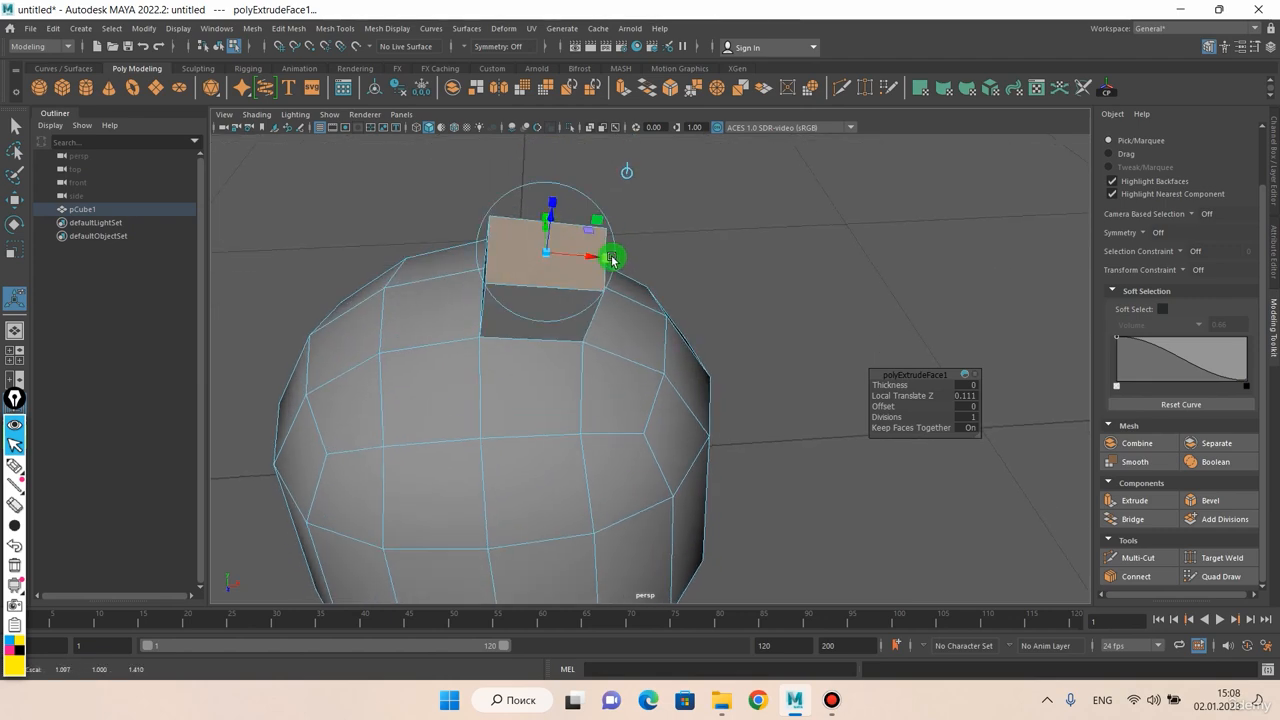
Try resizing the extruded top face with the Extrude manipulator, shrinking it so the extrusion tapers
{"action": "left_click_drag", "start_coordinate": [612, 259], "coordinate": [451, 247], "text": "alt"}
{"action": "middle_click_drag", "start_coordinate": [611, 239], "coordinate": [592, 306], "text": "alt"}
{"action": "scroll", "coordinate": [591, 300], "scroll_direction": "up", "scroll_amount": 3}
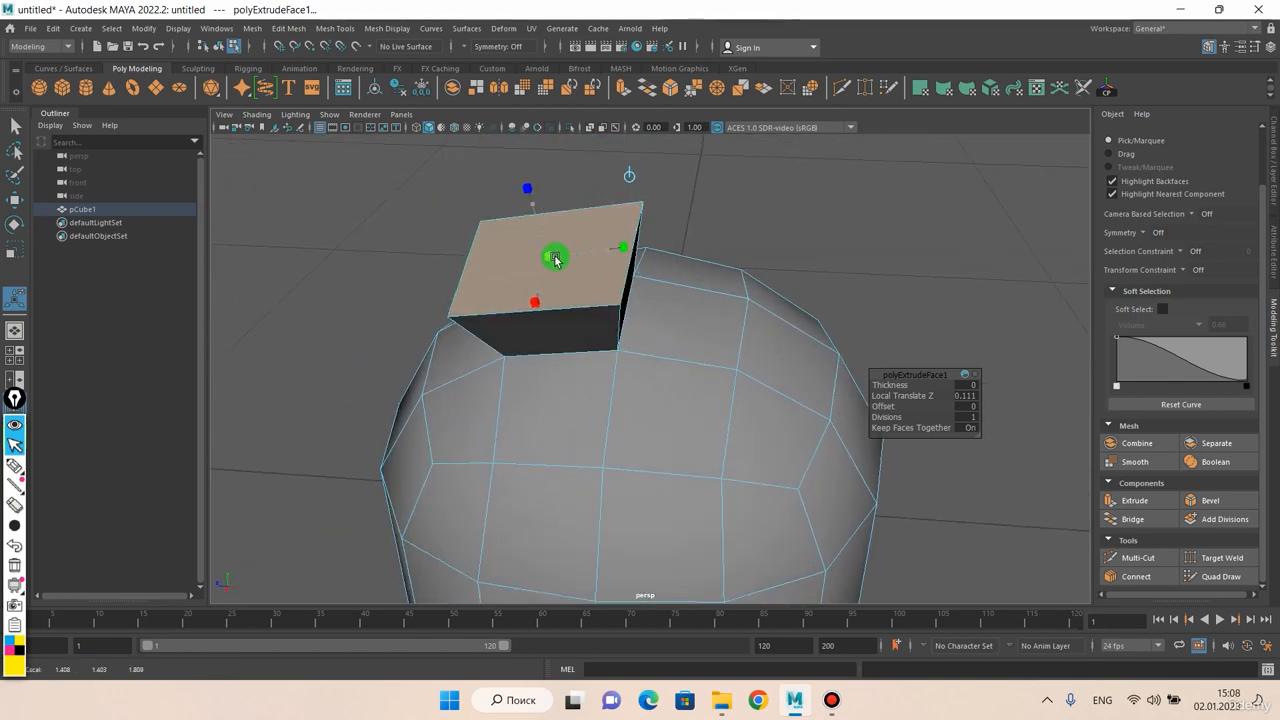
{"action": "left_click_drag", "start_coordinate": [556, 260], "coordinate": [619, 207]}
{"action": "scroll", "coordinate": [566, 268], "scroll_direction": "down", "scroll_amount": 2}
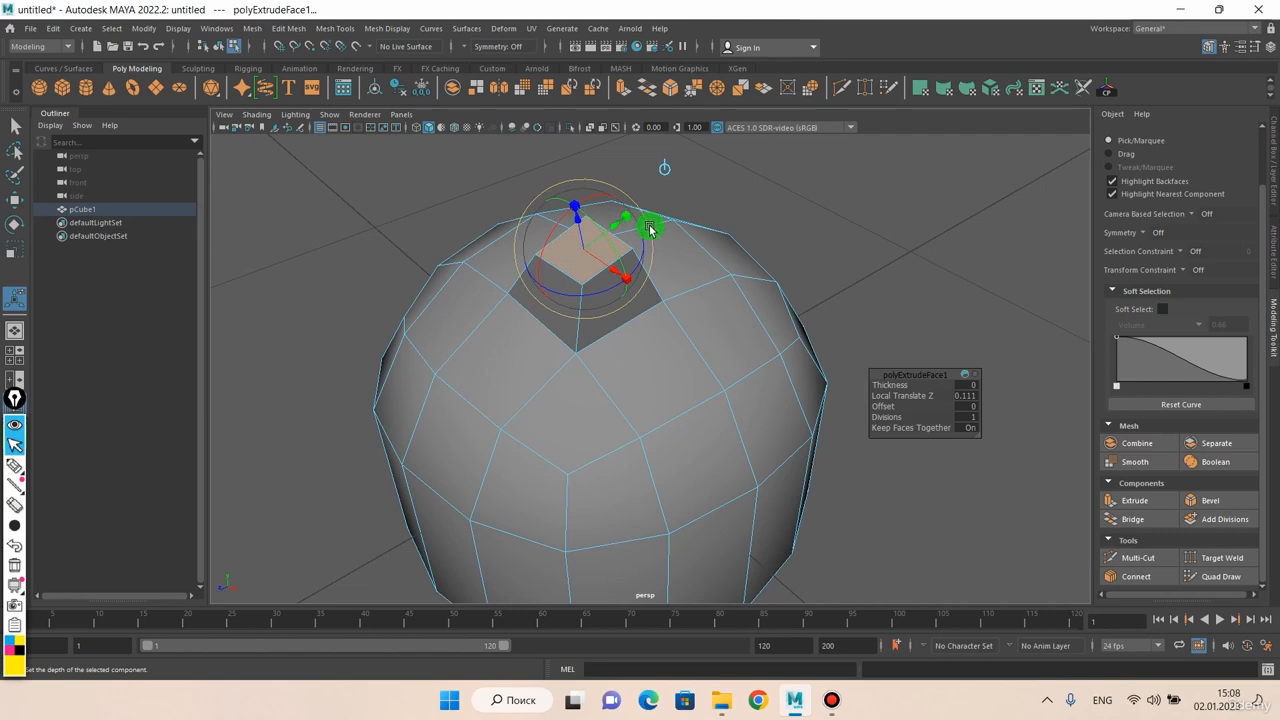
{"action": "left_click_drag", "start_coordinate": [626, 232], "coordinate": [623, 335], "text": "alt"}
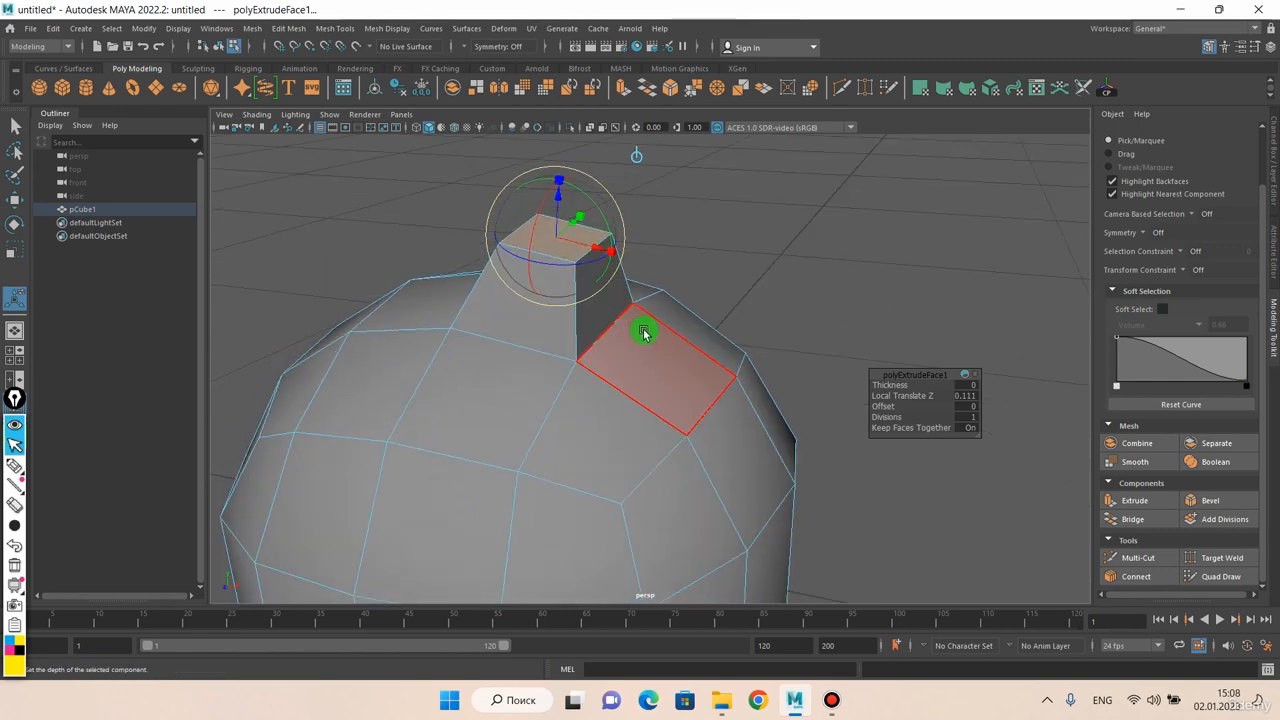
{"action": "left_click_drag", "start_coordinate": [613, 253], "coordinate": [581, 292], "text": "alt"}
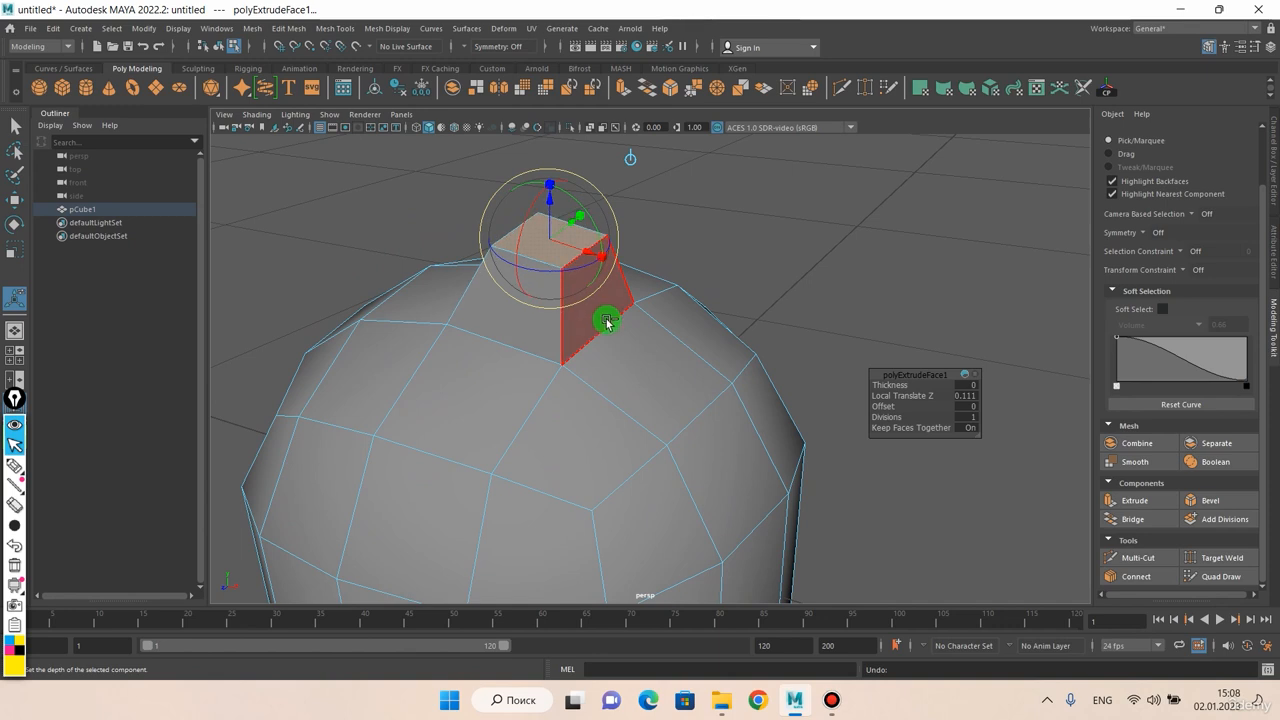
Undo the scaling changes and the extrusion of the top face
{"action": "key", "text": "ctrl+z"}
{"action": "key", "text": "ctrl+z"}
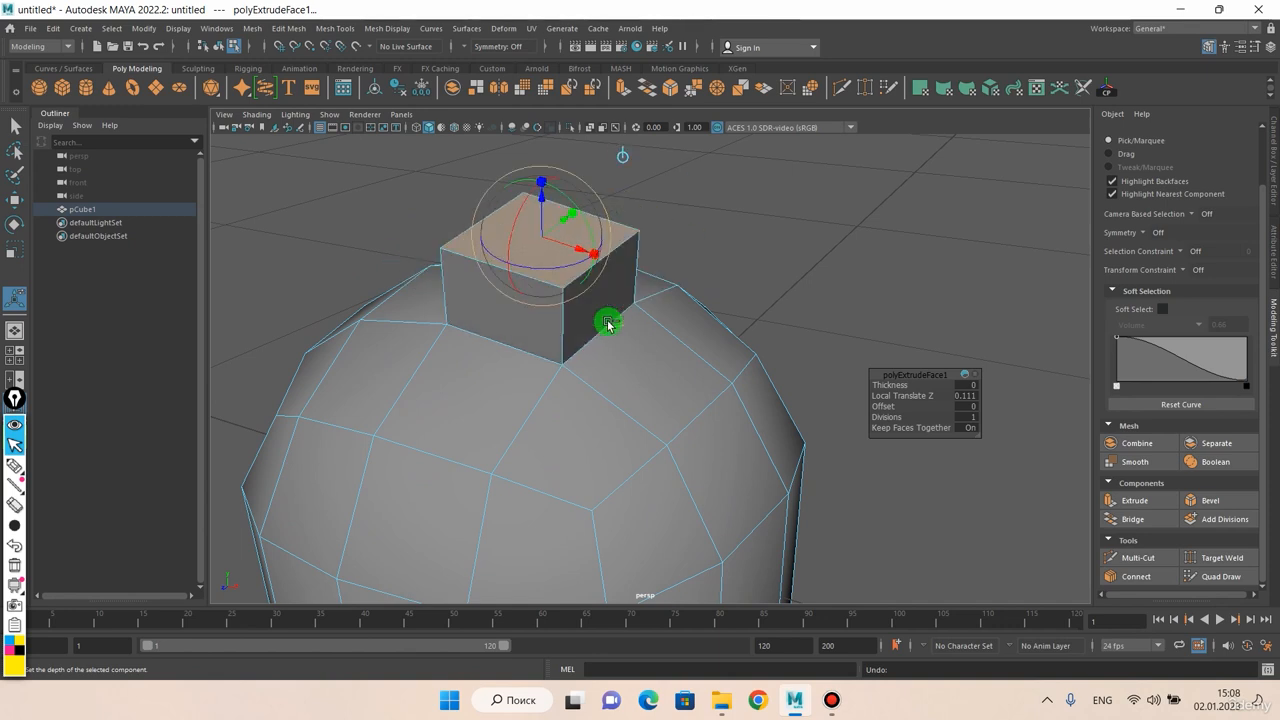
{"action": "key", "text": "ctrl+z"}
Extrude the selected top face with a Thickness of about 0.113 and a Local Translate Z of about -0.011
{"action": "left_click_drag", "start_coordinate": [565, 326], "coordinate": [578, 329], "text": "alt"}
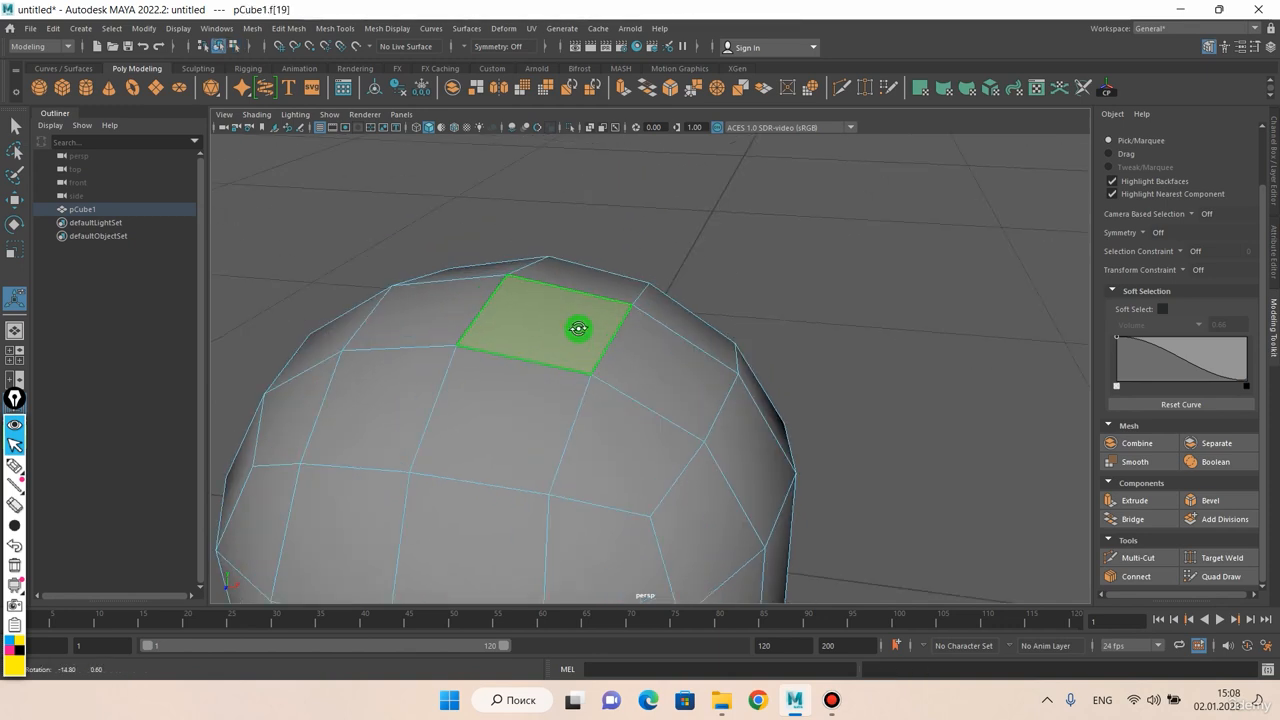
{"action": "key", "text": "ctrl+e"}
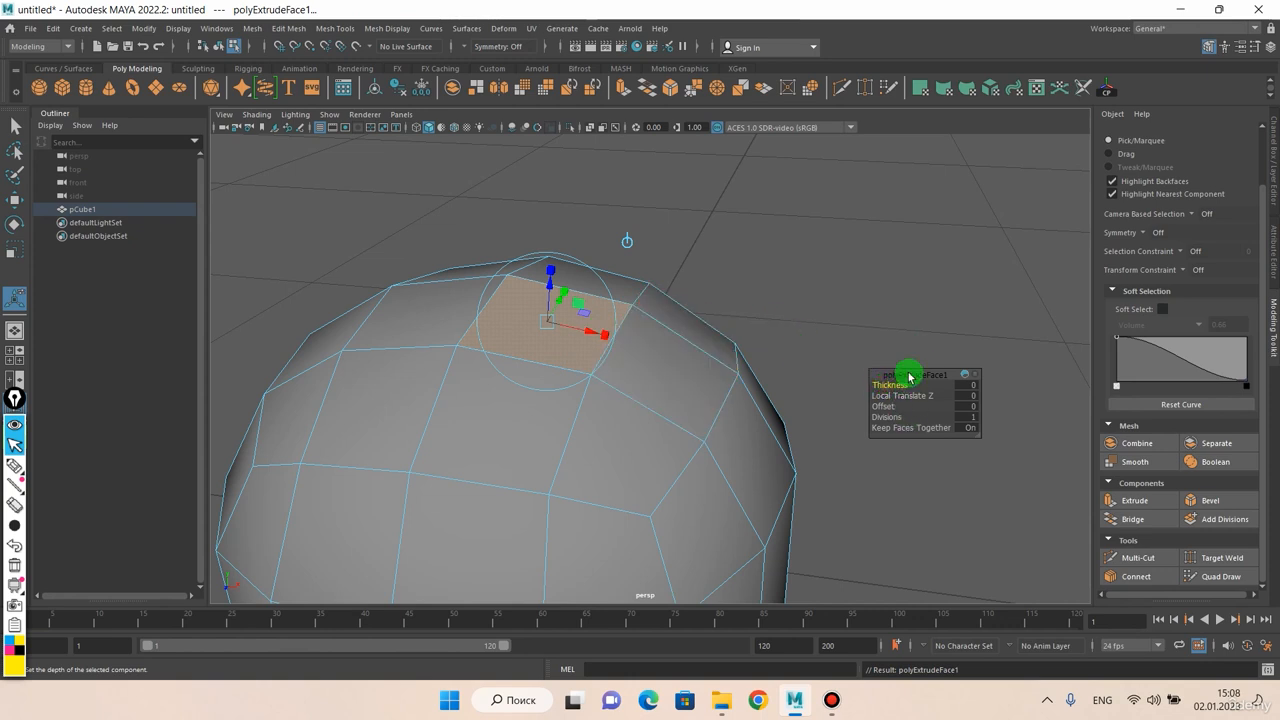
{"action": "left_click_drag", "start_coordinate": [909, 374], "coordinate": [811, 225]}
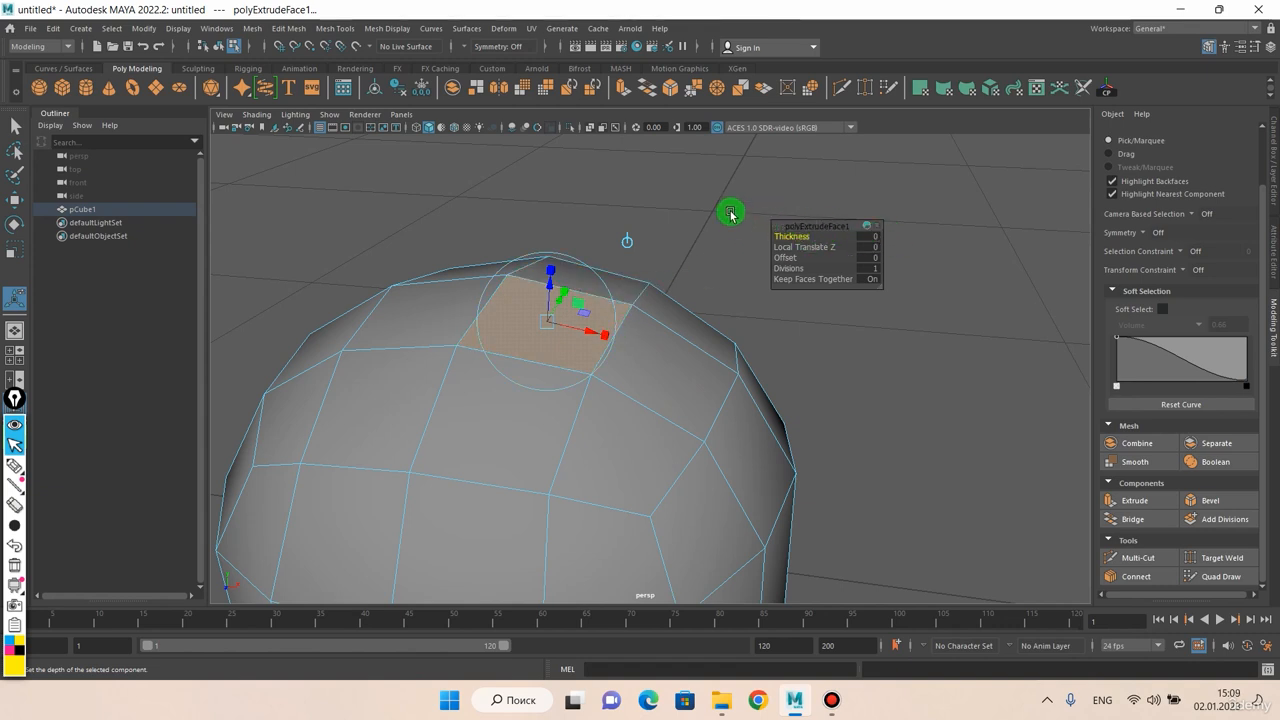
{"action": "left_click_drag", "start_coordinate": [723, 179], "coordinate": [703, 203], "text": "alt"}
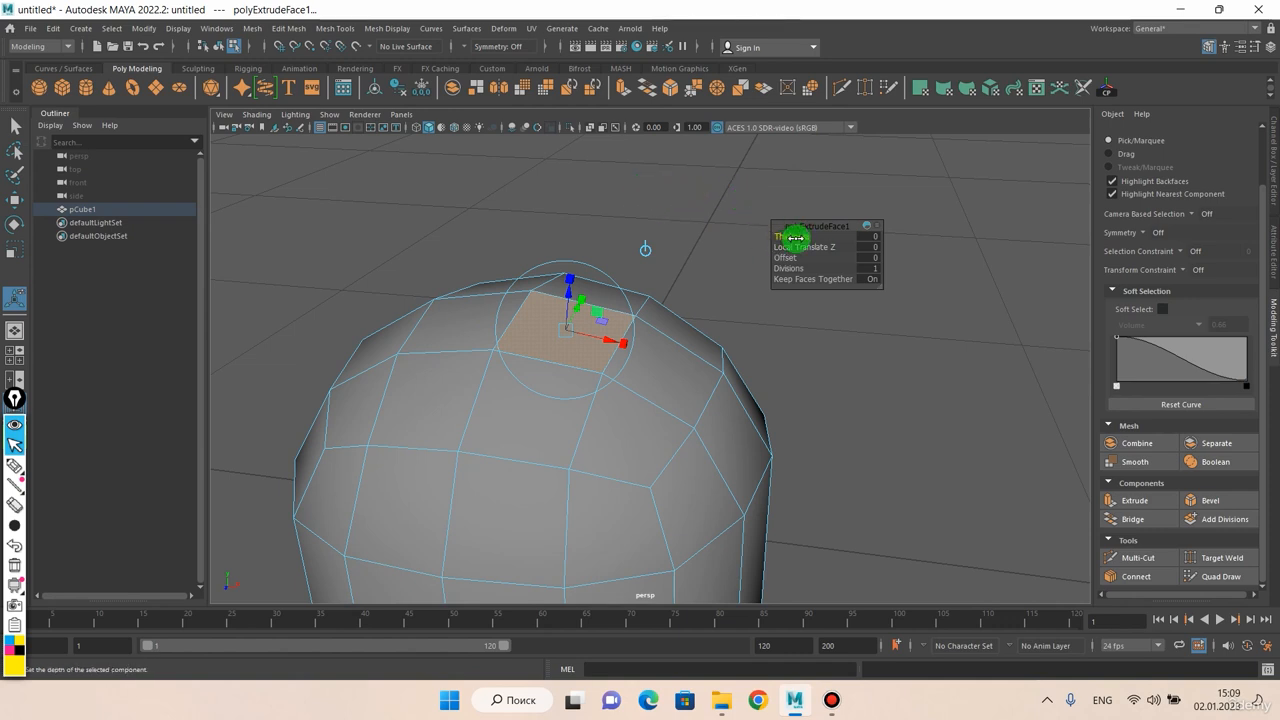
{"action": "left_click_drag", "start_coordinate": [660, 196], "coordinate": [662, 215]}
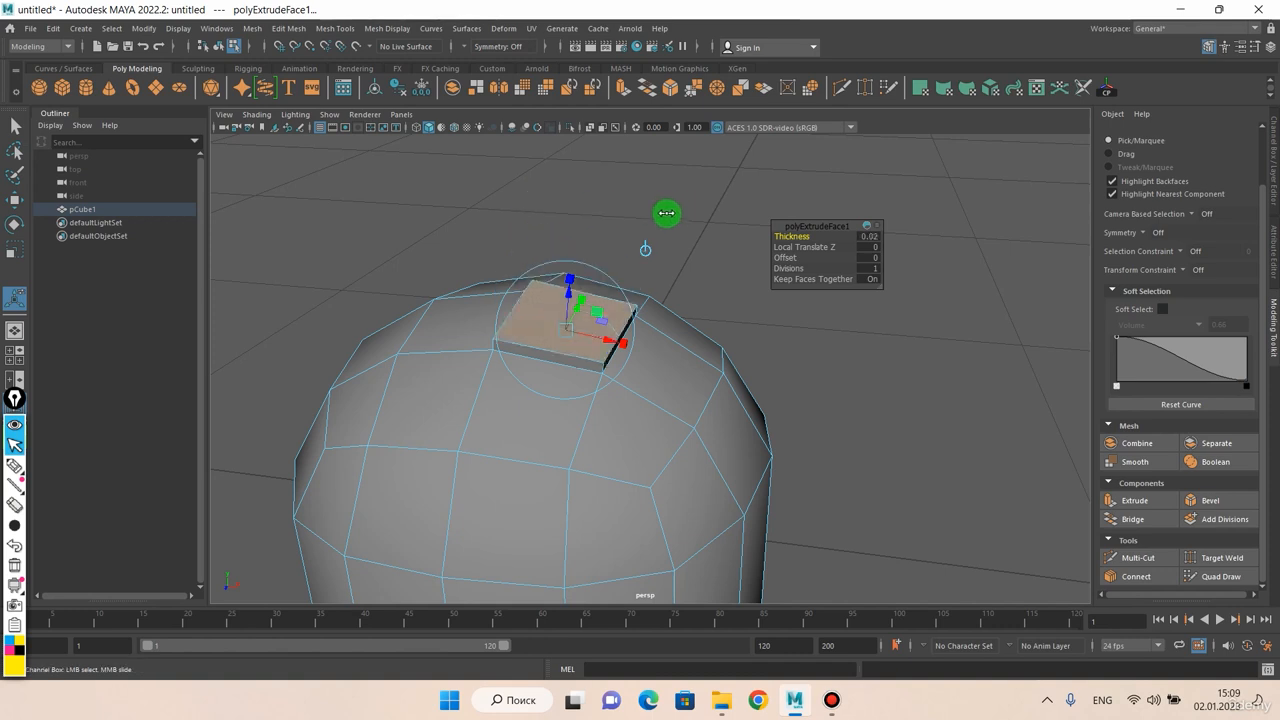
{"action": "left_click_drag", "start_coordinate": [683, 209], "coordinate": [685, 211]}
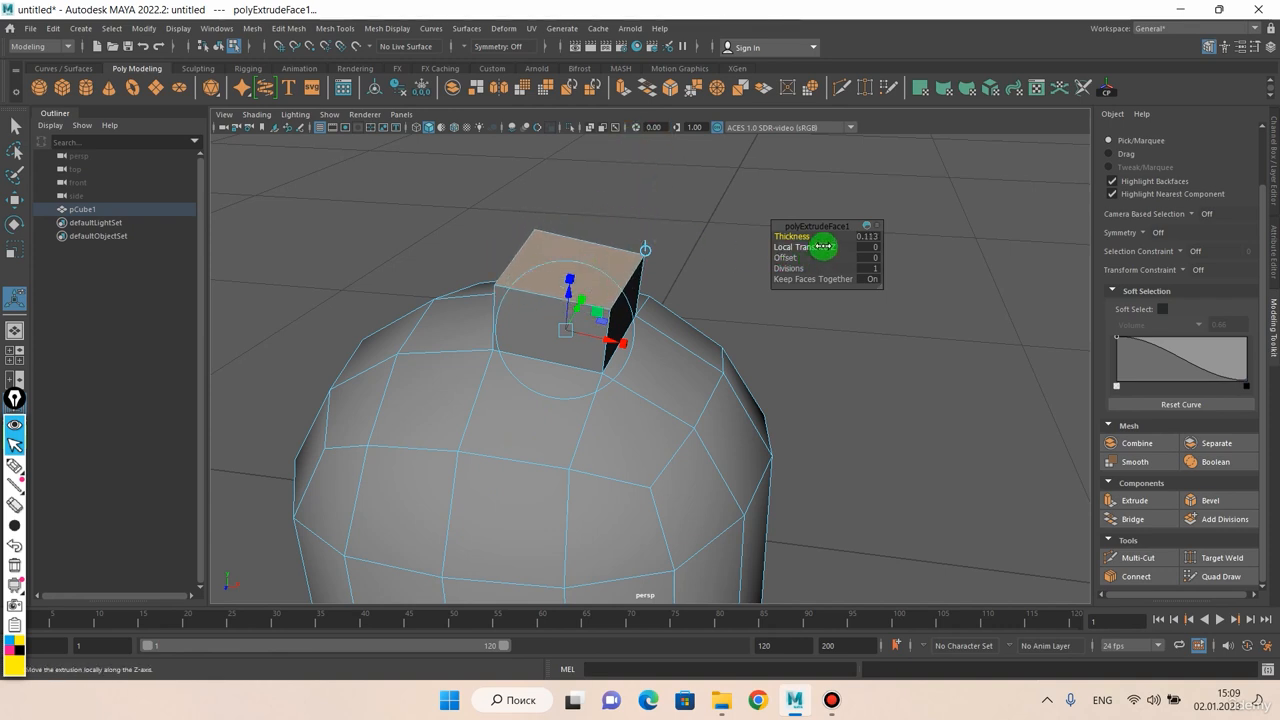
{"action": "middle_click_drag", "start_coordinate": [699, 205], "coordinate": [673, 186]}
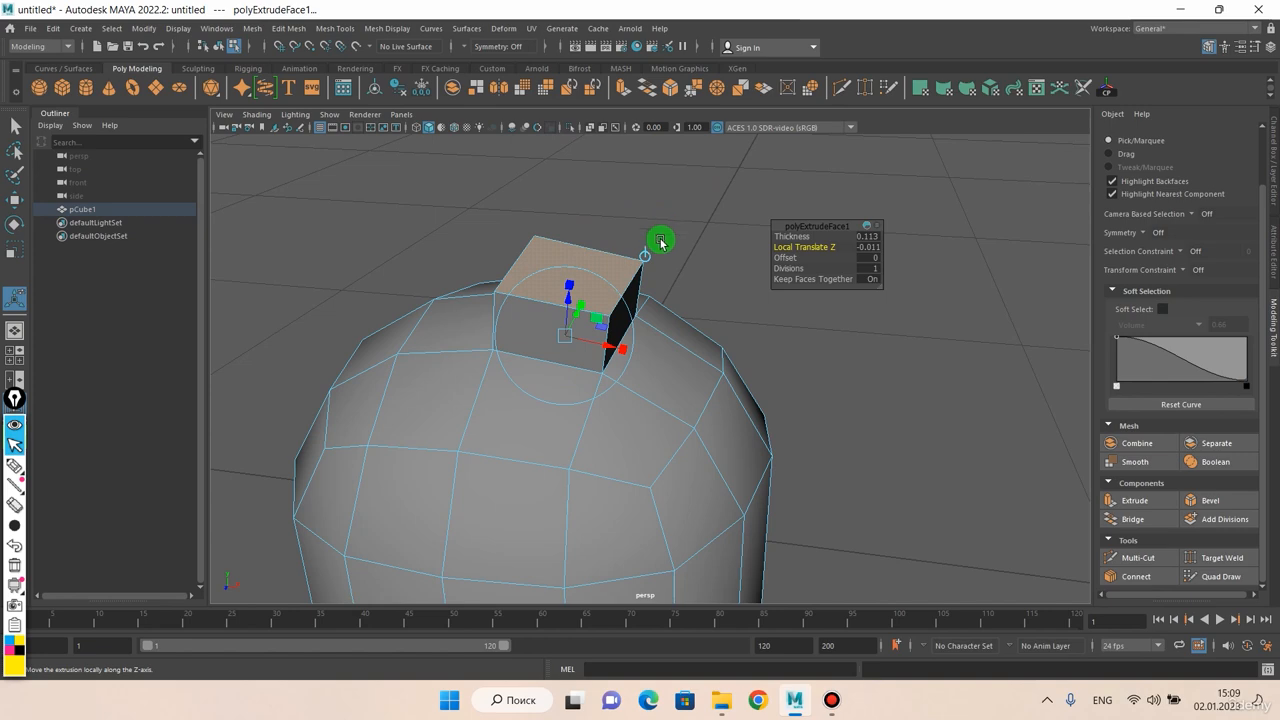
Leave the Extrude tool and select three adjoining faces curving along the mesh's lower side and underside
{"action": "left_click_drag", "start_coordinate": [660, 241], "coordinate": [566, 294], "text": "alt"}
{"action": "key", "text": "q"}
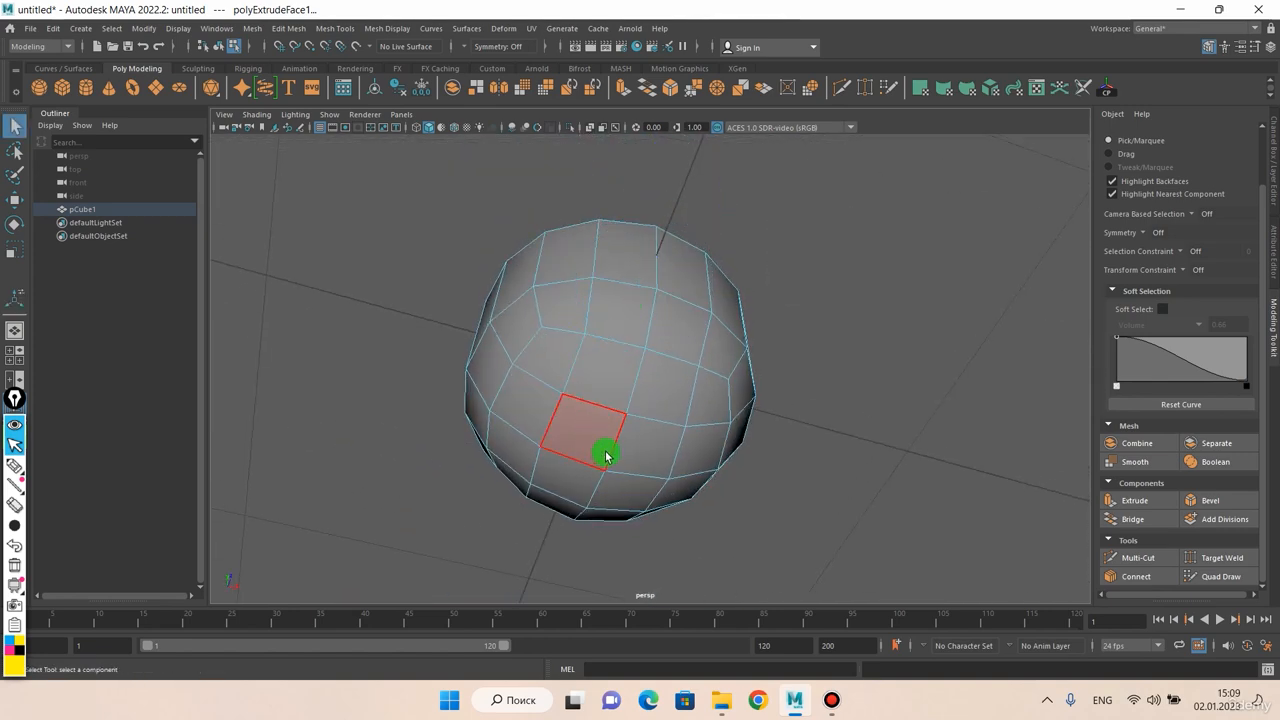
{"action": "left_click_drag", "start_coordinate": [606, 451], "coordinate": [620, 320], "text": "alt"}
{"action": "left_click", "coordinate": [647, 321]}
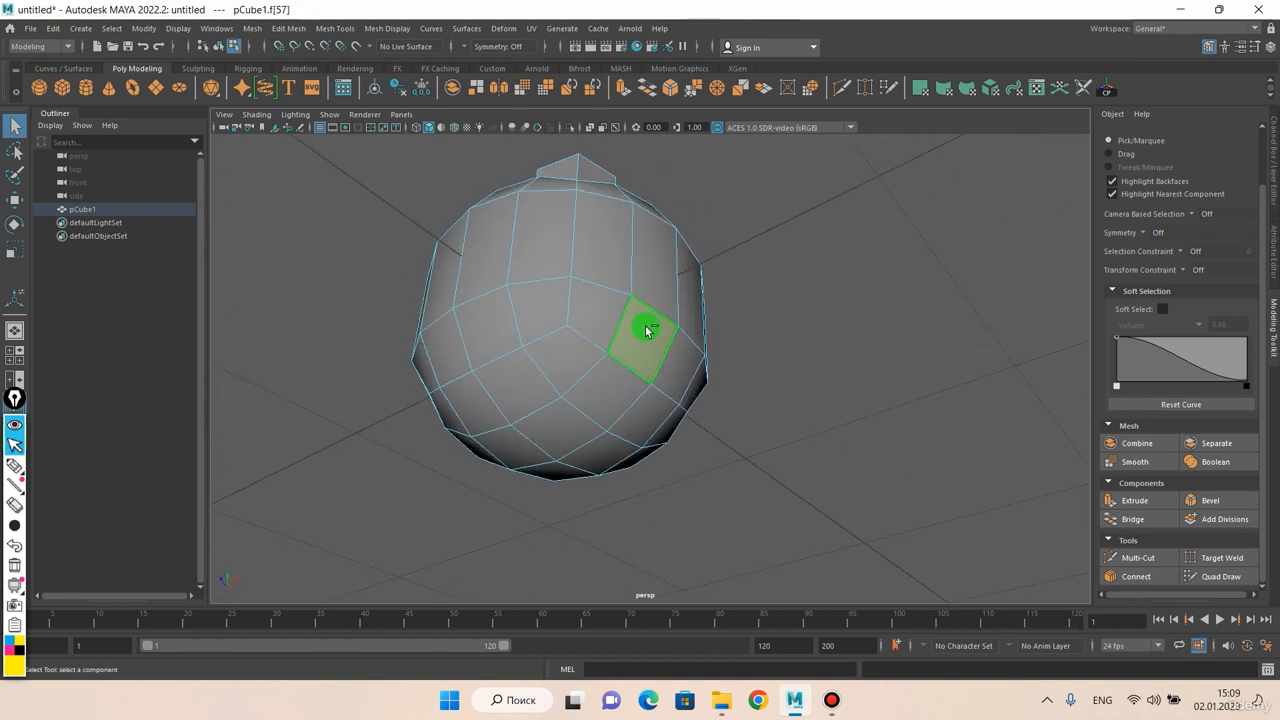
{"action": "left_click", "coordinate": [653, 292], "text": "shift"}
{"action": "left_click", "coordinate": [601, 391], "text": "shift"}
{"action": "left_click", "coordinate": [570, 423], "text": "shift"}
{"action": "left_click", "coordinate": [661, 303]}
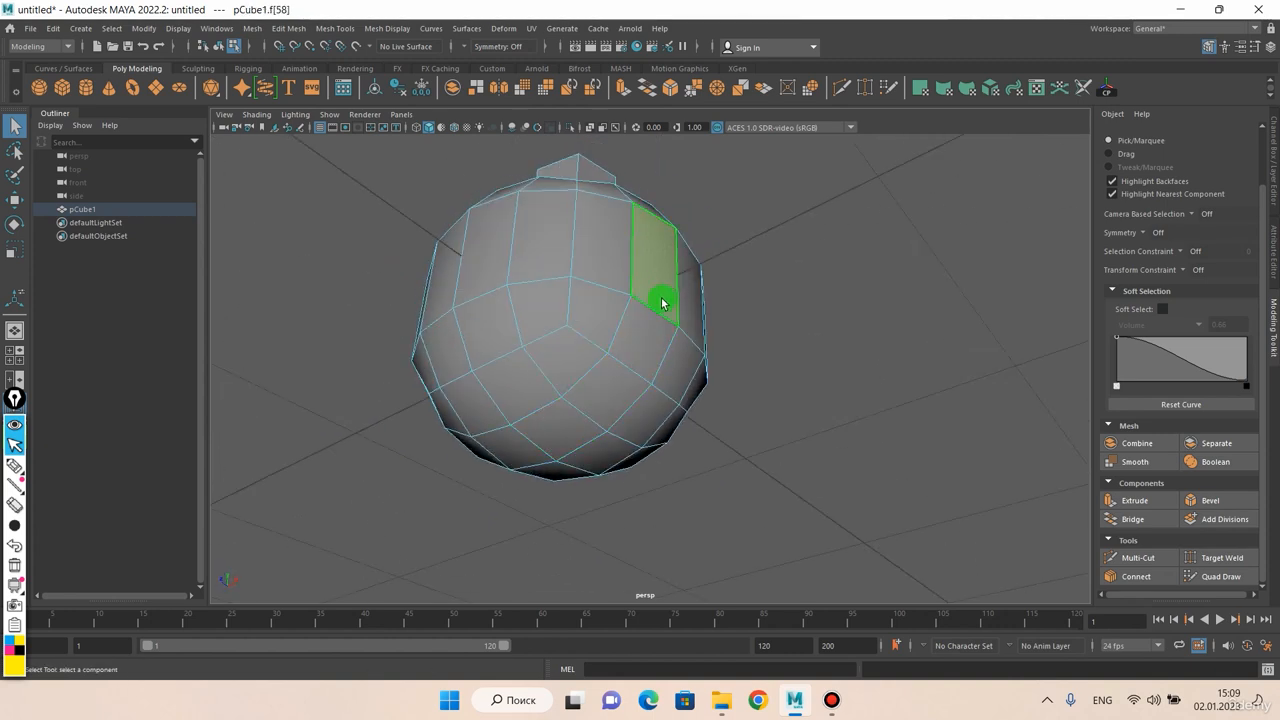
{"action": "left_click", "coordinate": [635, 369], "text": "shift"}
{"action": "left_click", "coordinate": [643, 365]}
{"action": "left_click", "coordinate": [606, 394], "text": "shift"}
{"action": "left_click", "coordinate": [567, 422], "text": "shift"}
{"action": "left_click_drag", "start_coordinate": [608, 404], "coordinate": [591, 375], "text": "alt"}
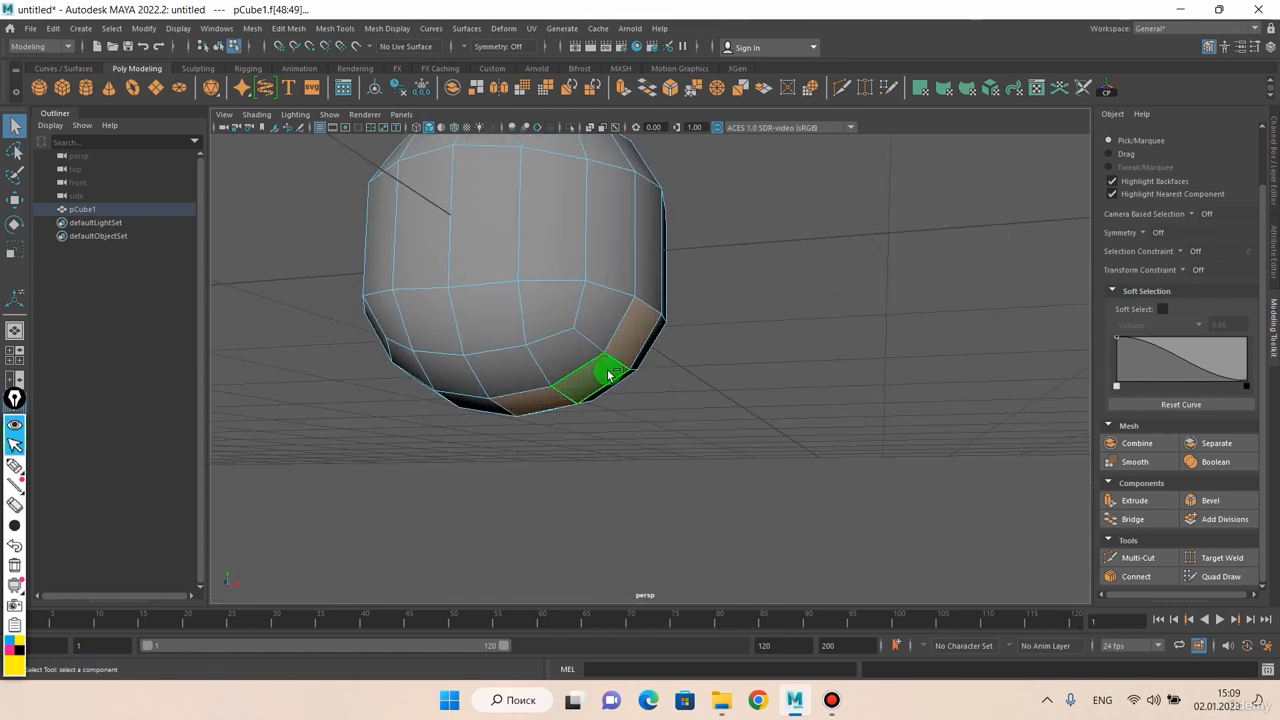
Extrude the three selected lower faces together with a Thickness of about 0.105
{"action": "key", "text": "ctrl+e"}
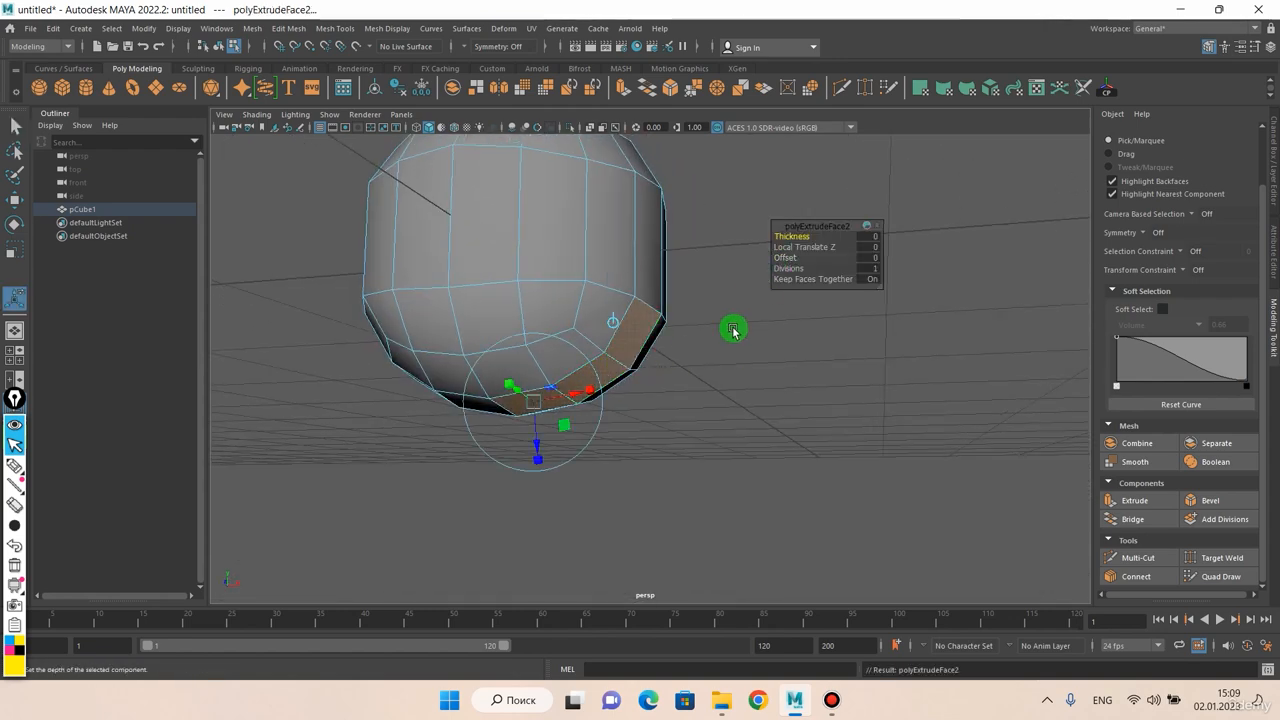
{"action": "middle_click_drag", "start_coordinate": [718, 352], "coordinate": [788, 368]}
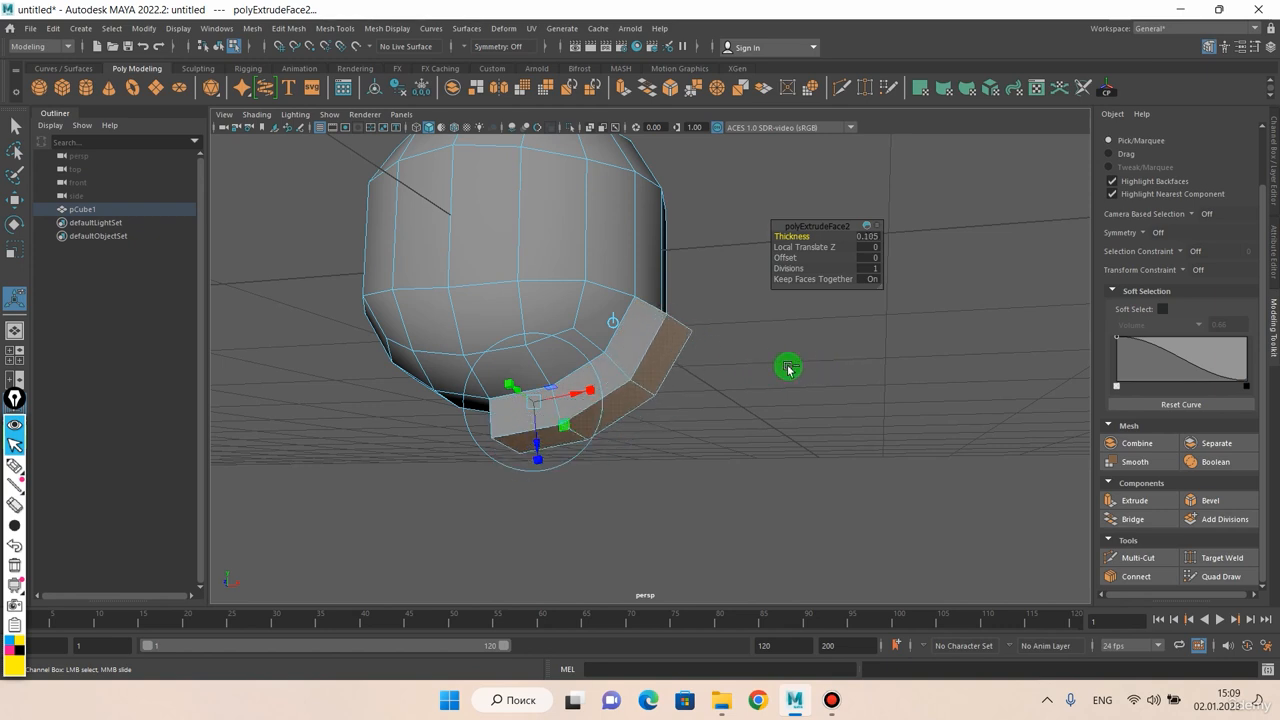
{"action": "left_click_drag", "start_coordinate": [726, 346], "coordinate": [735, 365], "text": "alt"}
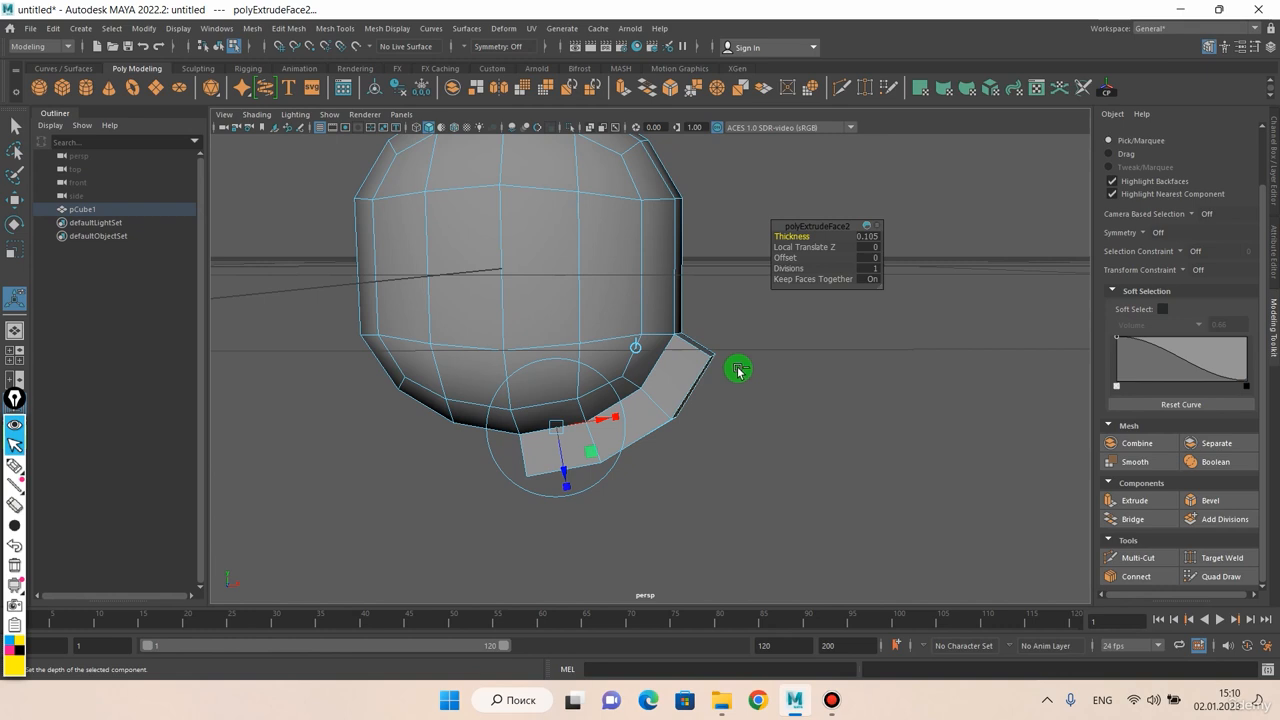
Return the lower extrusion's Thickness to 0 and set its Local Translate Z to about 0.191
{"action": "left_click", "coordinate": [810, 247]}
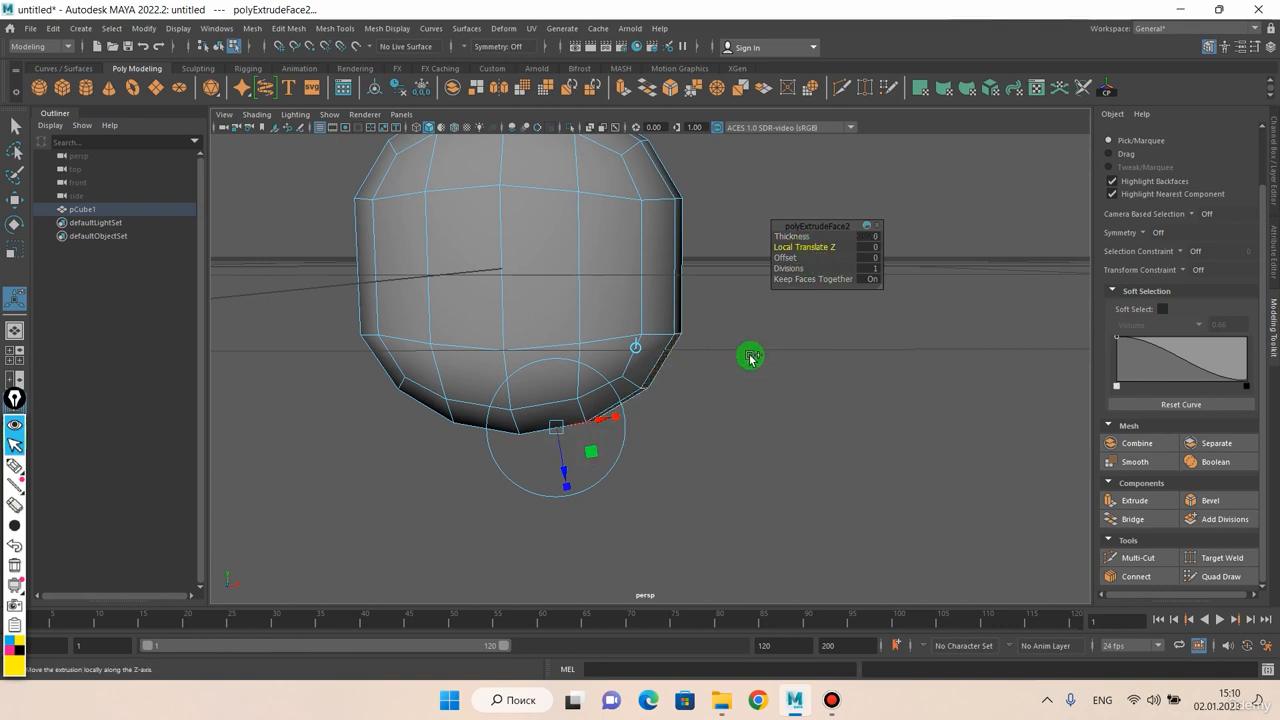
{"action": "middle_click_drag", "start_coordinate": [814, 357], "coordinate": [777, 410]}
{"action": "left_click_drag", "start_coordinate": [777, 410], "coordinate": [688, 300], "text": "alt"}
{"action": "scroll", "coordinate": [676, 336], "scroll_direction": "up", "scroll_amount": 3}
{"action": "left_click", "coordinate": [849, 253]}
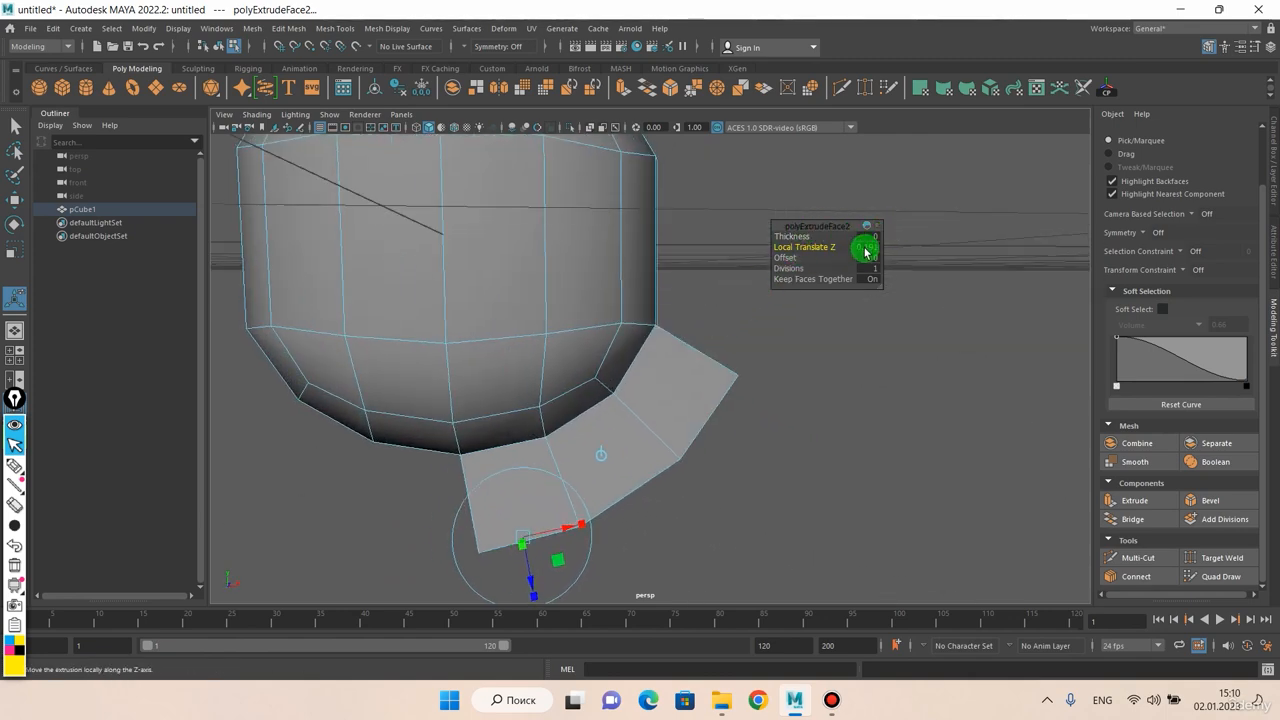
{"action": "left_click_drag", "start_coordinate": [781, 337], "coordinate": [680, 347], "text": "alt"}
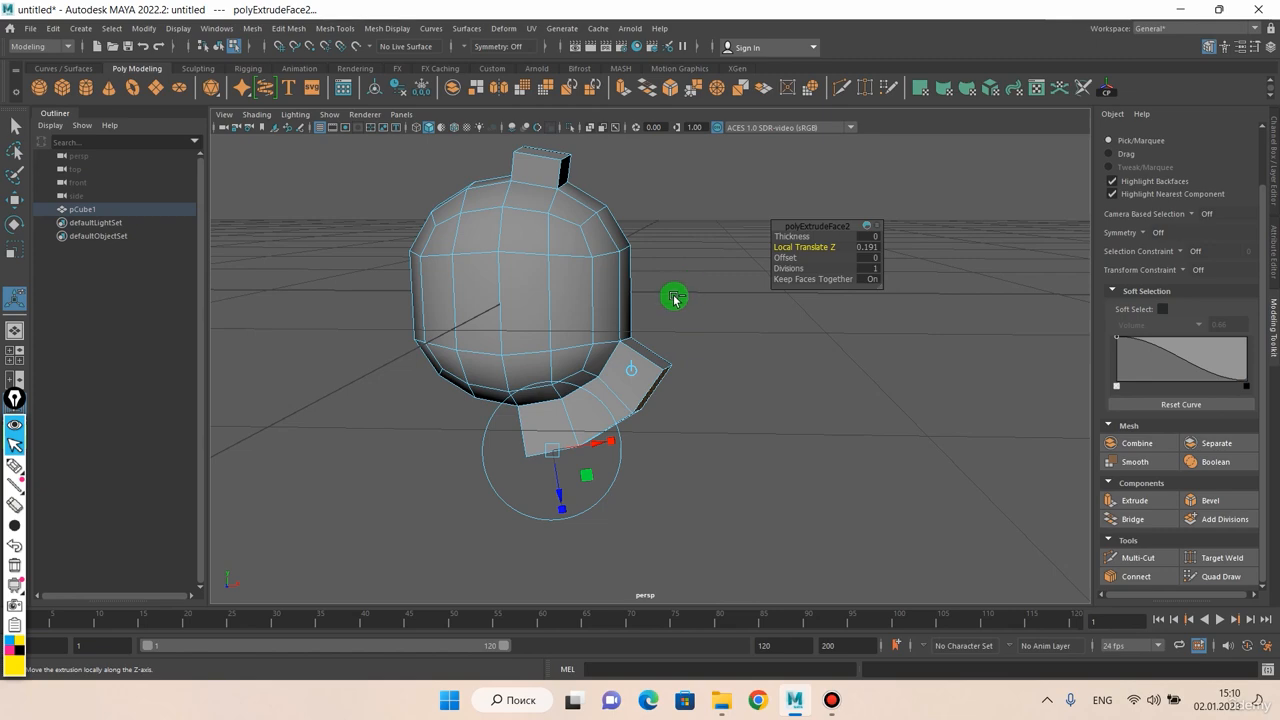
Taper the lower extrusion by setting its Offset to about 0.057
{"action": "scroll", "coordinate": [667, 307], "scroll_direction": "up", "scroll_amount": 2}
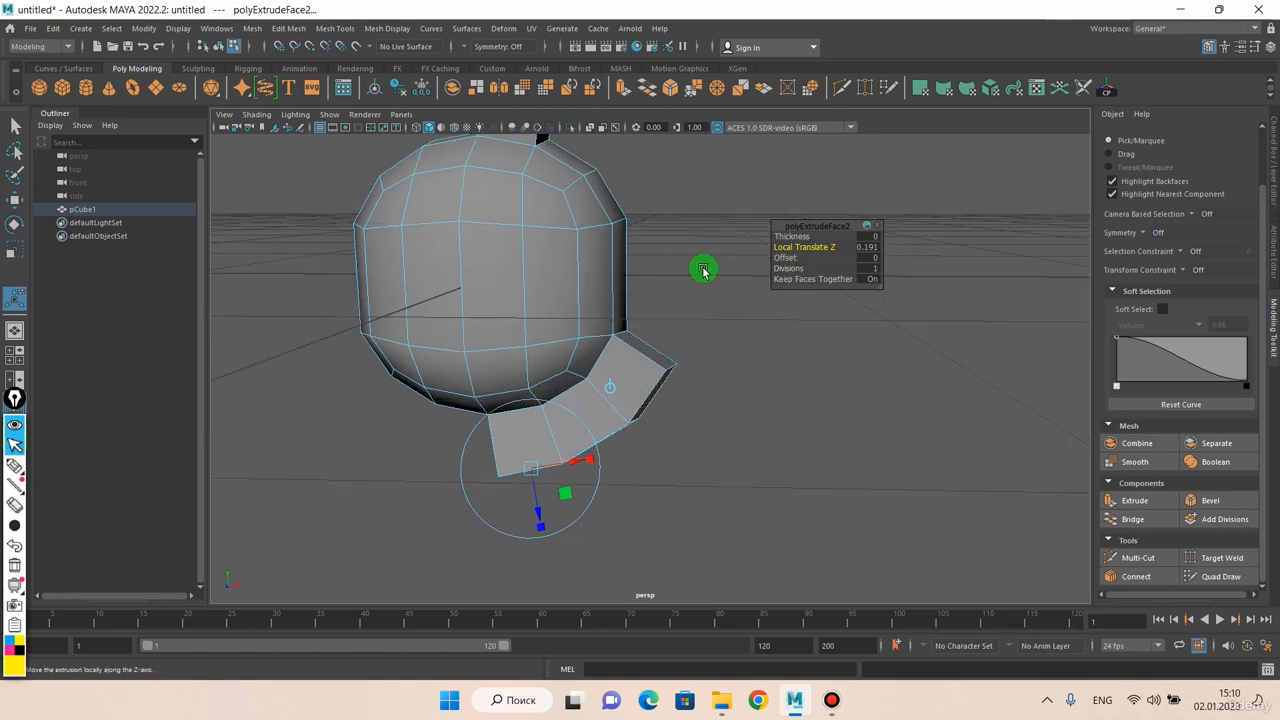
{"action": "left_click_drag", "start_coordinate": [703, 270], "coordinate": [704, 324], "text": "alt"}
{"action": "left_click", "coordinate": [787, 258]}
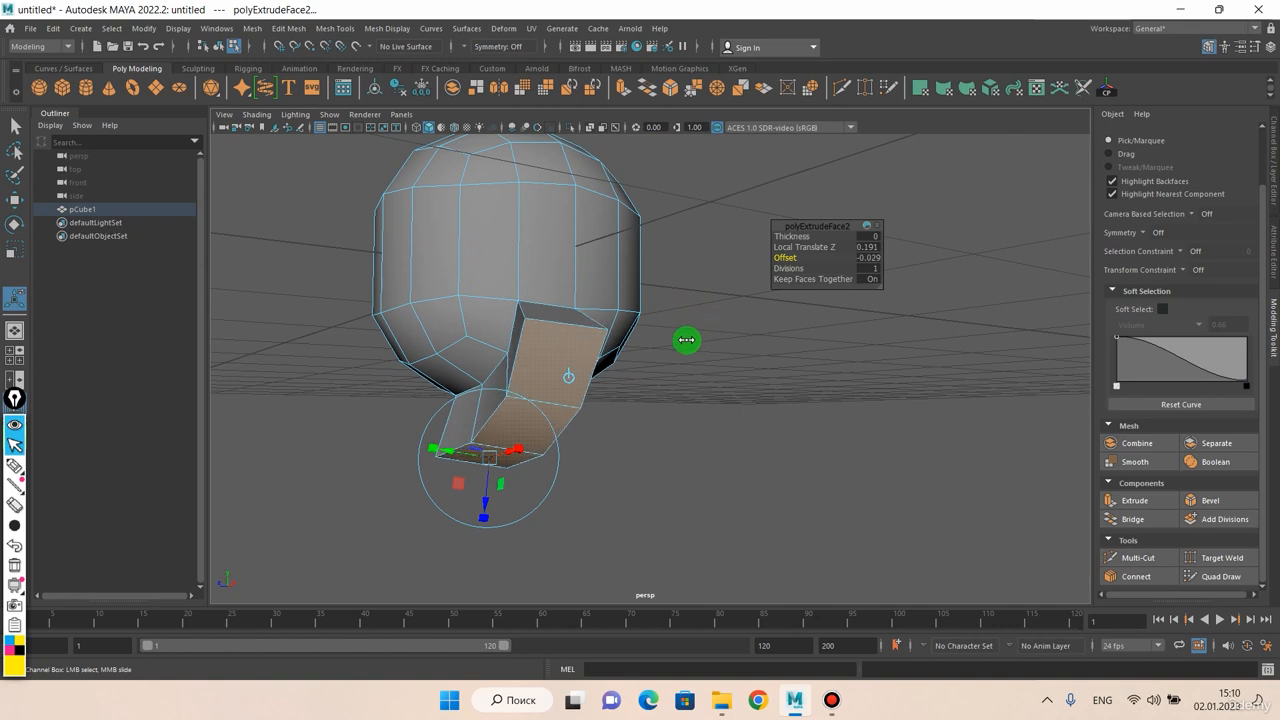
{"action": "middle_click_drag", "start_coordinate": [726, 334], "coordinate": [754, 318]}
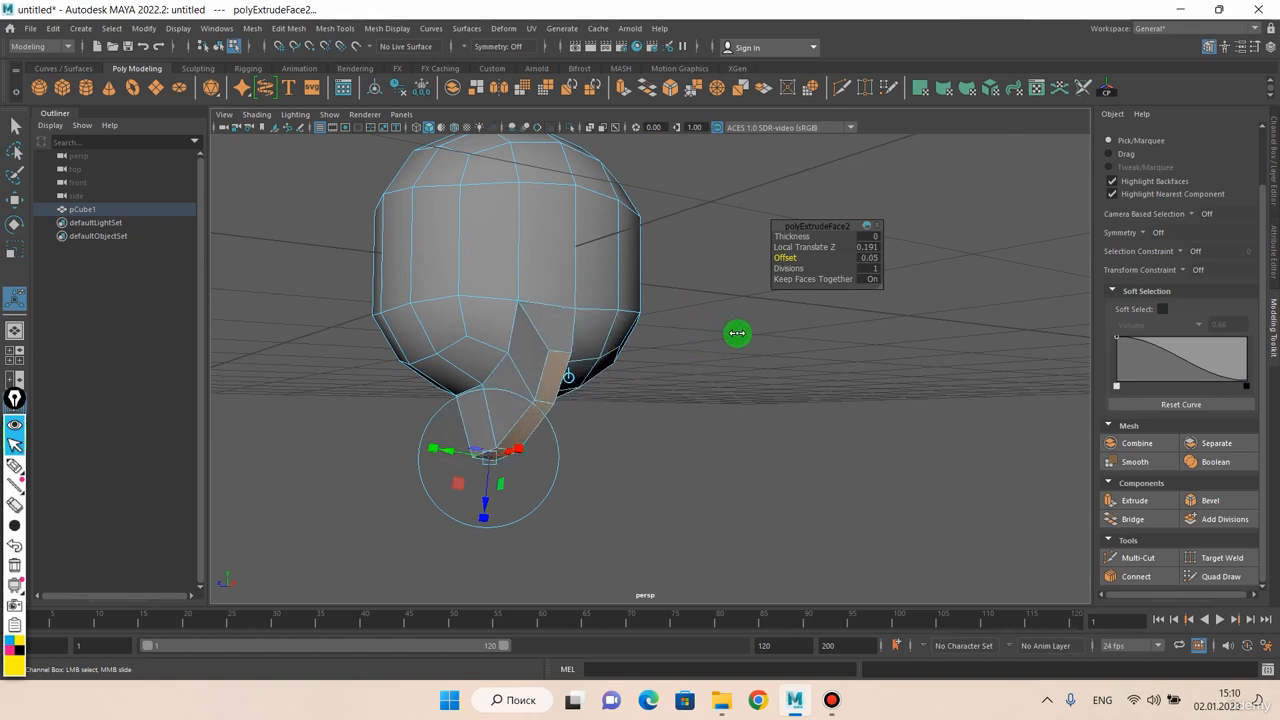
{"action": "left_click_drag", "start_coordinate": [743, 332], "coordinate": [700, 414], "text": "alt"}
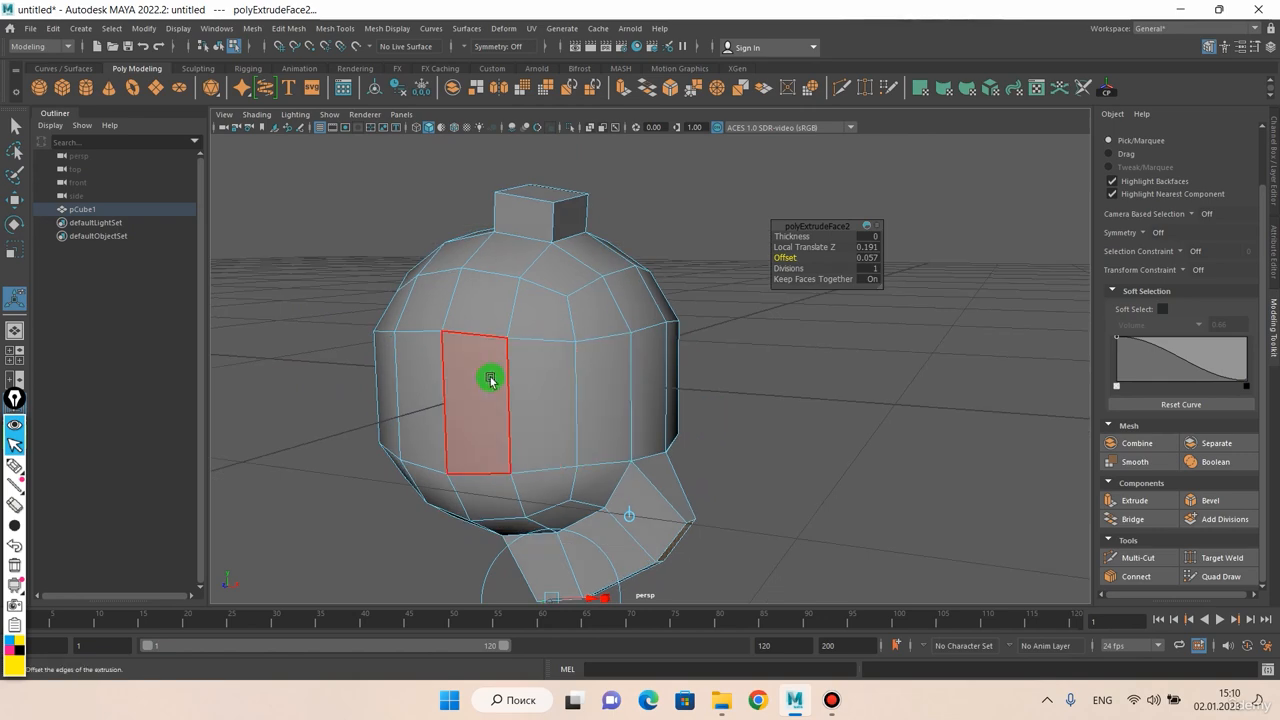
Select one tall face on the mesh's middle band and extrude it with an Offset of about 0.019
{"action": "left_click", "coordinate": [490, 378]}
{"action": "left_click_drag", "start_coordinate": [557, 391], "coordinate": [697, 305], "text": "alt"}
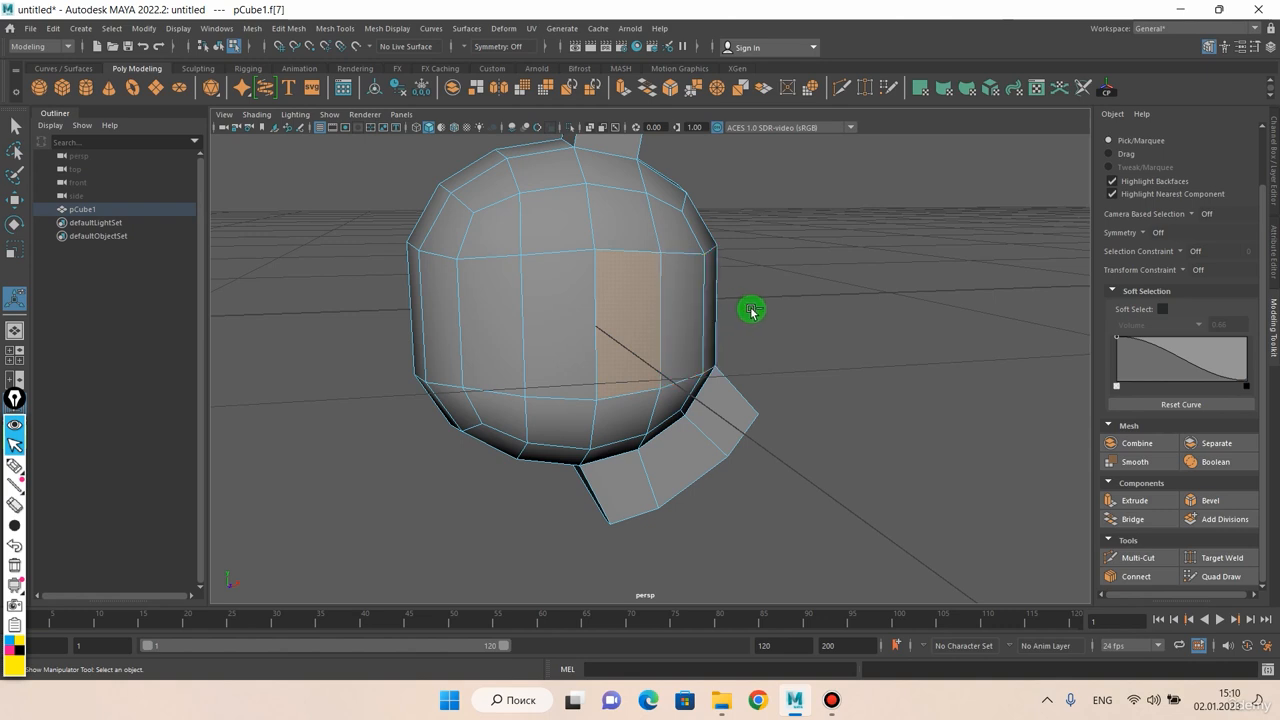
{"action": "key", "text": "ctrl+e"}
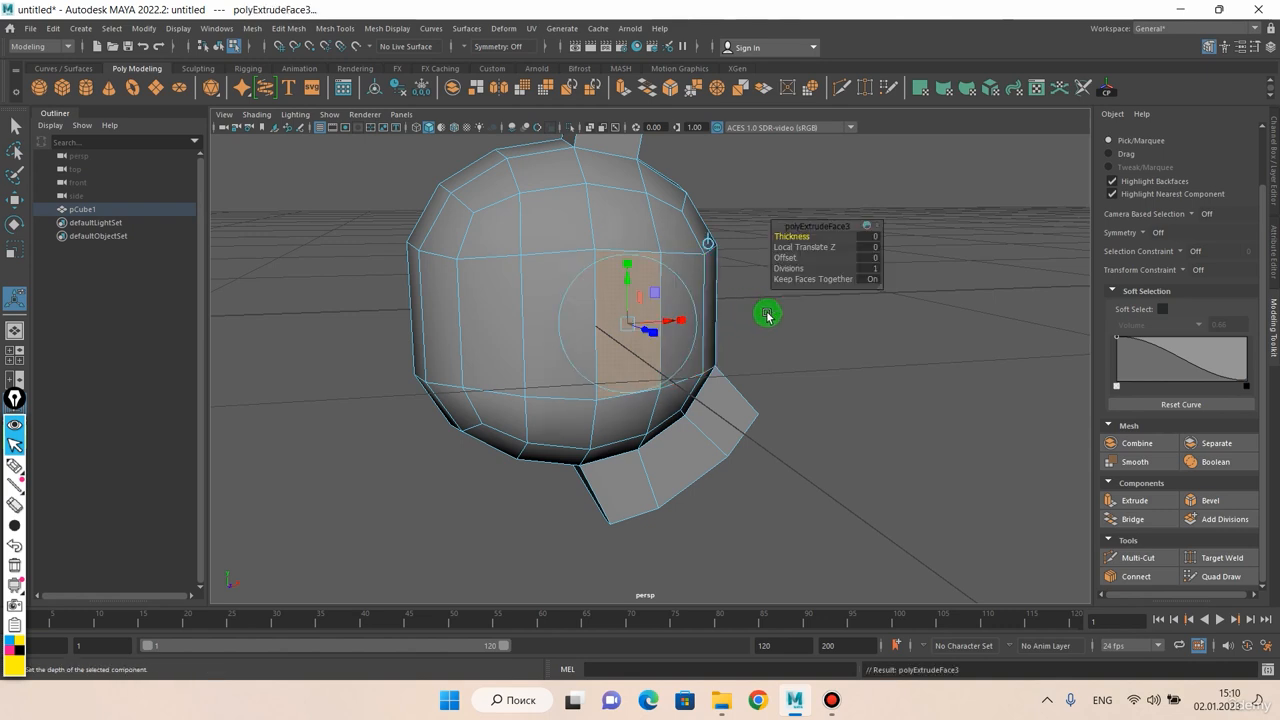
{"action": "left_click", "coordinate": [790, 258]}
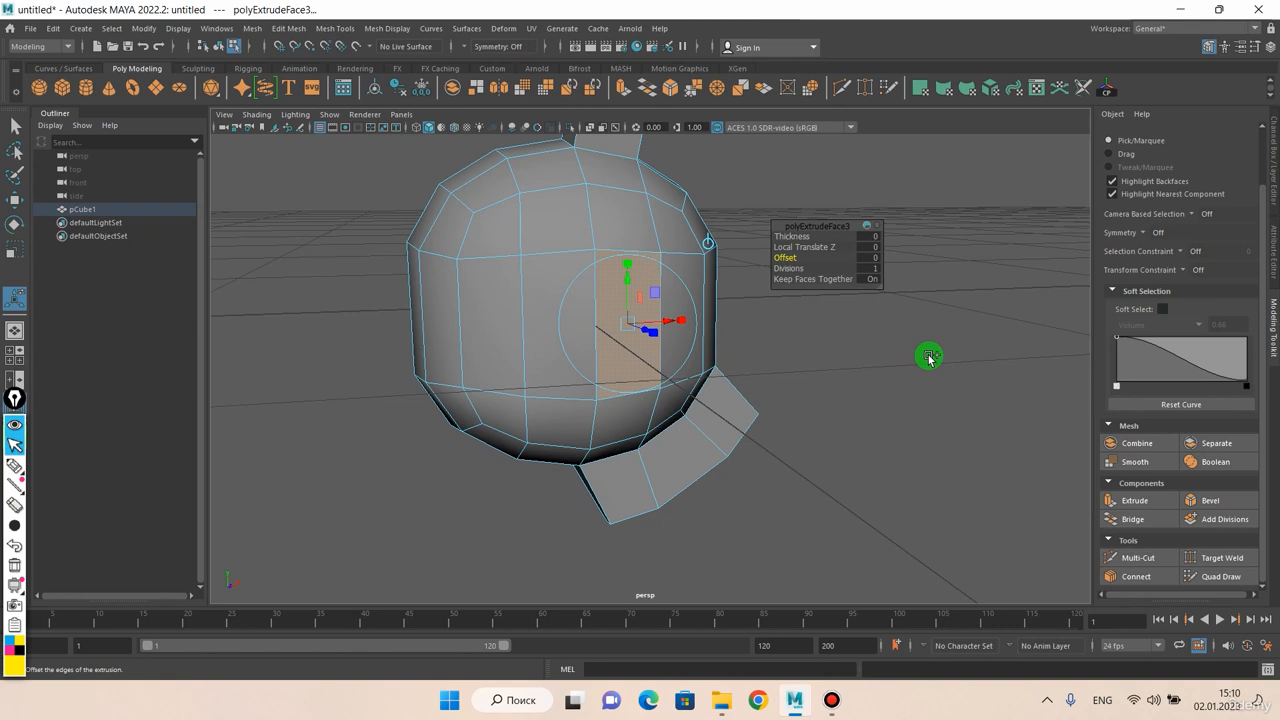
{"action": "mouse_move", "coordinate": [929, 358]}
{"action": "middle_mouse_down"}
{"action": "mouse_move", "coordinate": [914, 366]}
{"action": "mouse_move", "coordinate": [966, 357]}
{"action": "mouse_move", "coordinate": [944, 365]}
{"action": "middle_mouse_up"}
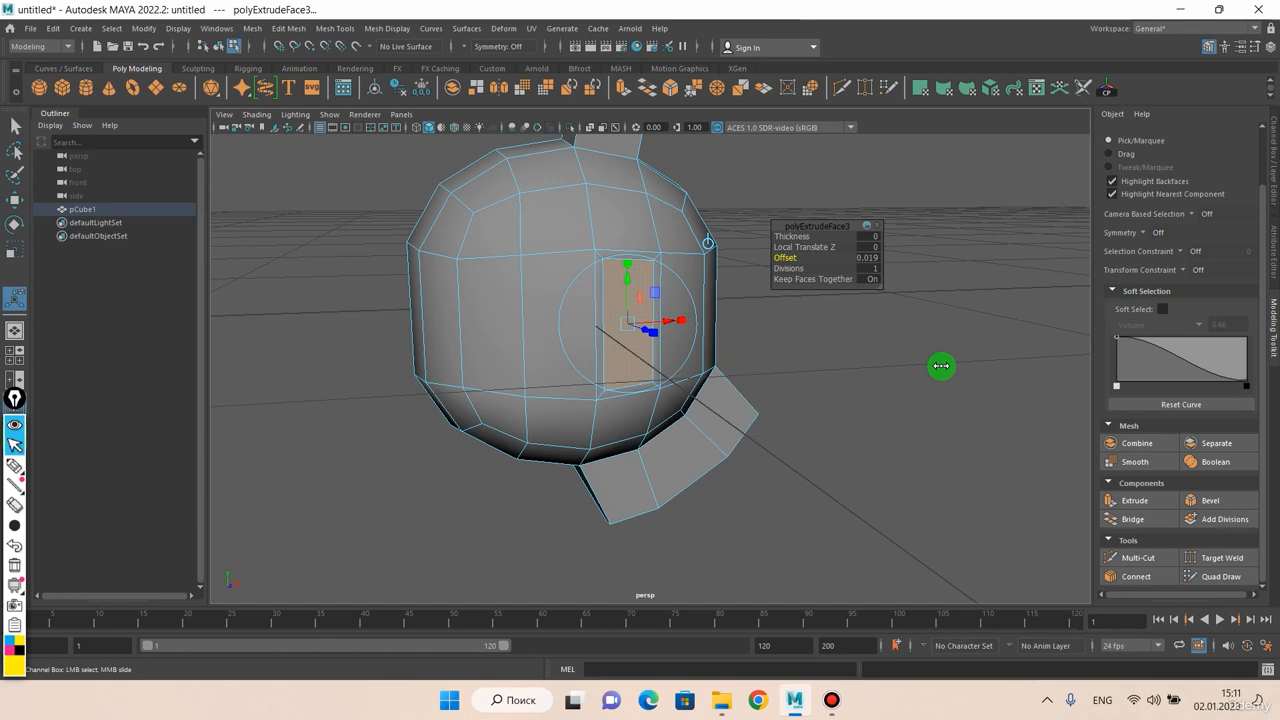
Examine the inset on the tall face by selecting its narrow border faces one after another
{"action": "scroll", "coordinate": [785, 342], "scroll_direction": "up", "scroll_amount": 2}
{"action": "left_click_drag", "start_coordinate": [763, 339], "coordinate": [737, 357], "text": "alt"}
{"action": "scroll", "coordinate": [690, 330], "scroll_direction": "up", "scroll_amount": 1}
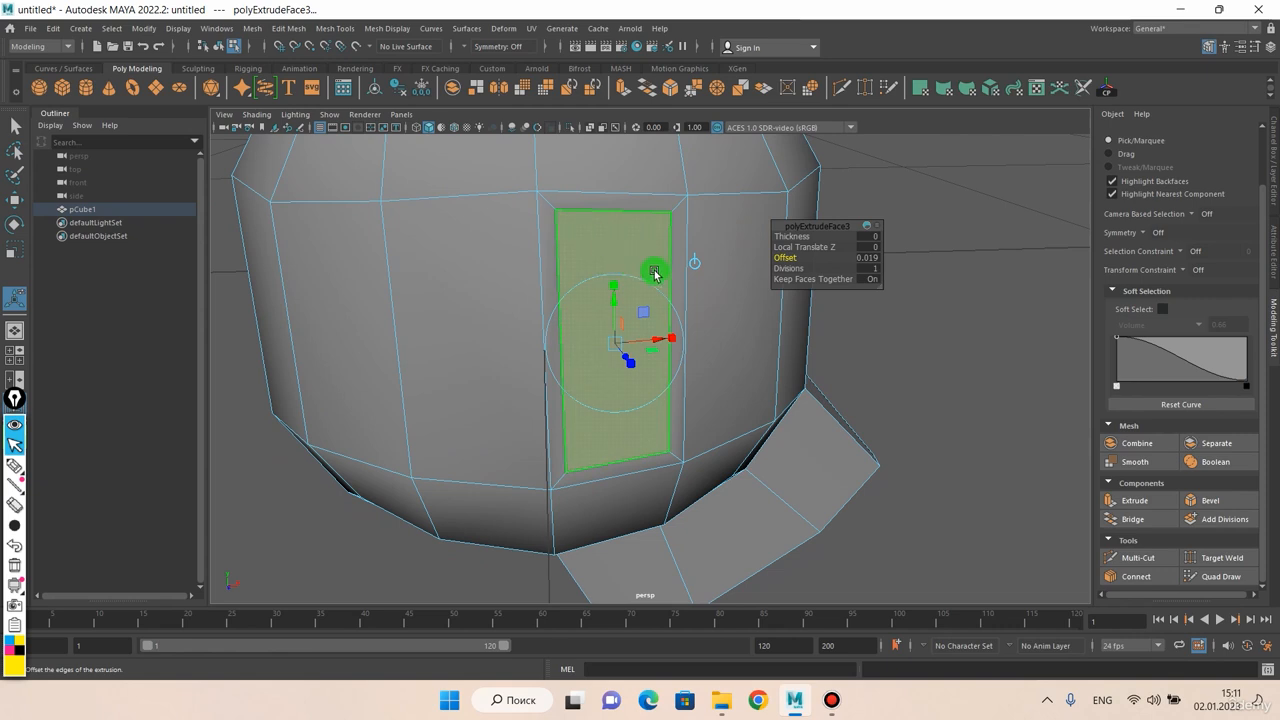
{"action": "left_click_drag", "start_coordinate": [611, 443], "coordinate": [594, 429], "text": "alt"}
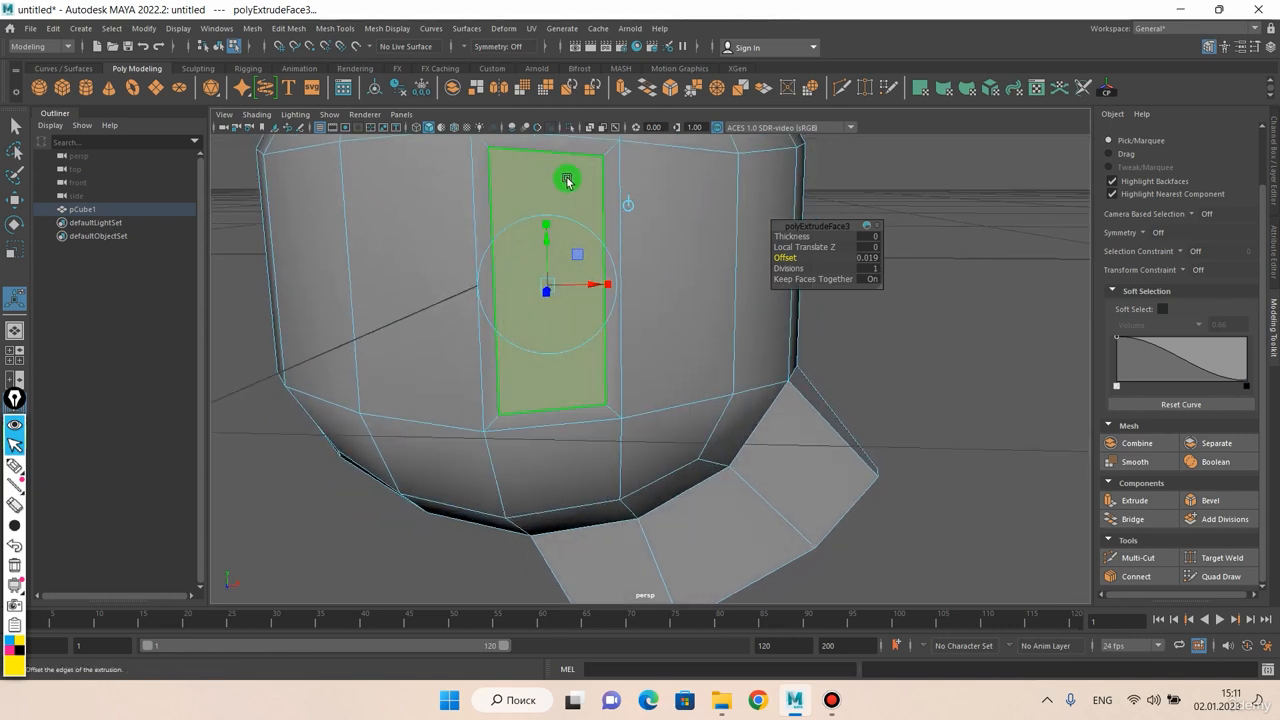
{"action": "left_click_drag", "start_coordinate": [587, 192], "coordinate": [591, 240], "text": "alt"}
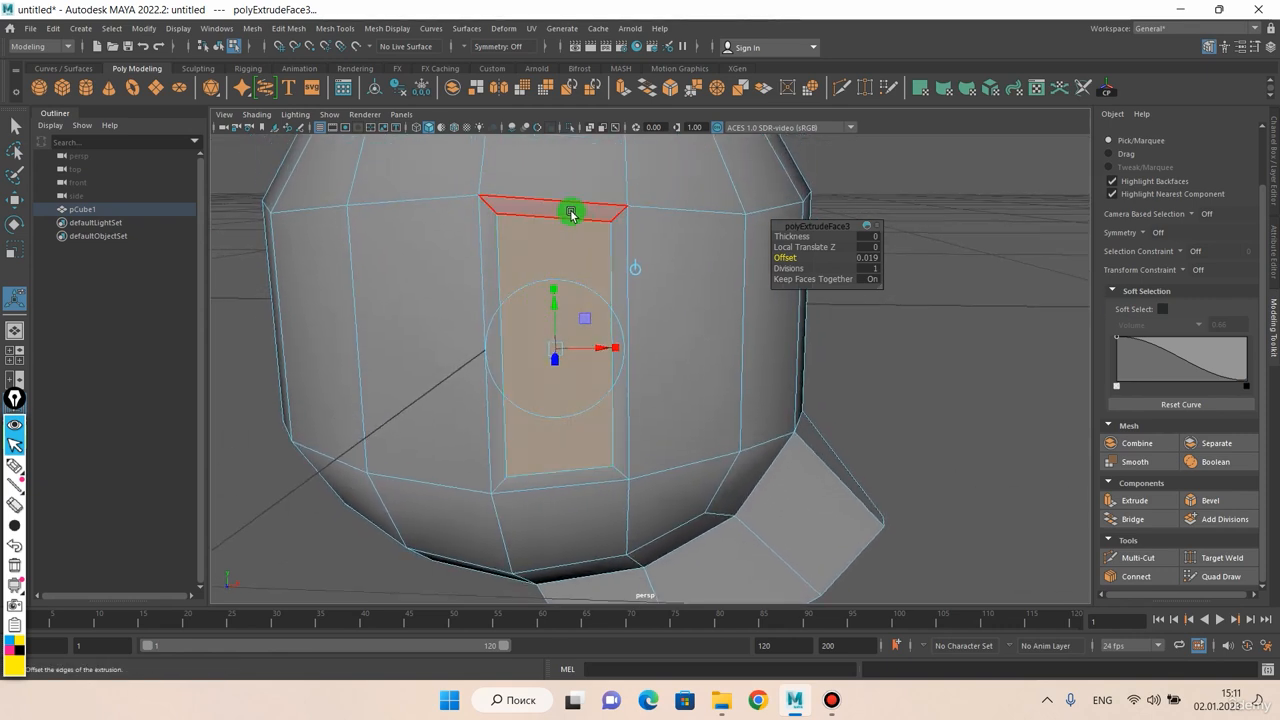
{"action": "left_click", "coordinate": [570, 213]}
{"action": "left_click", "coordinate": [489, 240]}
{"action": "left_click", "coordinate": [533, 477]}
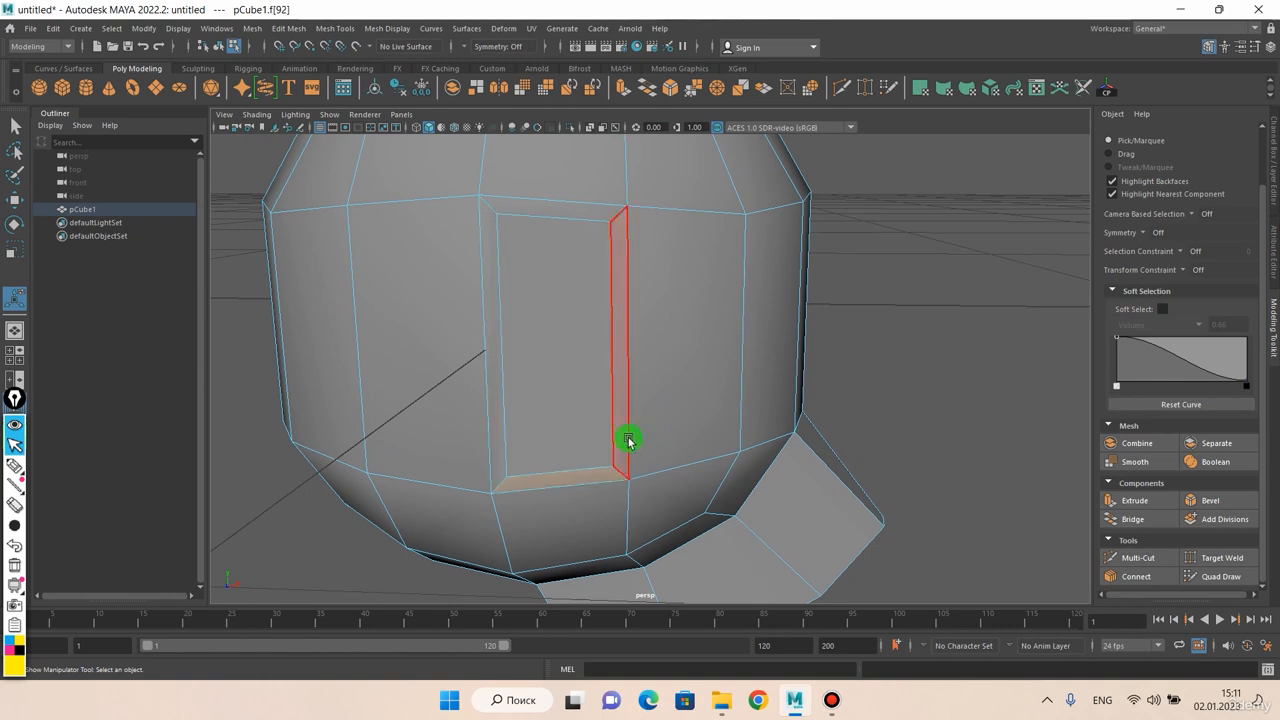
{"action": "left_click", "coordinate": [623, 382]}
{"action": "left_click", "coordinate": [501, 255]}
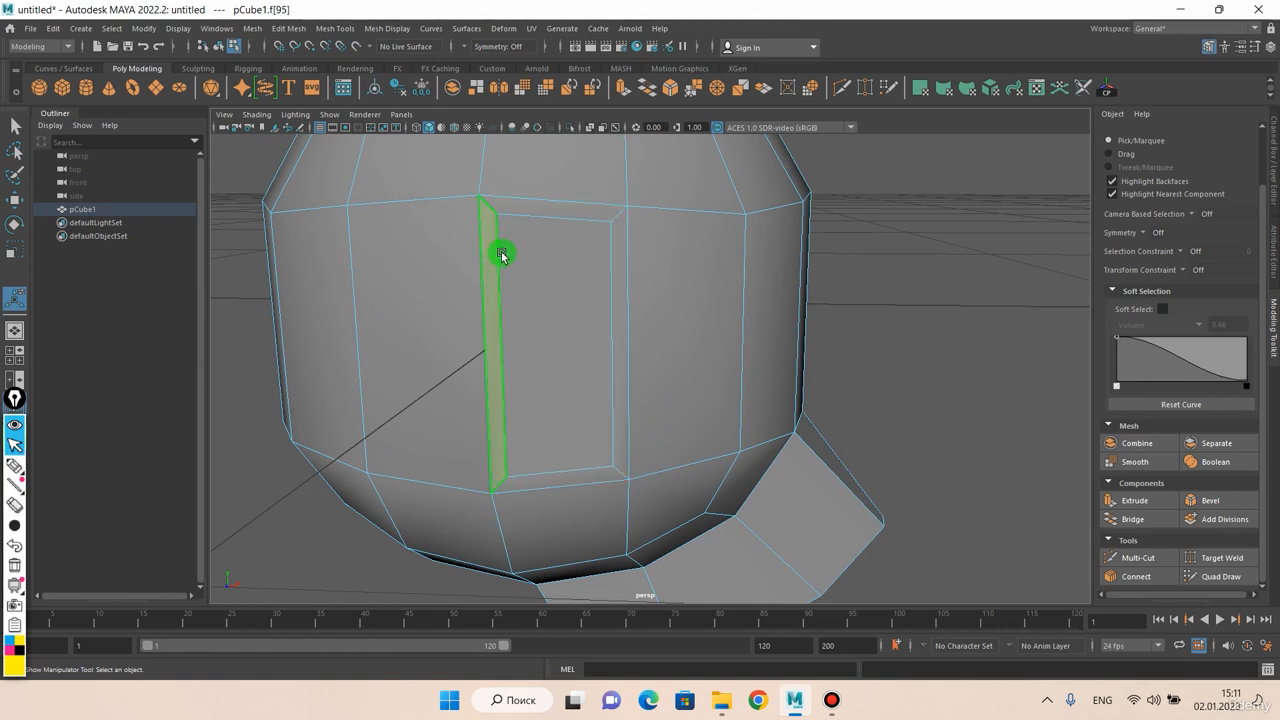
Select the inner face of the tall inset, try moving it along one axis, and undo the move
{"action": "left_click", "coordinate": [580, 331]}
{"action": "left_click_drag", "start_coordinate": [580, 331], "coordinate": [613, 325], "text": "alt"}
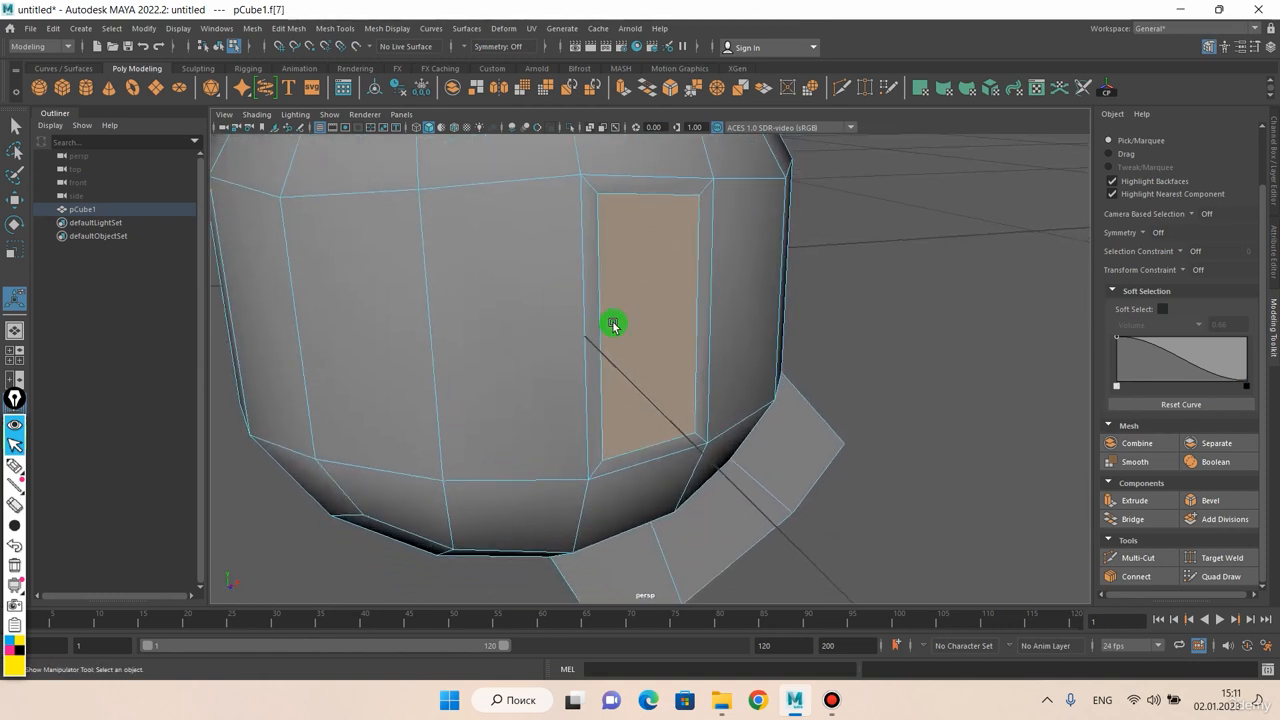
{"action": "key", "text": "w"}
{"action": "mouse_move", "coordinate": [680, 343]}
{"action": "middle_mouse_down"}
{"action": "mouse_move", "coordinate": [645, 320]}
{"action": "mouse_move", "coordinate": [675, 358]}
{"action": "middle_mouse_up"}
{"action": "key", "text": "ctrl+z"}
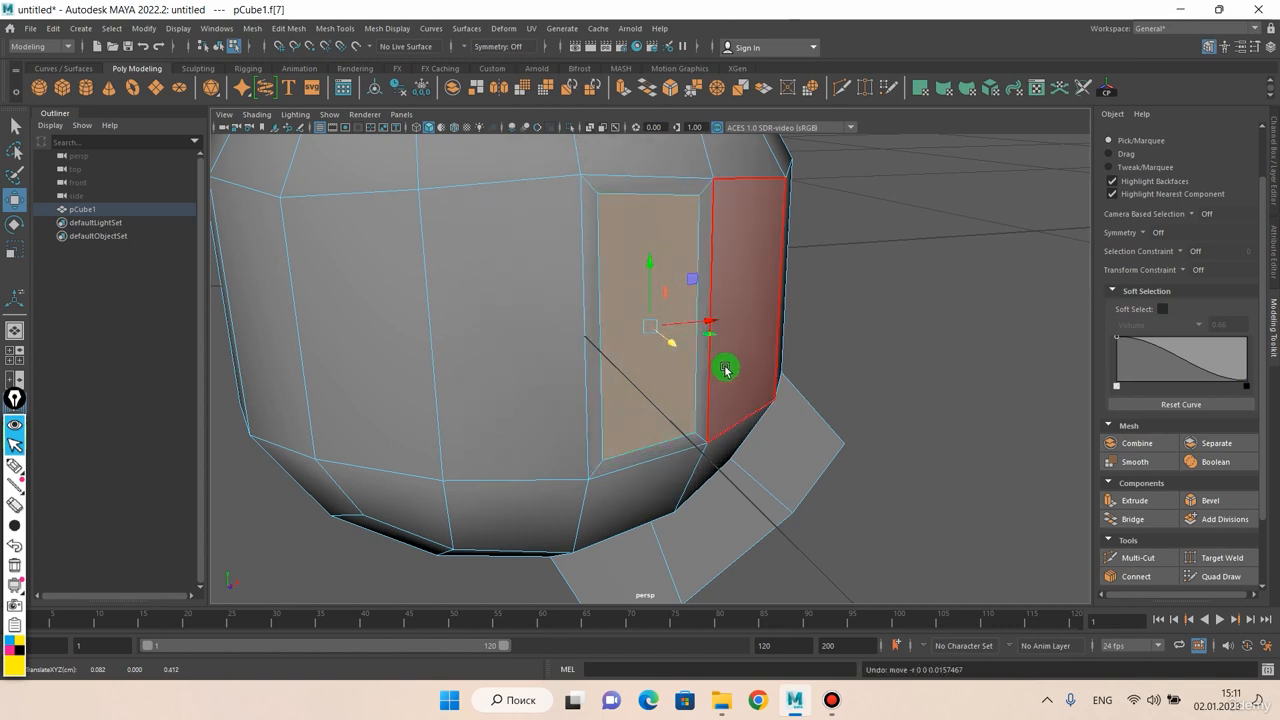
Recess the inset's inner face by extruding it with a Thickness of about -0.043
{"action": "key", "text": "ctrl+e"}
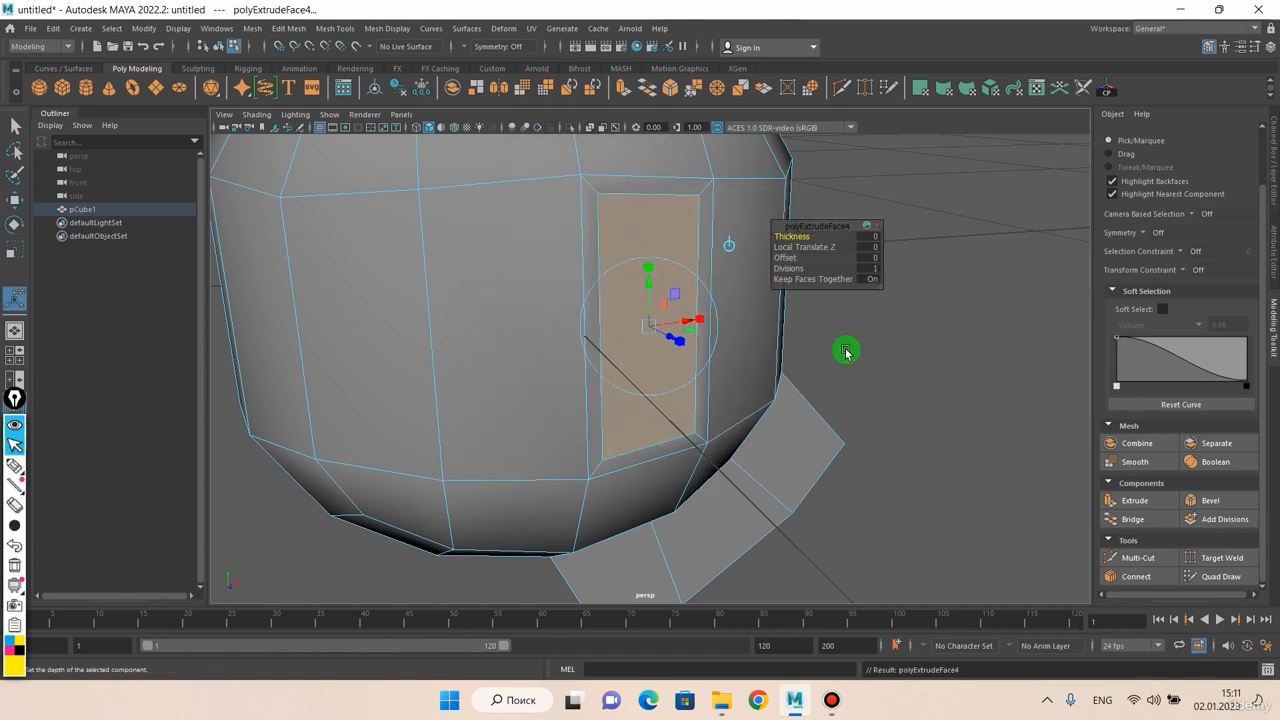
{"action": "middle_click_drag", "start_coordinate": [845, 356], "coordinate": [815, 365]}
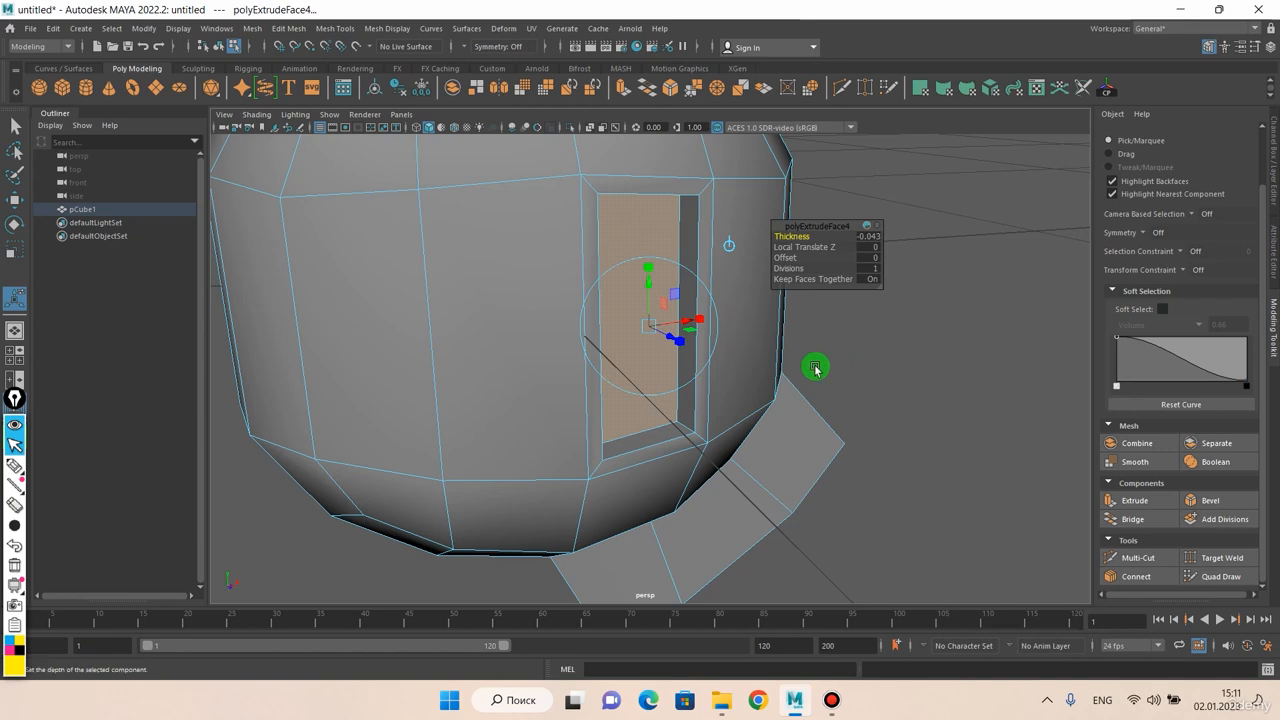
{"action": "left_click_drag", "start_coordinate": [815, 368], "coordinate": [691, 326], "text": "alt"}
{"action": "right_click_drag", "start_coordinate": [704, 349], "coordinate": [664, 280], "text": "alt"}
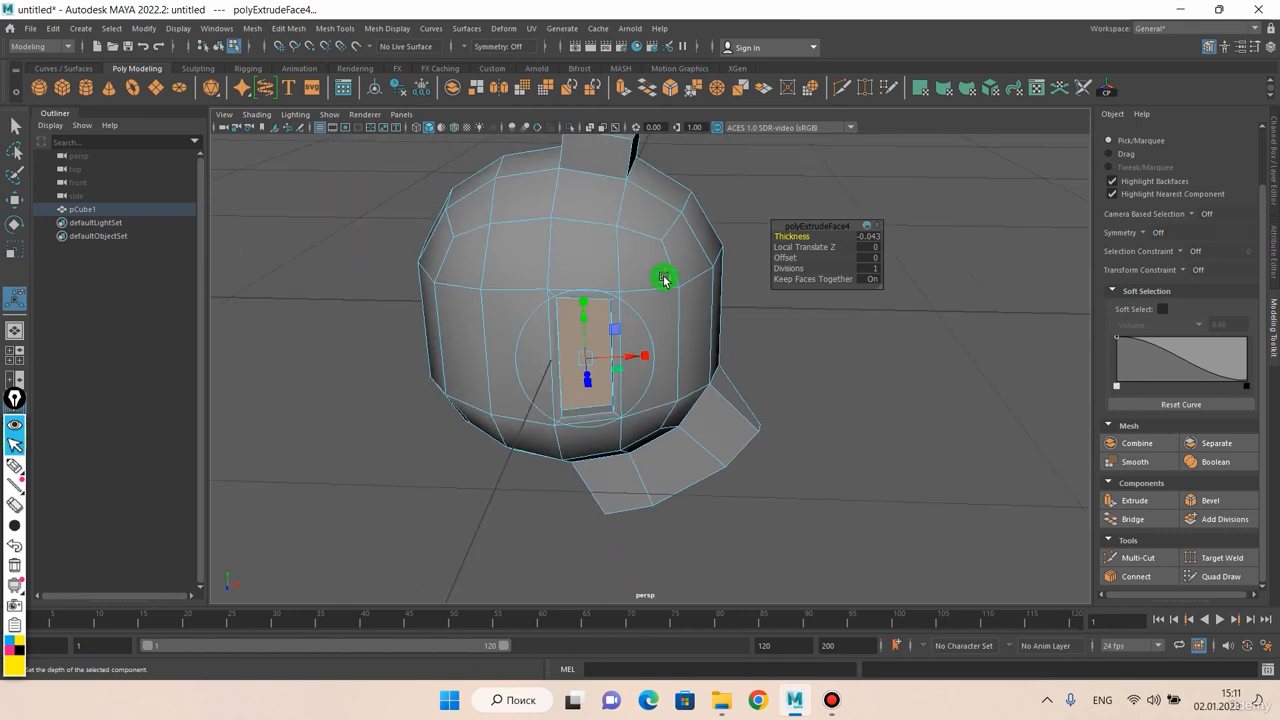
Extrude the middle-band face two faces away from the recessed inset into a block with a Thickness of about 0.405
{"action": "left_click", "coordinate": [466, 286]}
{"action": "left_click_drag", "start_coordinate": [466, 286], "coordinate": [683, 288], "text": "alt"}
{"action": "right_click_drag", "start_coordinate": [683, 287], "coordinate": [709, 281], "text": "alt"}
{"action": "middle_click_drag", "start_coordinate": [709, 281], "coordinate": [600, 311], "text": "alt"}
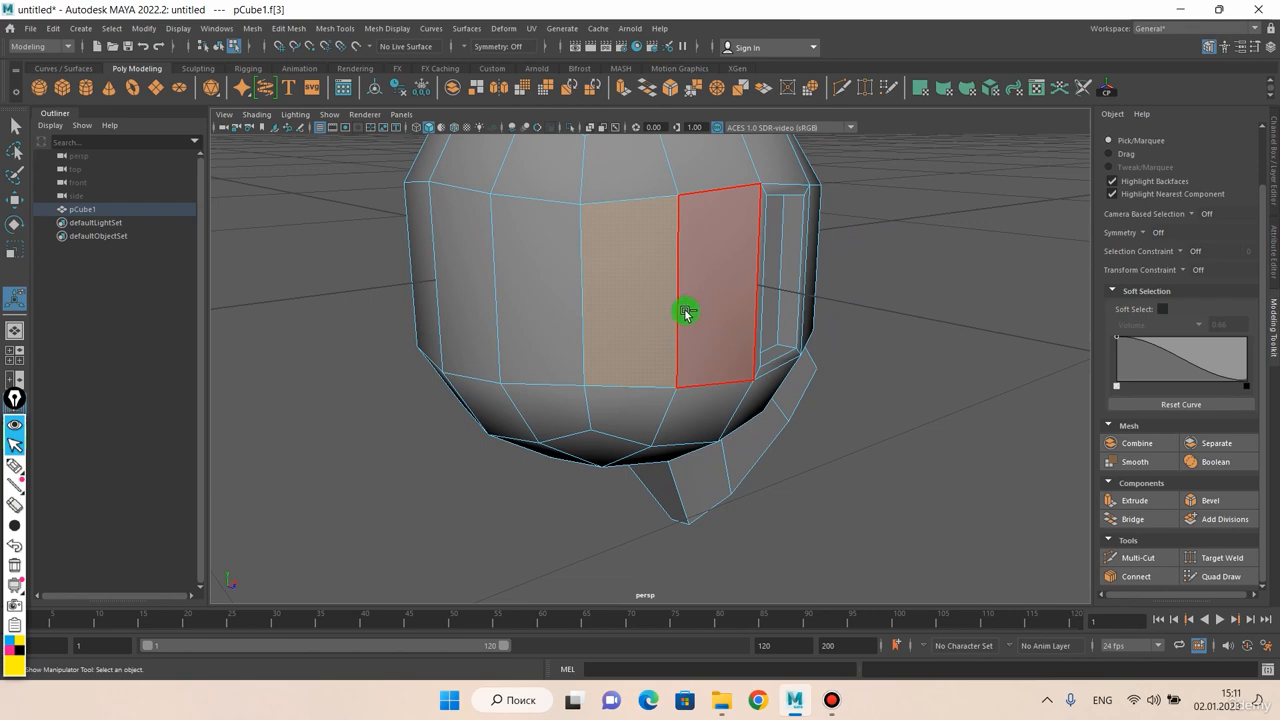
{"action": "key", "text": "ctrl+e"}
{"action": "middle_click_drag", "start_coordinate": [694, 309], "coordinate": [717, 337]}
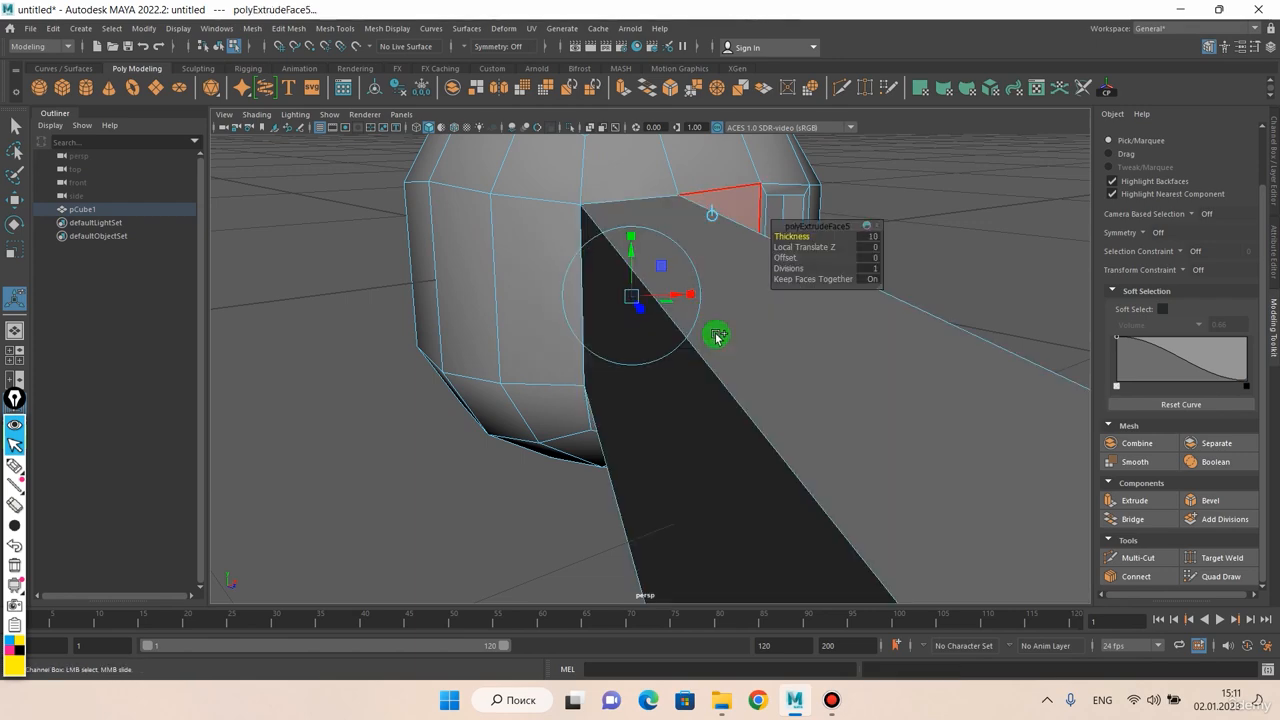
{"action": "middle_click_drag", "start_coordinate": [454, 347], "coordinate": [62, 361]}
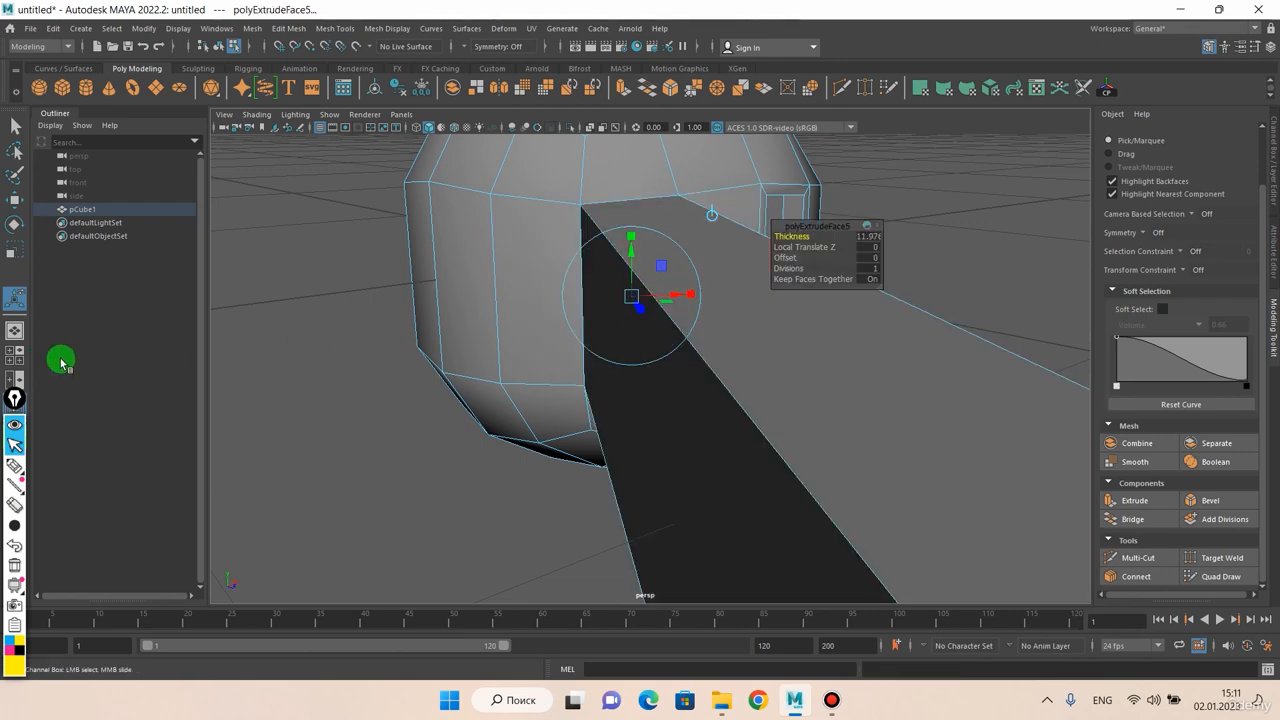
{"action": "scroll", "coordinate": [526, 334], "scroll_direction": "down", "scroll_amount": 10}
{"action": "left_click_drag", "start_coordinate": [560, 372], "coordinate": [664, 367], "text": "alt"}
{"action": "middle_click_drag", "start_coordinate": [665, 369], "coordinate": [650, 437]}
{"action": "scroll", "coordinate": [690, 408], "scroll_direction": "up", "scroll_amount": 9}
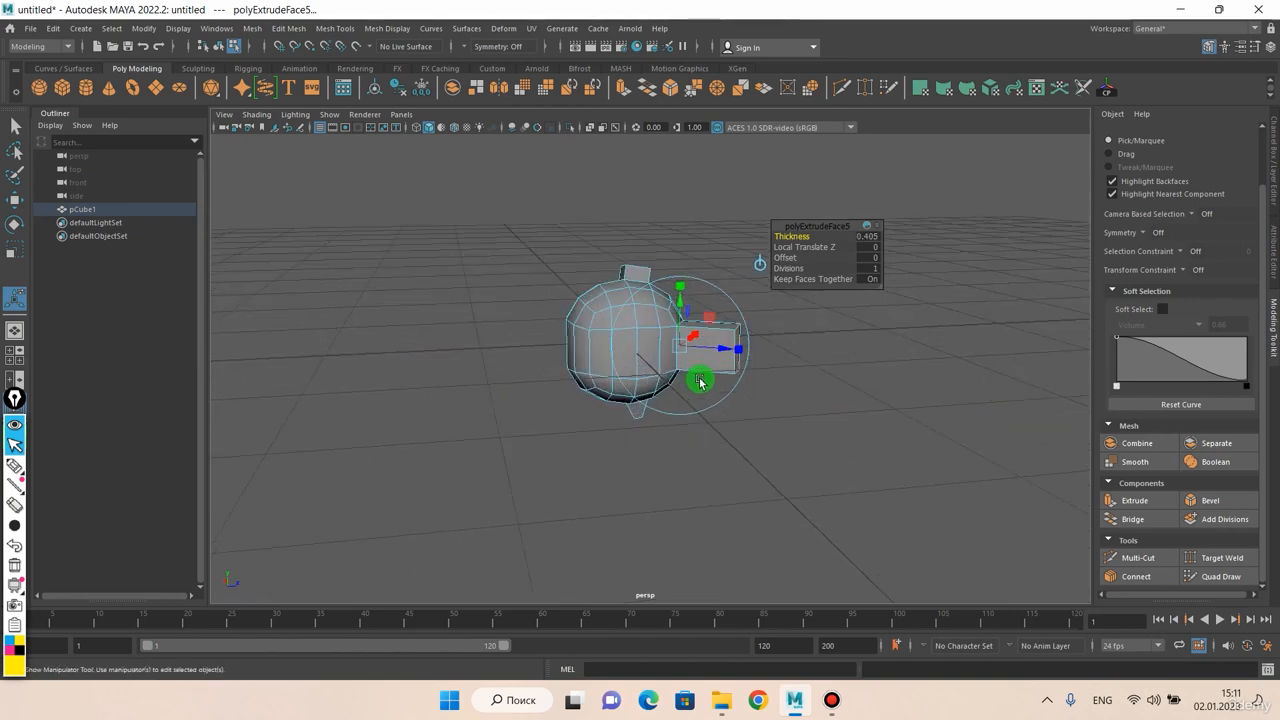
Set the block extrusion's Divisions to 7
{"action": "left_click_drag", "start_coordinate": [767, 414], "coordinate": [694, 421], "text": "alt"}
{"action": "middle_click_drag", "start_coordinate": [694, 421], "coordinate": [697, 420], "text": "alt"}
{"action": "scroll", "coordinate": [606, 457], "scroll_direction": "up", "scroll_amount": 6}
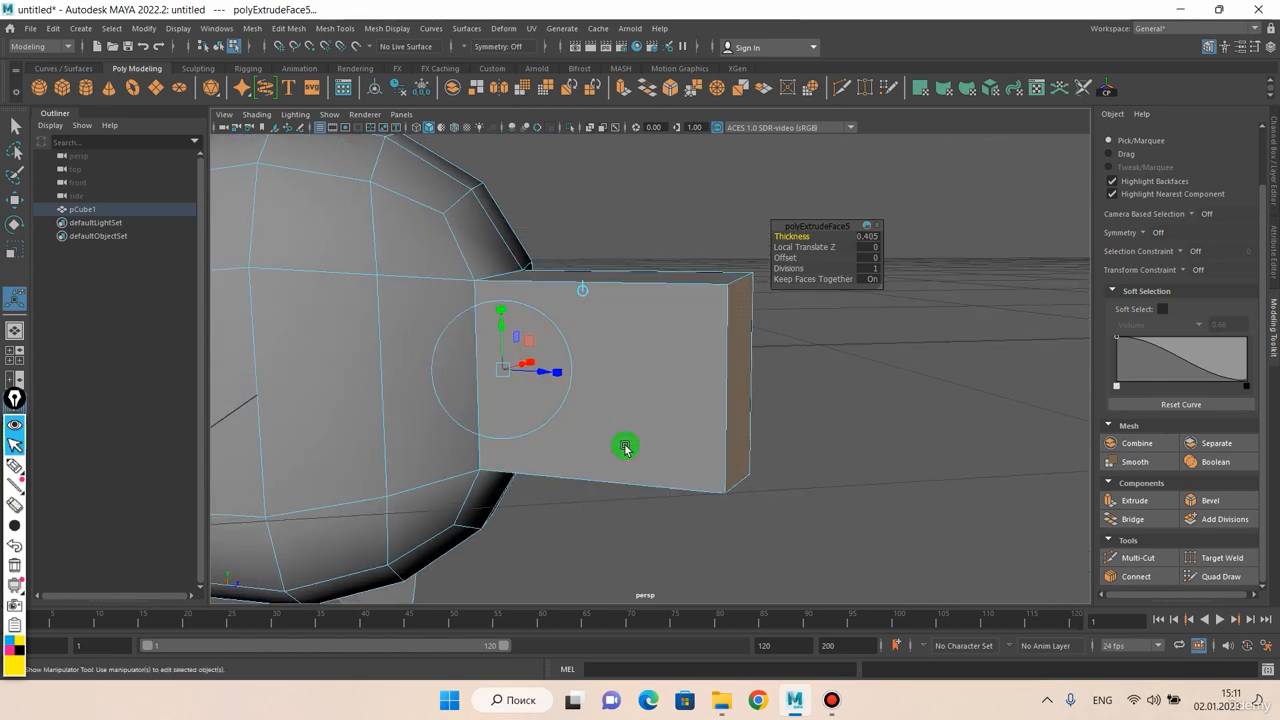
{"action": "left_click_drag", "start_coordinate": [790, 269], "coordinate": [827, 443]}
{"action": "middle_click_drag", "start_coordinate": [827, 443], "coordinate": [863, 443]}
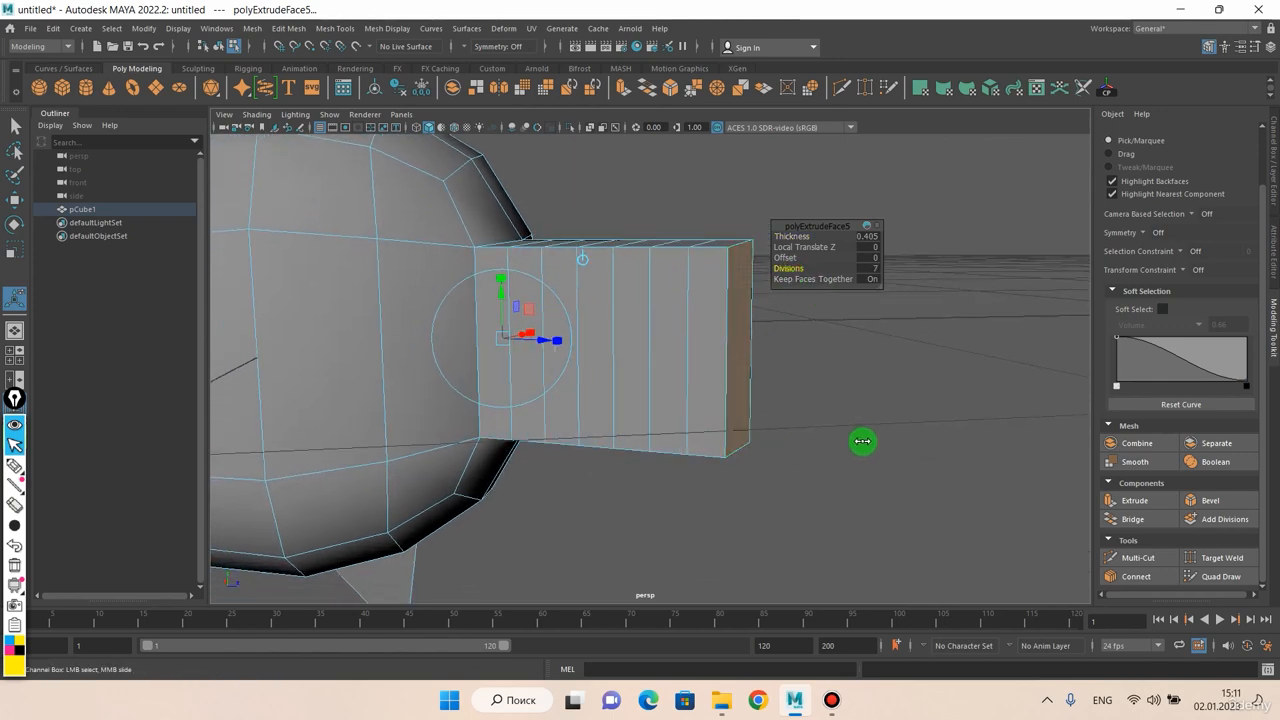
{"action": "left_click_drag", "start_coordinate": [843, 426], "coordinate": [819, 409], "text": "alt"}
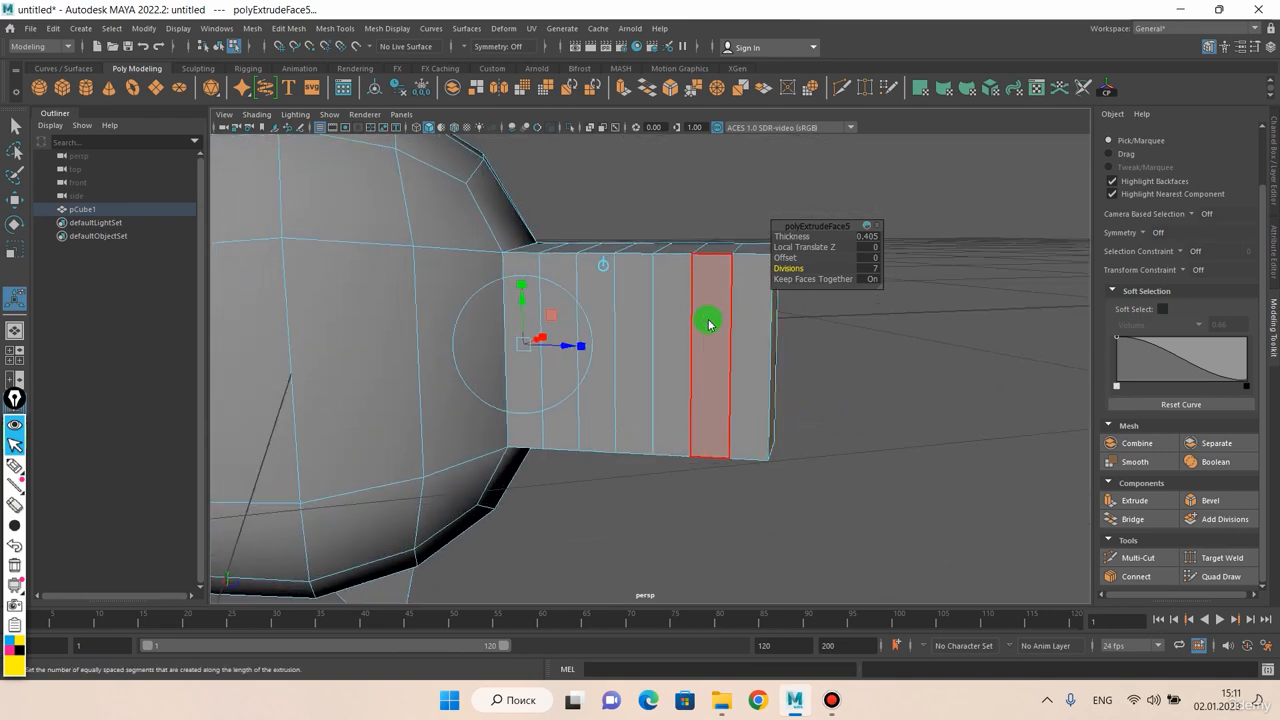
Select three alternate face rings around the subdivided block and extrude them inward with a Thickness of about -0.013
{"action": "right_click", "coordinate": [709, 324]}
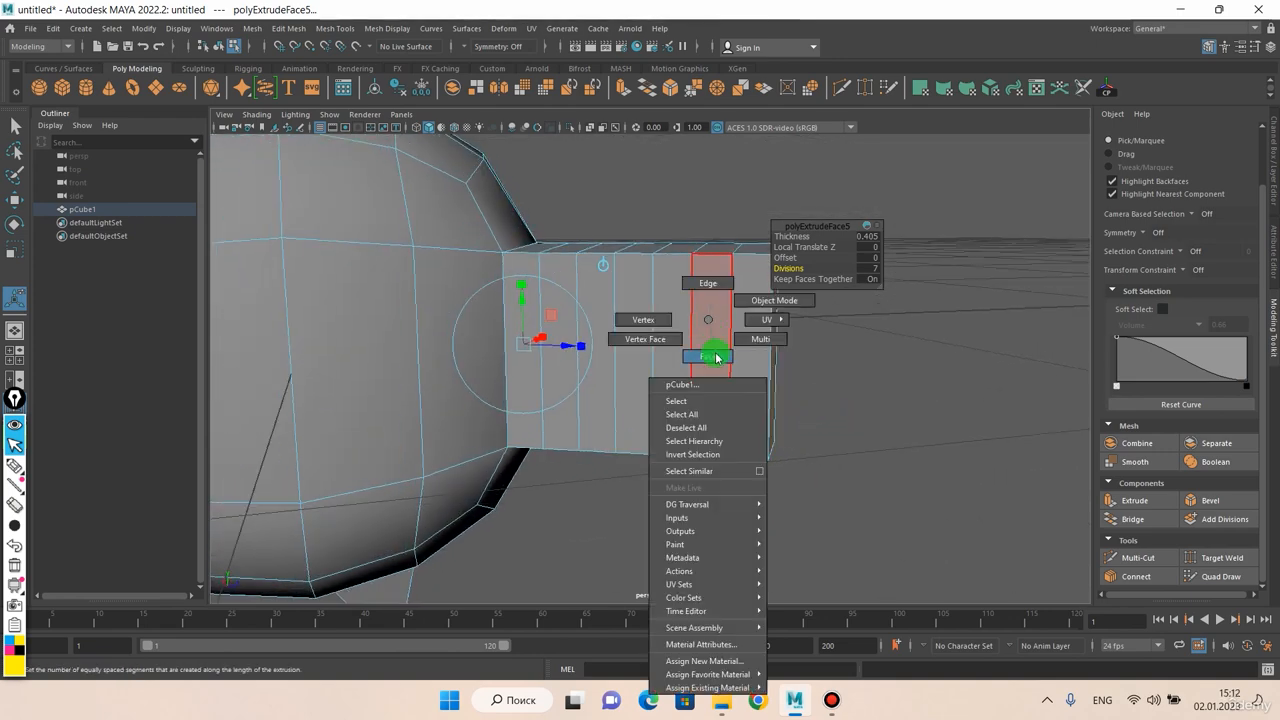
{"action": "left_click", "coordinate": [712, 357]}
{"action": "left_click", "coordinate": [723, 260]}
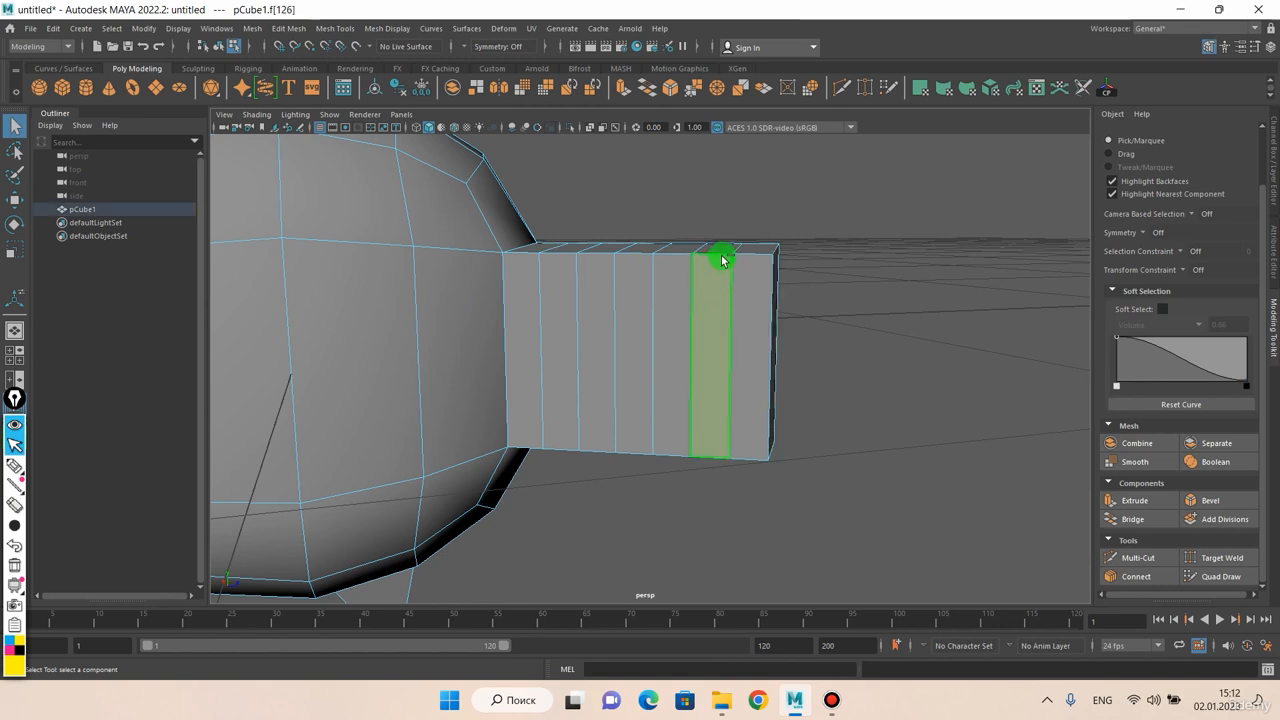
{"action": "left_click", "coordinate": [644, 251], "text": "shift"}
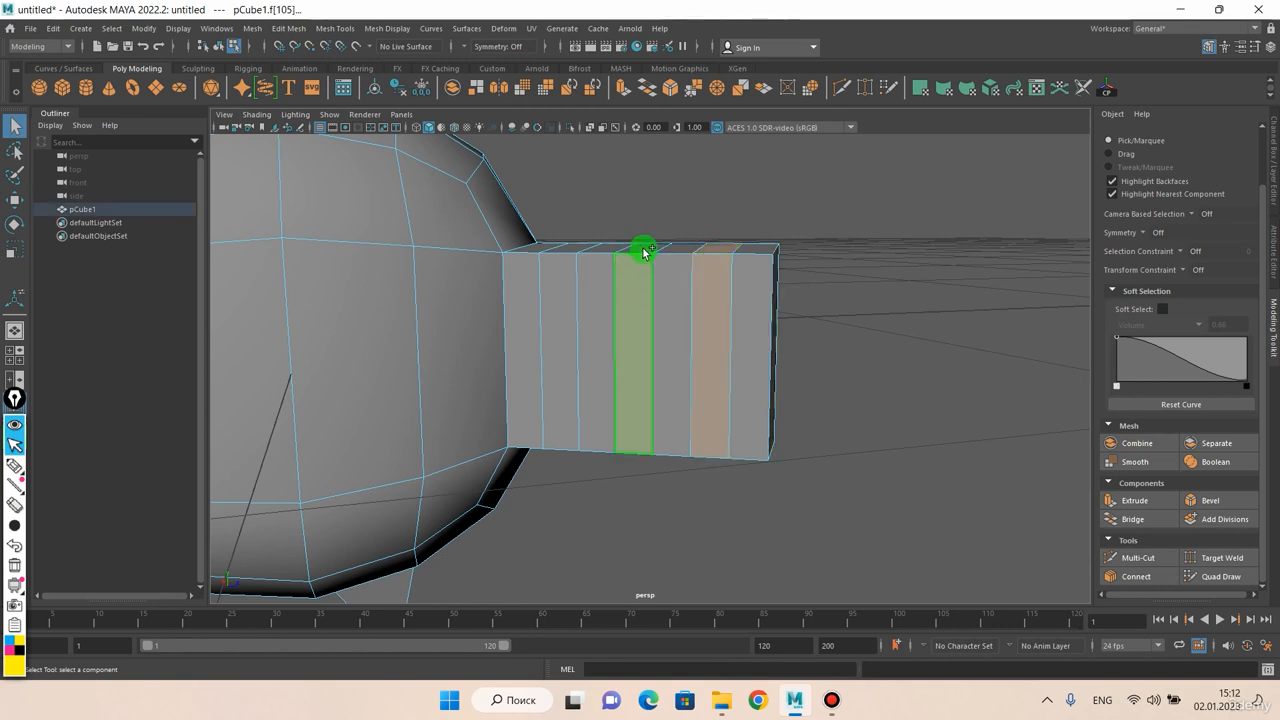
{"action": "left_click", "coordinate": [565, 281], "text": "shift"}
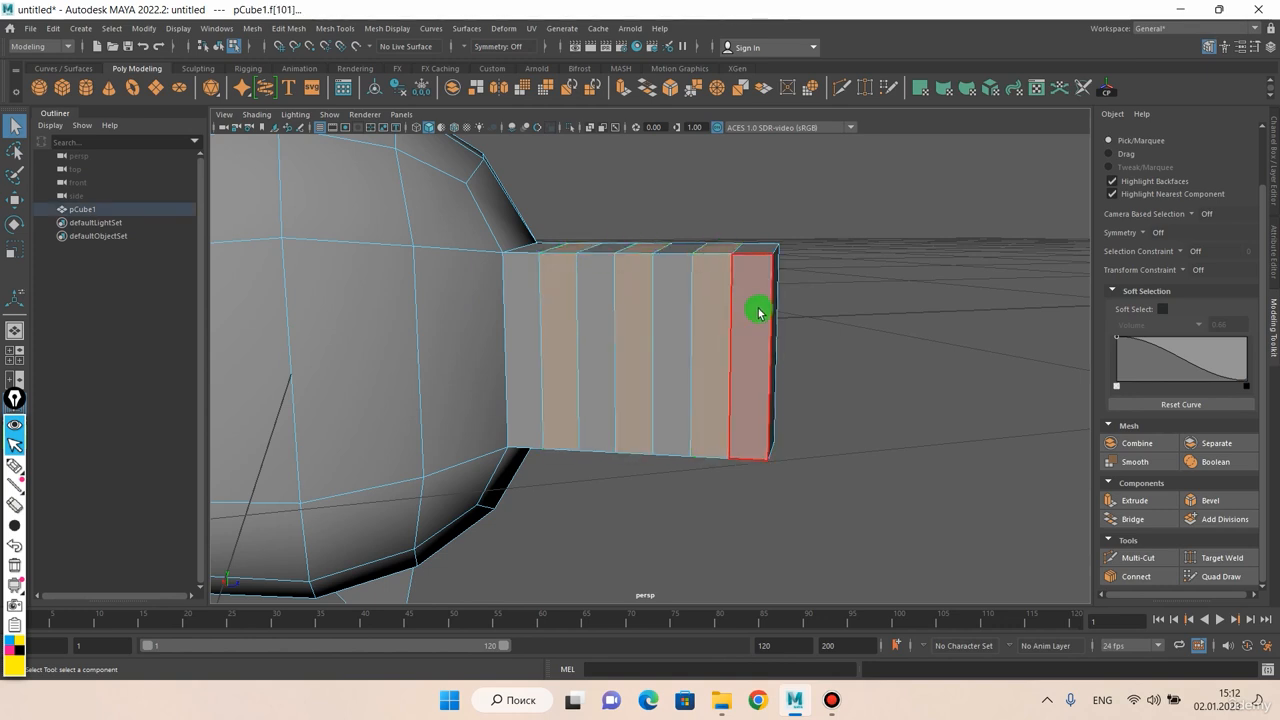
{"action": "key", "text": "ctrl+e"}
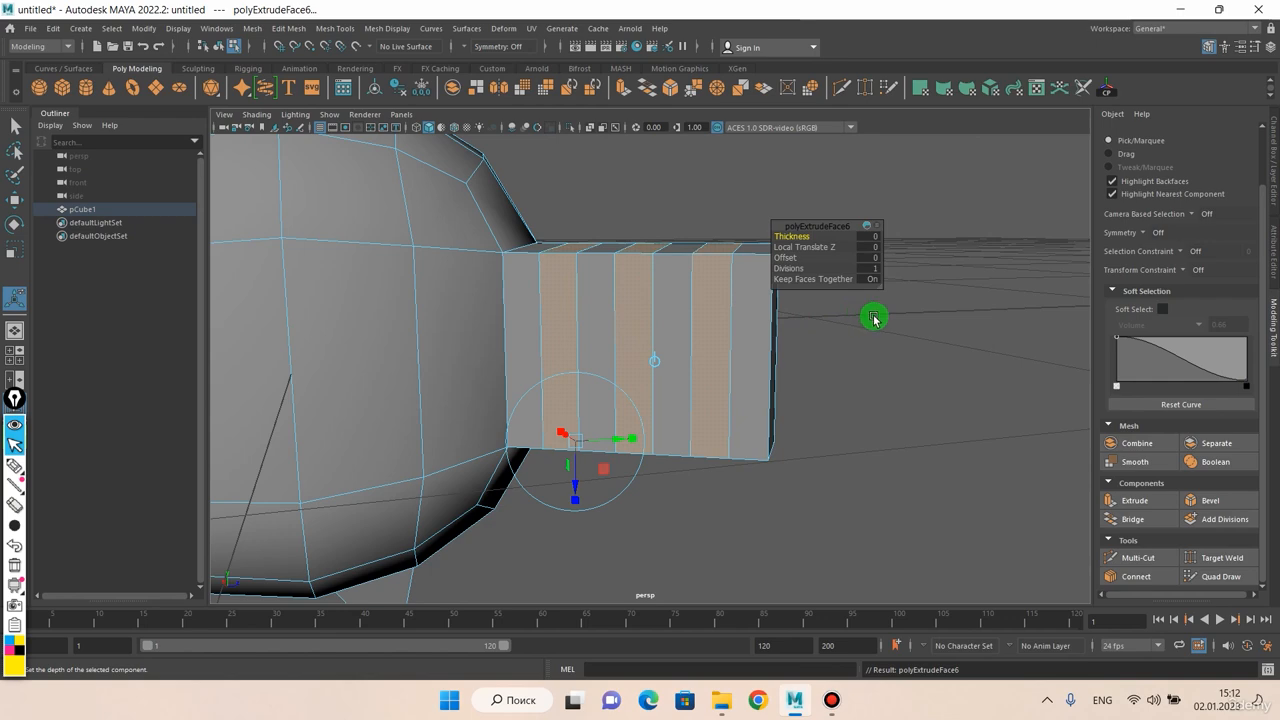
{"action": "middle_click_drag", "start_coordinate": [881, 324], "coordinate": [873, 327]}
{"action": "left_click_drag", "start_coordinate": [873, 329], "coordinate": [822, 341], "text": "alt"}
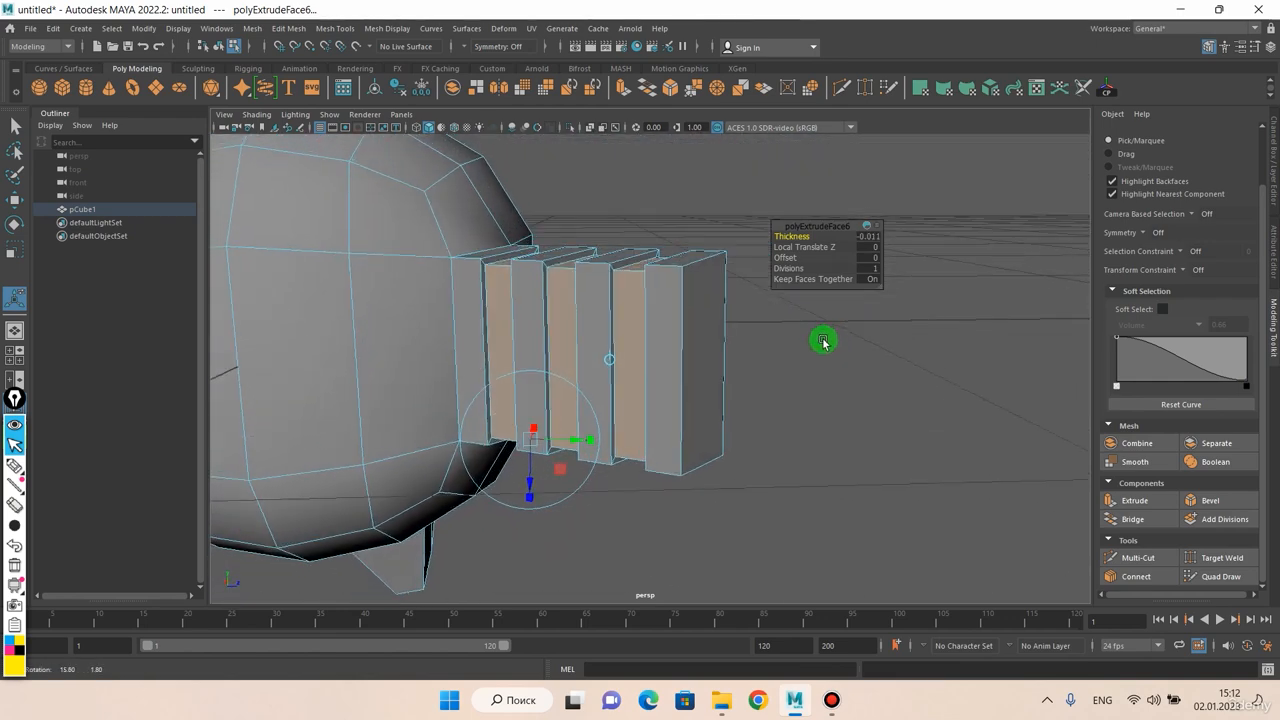
{"action": "mouse_move", "coordinate": [795, 354]}
{"action": "middle_mouse_down"}
{"action": "mouse_move", "coordinate": [811, 351]}
{"action": "mouse_move", "coordinate": [793, 356]}
{"action": "middle_mouse_up"}
{"action": "left_click_drag", "start_coordinate": [792, 362], "coordinate": [671, 377], "text": "alt"}
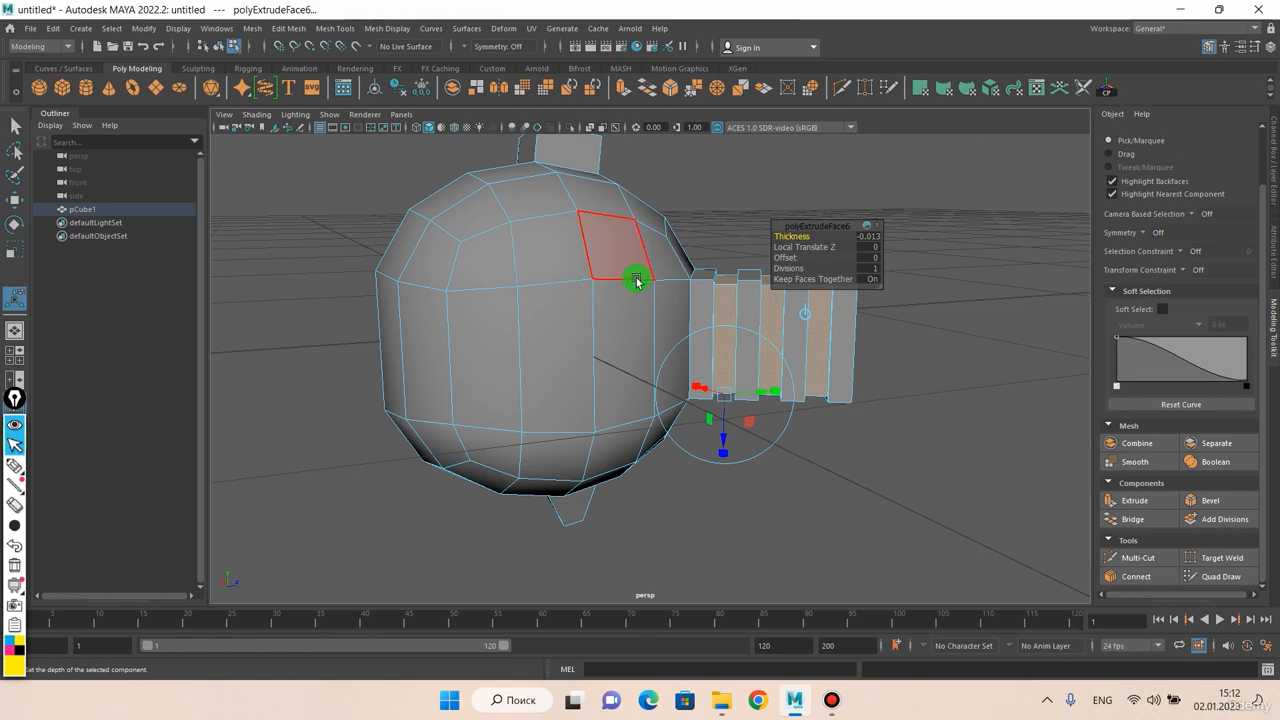
Select five adjacent faces on the mesh's upper curve and extrude them as one group with a Thickness of about 0.153
{"action": "left_click_drag", "start_coordinate": [783, 314], "coordinate": [631, 366], "text": "alt"}
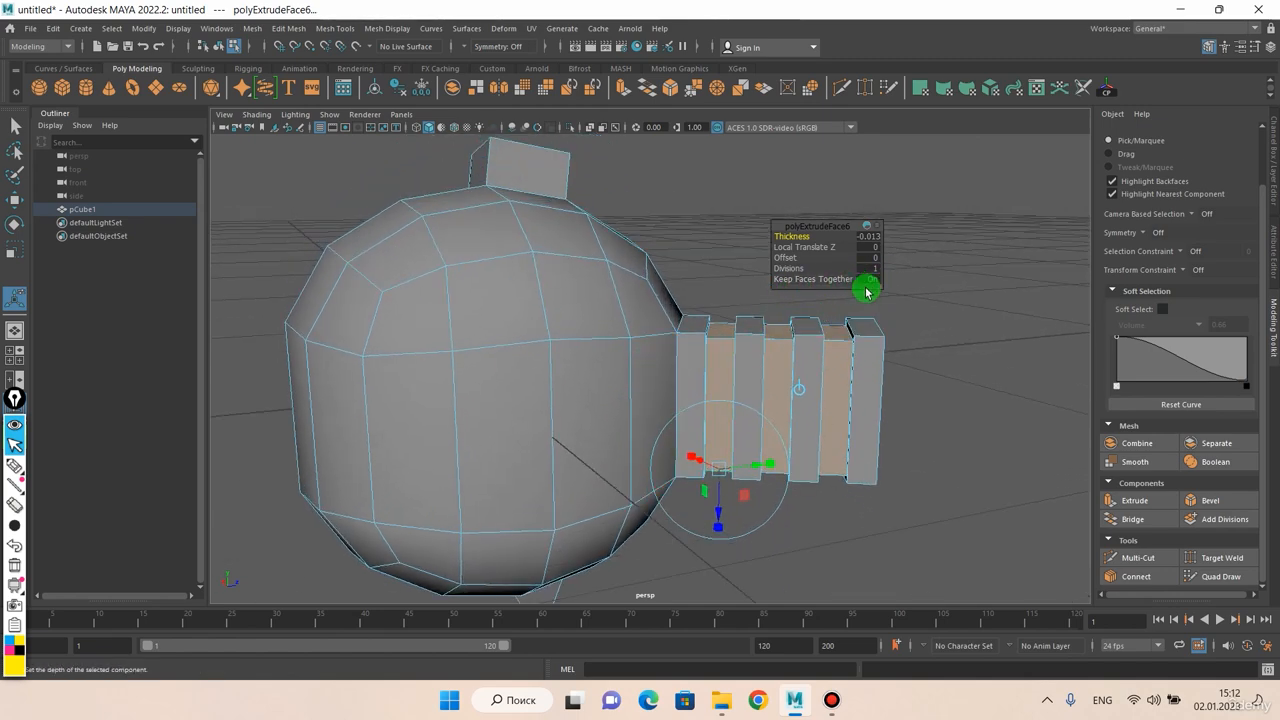
{"action": "left_click_drag", "start_coordinate": [646, 286], "coordinate": [560, 310], "text": "alt"}
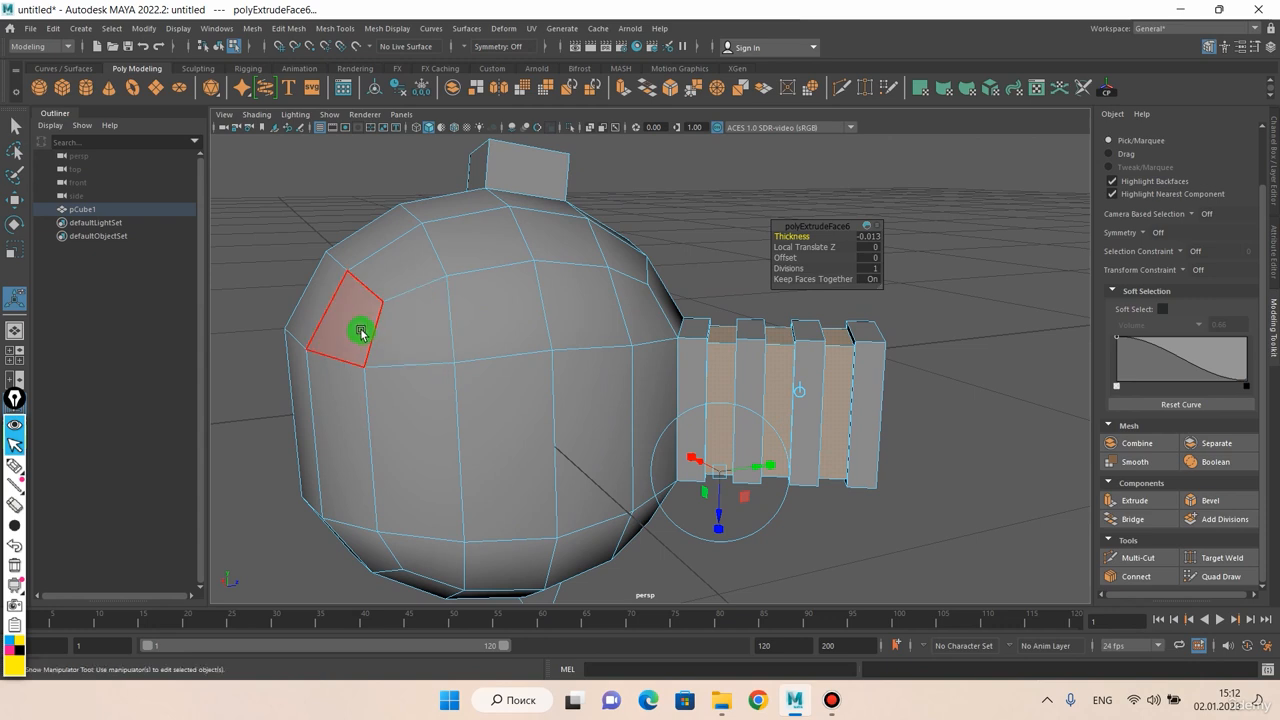
{"action": "left_click", "coordinate": [362, 332]}
{"action": "left_click", "coordinate": [413, 332], "text": "shift"}
{"action": "left_click", "coordinate": [504, 322], "text": "shift"}
{"action": "left_click", "coordinate": [478, 244], "text": "shift"}
{"action": "left_click", "coordinate": [428, 266], "text": "shift"}
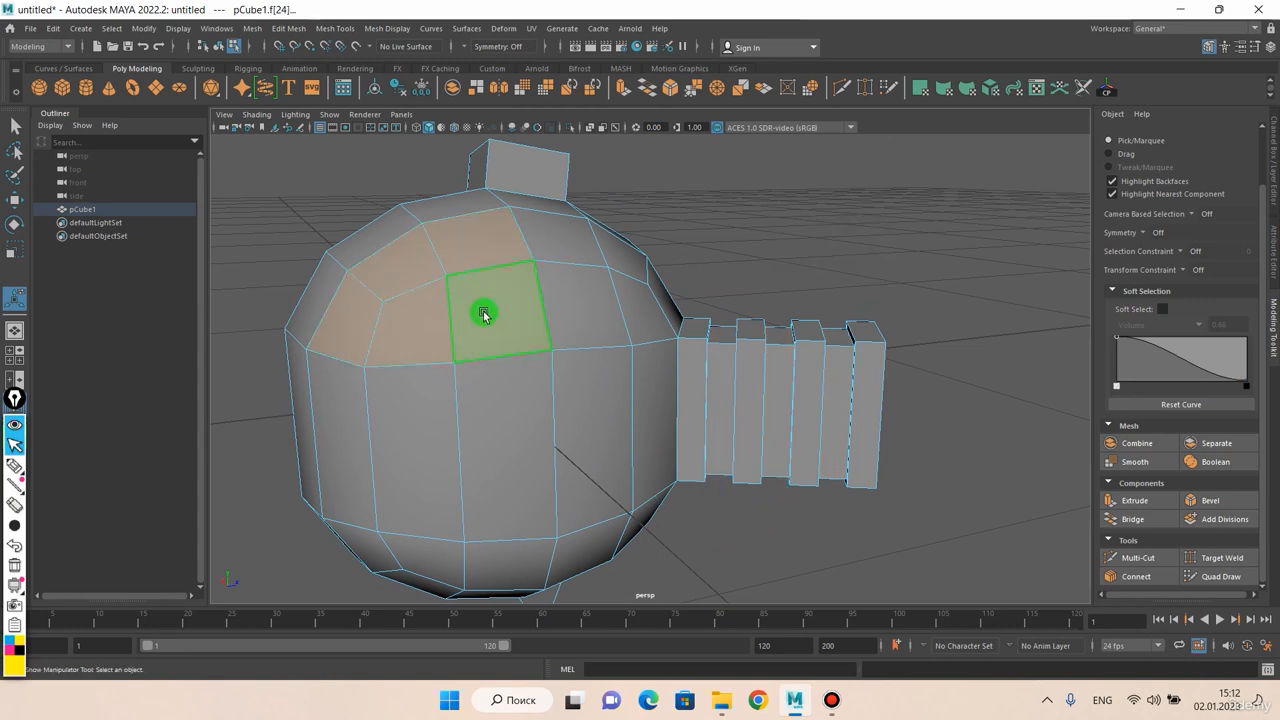
{"action": "key", "text": "ctrl+e"}
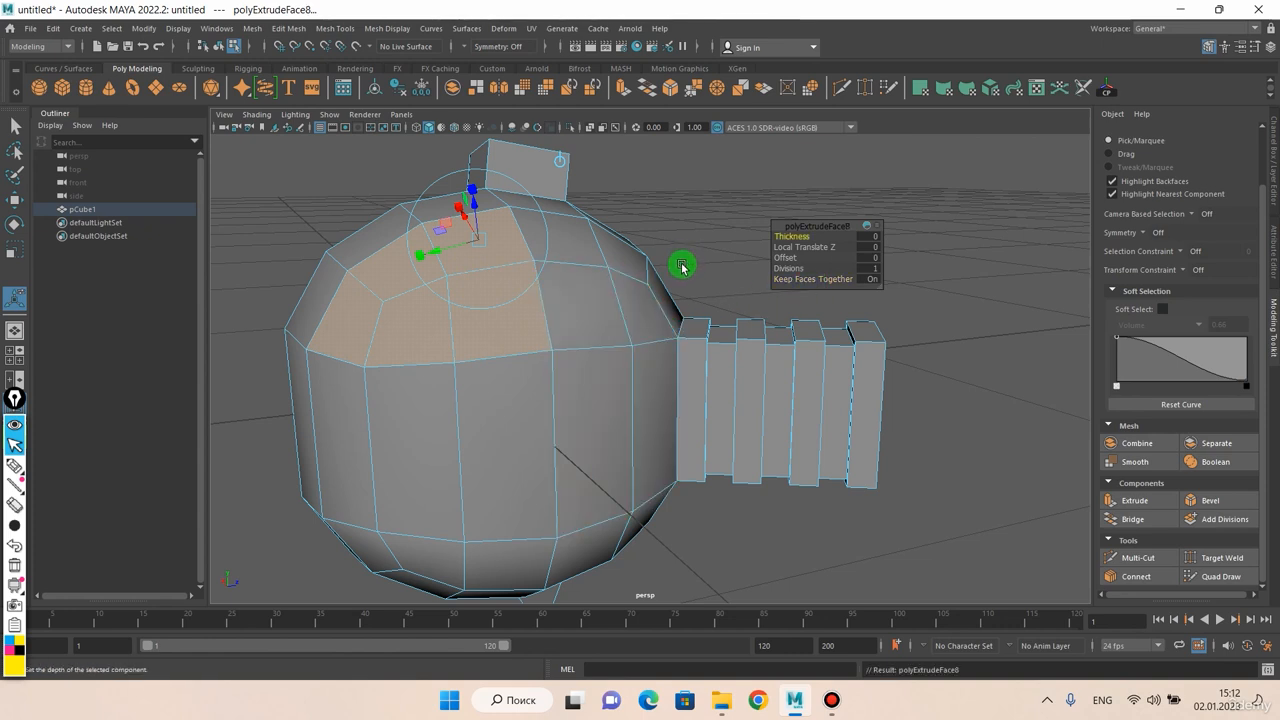
{"action": "key", "text": "ctrl+z"}
{"action": "key", "text": "ctrl+e"}
{"action": "middle_click_drag", "start_coordinate": [681, 259], "coordinate": [851, 271]}
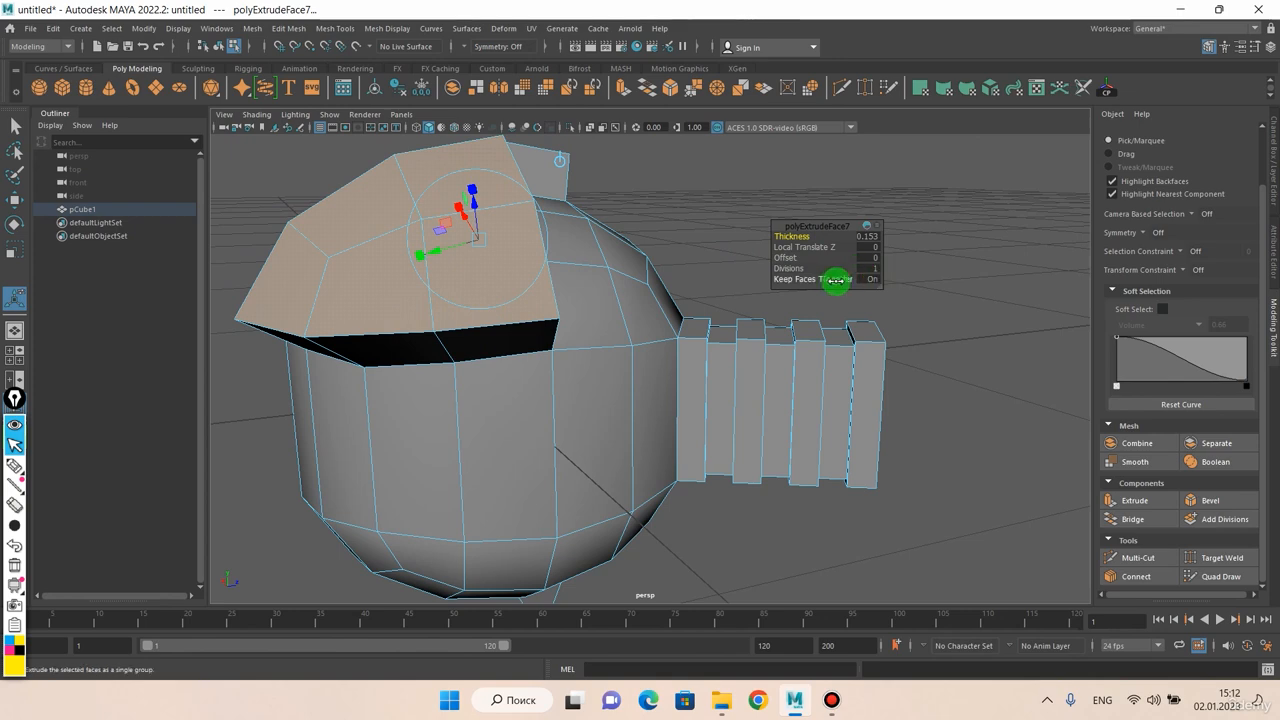
Turn Keep Faces Together off so the five upper faces extrude separately
{"action": "left_click", "coordinate": [836, 281]}
{"action": "middle_click_drag", "start_coordinate": [683, 275], "coordinate": [560, 306]}
{"action": "scroll", "coordinate": [550, 332], "scroll_direction": "down", "scroll_amount": 2}
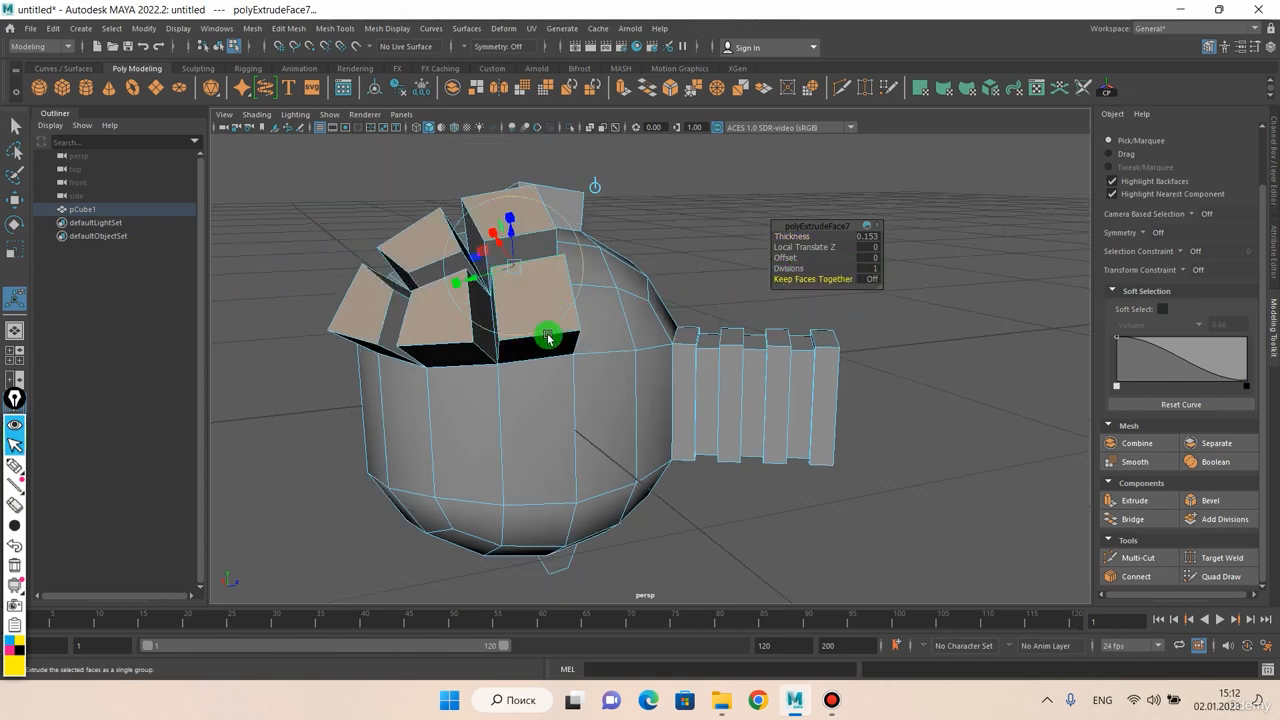
{"action": "left_click_drag", "start_coordinate": [548, 338], "coordinate": [559, 372], "text": "alt"}
{"action": "scroll", "coordinate": [565, 375], "scroll_direction": "up", "scroll_amount": 3}
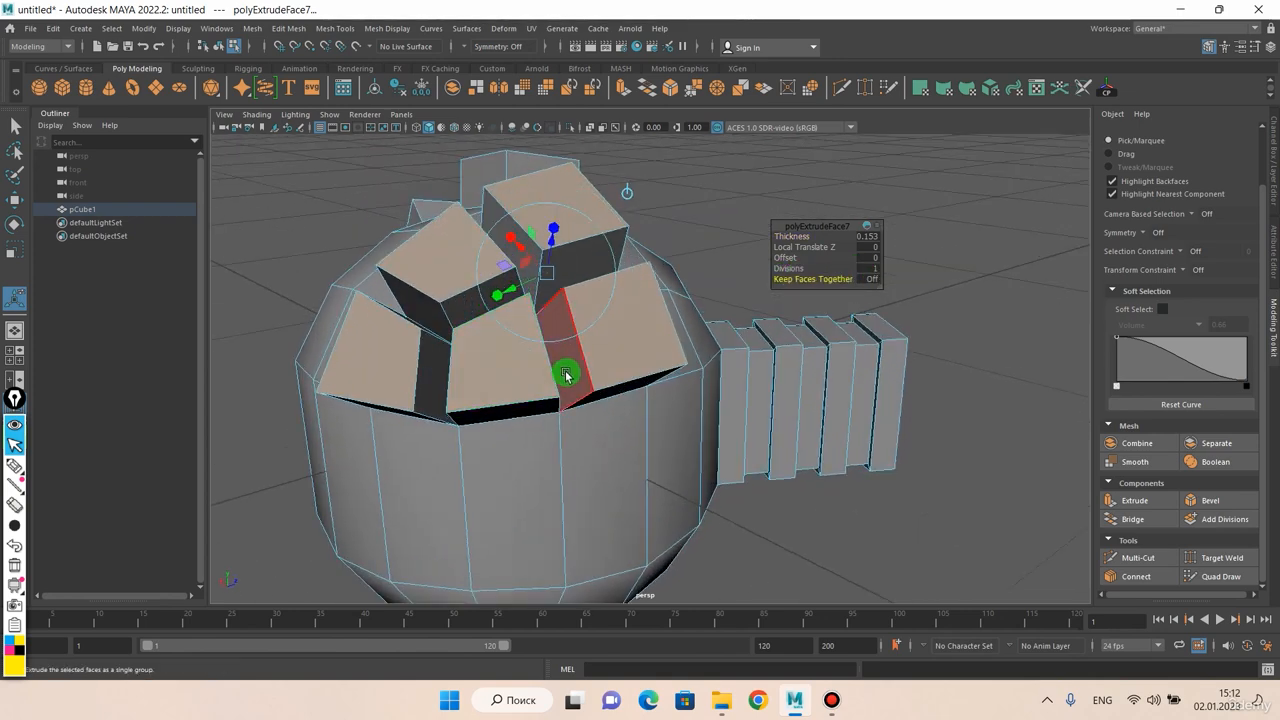
Set the five-face extrusion's Divisions to 3 and its Offset to about 0.042
{"action": "left_click", "coordinate": [786, 268]}
{"action": "middle_click_drag", "start_coordinate": [666, 406], "coordinate": [634, 434]}
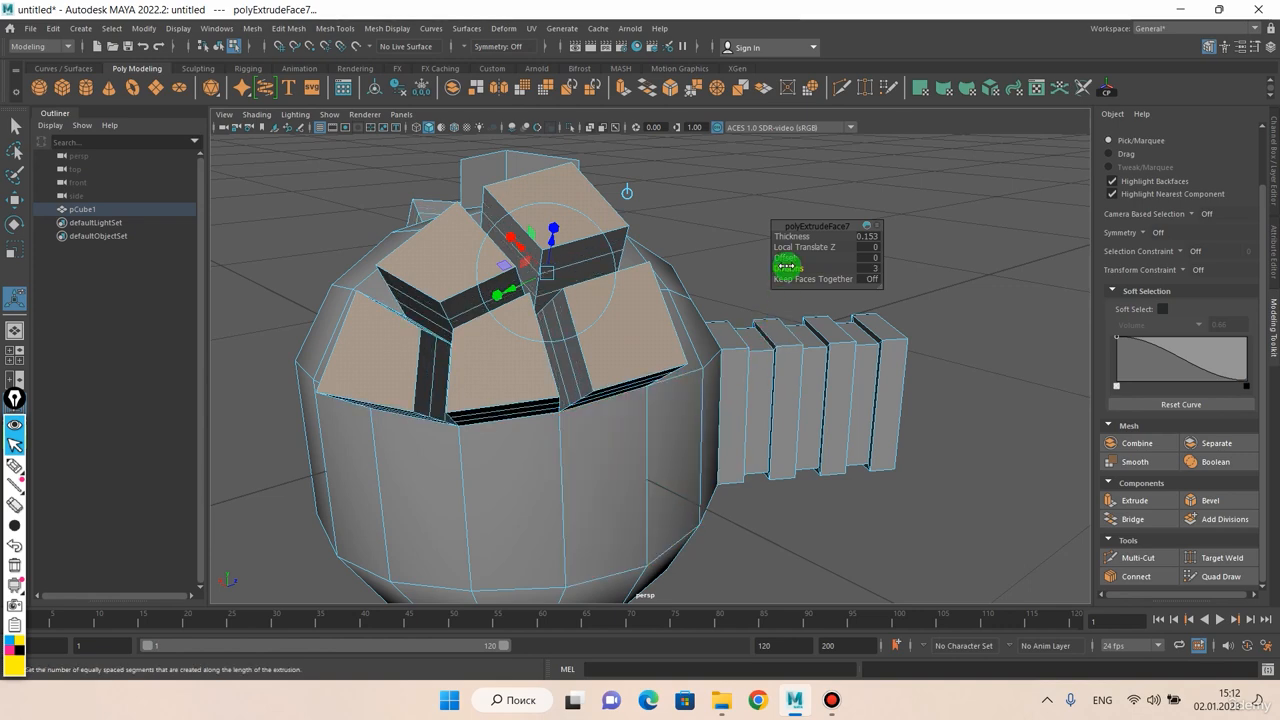
{"action": "middle_click_drag", "start_coordinate": [700, 229], "coordinate": [725, 229]}
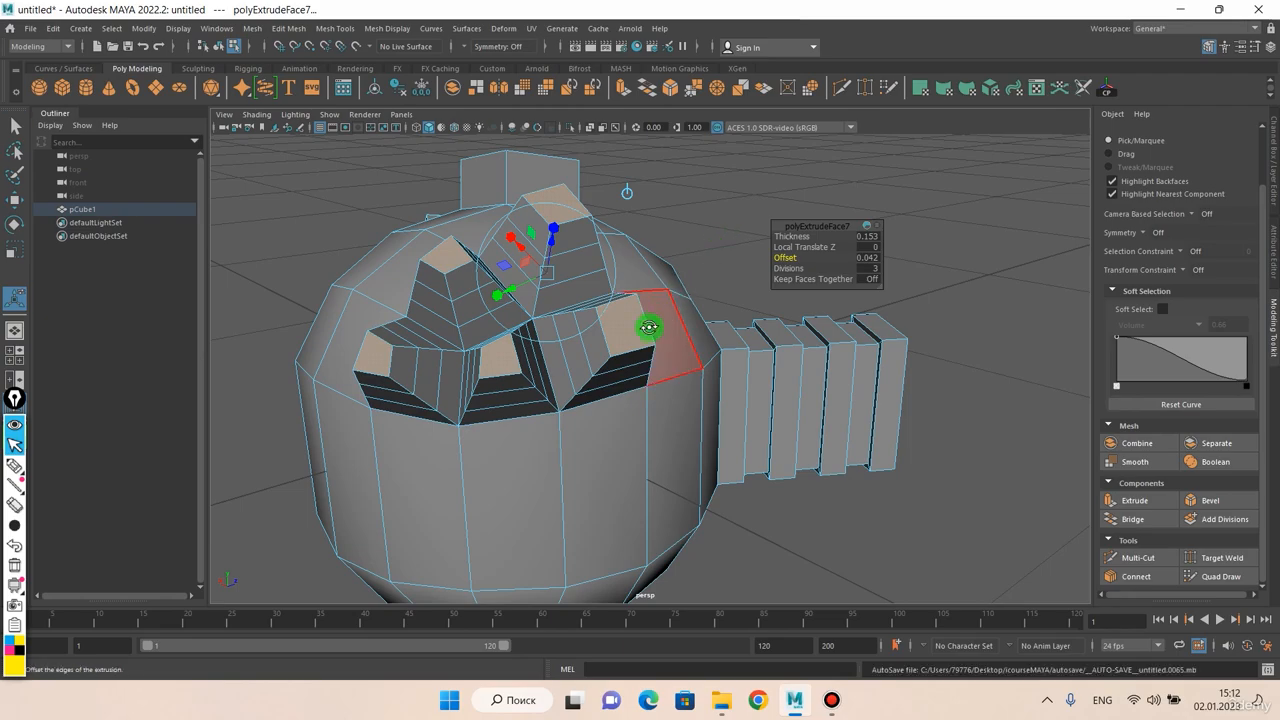
{"action": "left_click_drag", "start_coordinate": [651, 331], "coordinate": [628, 235], "text": "alt"}
{"action": "scroll", "coordinate": [664, 267], "scroll_direction": "down", "scroll_amount": 5}
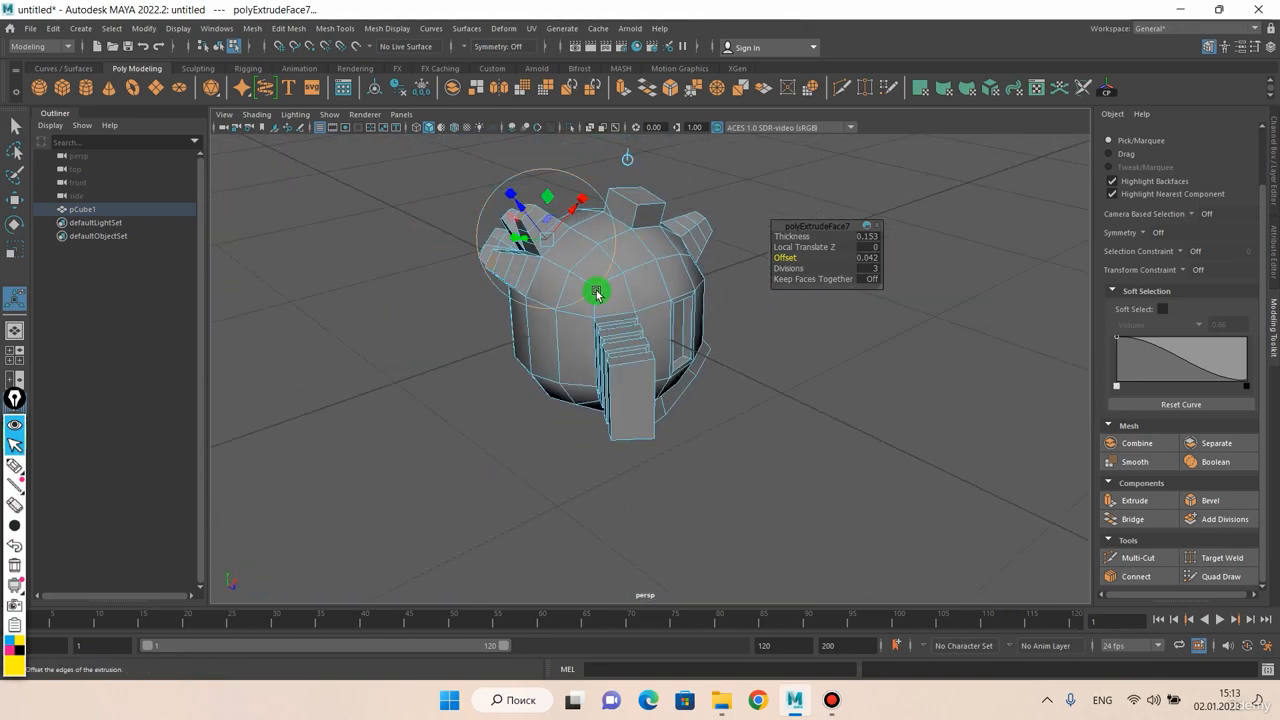
{"action": "left_click_drag", "start_coordinate": [596, 292], "coordinate": [683, 272], "text": "alt"}
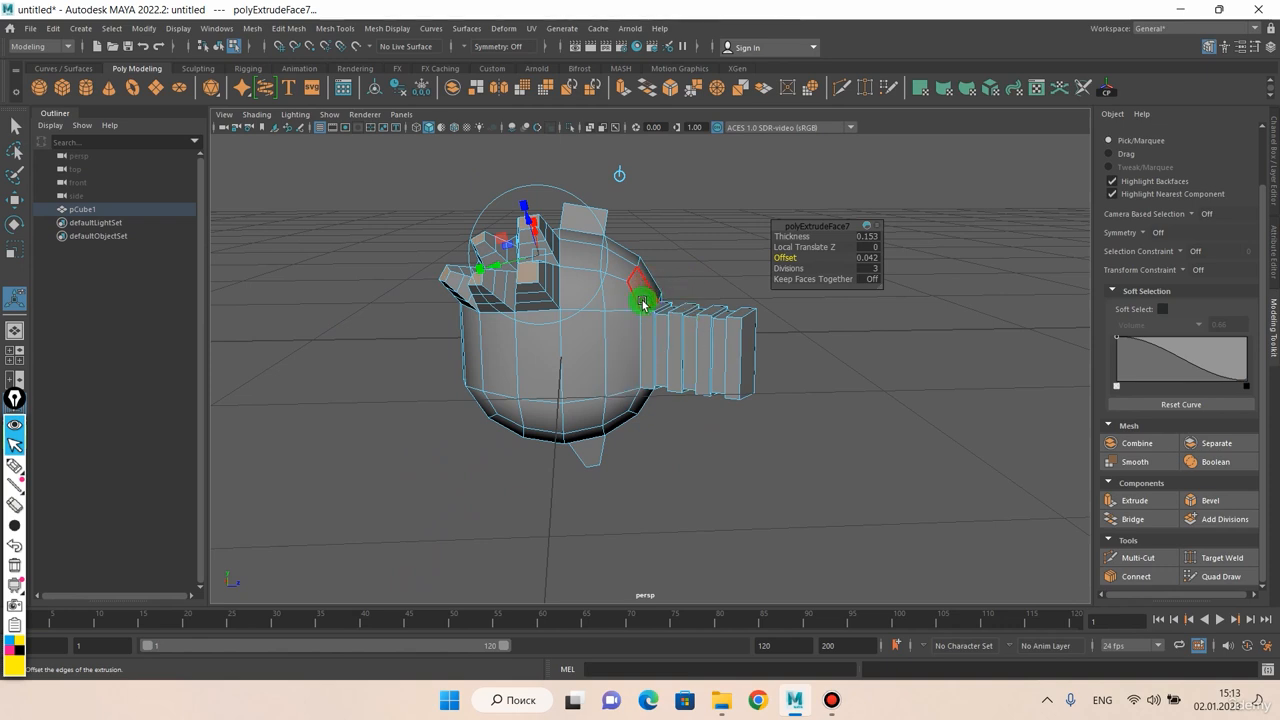
Return to object selection and delete the whole extruded mesh from the scene
{"action": "key", "text": "q"}
{"action": "scroll", "coordinate": [645, 312], "scroll_direction": "down", "scroll_amount": 4}
{"action": "right_click_drag", "start_coordinate": [630, 331], "coordinate": [694, 311]}
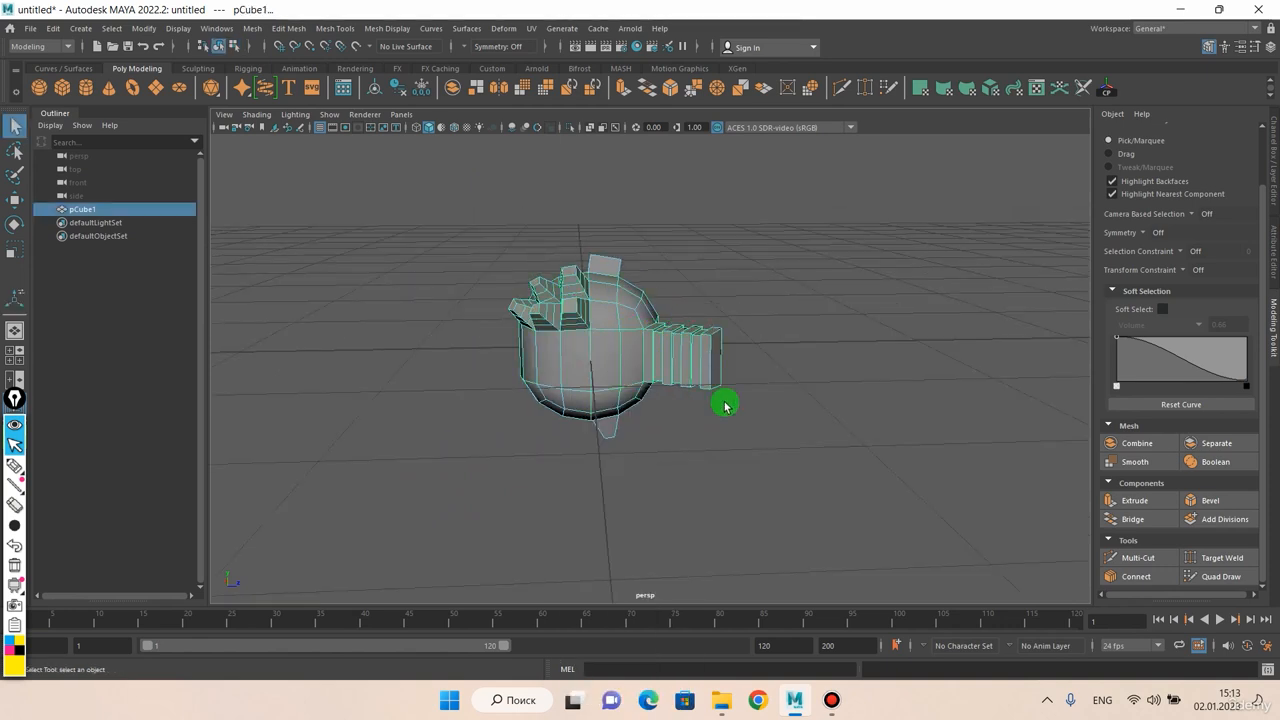
{"action": "left_click_drag", "start_coordinate": [742, 478], "coordinate": [520, 285]}
{"action": "key", "text": "Delete"}
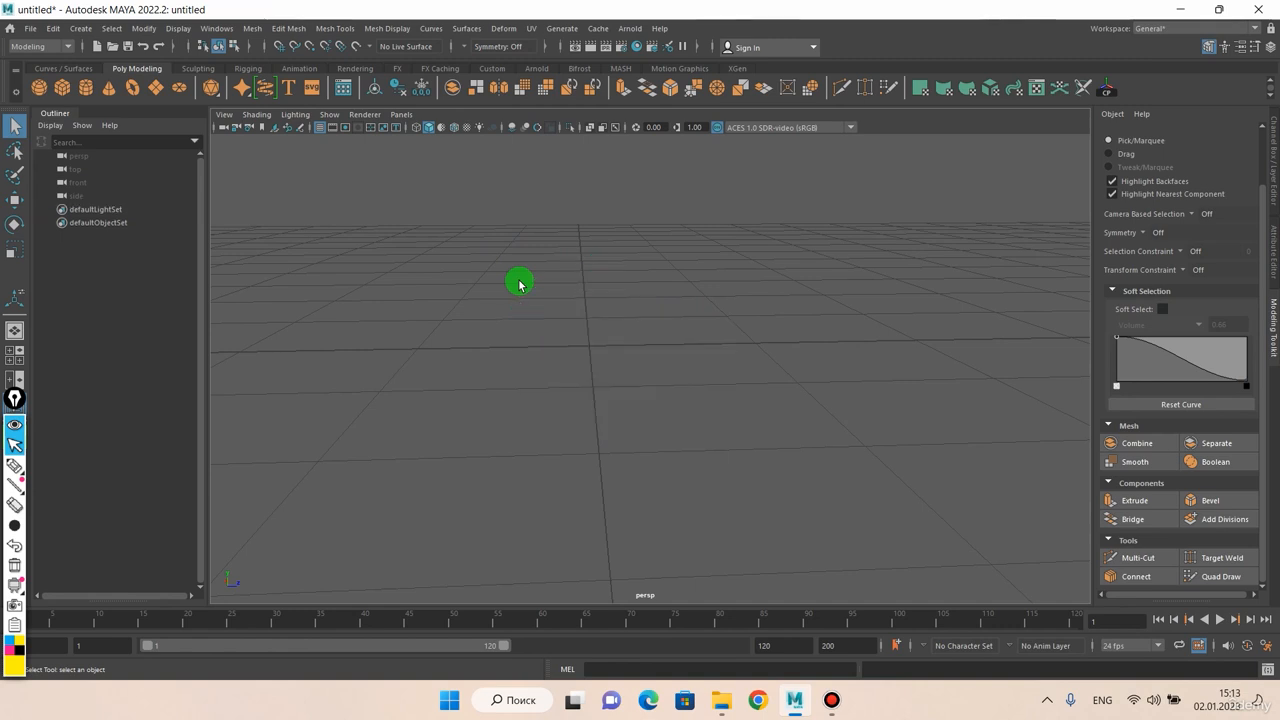
Create a polygon cube at the grid's centre and switch it to edge selection
{"action": "left_click_drag", "start_coordinate": [589, 312], "coordinate": [583, 303], "text": "alt"}
{"action": "right_click", "coordinate": [558, 338], "text": "shift"}
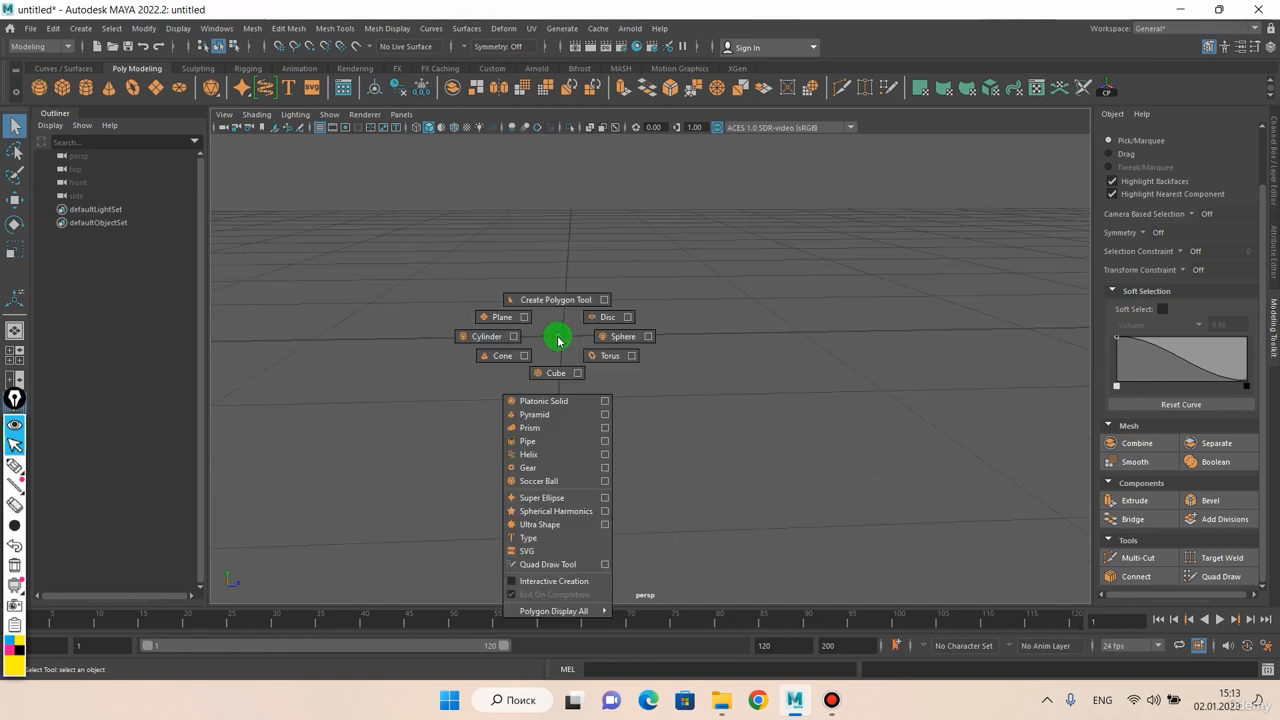
{"action": "left_click", "coordinate": [552, 371]}
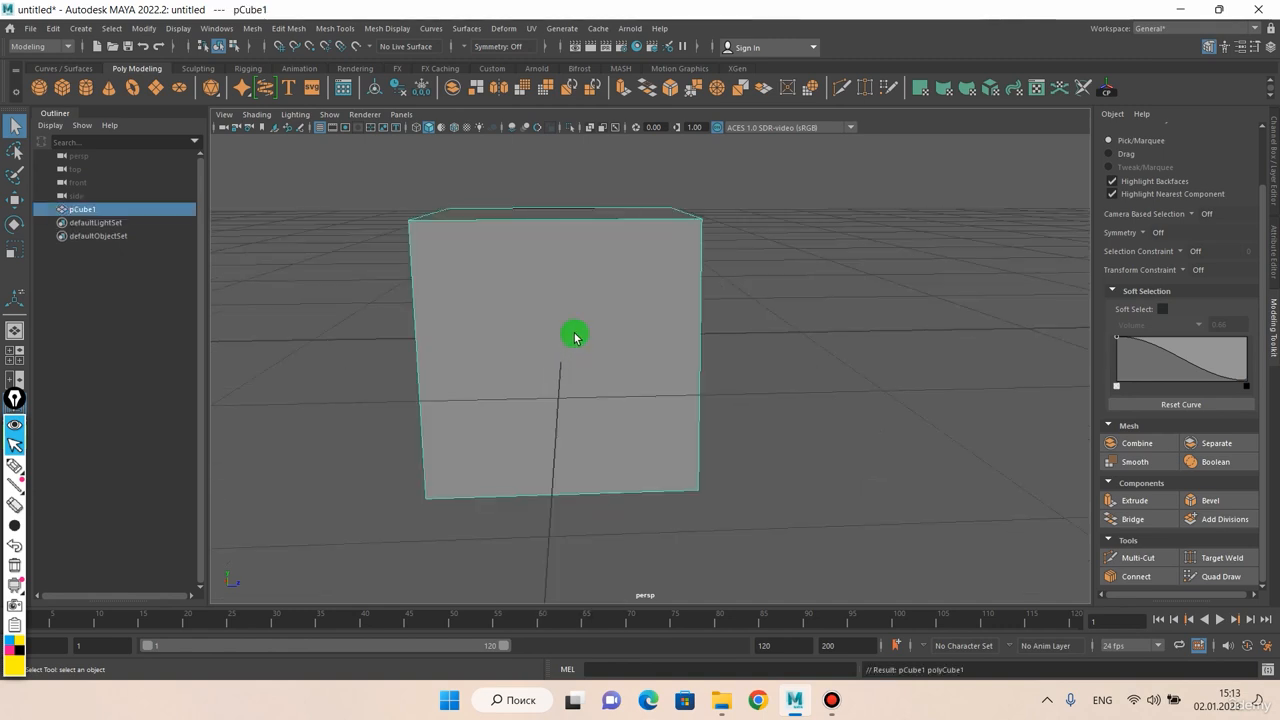
{"action": "left_click_drag", "start_coordinate": [574, 327], "coordinate": [606, 331], "text": "alt"}
{"action": "right_click", "coordinate": [583, 302]}
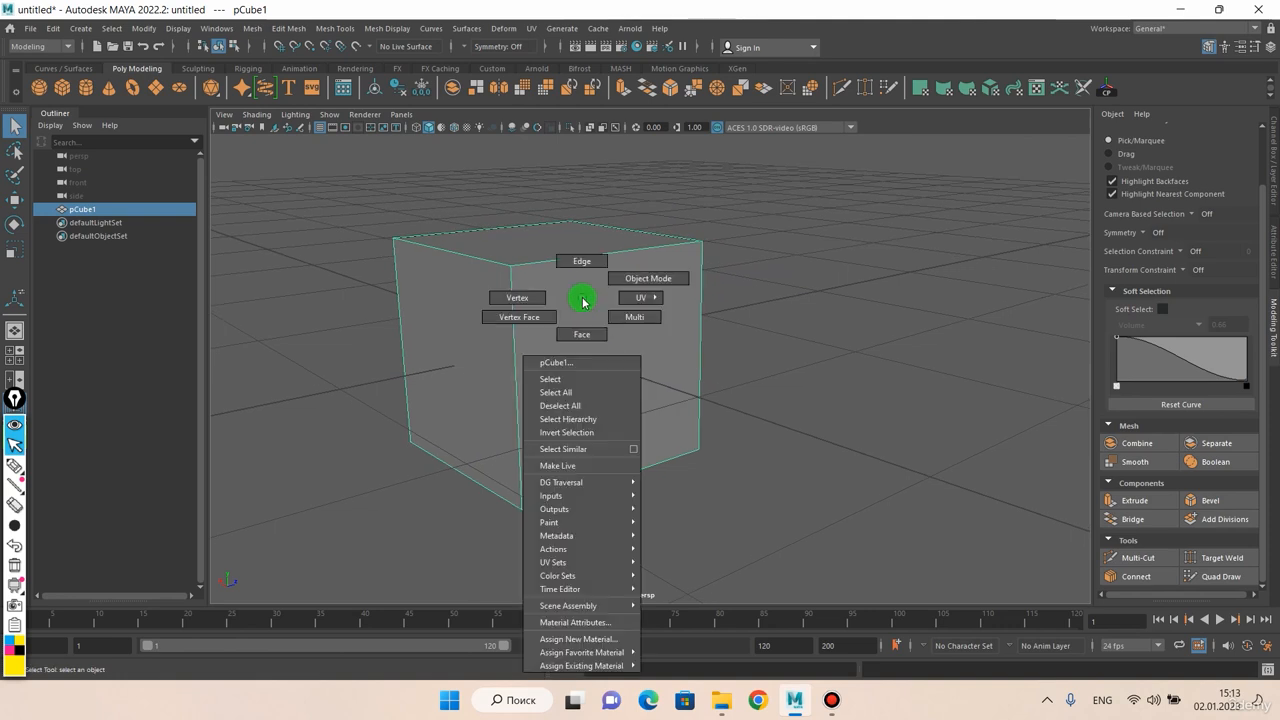
{"action": "left_click", "coordinate": [583, 271]}
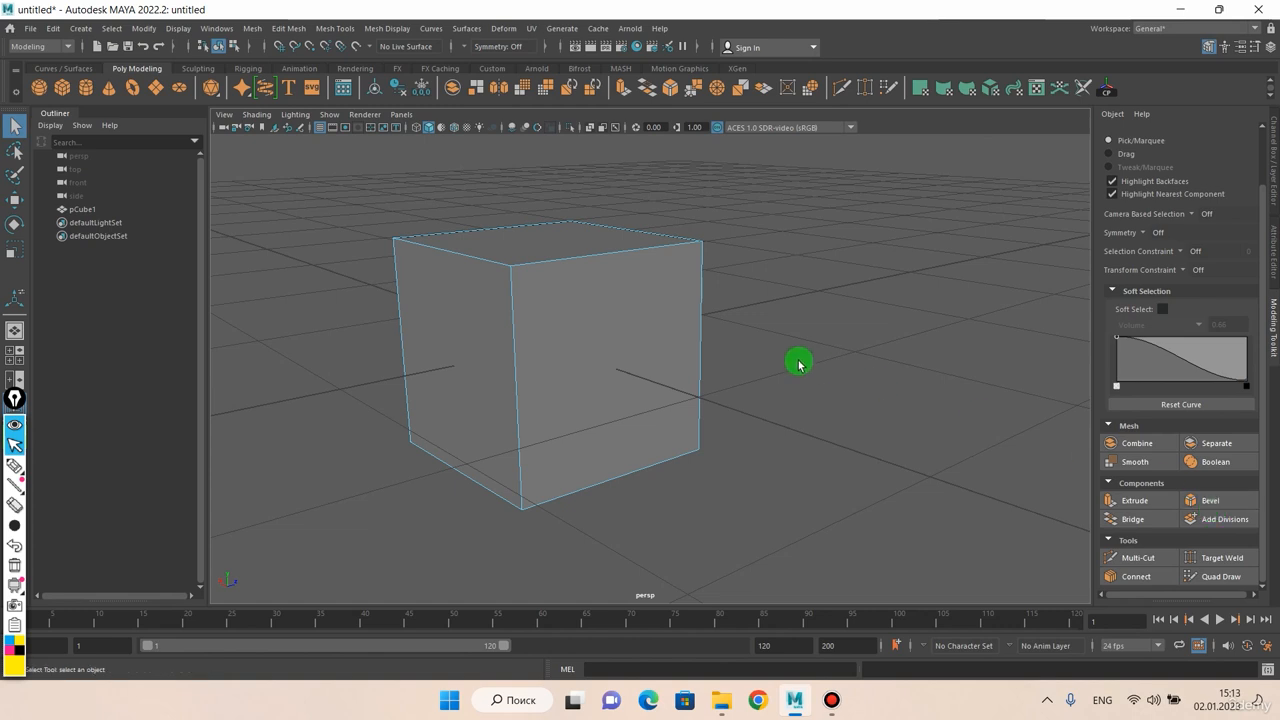
Select one upper edge of the cube and bevel it with a Fraction of about 0.084
{"action": "left_click_drag", "start_coordinate": [800, 363], "coordinate": [740, 340], "text": "alt"}
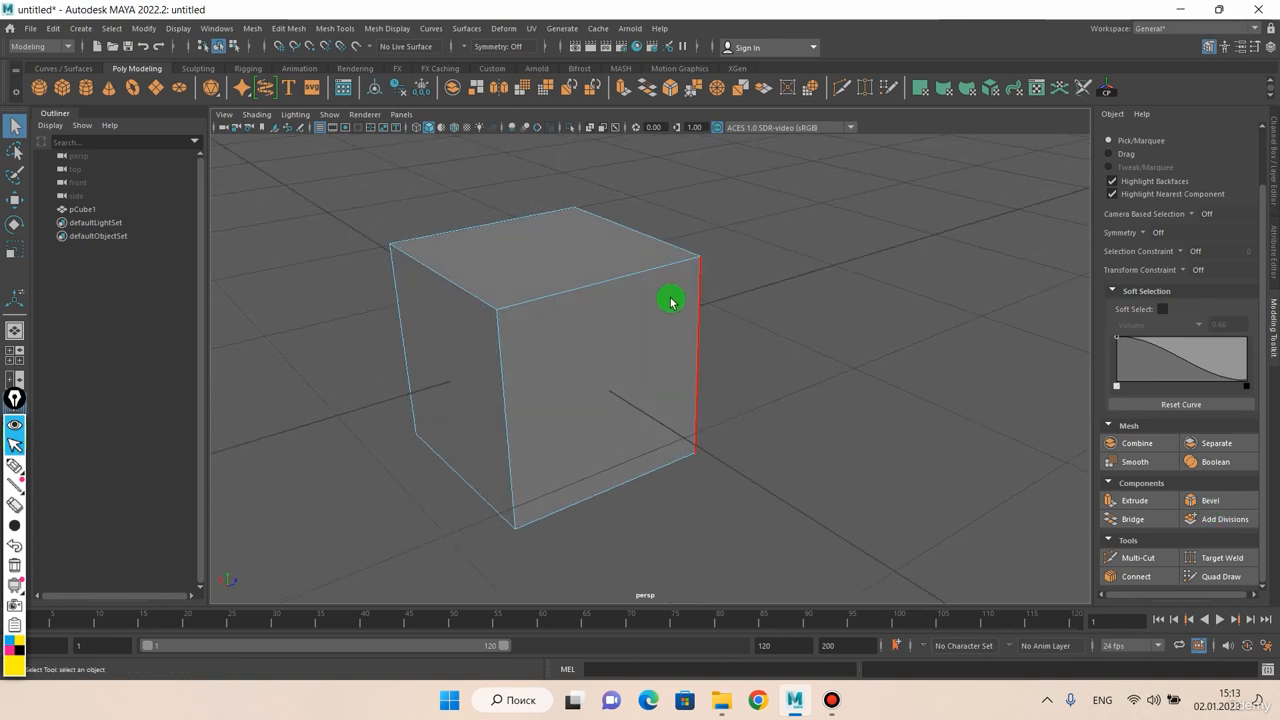
{"action": "mouse_move", "coordinate": [594, 297]}
{"action": "left_mouse_down", "text": "alt"}
{"action": "mouse_move", "coordinate": [634, 286]}
{"action": "mouse_move", "coordinate": [618, 291]}
{"action": "left_mouse_up", "text": "alt"}
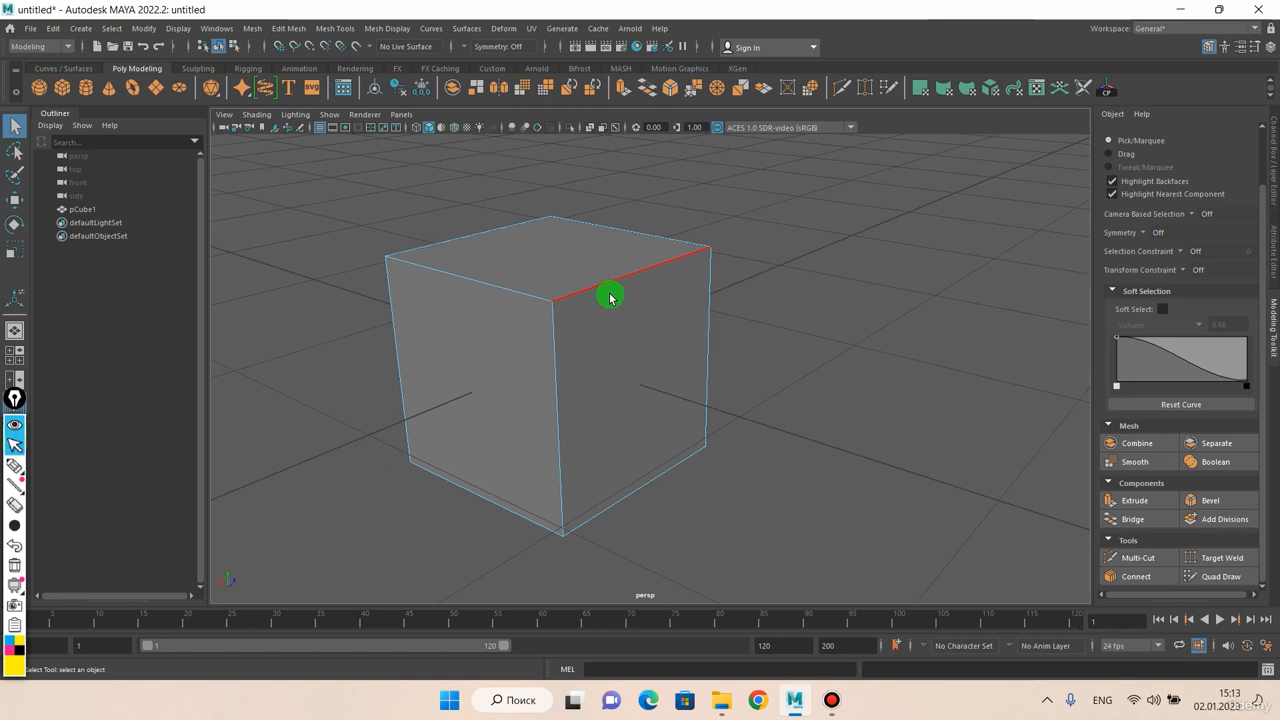
{"action": "left_click_drag", "start_coordinate": [617, 294], "coordinate": [586, 304], "text": "alt"}
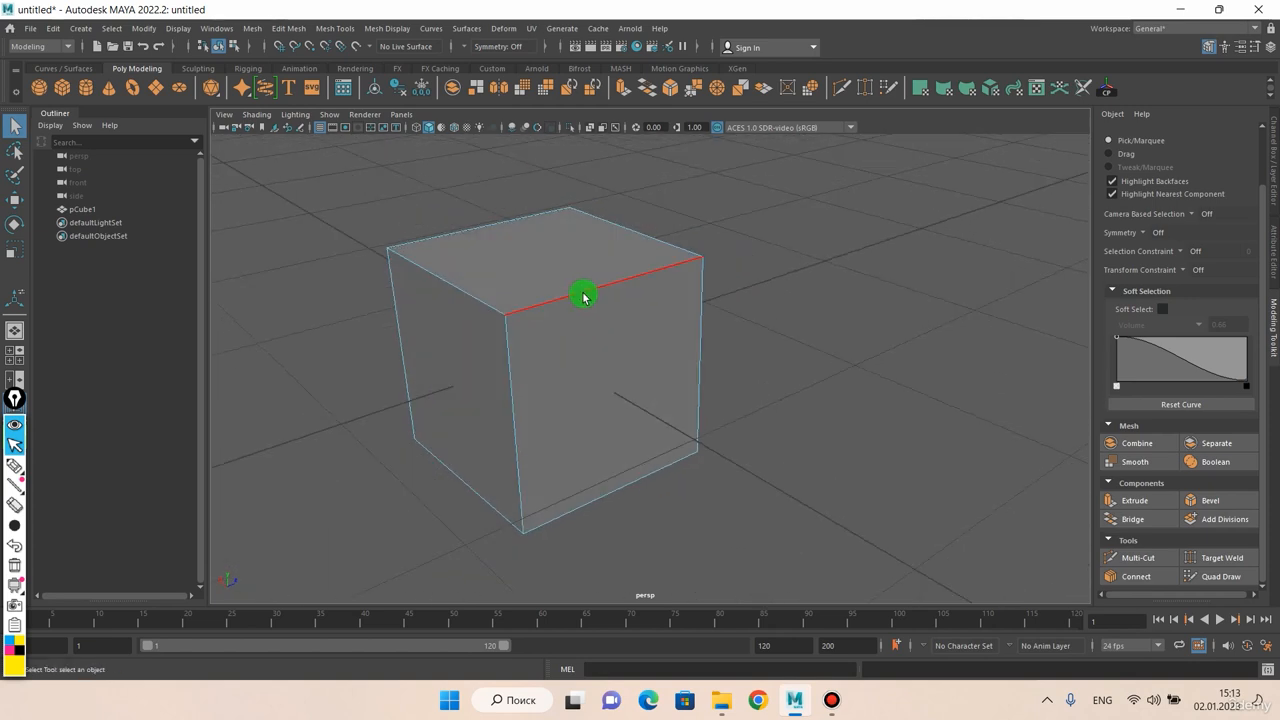
{"action": "left_click", "coordinate": [584, 297]}
{"action": "scroll", "coordinate": [564, 302], "scroll_direction": "up", "scroll_amount": 2}
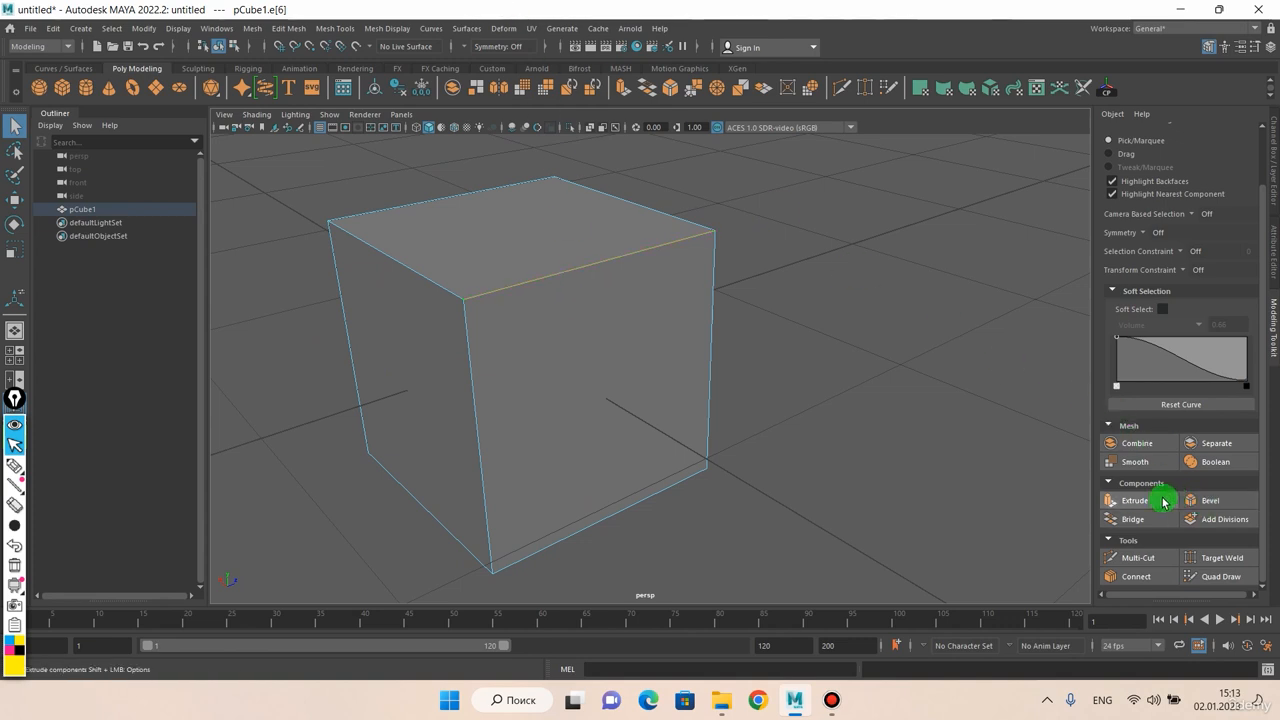
{"action": "left_click", "coordinate": [290, 28]}
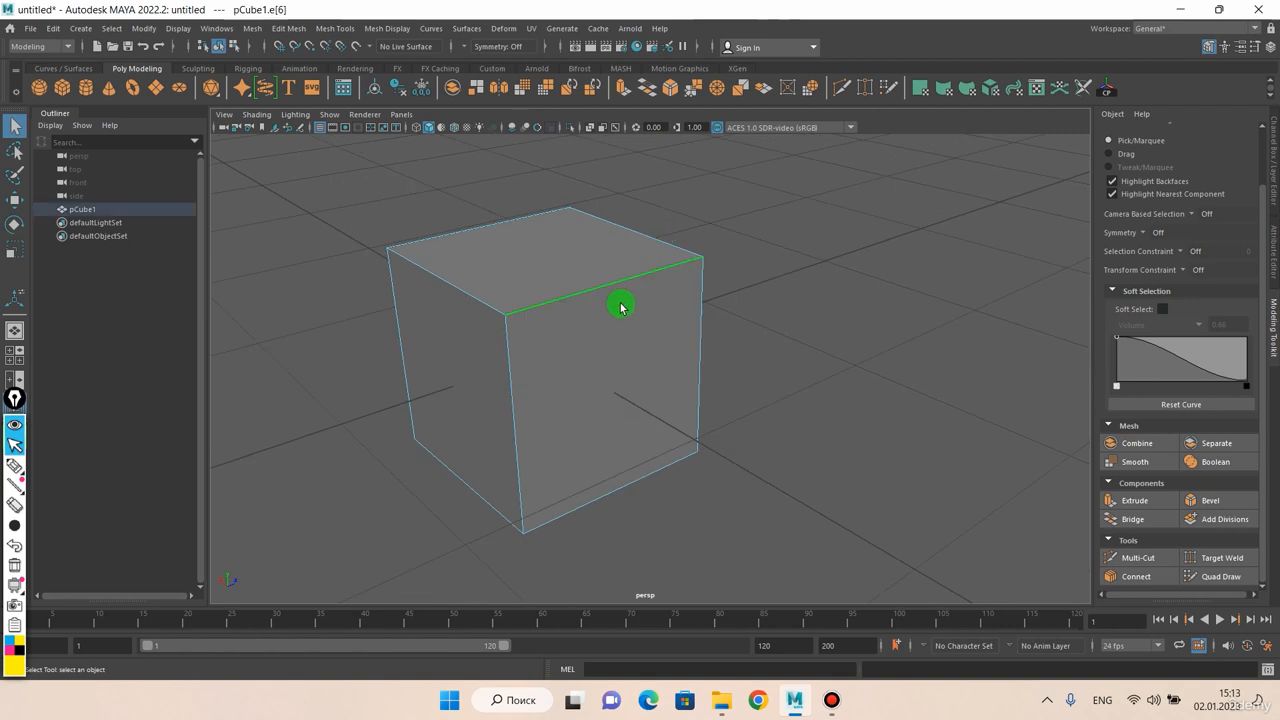
{"action": "left_click_drag", "start_coordinate": [687, 237], "coordinate": [412, 305], "text": "alt"}
{"action": "key", "text": "ctrl+b"}
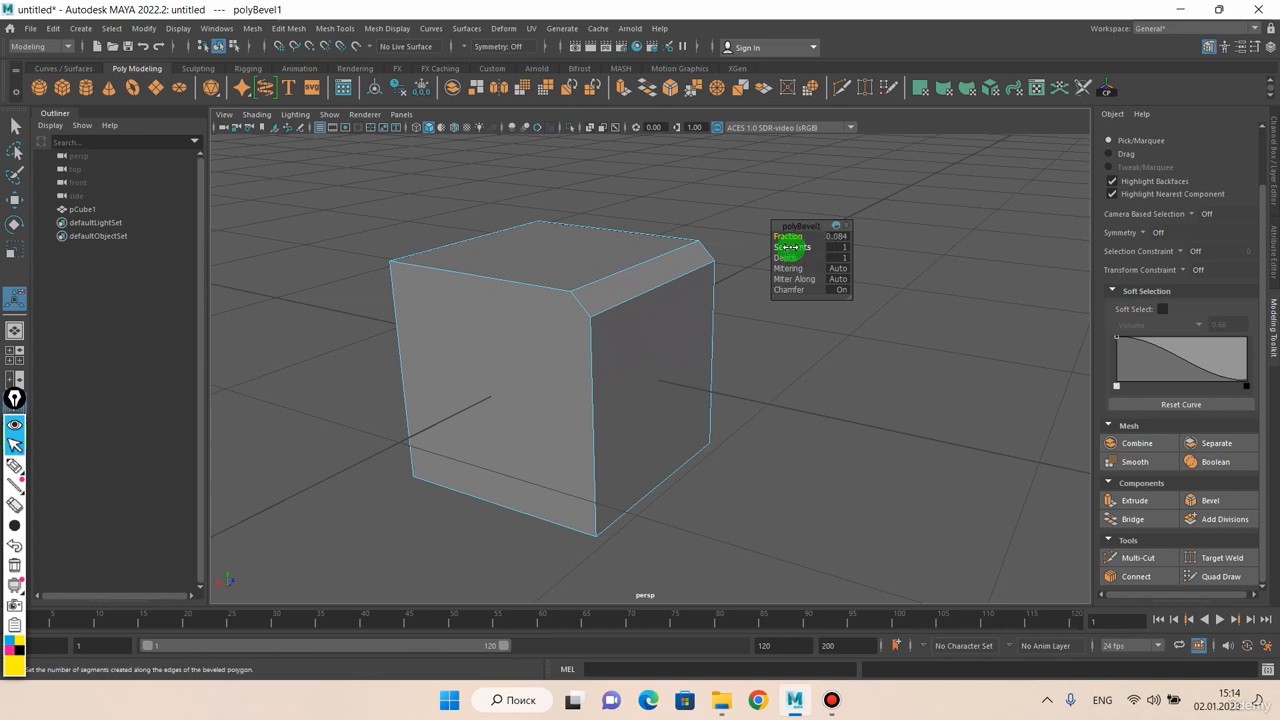
Raise the upper-edge bevel's Segments to 9 to round the cube's edge
{"action": "left_click_drag", "start_coordinate": [790, 247], "coordinate": [686, 254]}
{"action": "scroll", "coordinate": [644, 270], "scroll_direction": "up", "scroll_amount": 3}
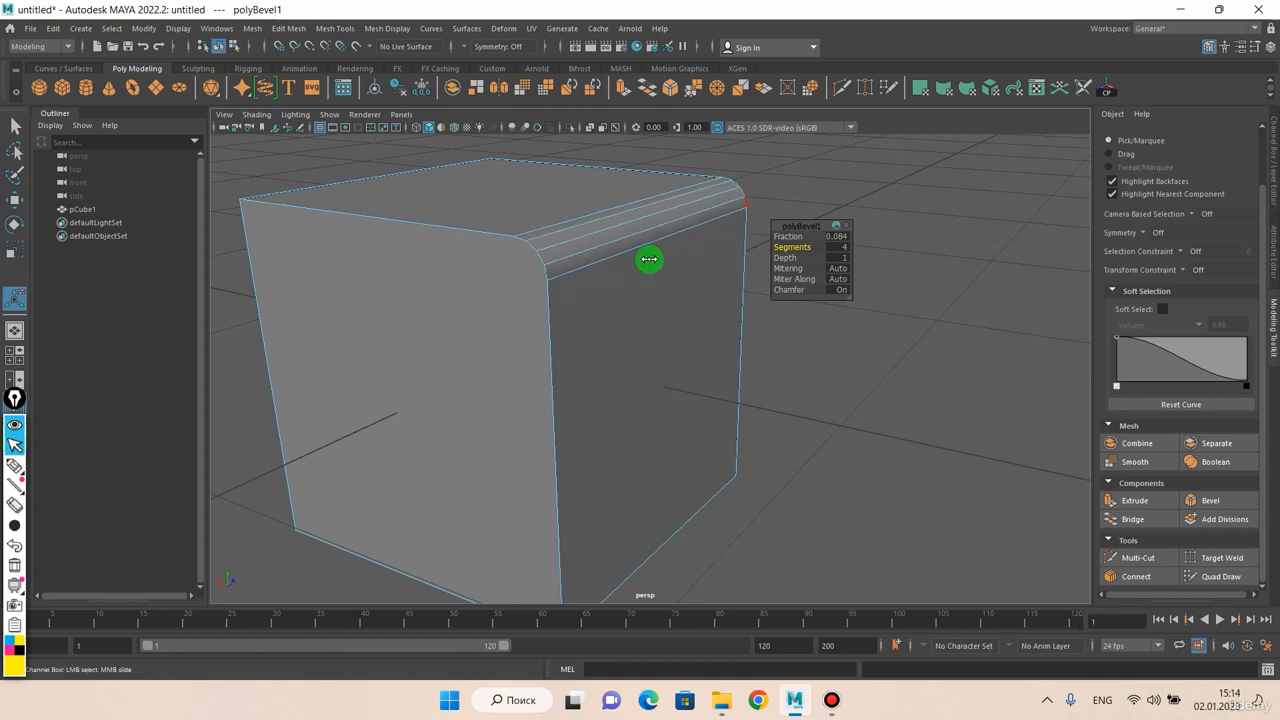
{"action": "middle_click_drag", "start_coordinate": [649, 259], "coordinate": [681, 259]}
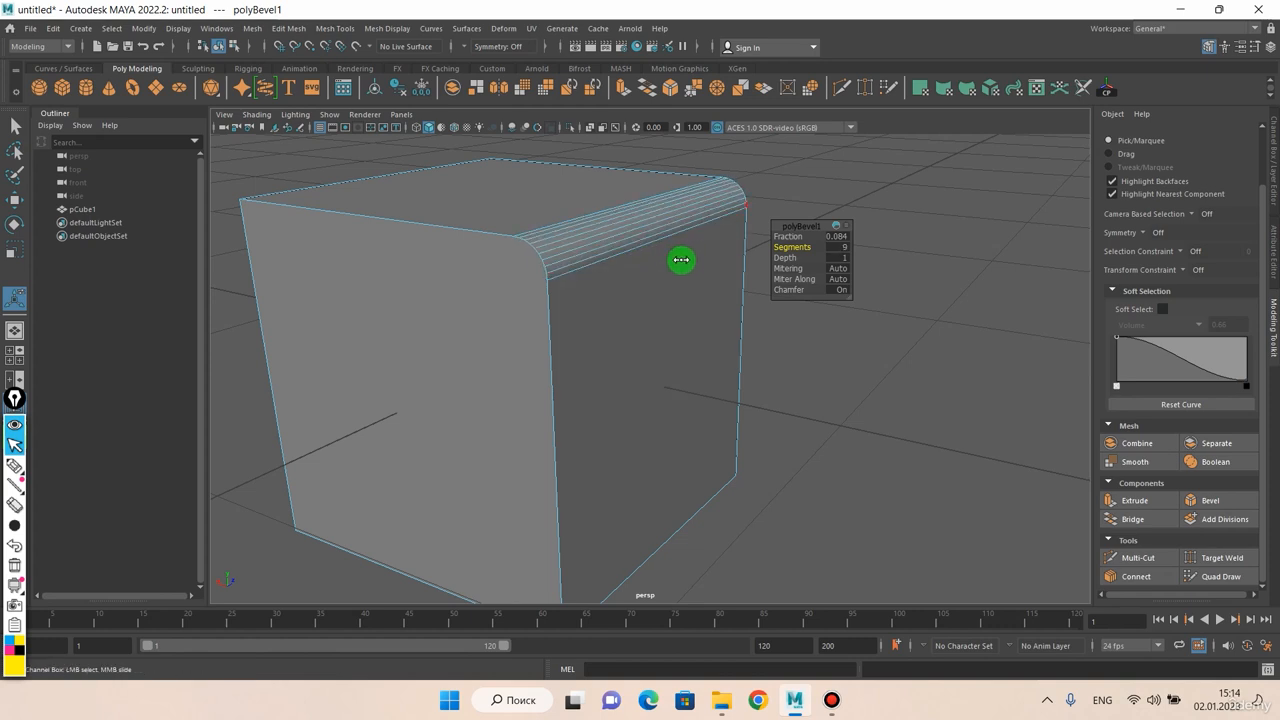
{"action": "left_click_drag", "start_coordinate": [664, 267], "coordinate": [655, 303], "text": "alt"}
Set the upper-edge bevel's Depth to 0 to flatten its rounding
{"action": "left_click", "coordinate": [786, 260]}
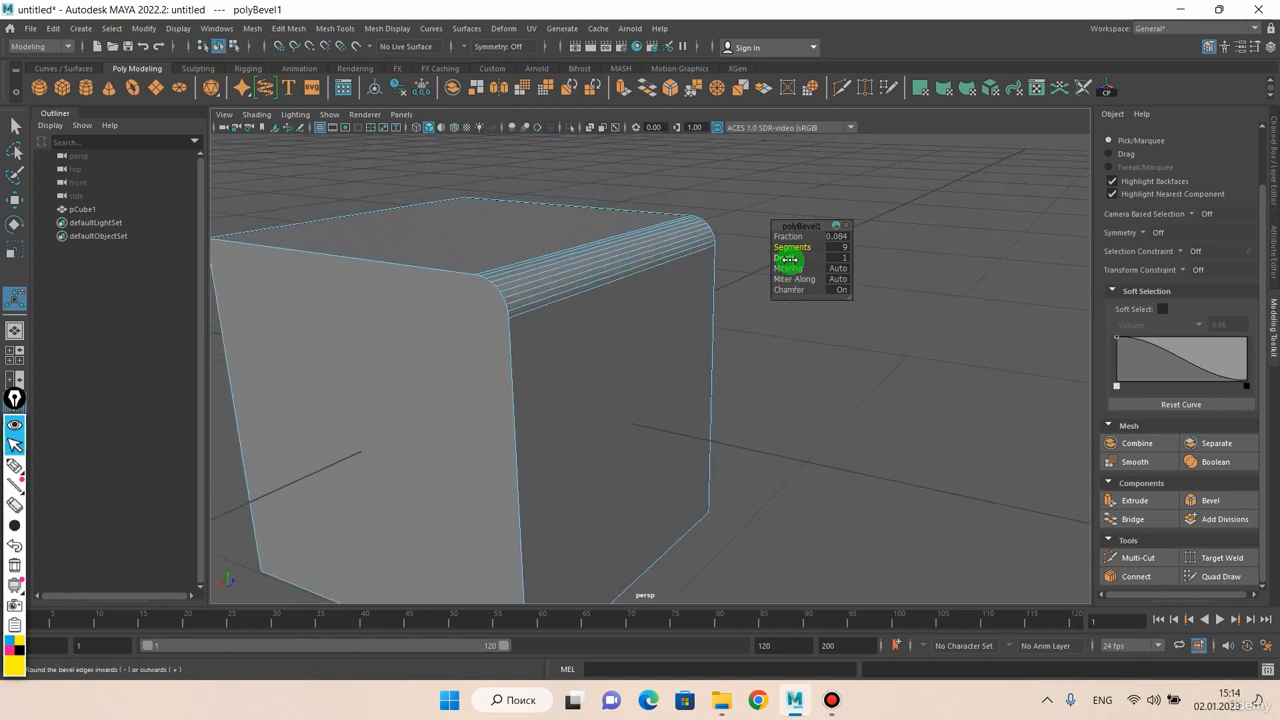
{"action": "middle_click_drag", "start_coordinate": [626, 335], "coordinate": [617, 360]}
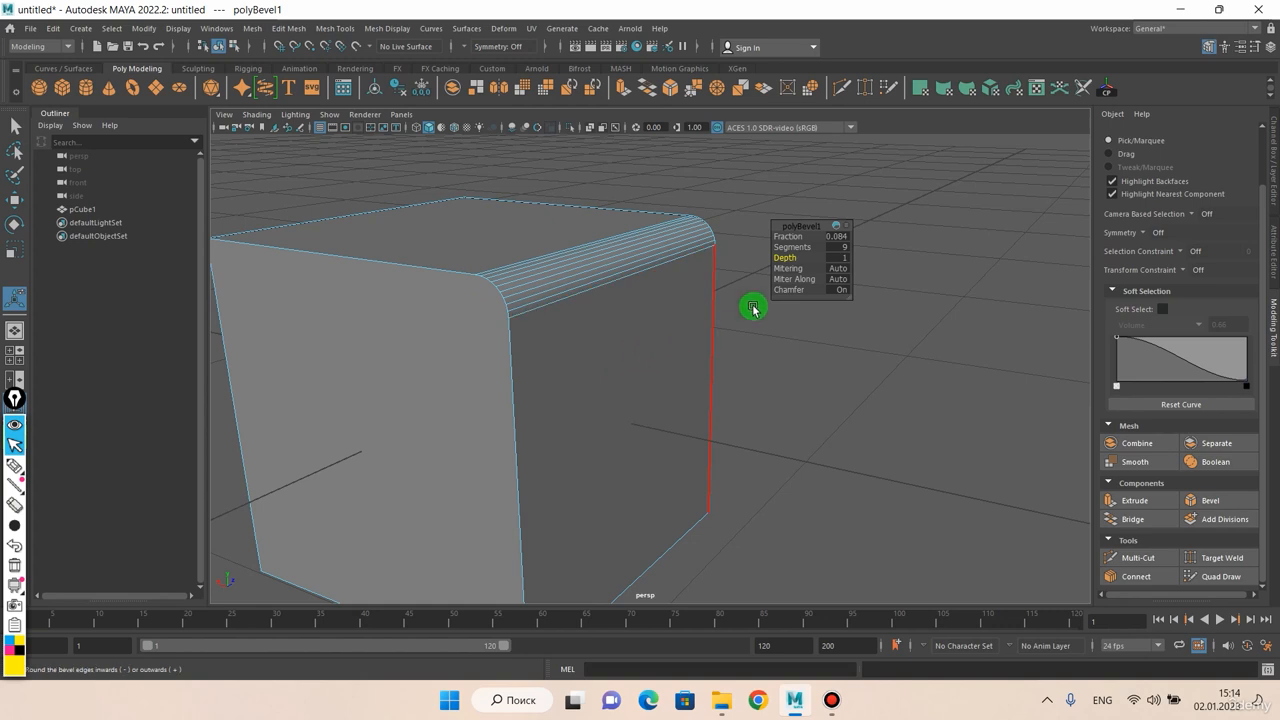
{"action": "type", "text": "0"}
{"action": "key", "text": "Return"}
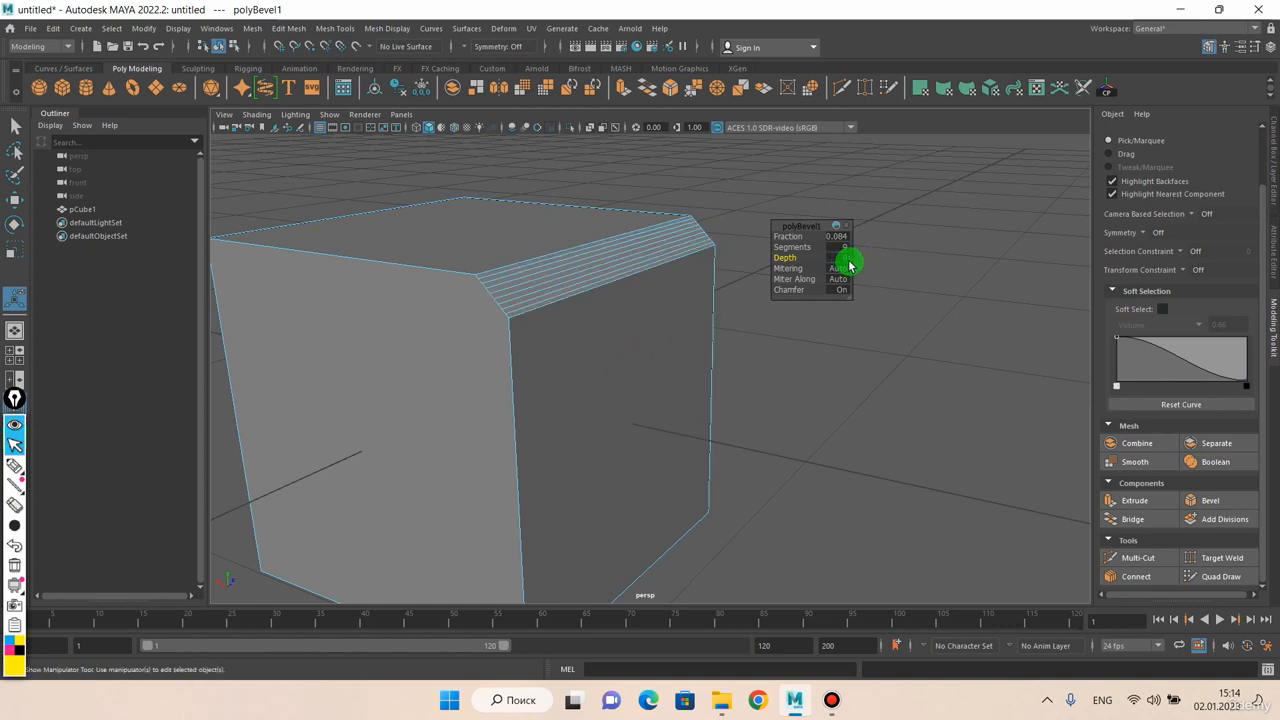
{"action": "scroll", "coordinate": [545, 262], "scroll_direction": "up", "scroll_amount": 4}
{"action": "mouse_move", "coordinate": [528, 277]}
{"action": "left_mouse_down", "text": "alt"}
{"action": "mouse_move", "coordinate": [543, 277]}
{"action": "mouse_move", "coordinate": [532, 281]}
{"action": "left_mouse_up", "text": "alt"}
{"action": "left_click_drag", "start_coordinate": [614, 251], "coordinate": [551, 307], "text": "alt"}
{"action": "right_click_drag", "start_coordinate": [551, 307], "coordinate": [551, 266]}
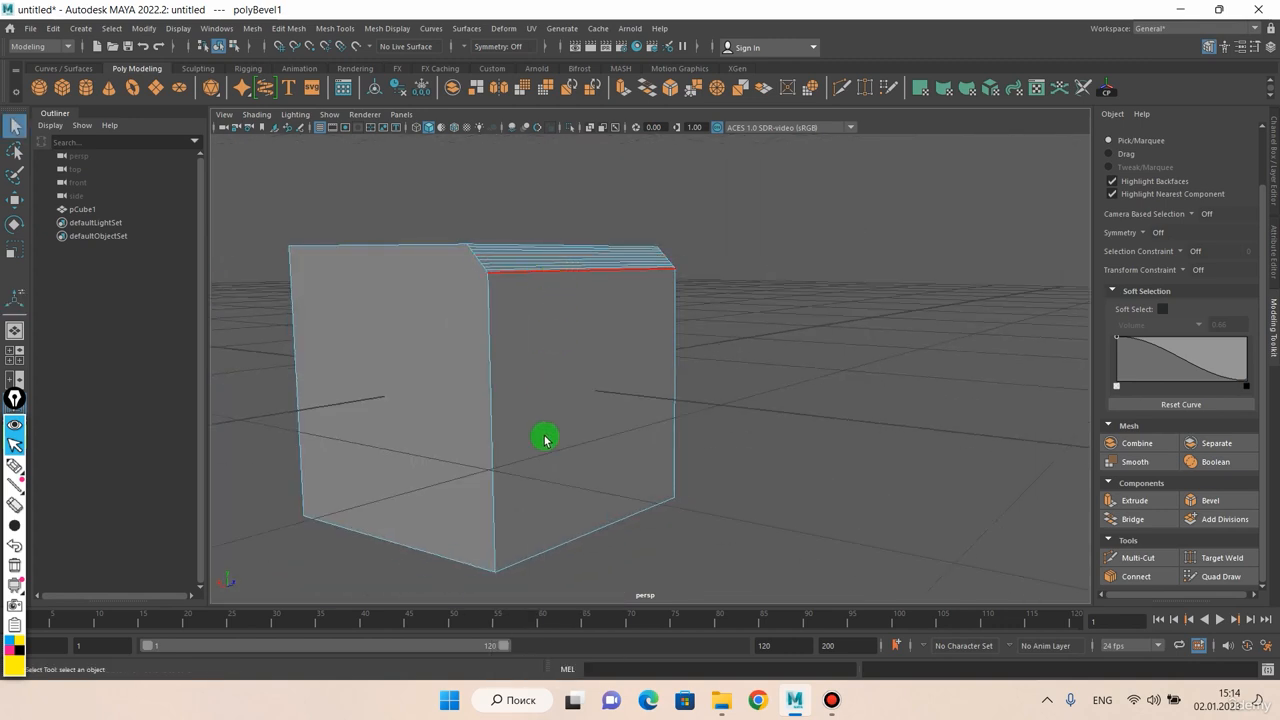
Select the cube's bottom face and bevel its border with a Fraction of about 0.101
{"action": "left_click", "coordinate": [545, 508]}
{"action": "left_click_drag", "start_coordinate": [545, 508], "coordinate": [609, 346], "text": "alt"}
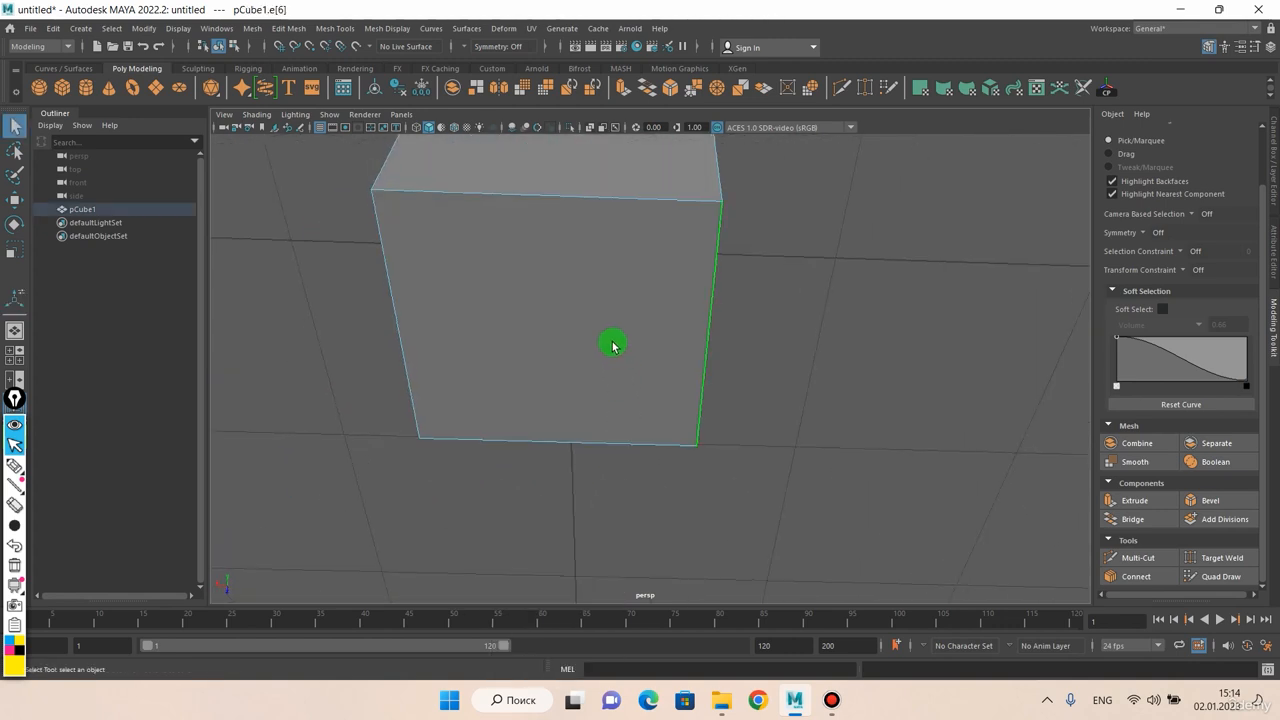
{"action": "right_click_drag", "start_coordinate": [589, 330], "coordinate": [586, 370]}
{"action": "left_click", "coordinate": [586, 370]}
{"action": "left_click_drag", "start_coordinate": [551, 346], "coordinate": [569, 377], "text": "alt"}
{"action": "key", "text": "ctrl+b"}
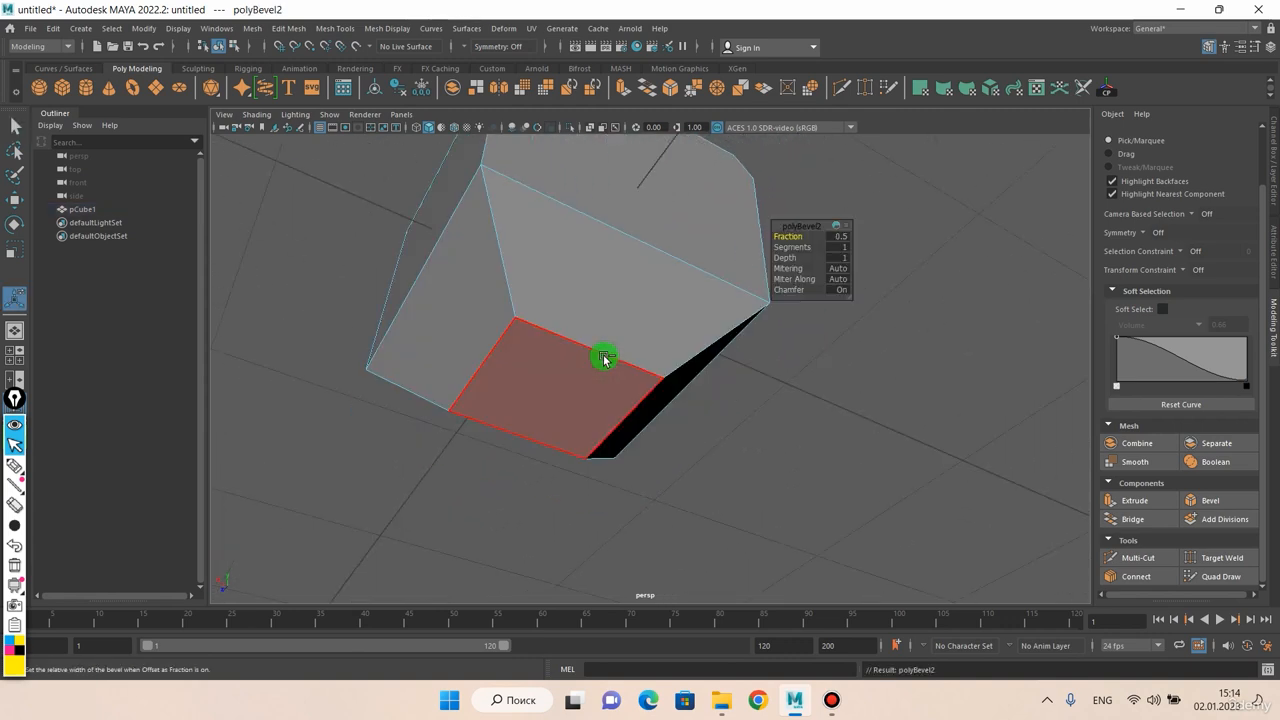
{"action": "middle_click_drag", "start_coordinate": [668, 342], "coordinate": [454, 420]}
{"action": "left_click_drag", "start_coordinate": [454, 420], "coordinate": [509, 404], "text": "alt"}
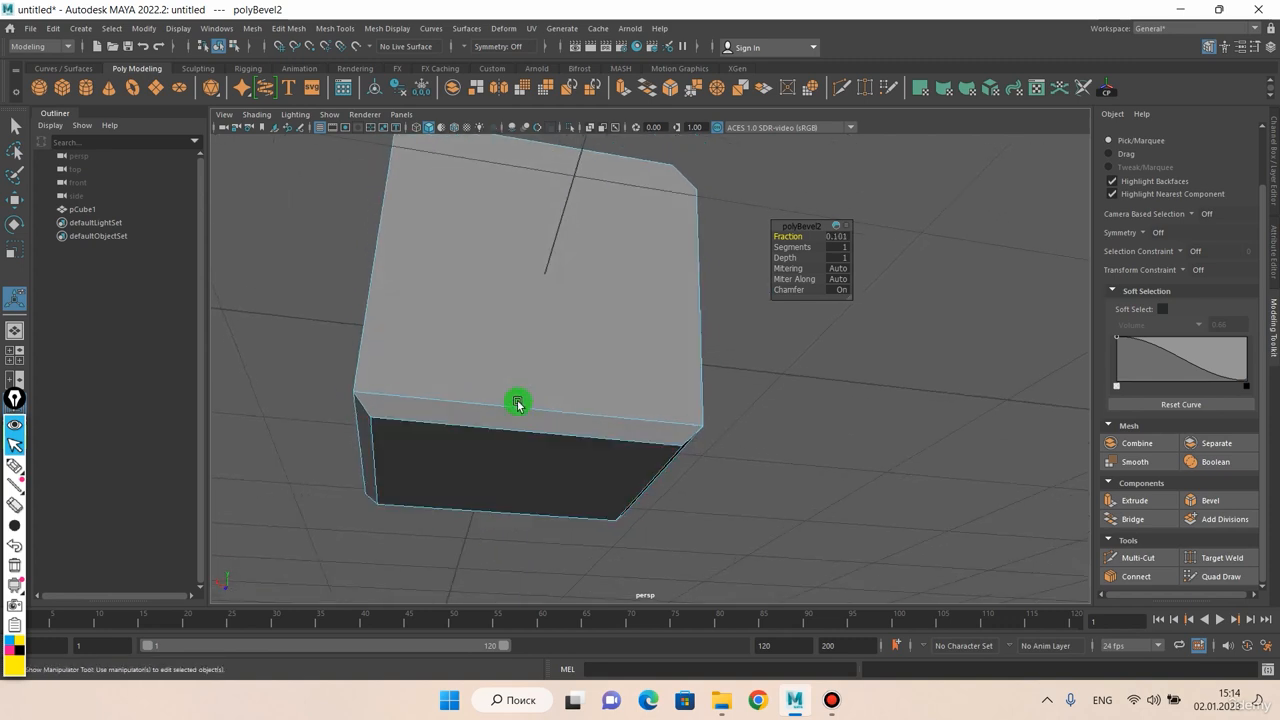
Set the bottom-face bevel's Segments to 4
{"action": "left_click_drag", "start_coordinate": [609, 349], "coordinate": [642, 339], "text": "alt"}
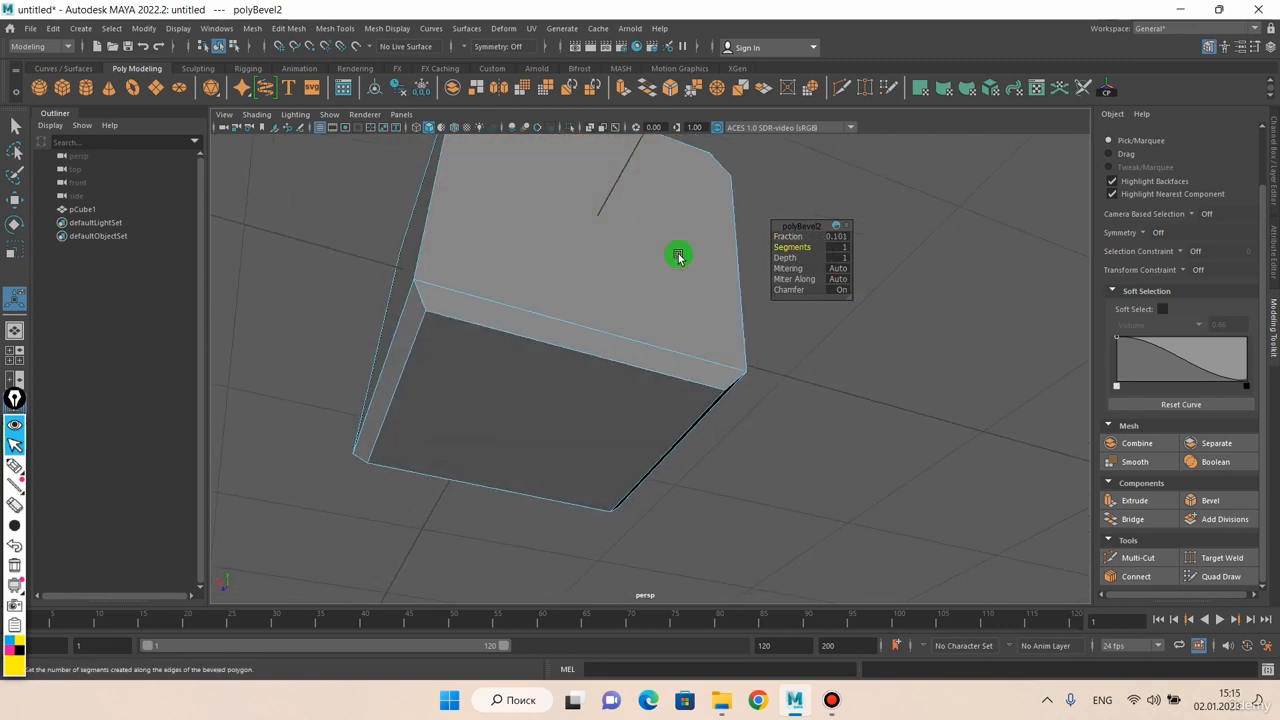
{"action": "middle_click_drag", "start_coordinate": [678, 257], "coordinate": [583, 277]}
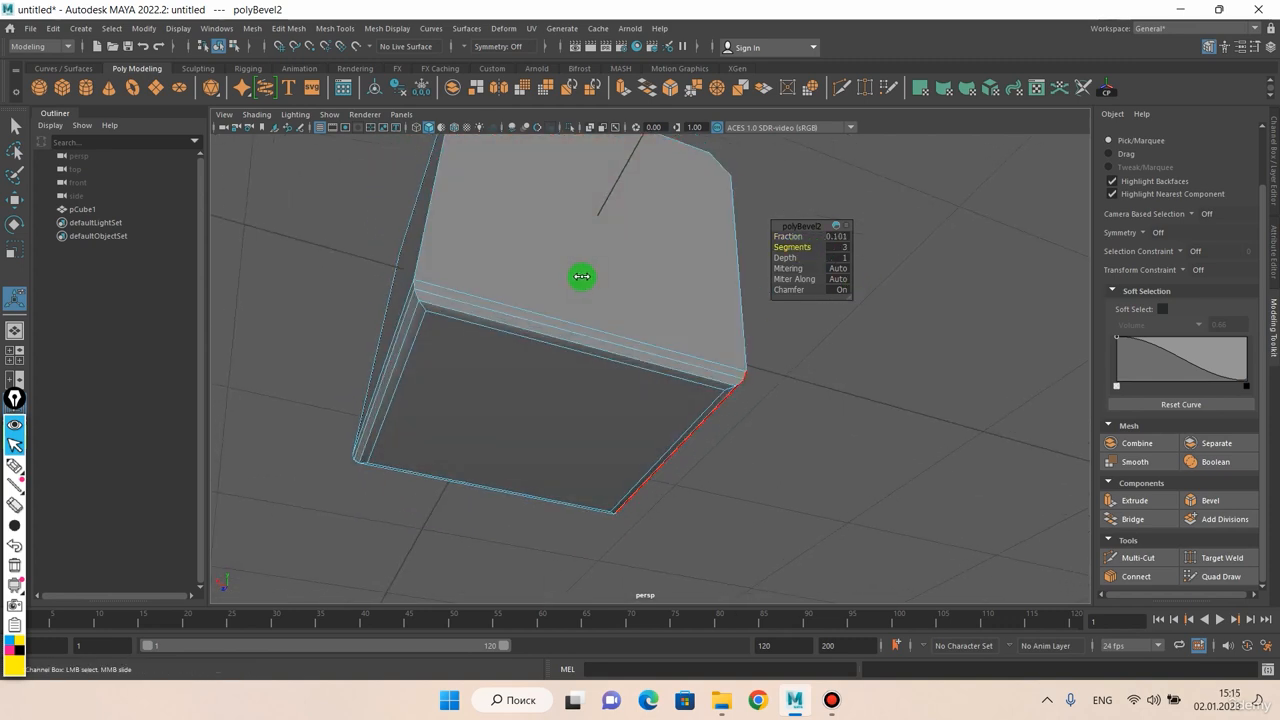
{"action": "left_click", "coordinate": [788, 258]}
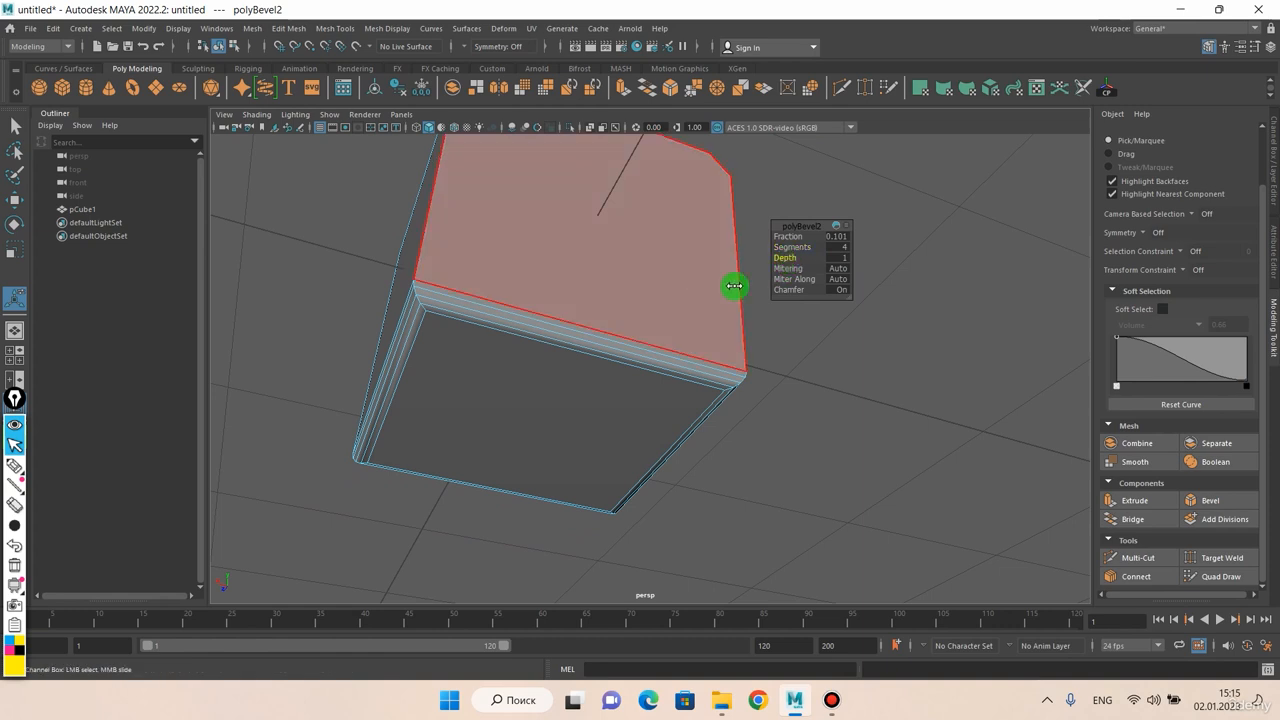
{"action": "left_click_drag", "start_coordinate": [777, 282], "coordinate": [577, 323], "text": "alt"}
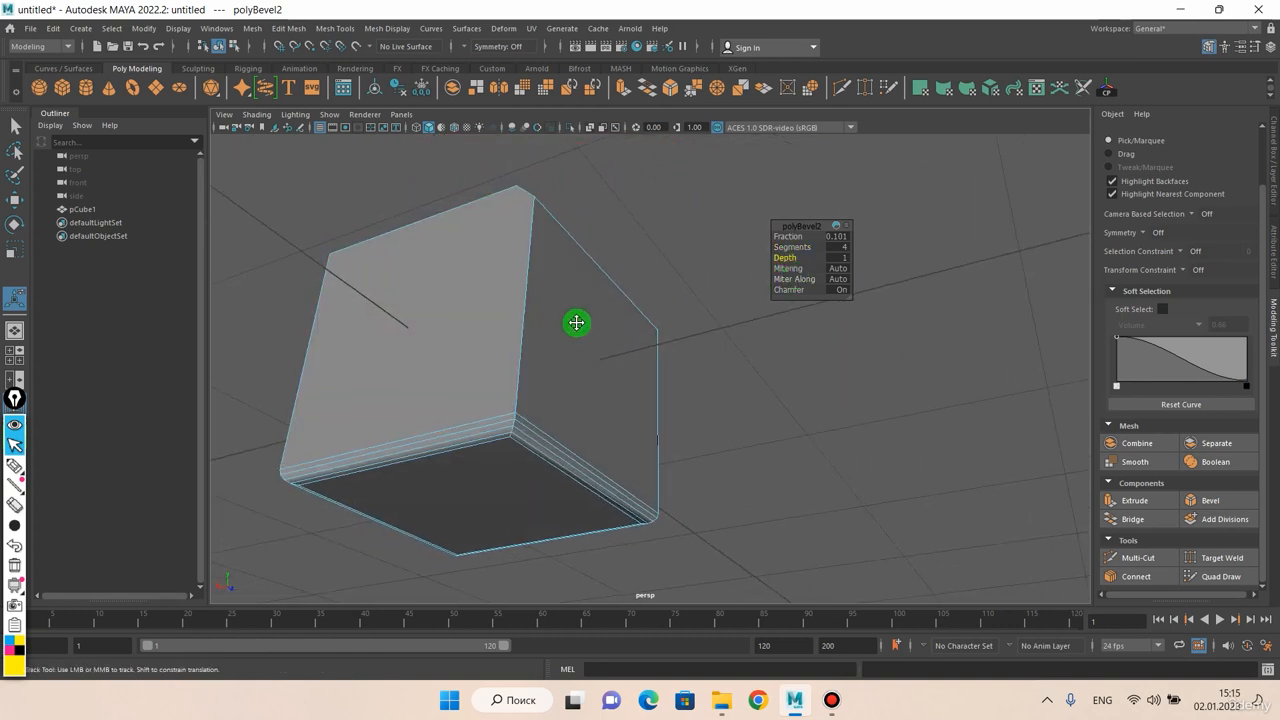
Turn Chamfer off for the bottom-face bevel and examine the added edge loops around its corners
{"action": "left_click", "coordinate": [790, 289]}
{"action": "middle_click_drag", "start_coordinate": [777, 294], "coordinate": [340, 331]}
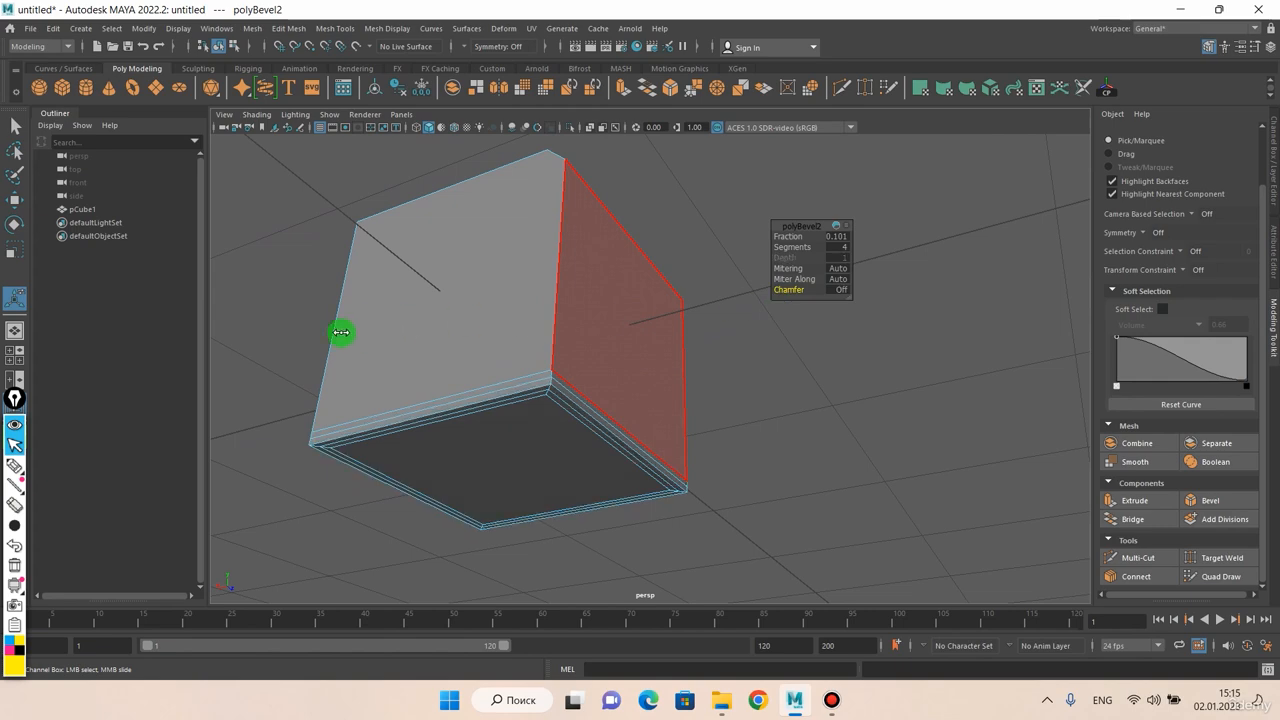
{"action": "left_click_drag", "start_coordinate": [569, 397], "coordinate": [592, 331], "text": "alt"}
{"action": "middle_click_drag", "start_coordinate": [592, 331], "coordinate": [546, 343], "text": "alt"}
{"action": "scroll", "coordinate": [546, 343], "scroll_direction": "up", "scroll_amount": 4}
{"action": "left_click_drag", "start_coordinate": [562, 335], "coordinate": [517, 326], "text": "alt"}
{"action": "middle_click_drag", "start_coordinate": [517, 326], "coordinate": [671, 360], "text": "alt"}
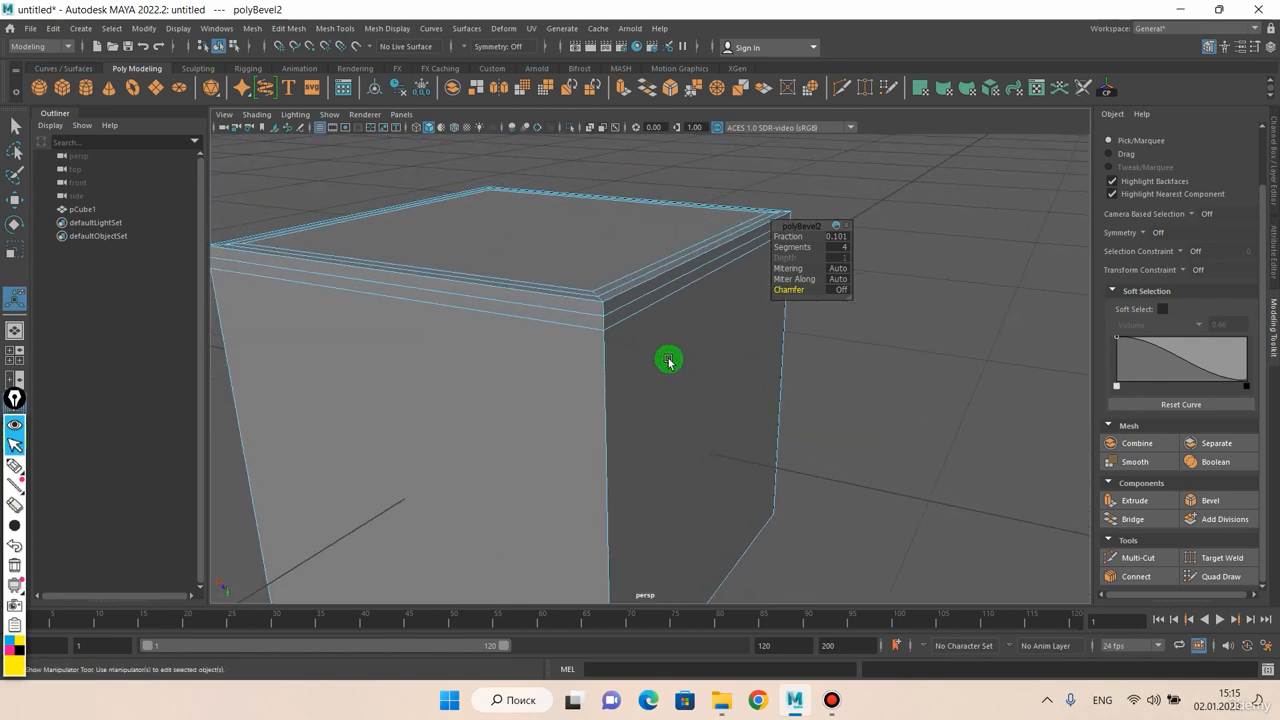
{"action": "left_click_drag", "start_coordinate": [671, 360], "coordinate": [623, 309], "text": "alt"}
{"action": "middle_click_drag", "start_coordinate": [623, 309], "coordinate": [573, 372], "text": "alt"}
{"action": "left_click_drag", "start_coordinate": [573, 372], "coordinate": [685, 292], "text": "alt"}
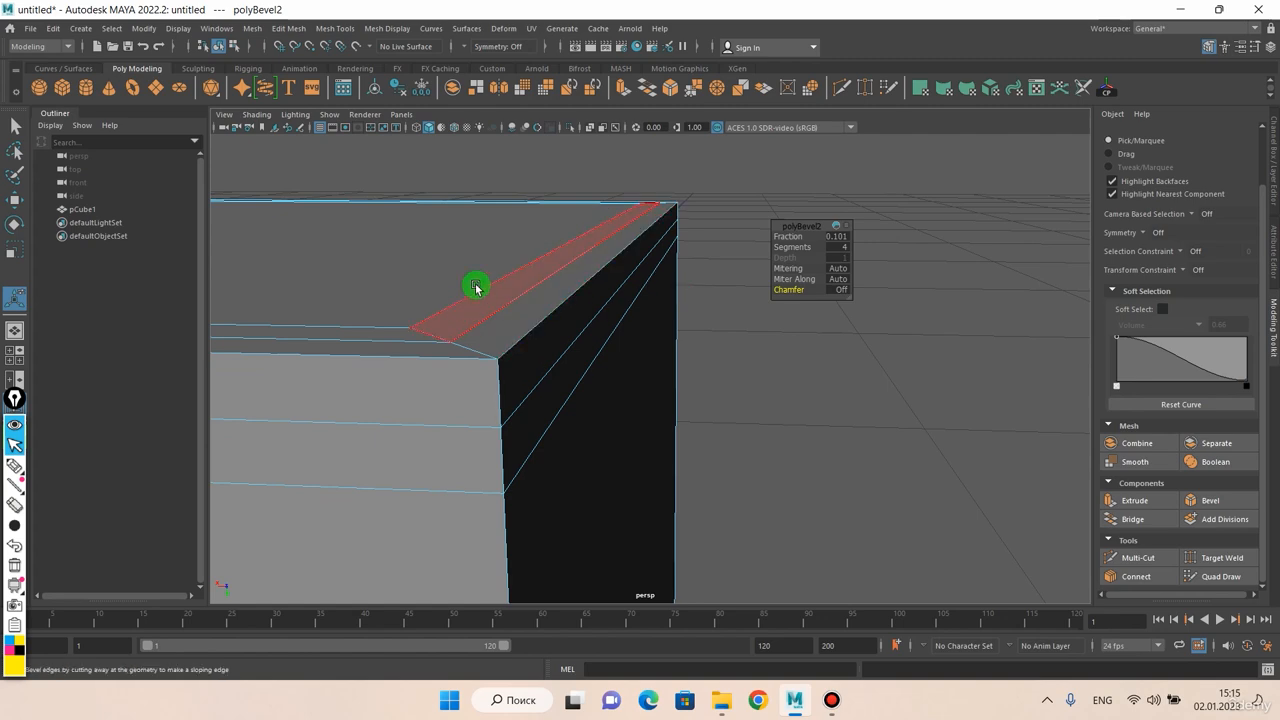
{"action": "left_click_drag", "start_coordinate": [540, 345], "coordinate": [430, 348], "text": "alt"}
{"action": "scroll", "coordinate": [529, 414], "scroll_direction": "down", "scroll_amount": 5}
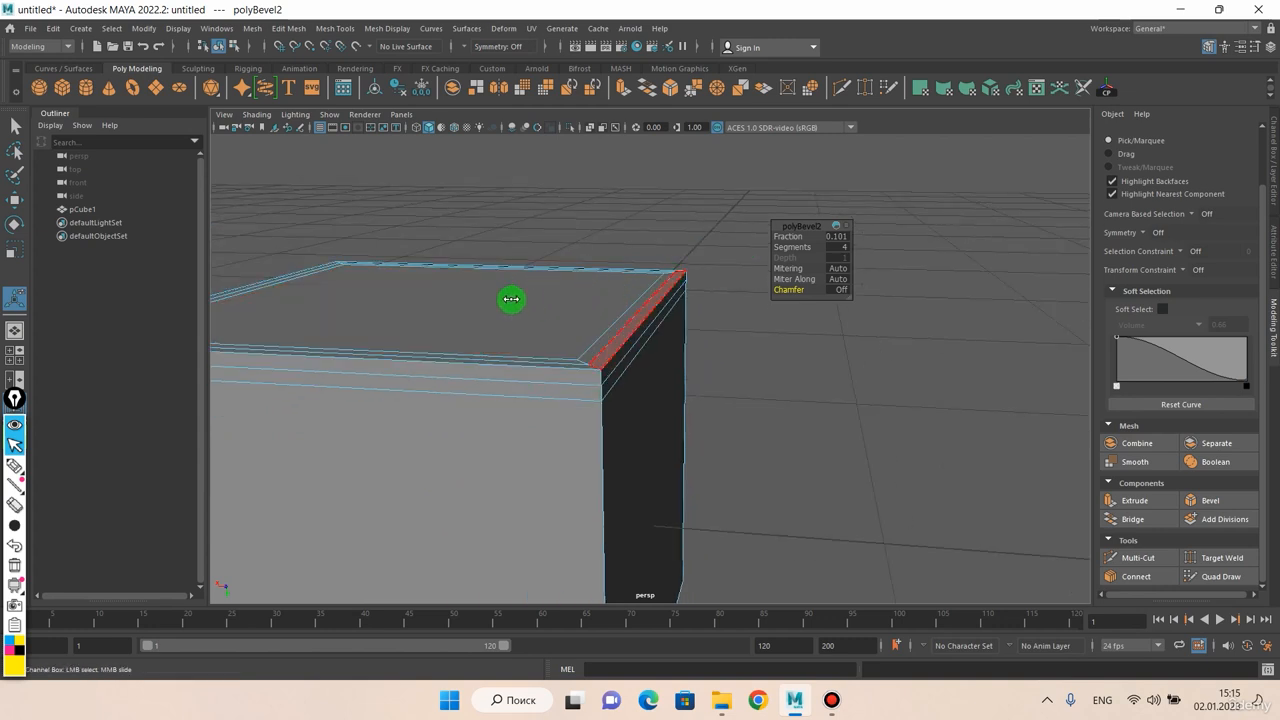
Turn Chamfer back on for the bottom-face bevel
{"action": "left_click", "coordinate": [786, 290]}
{"action": "scroll", "coordinate": [639, 396], "scroll_direction": "down", "scroll_amount": 3}
{"action": "scroll", "coordinate": [622, 290], "scroll_direction": "down", "scroll_amount": 4}
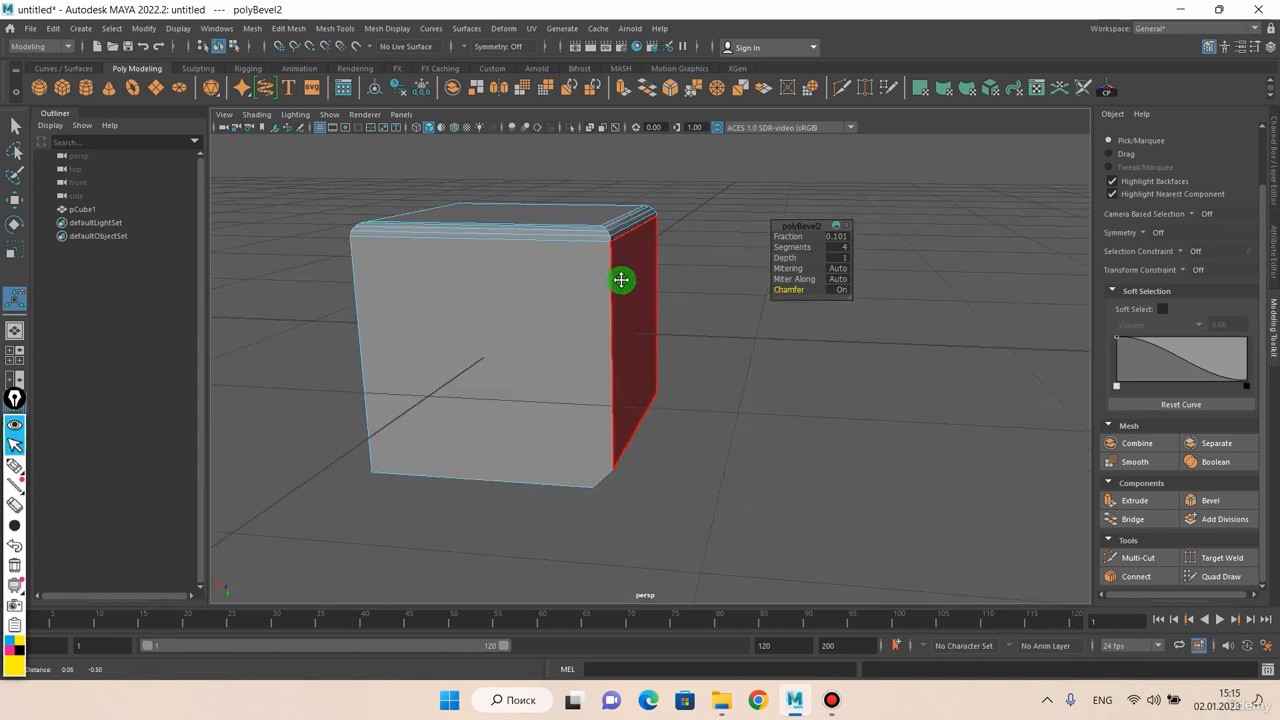
Undo the bottom-face bevel and the upper-edge bevel to restore the plain cube
{"action": "key", "text": "ctrl+z"}
{"action": "key", "text": "ctrl+z"}
{"action": "key", "text": "ctrl+z"}
{"action": "key", "text": "ctrl+z"}
{"action": "key", "text": "ctrl+z"}
{"action": "key", "text": "ctrl+z"}
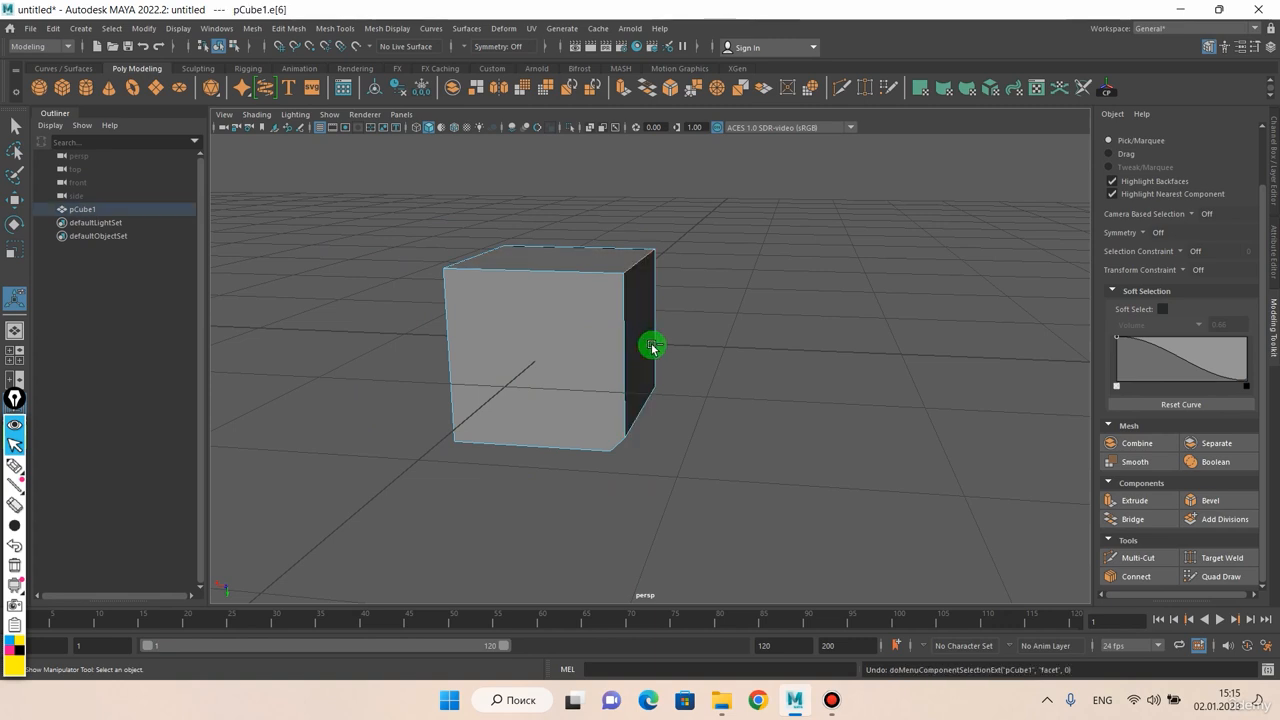
{"action": "key", "text": "ctrl+z"}
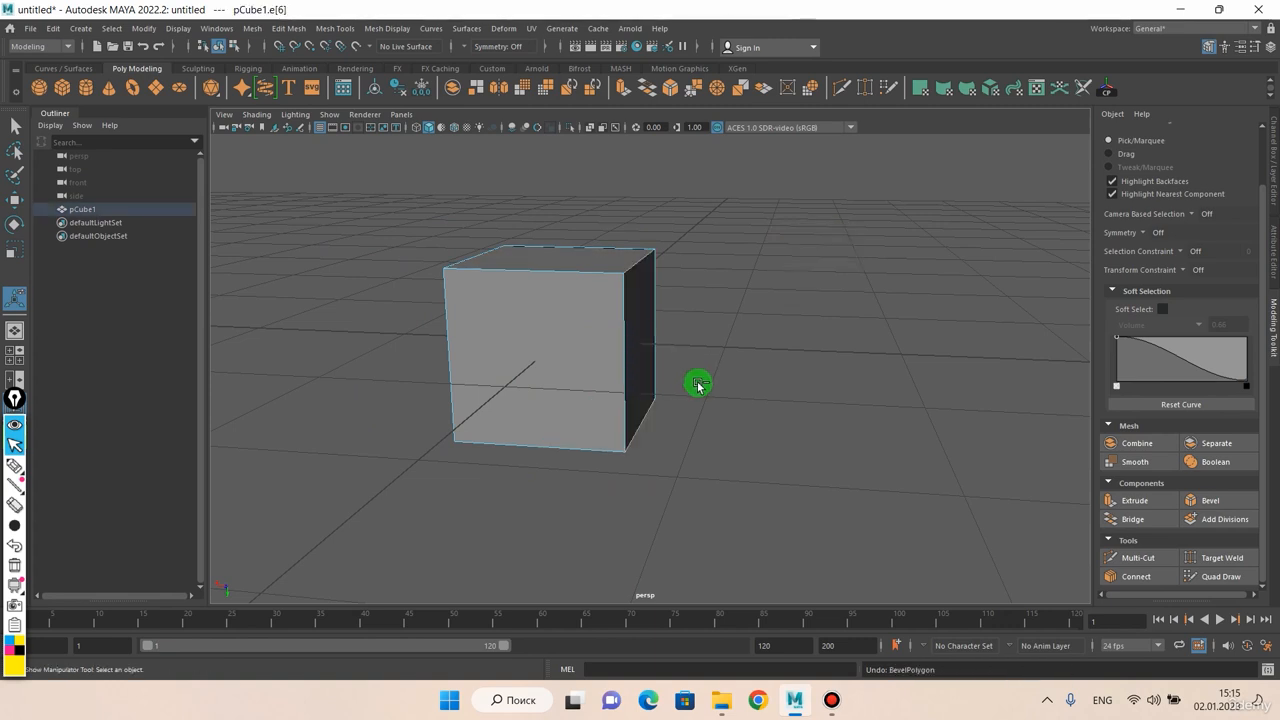
Return the cube to object selection and leave it deselected
{"action": "mouse_move", "coordinate": [660, 396]}
{"action": "left_mouse_down", "text": "alt"}
{"action": "mouse_move", "coordinate": [669, 334]}
{"action": "mouse_move", "coordinate": [669, 403]}
{"action": "mouse_move", "coordinate": [657, 412]}
{"action": "left_mouse_up", "text": "alt"}
{"action": "middle_click_drag", "start_coordinate": [647, 384], "coordinate": [687, 371], "text": "alt"}
{"action": "scroll", "coordinate": [620, 268], "scroll_direction": "up", "scroll_amount": 4}
{"action": "mouse_move", "coordinate": [618, 266]}
{"action": "left_mouse_down", "text": "alt"}
{"action": "mouse_move", "coordinate": [657, 229]}
{"action": "mouse_move", "coordinate": [525, 233]}
{"action": "mouse_move", "coordinate": [591, 240]}
{"action": "mouse_move", "coordinate": [629, 266]}
{"action": "left_mouse_up", "text": "alt"}
{"action": "scroll", "coordinate": [629, 266], "scroll_direction": "down", "scroll_amount": 3}
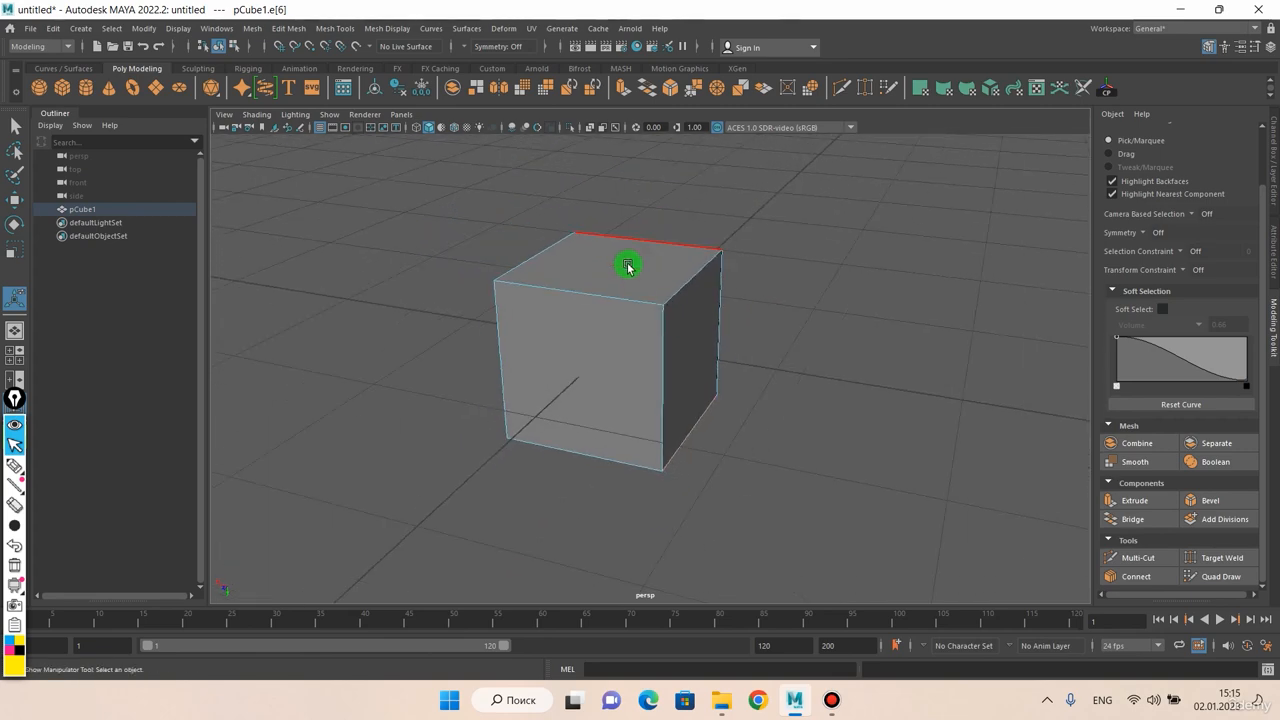
{"action": "left_click_drag", "start_coordinate": [556, 307], "coordinate": [583, 331], "text": "alt"}
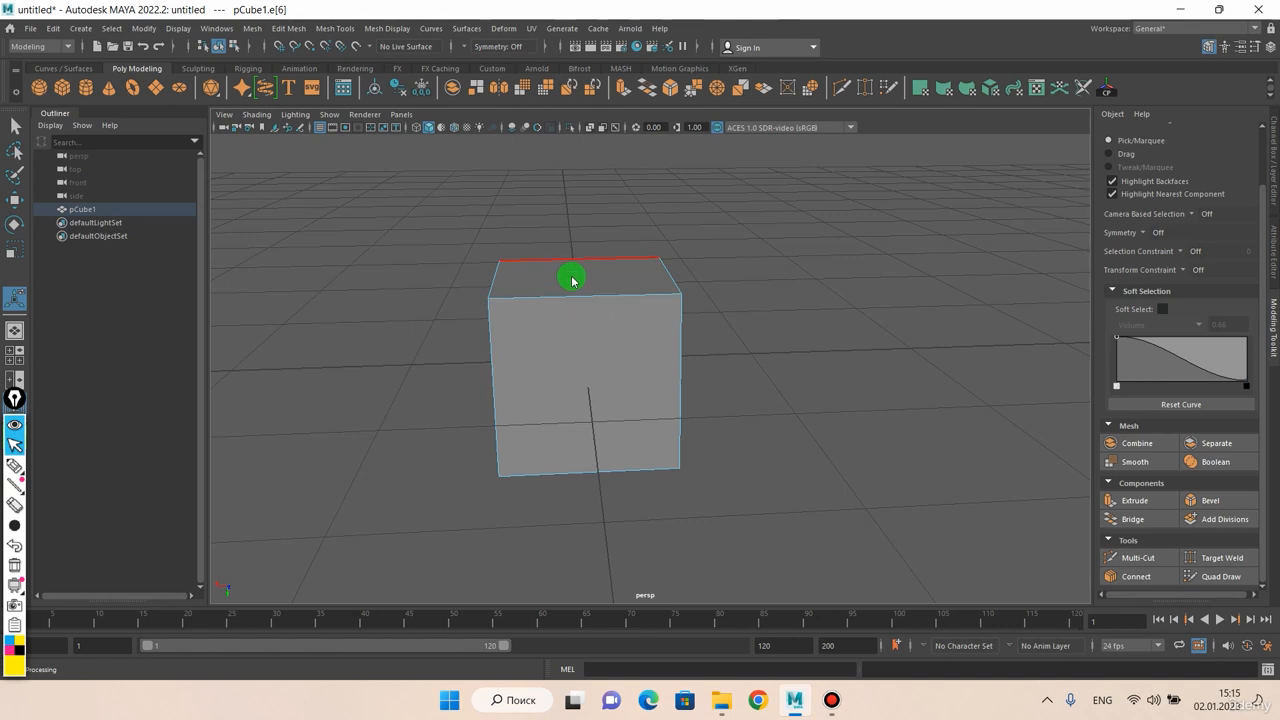
{"action": "right_click_drag", "start_coordinate": [572, 281], "coordinate": [634, 263]}
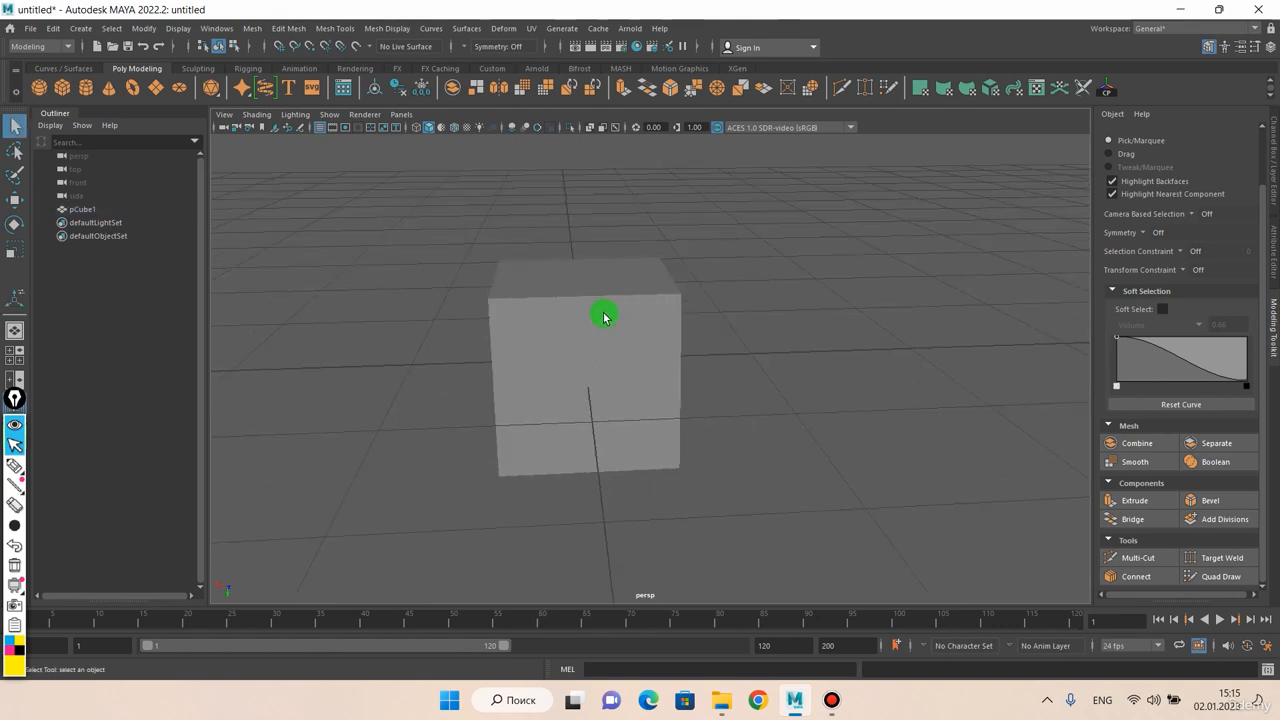
{"action": "left_click_drag", "start_coordinate": [603, 318], "coordinate": [558, 307], "text": "alt"}
{"action": "scroll", "coordinate": [574, 306], "scroll_direction": "up", "scroll_amount": 5}
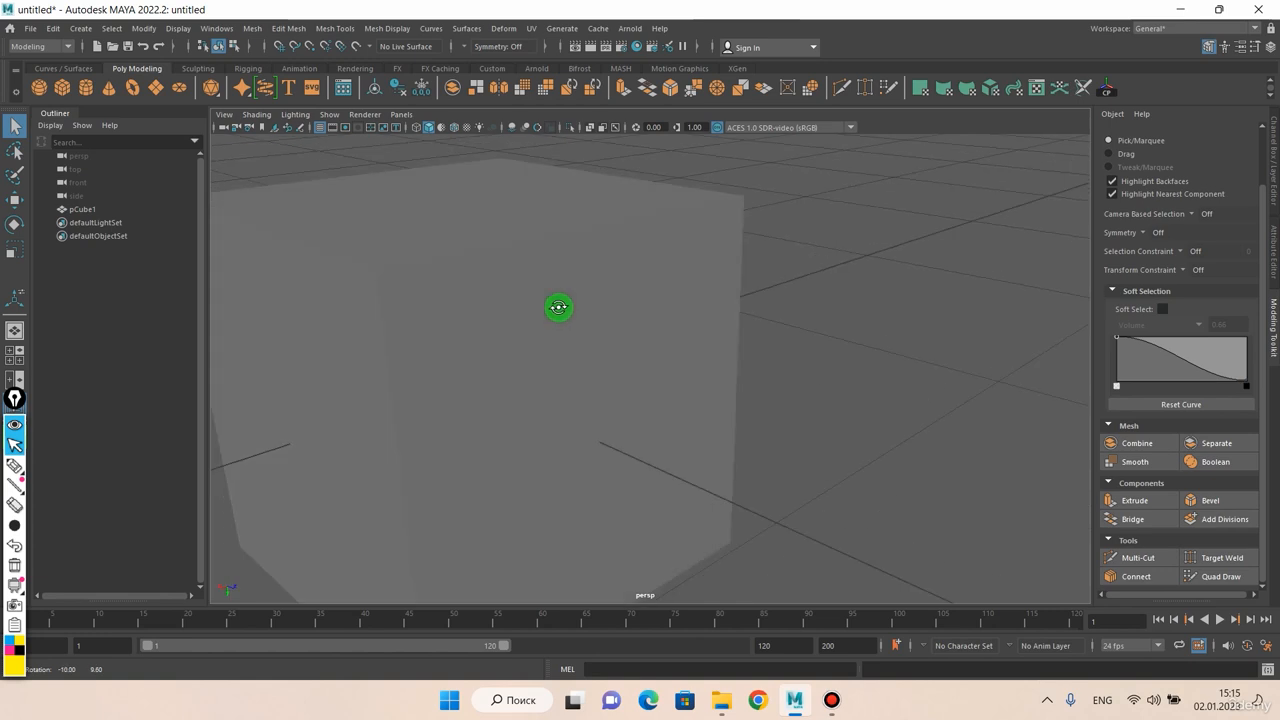
{"action": "scroll", "coordinate": [549, 243], "scroll_direction": "down", "scroll_amount": 4}
{"action": "mouse_move", "coordinate": [589, 246]}
{"action": "left_mouse_down", "text": "alt"}
{"action": "mouse_move", "coordinate": [606, 234]}
{"action": "mouse_move", "coordinate": [586, 240]}
{"action": "left_mouse_up", "text": "alt"}
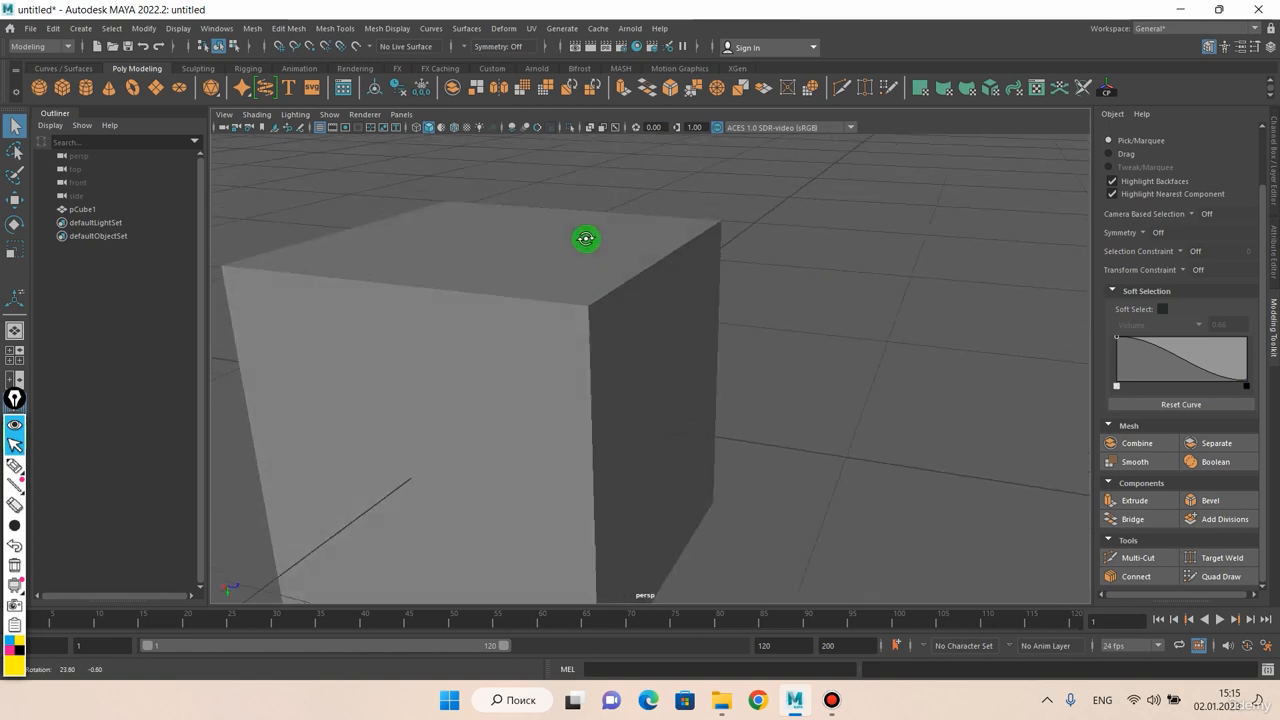
Bevel the cube's top face with a Fraction of 0.01
{"action": "left_click", "coordinate": [586, 266]}
{"action": "right_click", "coordinate": [586, 261]}
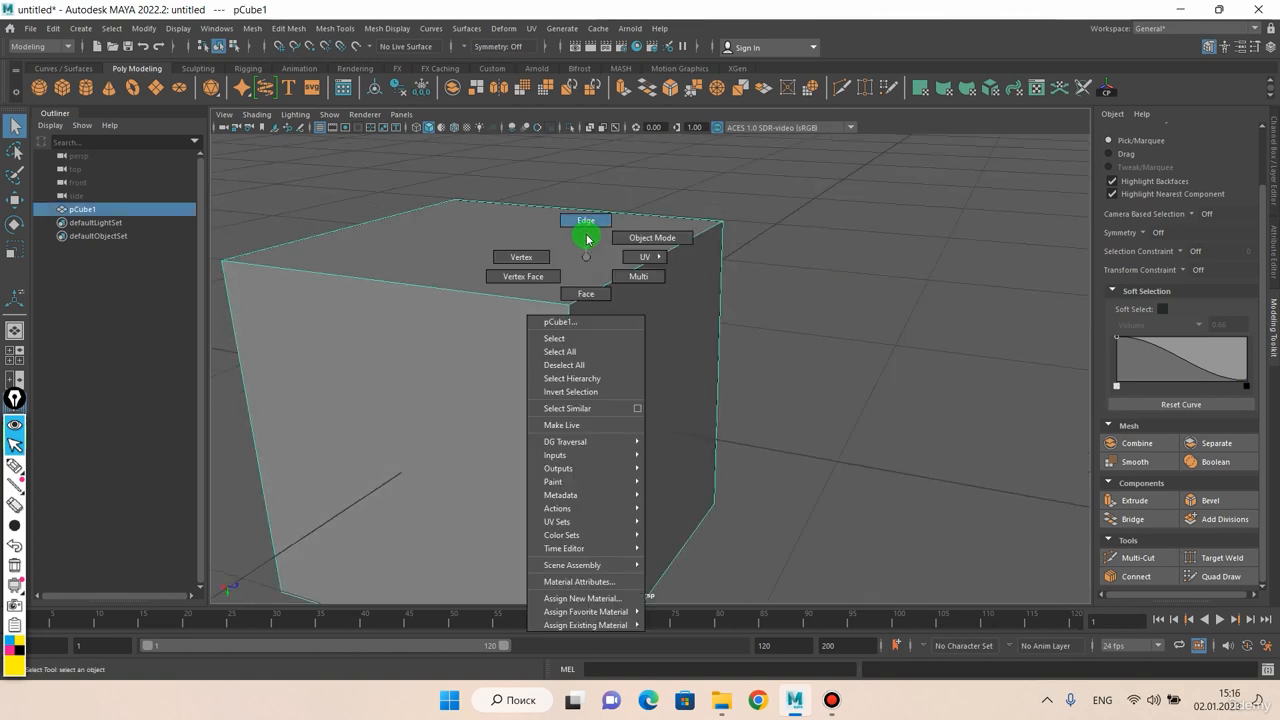
{"action": "left_click", "coordinate": [587, 222]}
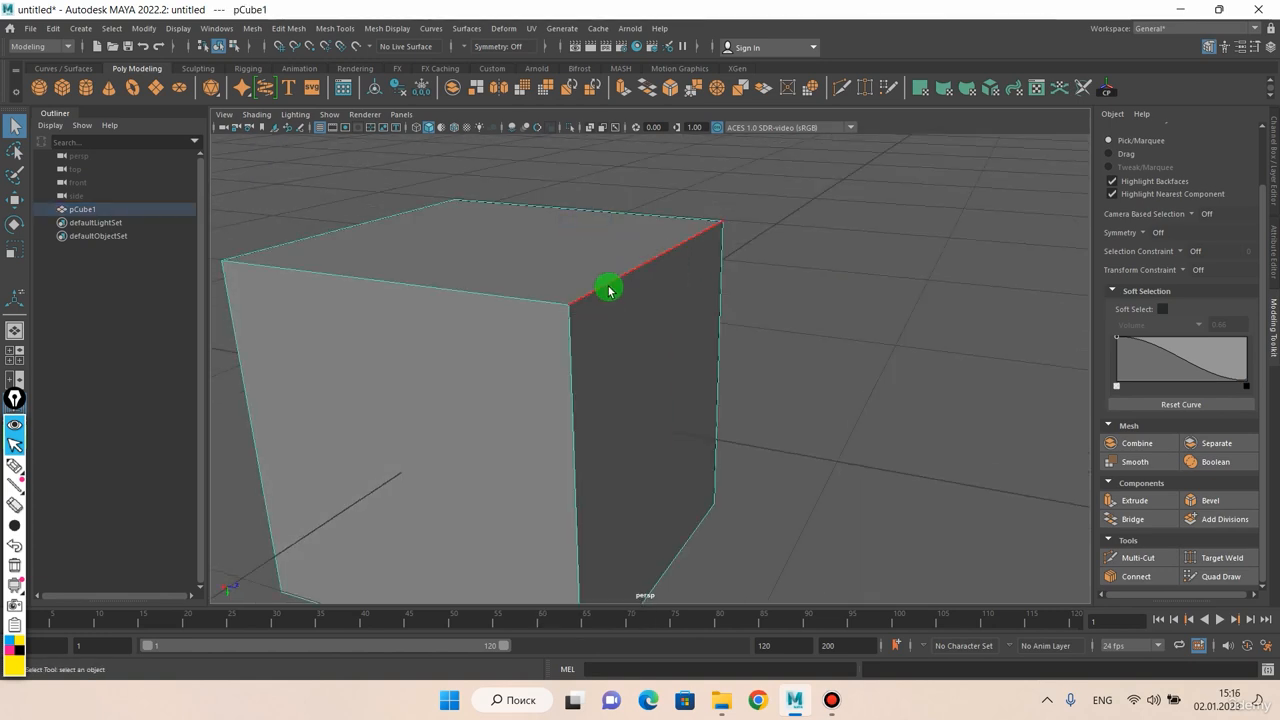
{"action": "right_click_drag", "start_coordinate": [549, 260], "coordinate": [549, 286]}
{"action": "left_click", "coordinate": [553, 275]}
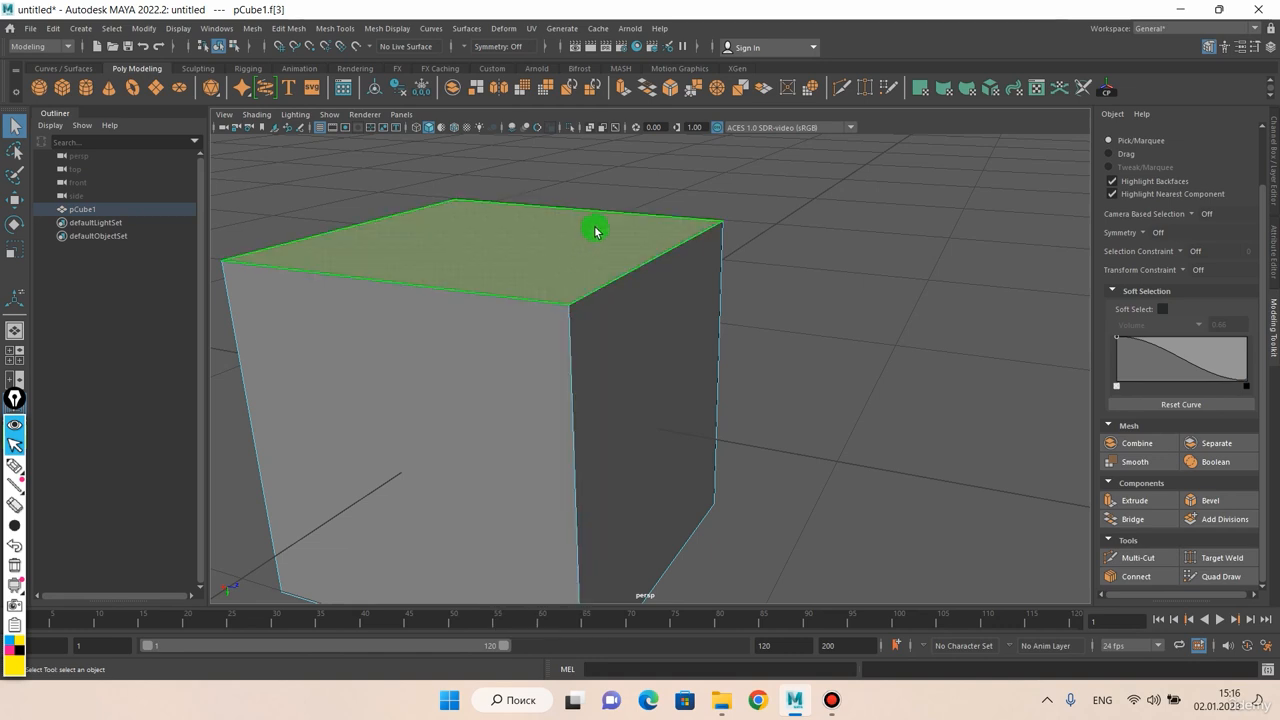
{"action": "key", "text": "ctrl+b"}
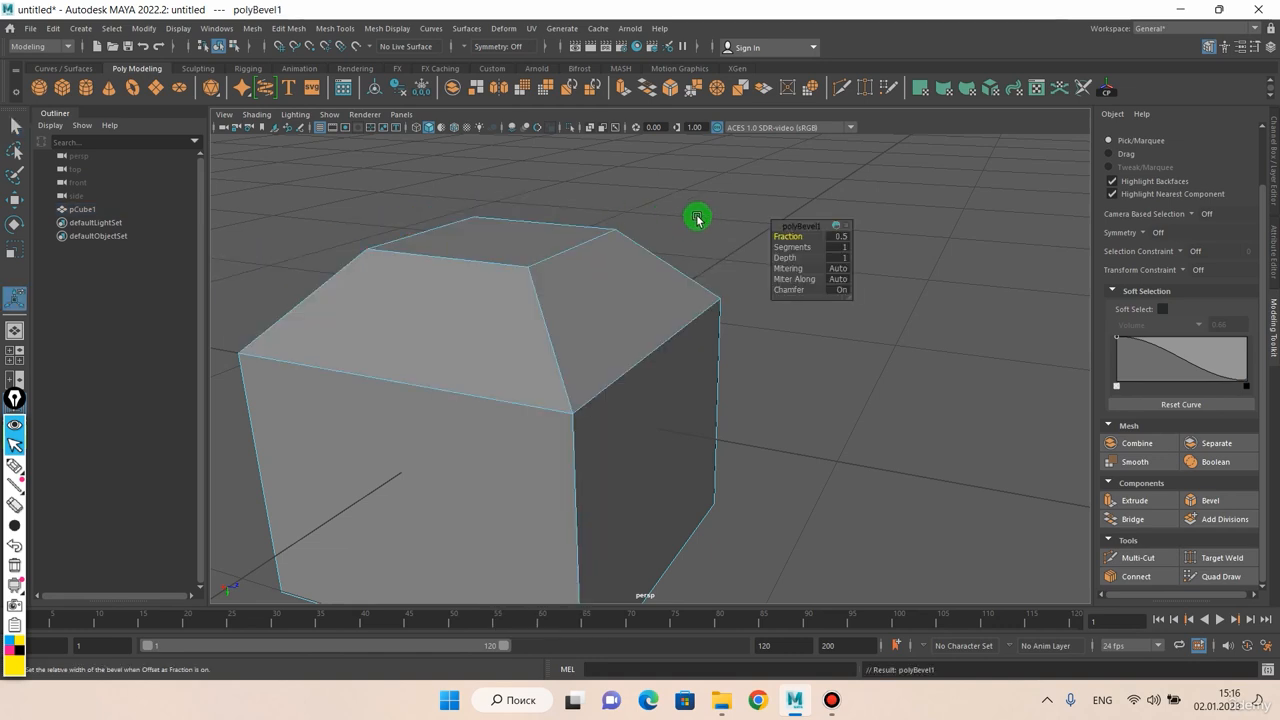
{"action": "middle_click_drag", "start_coordinate": [697, 218], "coordinate": [370, 298]}
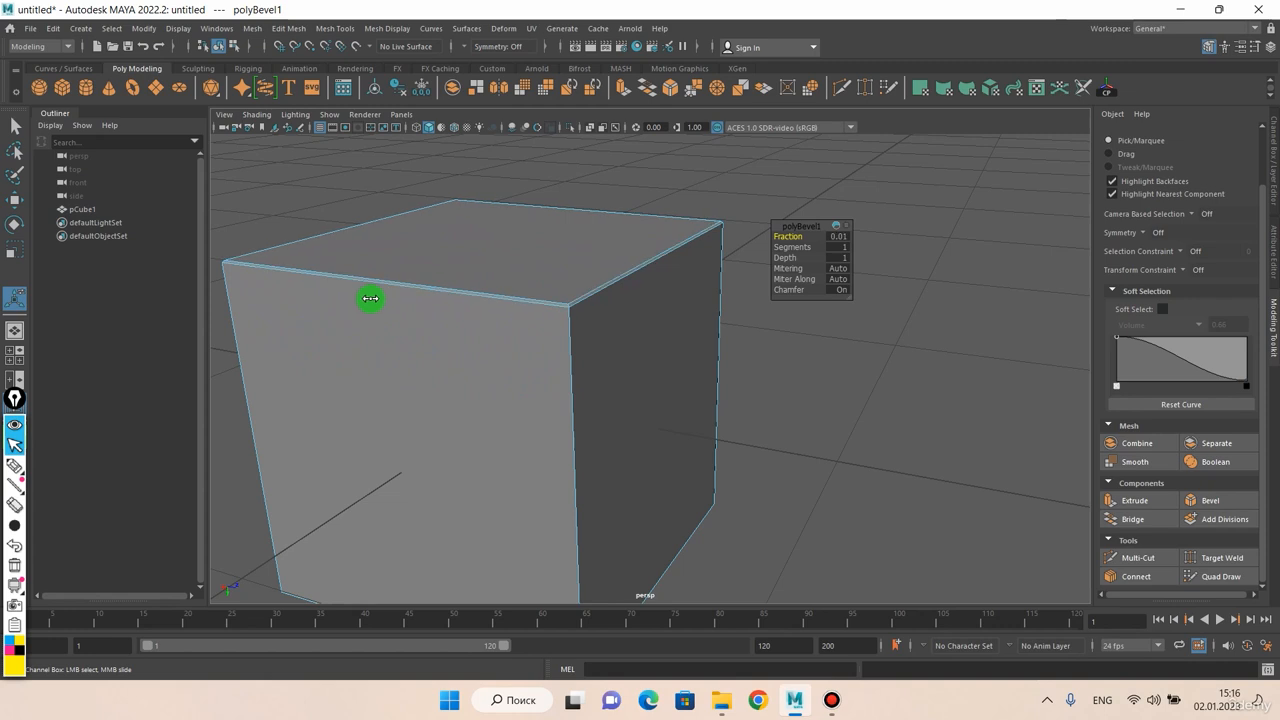
{"action": "scroll", "coordinate": [508, 277], "scroll_direction": "up", "scroll_amount": 3}
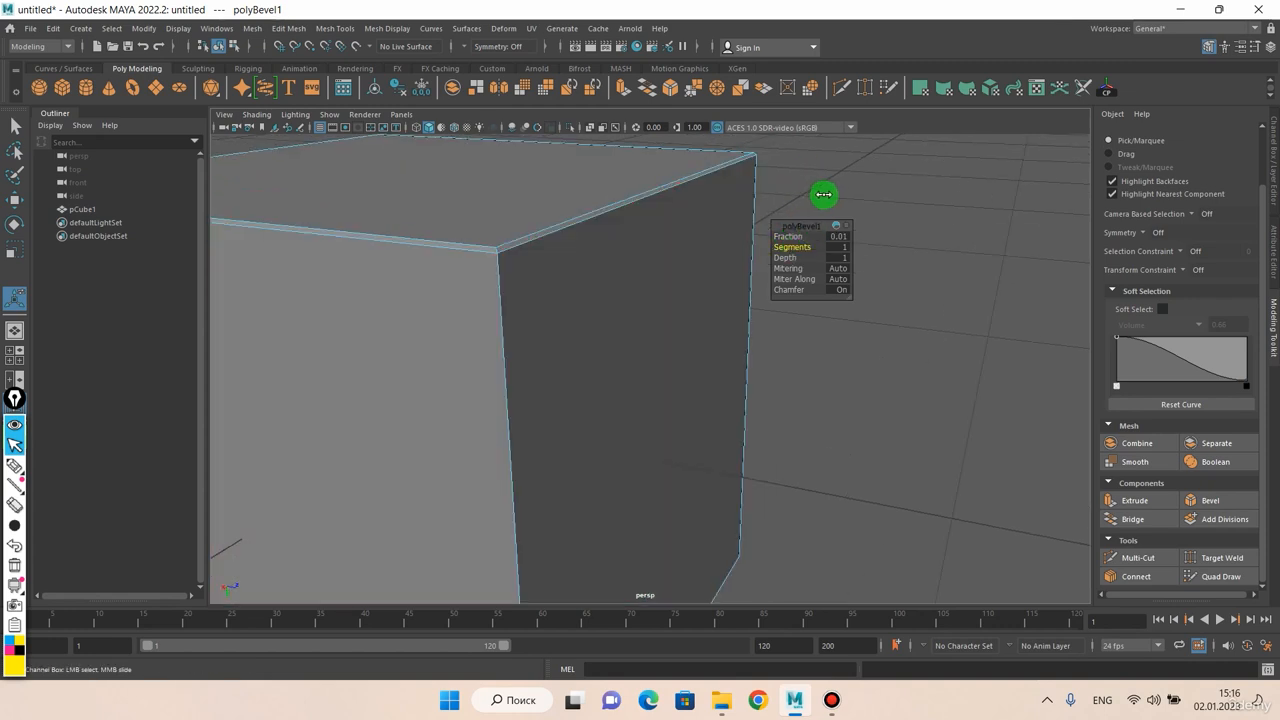
Return to object selection with the cube deselected and examine the thin top bevel from several sides
{"action": "right_click_drag", "start_coordinate": [726, 194], "coordinate": [774, 171]}
{"action": "left_click", "coordinate": [774, 171]}
{"action": "scroll", "coordinate": [751, 213], "scroll_direction": "down", "scroll_amount": 5}
{"action": "scroll", "coordinate": [563, 331], "scroll_direction": "up", "scroll_amount": 6}
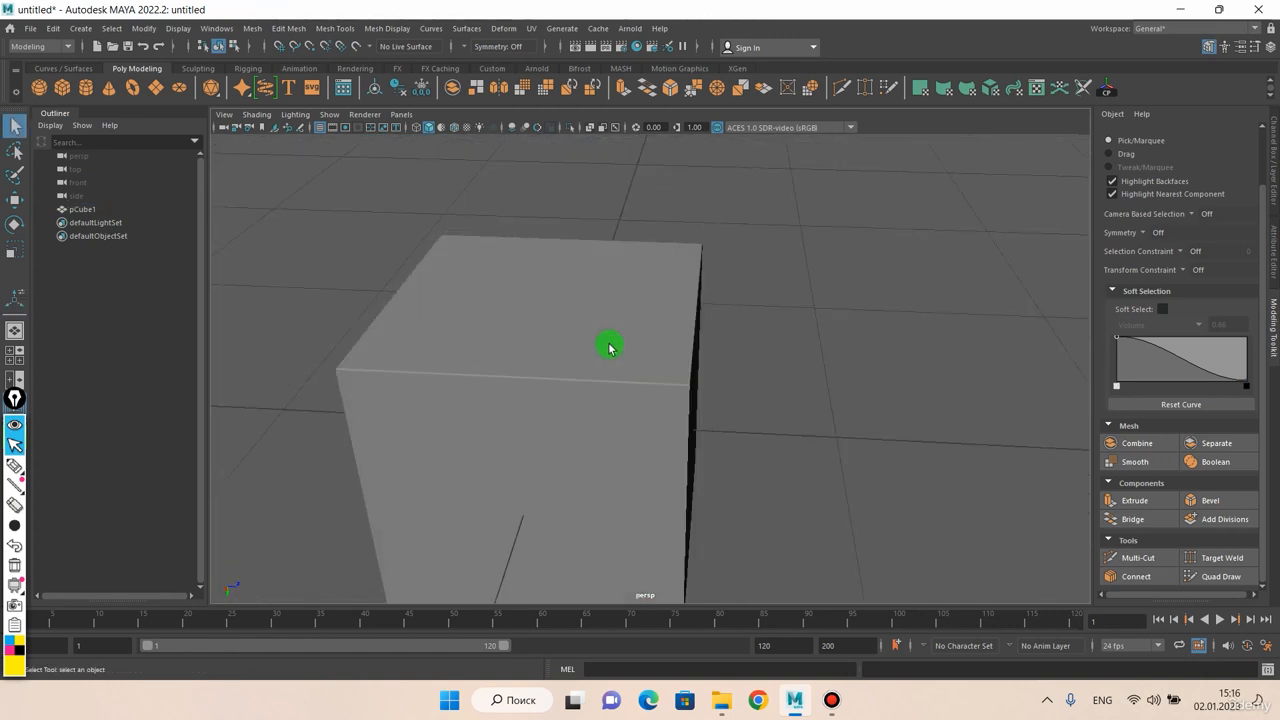
{"action": "left_click_drag", "start_coordinate": [606, 349], "coordinate": [631, 431], "text": "alt"}
{"action": "scroll", "coordinate": [590, 376], "scroll_direction": "up", "scroll_amount": 8}
{"action": "scroll", "coordinate": [608, 308], "scroll_direction": "down", "scroll_amount": 5}
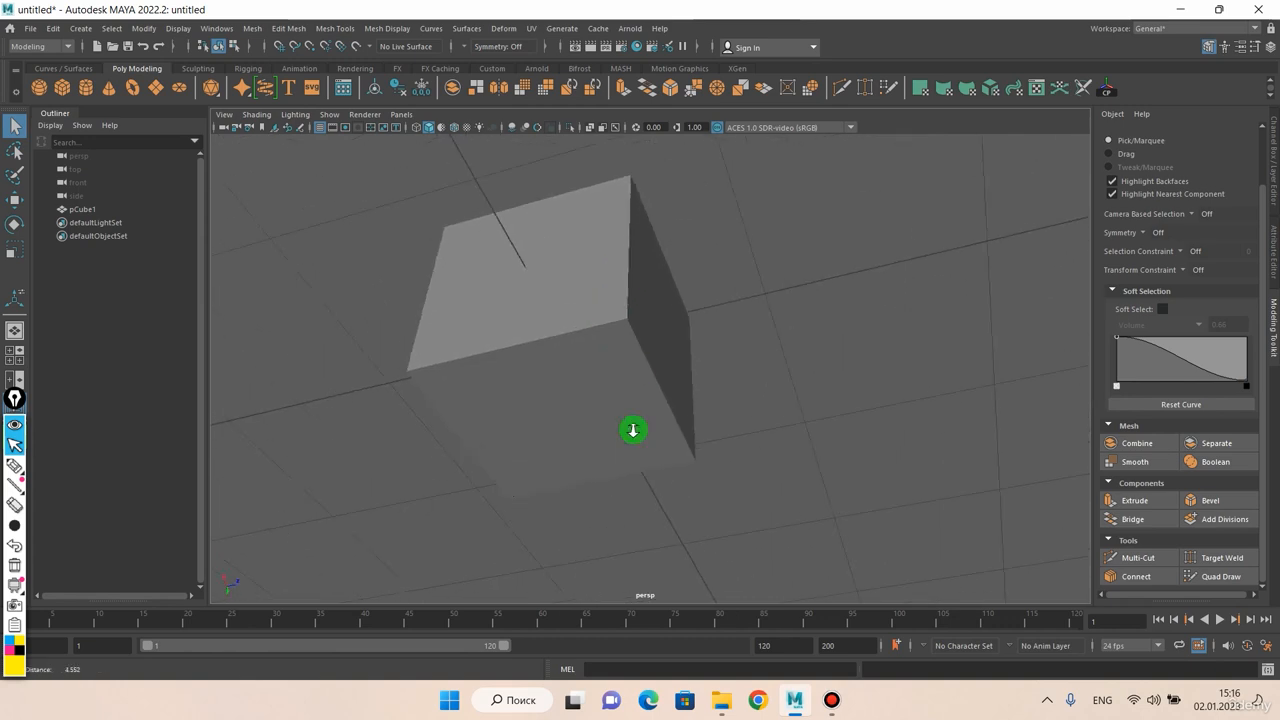
{"action": "scroll", "coordinate": [617, 391], "scroll_direction": "up", "scroll_amount": 6}
{"action": "left_click_drag", "start_coordinate": [614, 330], "coordinate": [597, 294], "text": "alt"}
{"action": "scroll", "coordinate": [592, 360], "scroll_direction": "down", "scroll_amount": 5}
Select the cube and switch it to edge selection with its front vertical edge in view
{"action": "left_click", "coordinate": [590, 372]}
{"action": "left_click_drag", "start_coordinate": [586, 409], "coordinate": [574, 371], "text": "alt"}
{"action": "middle_click_drag", "start_coordinate": [574, 371], "coordinate": [584, 332], "text": "alt"}
{"action": "scroll", "coordinate": [583, 334], "scroll_direction": "down", "scroll_amount": 4}
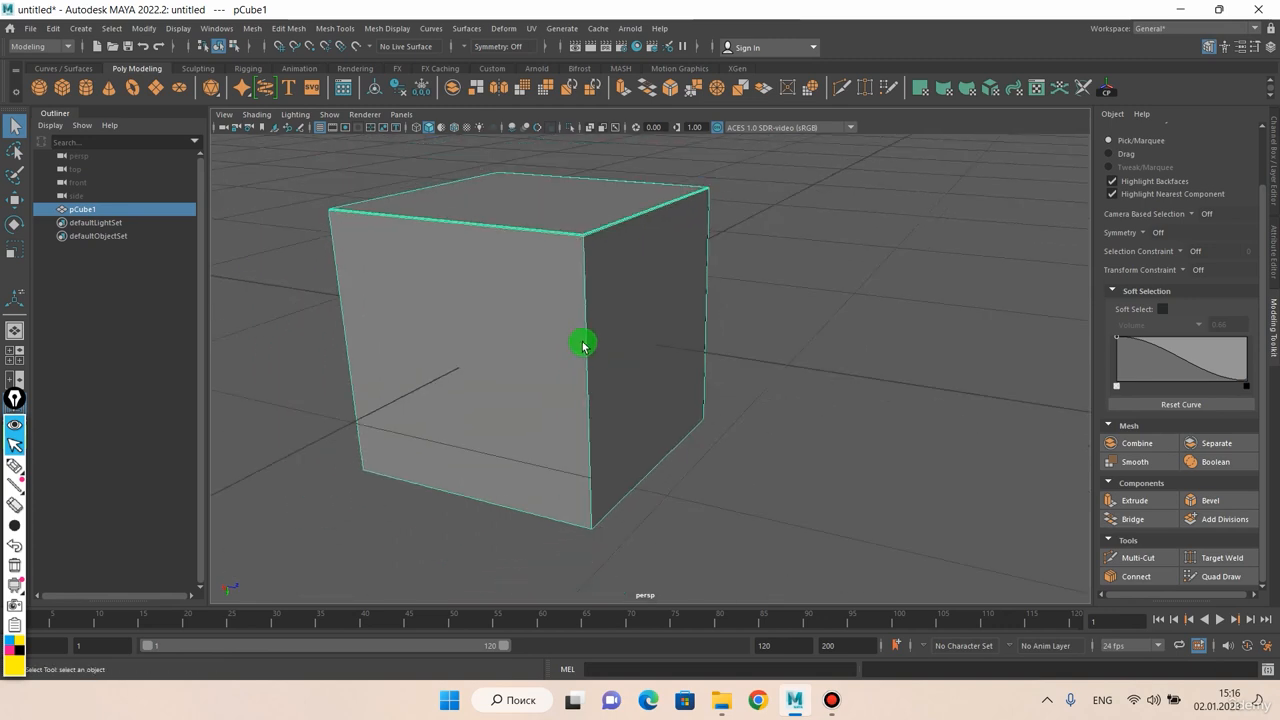
{"action": "mouse_move", "coordinate": [583, 334]}
{"action": "left_mouse_down", "text": "alt"}
{"action": "mouse_move", "coordinate": [563, 346]}
{"action": "mouse_move", "coordinate": [571, 335]}
{"action": "mouse_move", "coordinate": [594, 349]}
{"action": "mouse_move", "coordinate": [594, 309]}
{"action": "mouse_move", "coordinate": [581, 336]}
{"action": "left_mouse_up", "text": "alt"}
{"action": "right_click", "coordinate": [572, 332]}
{"action": "left_click", "coordinate": [574, 284]}
{"action": "left_click_drag", "start_coordinate": [571, 454], "coordinate": [564, 391], "text": "alt"}
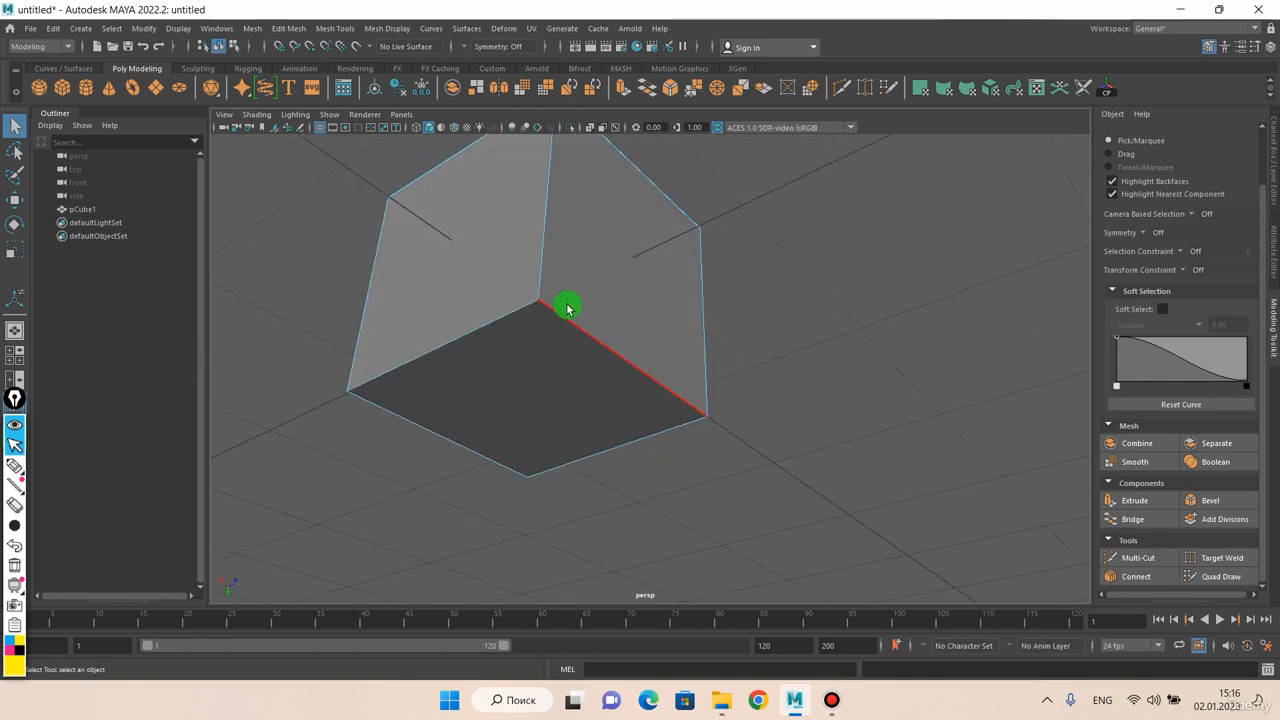
{"action": "left_click_drag", "start_coordinate": [566, 309], "coordinate": [569, 371], "text": "alt"}
{"action": "left_click_drag", "start_coordinate": [603, 257], "coordinate": [571, 334], "text": "alt"}
{"action": "scroll", "coordinate": [516, 375], "scroll_direction": "up", "scroll_amount": 2}
{"action": "scroll", "coordinate": [520, 337], "scroll_direction": "down", "scroll_amount": 3}
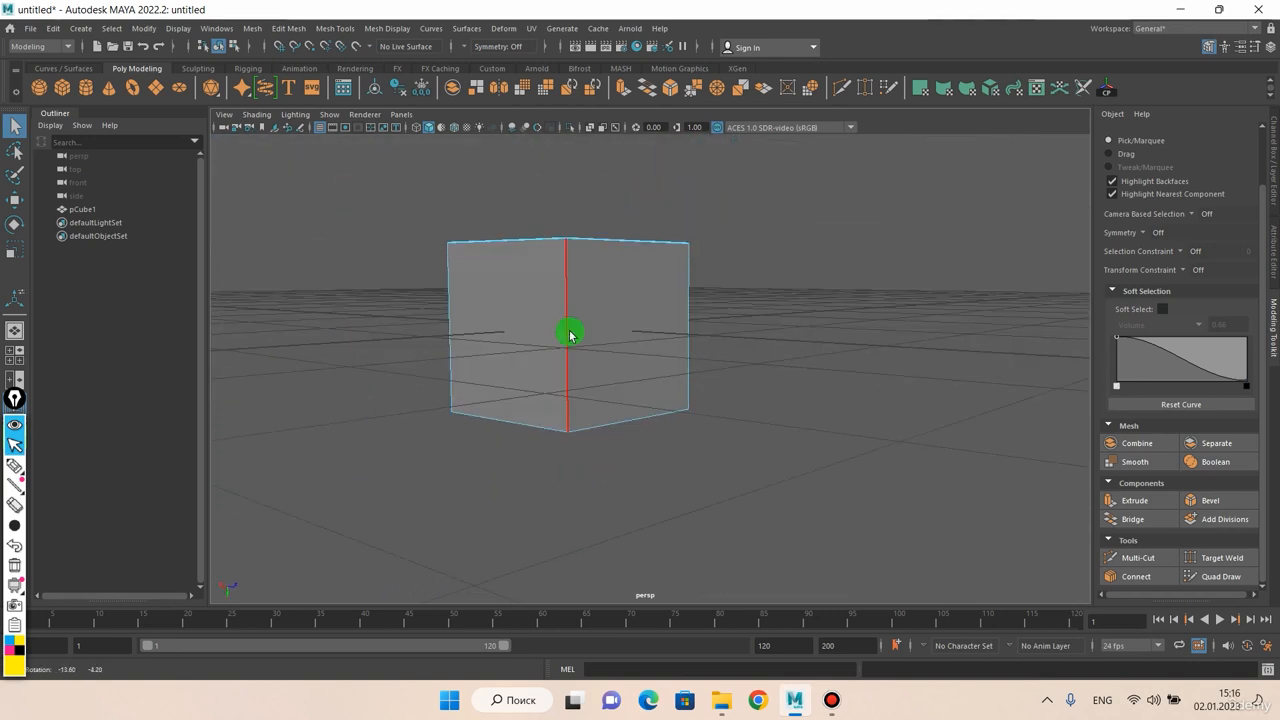
Insert a horizontal edge loop with Edge Flow around the cube's middle using Multi-Cut
{"action": "left_click", "coordinate": [1137, 557]}
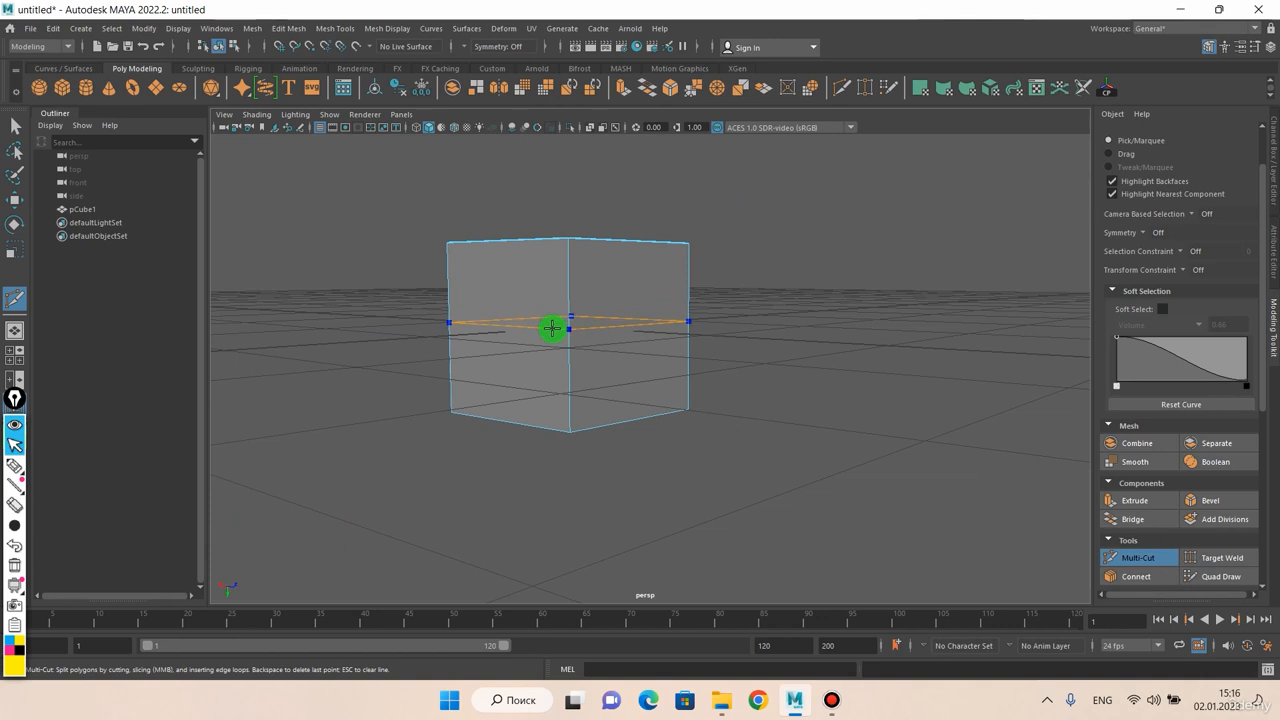
{"action": "right_click_drag", "start_coordinate": [651, 337], "coordinate": [651, 327], "text": "alt"}
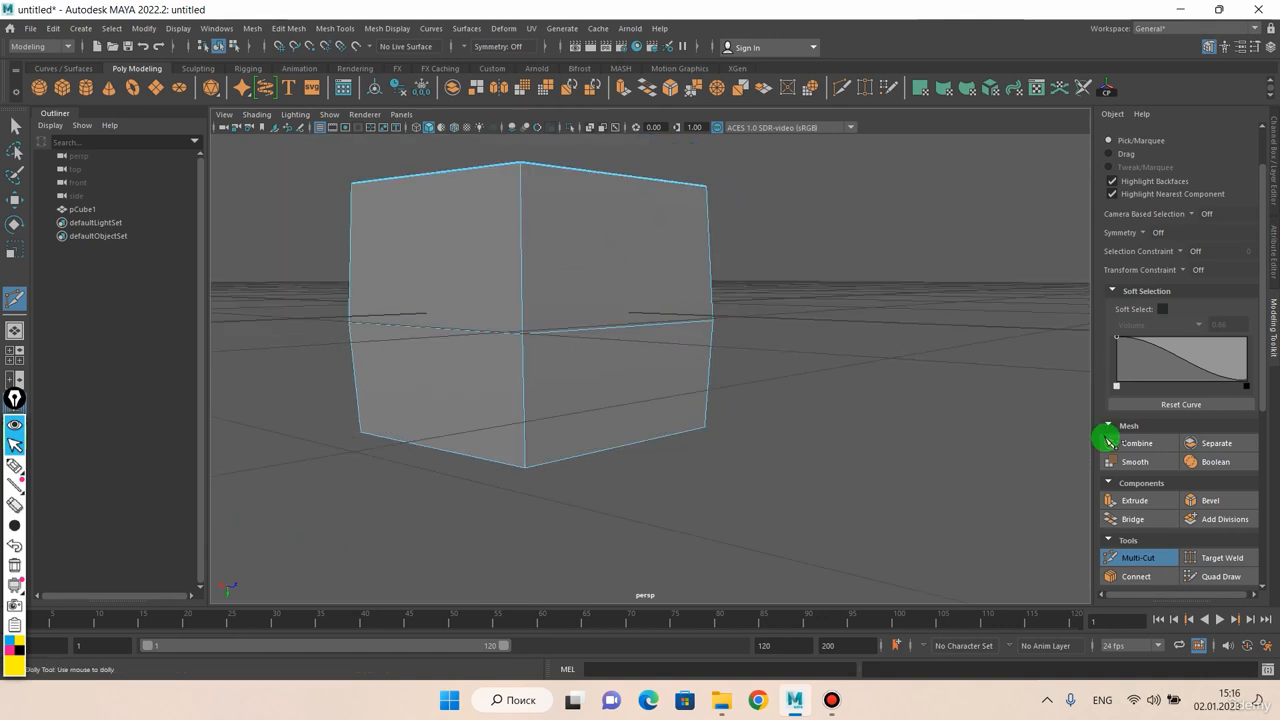
Undo the bulging edge loop and insert a straight one around the cube's middle with Edge Flow off
{"action": "scroll", "coordinate": [1204, 515], "scroll_direction": "down", "scroll_amount": 4}
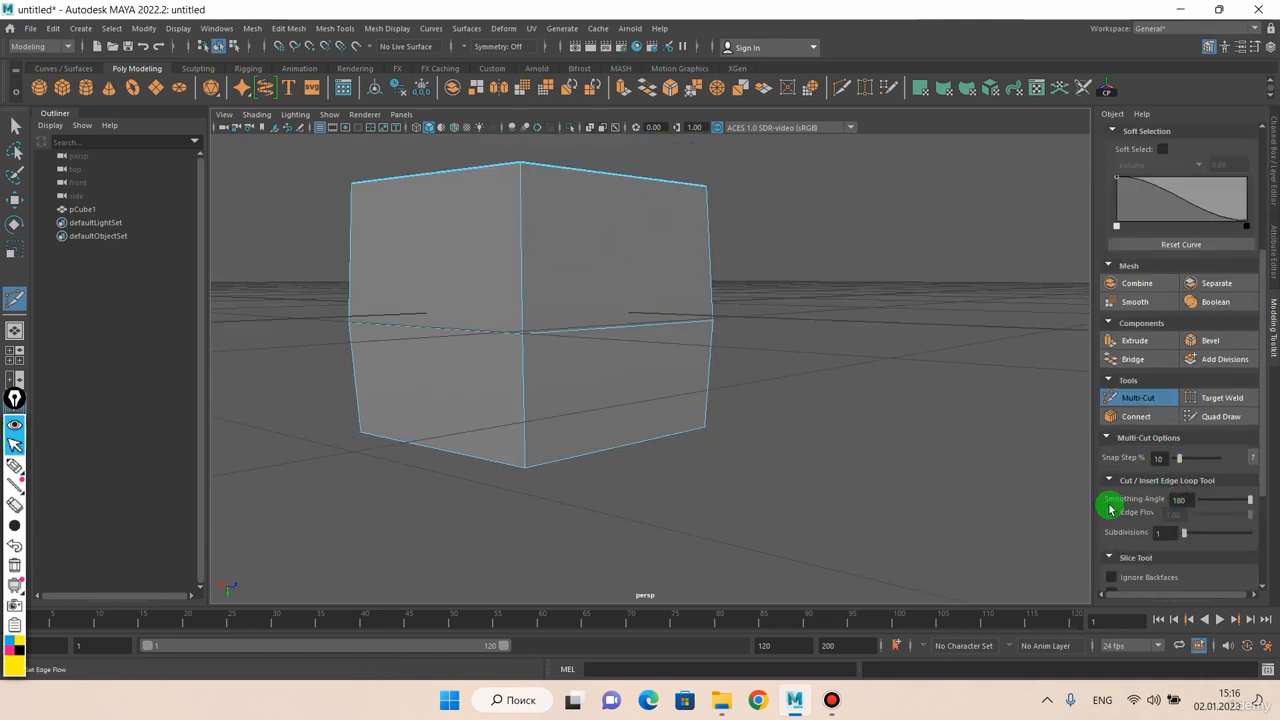
{"action": "key", "text": "ctrl+z"}
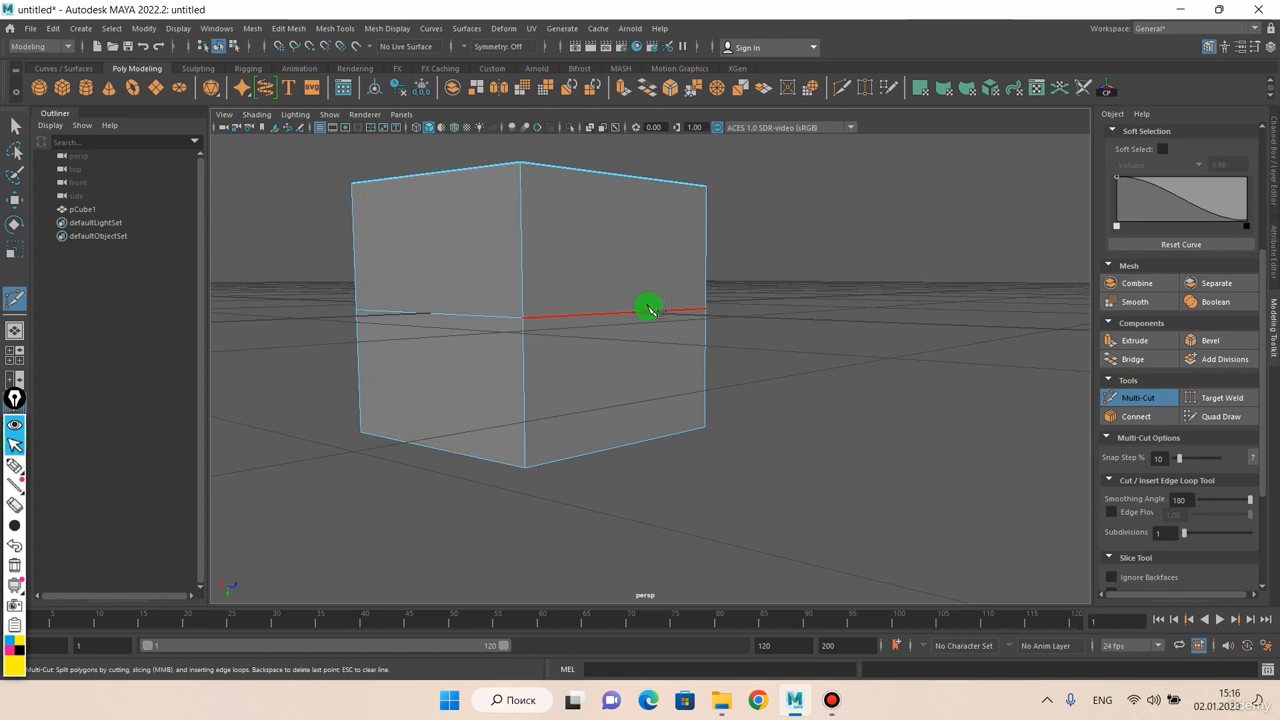
{"action": "left_click_drag", "start_coordinate": [650, 310], "coordinate": [594, 297], "text": "alt"}
{"action": "right_click_drag", "start_coordinate": [594, 297], "coordinate": [620, 314], "text": "alt"}
{"action": "middle_click_drag", "start_coordinate": [634, 317], "coordinate": [649, 320], "text": "alt"}
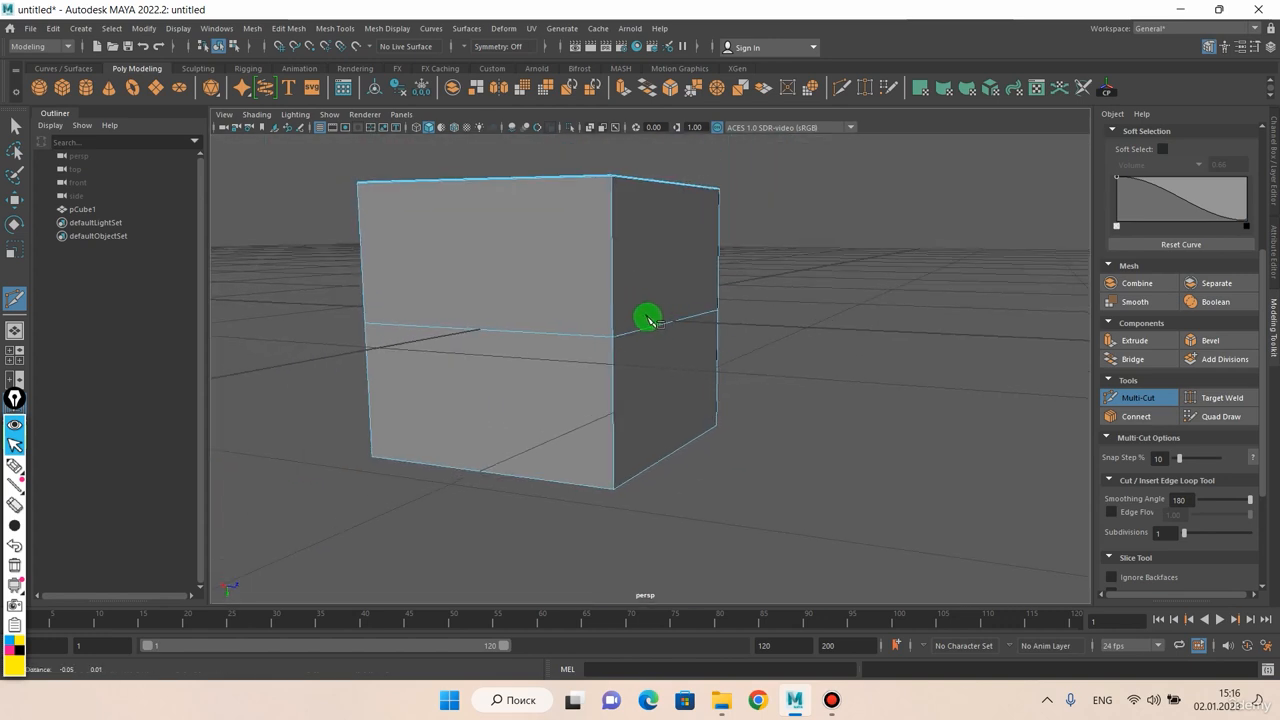
Undo the straight edge loop, reinsert it around the cube's middle, and leave Multi-Cut
{"action": "left_click", "coordinate": [647, 318], "text": "ctrl"}
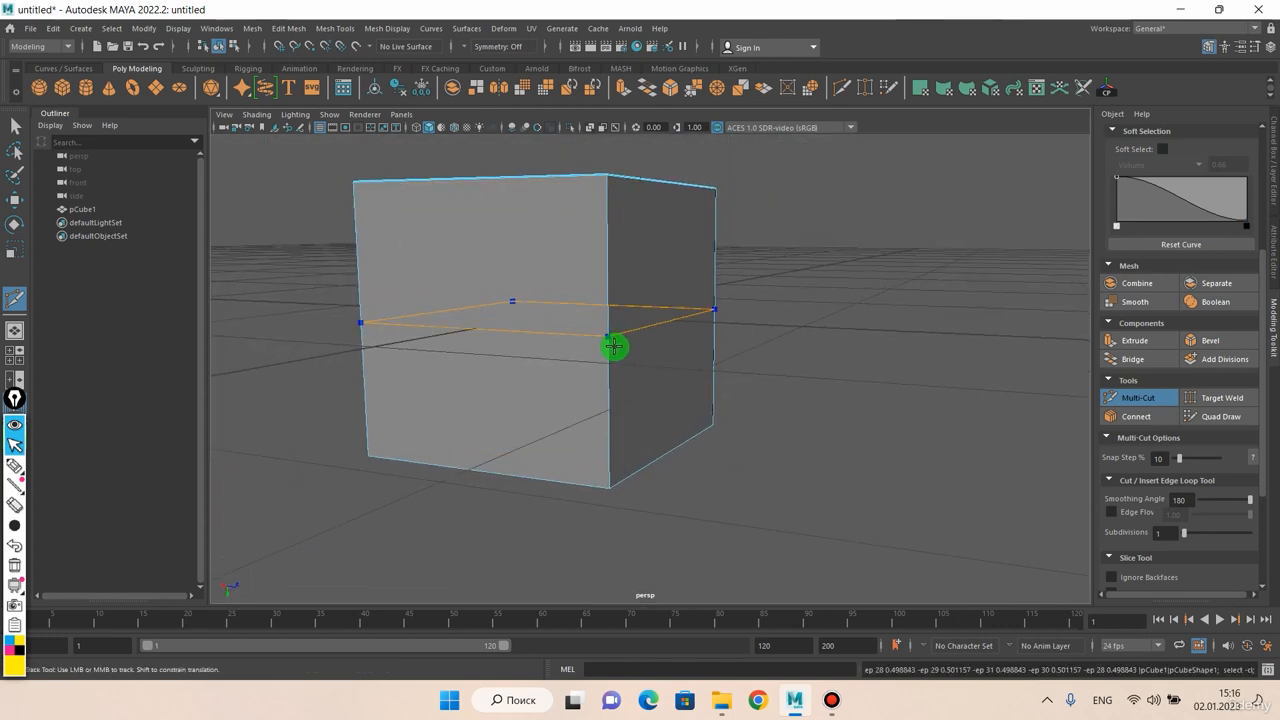
{"action": "key", "text": "ctrl+z"}
{"action": "left_click_drag", "start_coordinate": [714, 304], "coordinate": [671, 306], "text": "alt"}
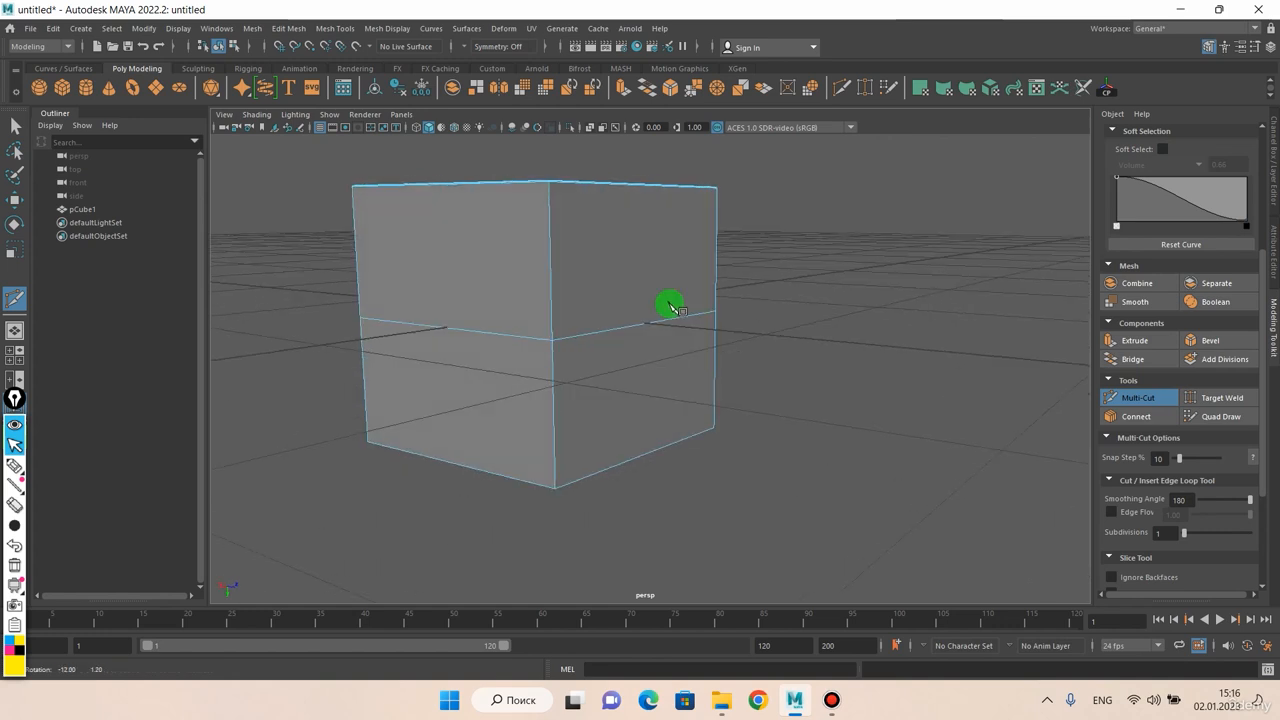
{"action": "right_click_drag", "start_coordinate": [630, 286], "coordinate": [690, 268]}
{"action": "right_click_drag", "start_coordinate": [553, 314], "coordinate": [550, 279]}
{"action": "key", "text": "q"}
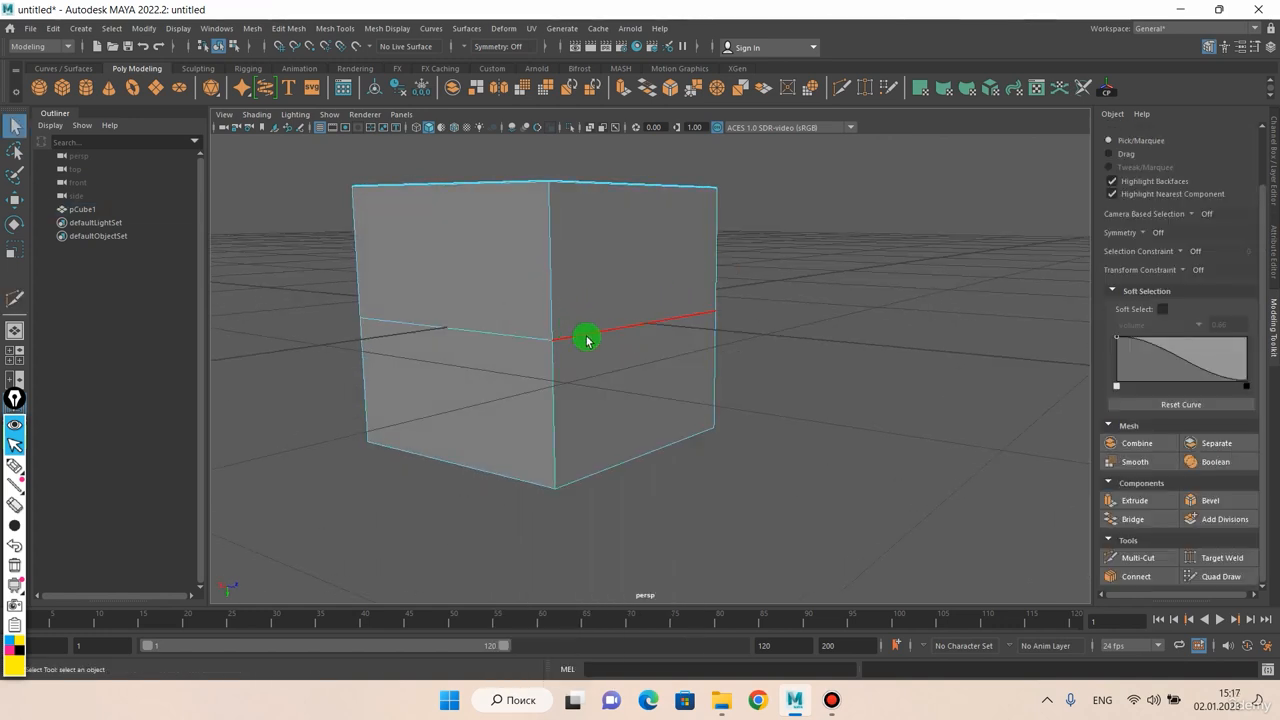
Select the middle edge loop and bevel it with a Fraction of 0.42
{"action": "left_click_drag", "start_coordinate": [590, 322], "coordinate": [634, 283], "text": "alt"}
{"action": "left_click", "coordinate": [602, 344]}
{"action": "key", "text": "ctrl+b"}
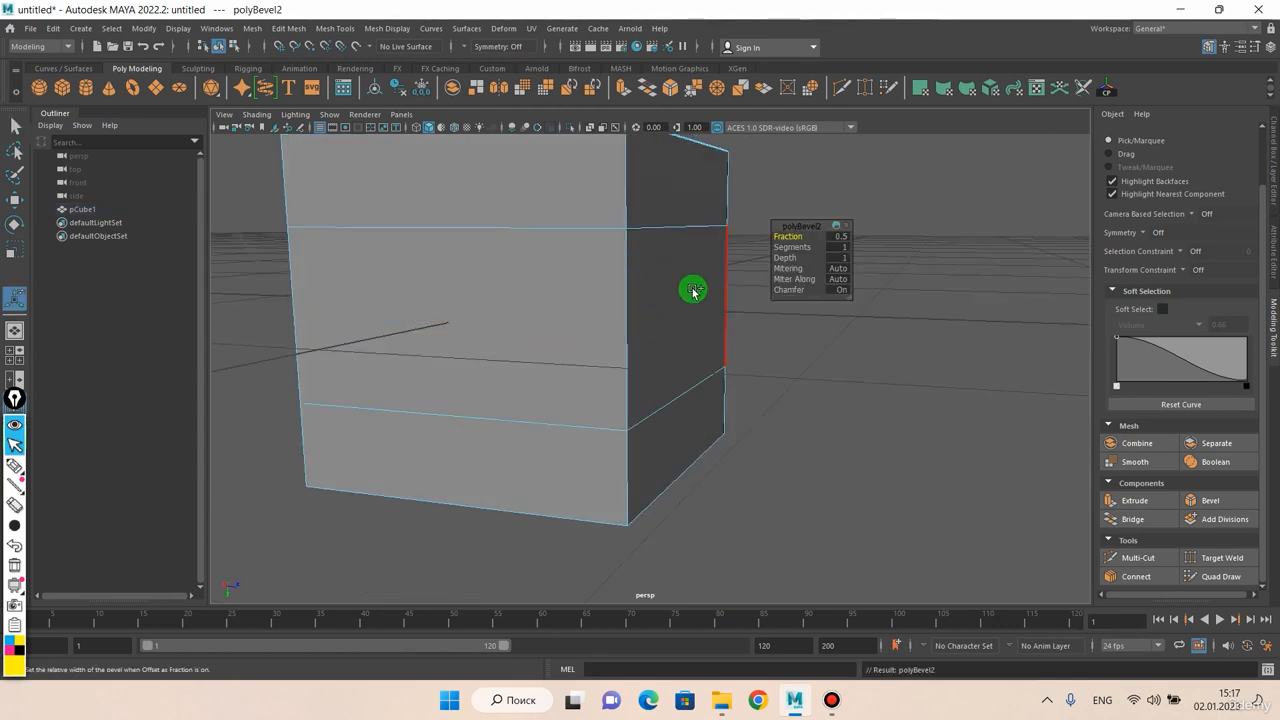
{"action": "middle_click_drag", "start_coordinate": [693, 291], "coordinate": [668, 331]}
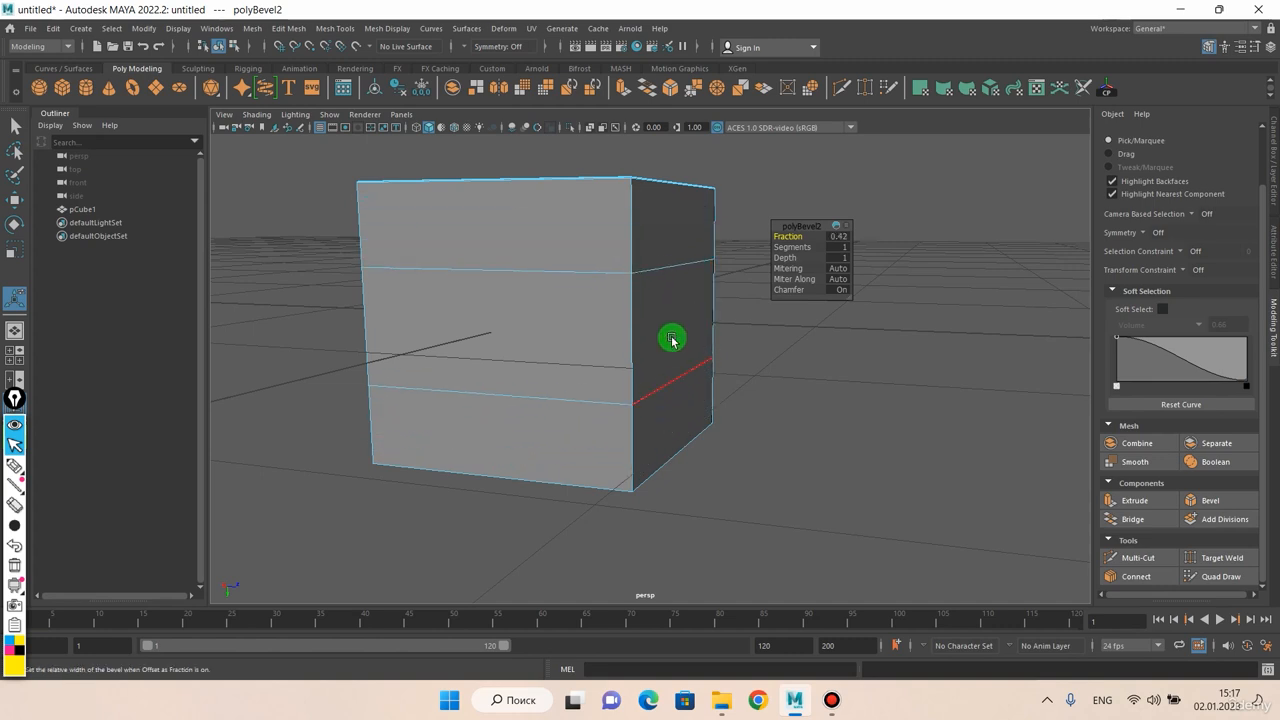
Extrude the upper and lower faces on one side of the cube with an Offset of 0.063
{"action": "right_click_drag", "start_coordinate": [570, 317], "coordinate": [574, 342]}
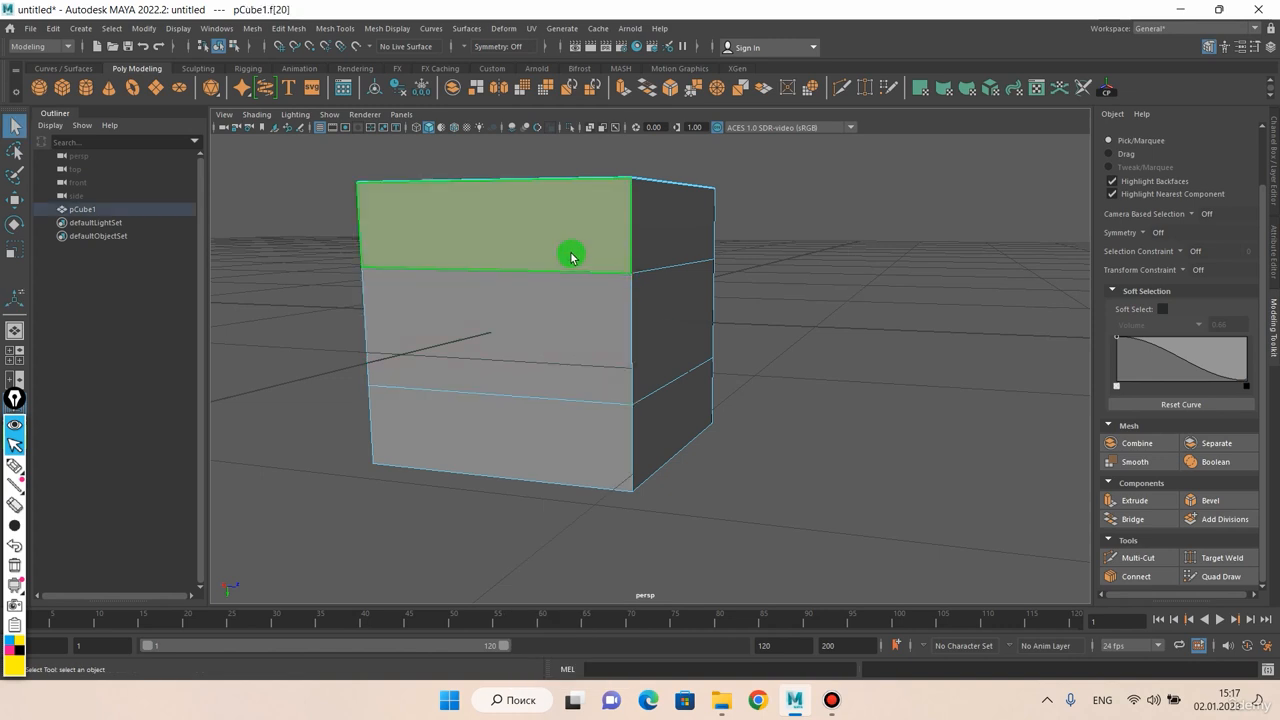
{"action": "left_click", "coordinate": [574, 254]}
{"action": "left_click", "coordinate": [509, 420], "text": "shift"}
{"action": "key", "text": "ctrl+e"}
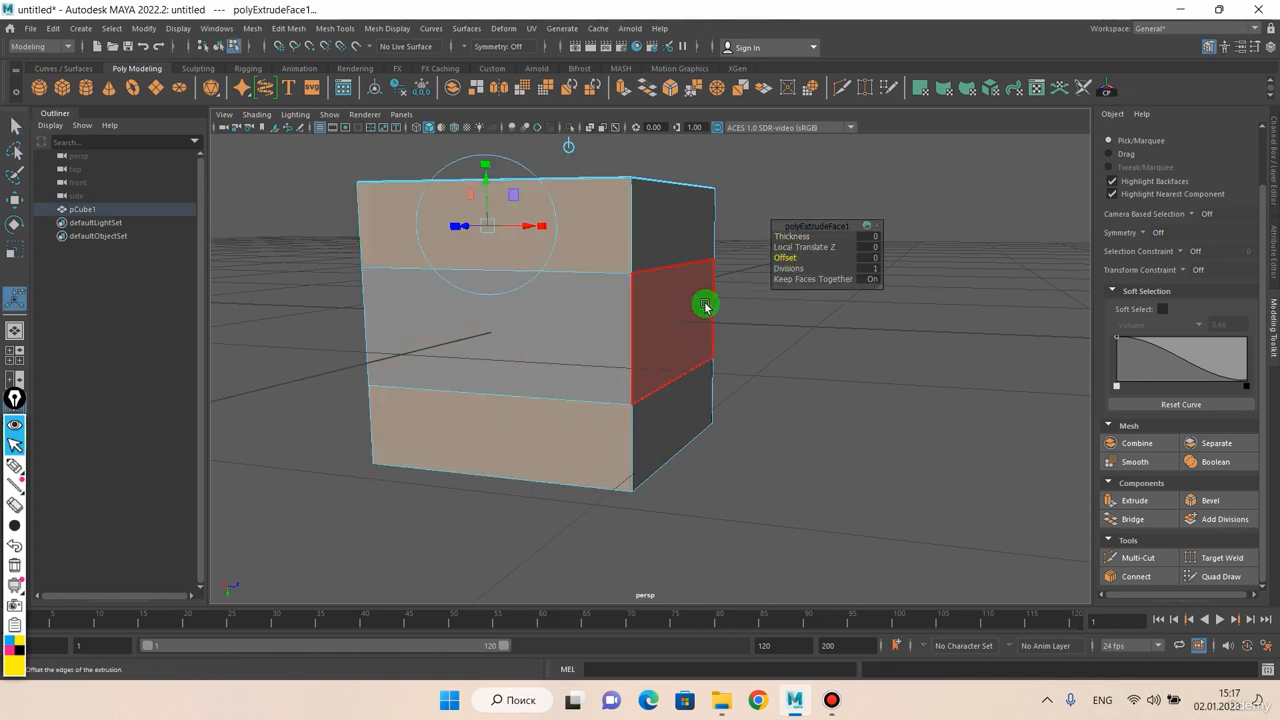
{"action": "middle_click_drag", "start_coordinate": [705, 305], "coordinate": [747, 302]}
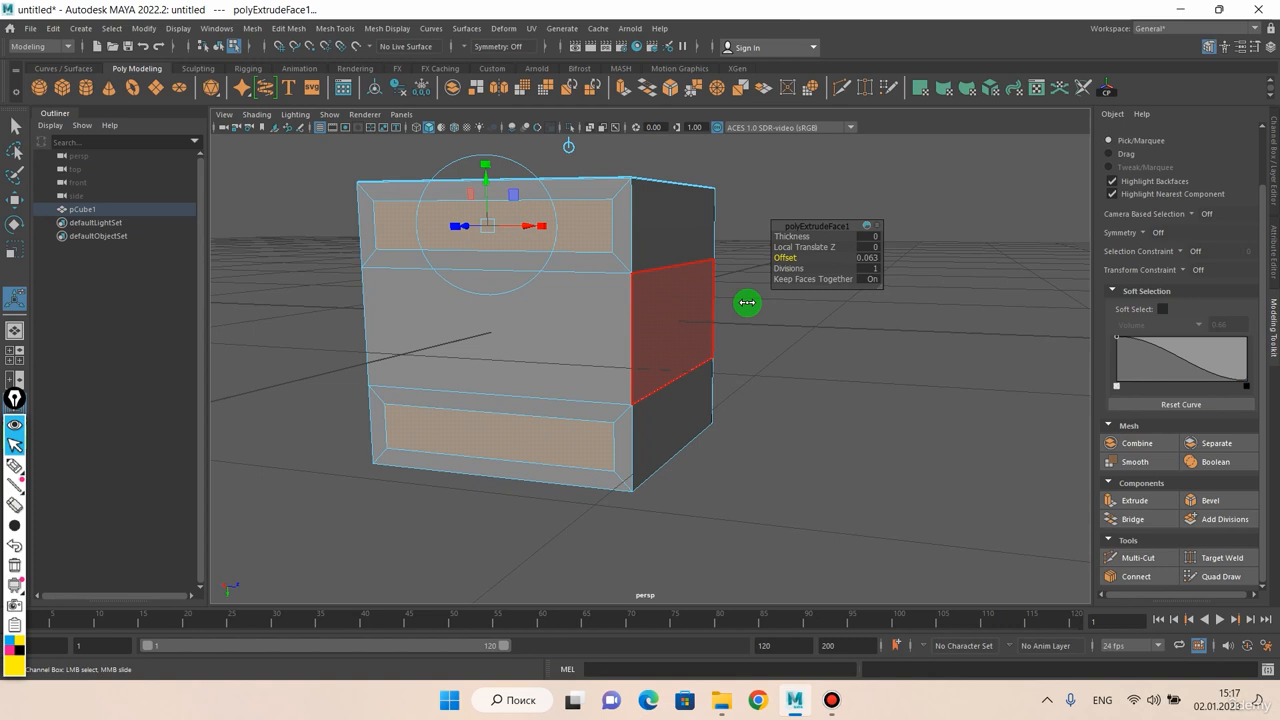
Extrude the two inset faces again with a Thickness of -0.028 to recess them
{"action": "left_click_drag", "start_coordinate": [648, 344], "coordinate": [609, 354], "text": "alt"}
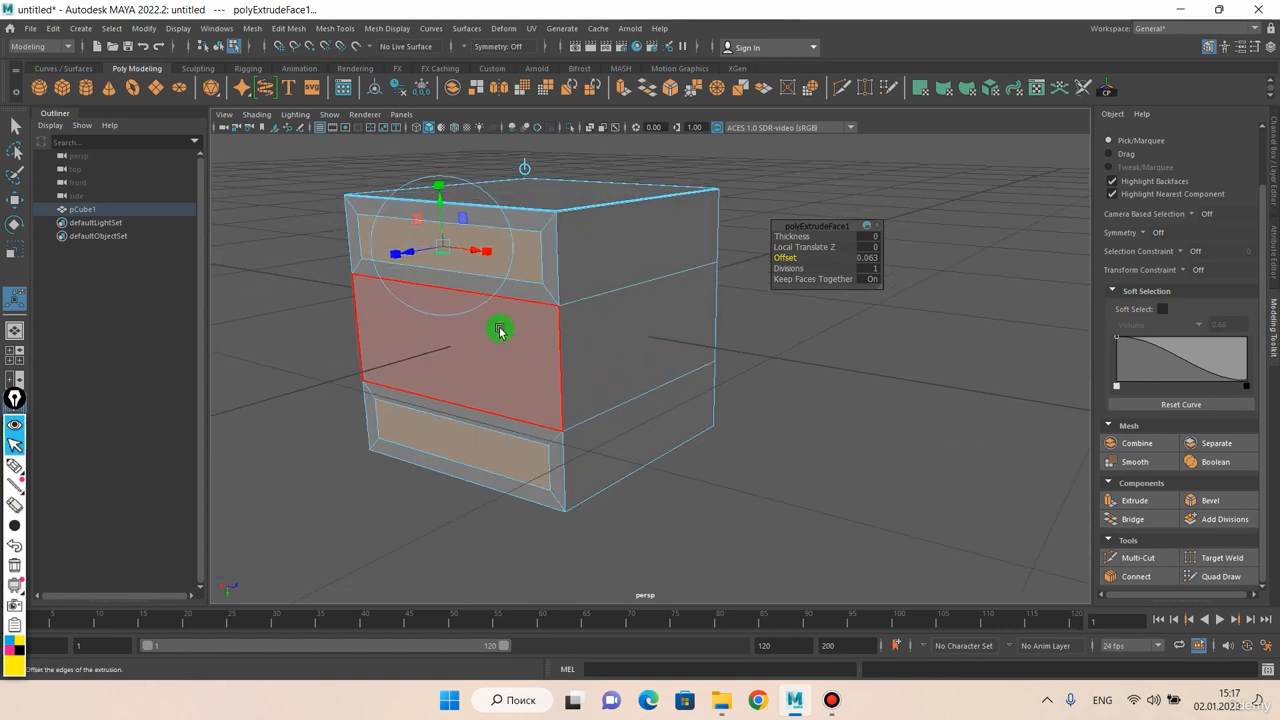
{"action": "key", "text": "ctrl+e"}
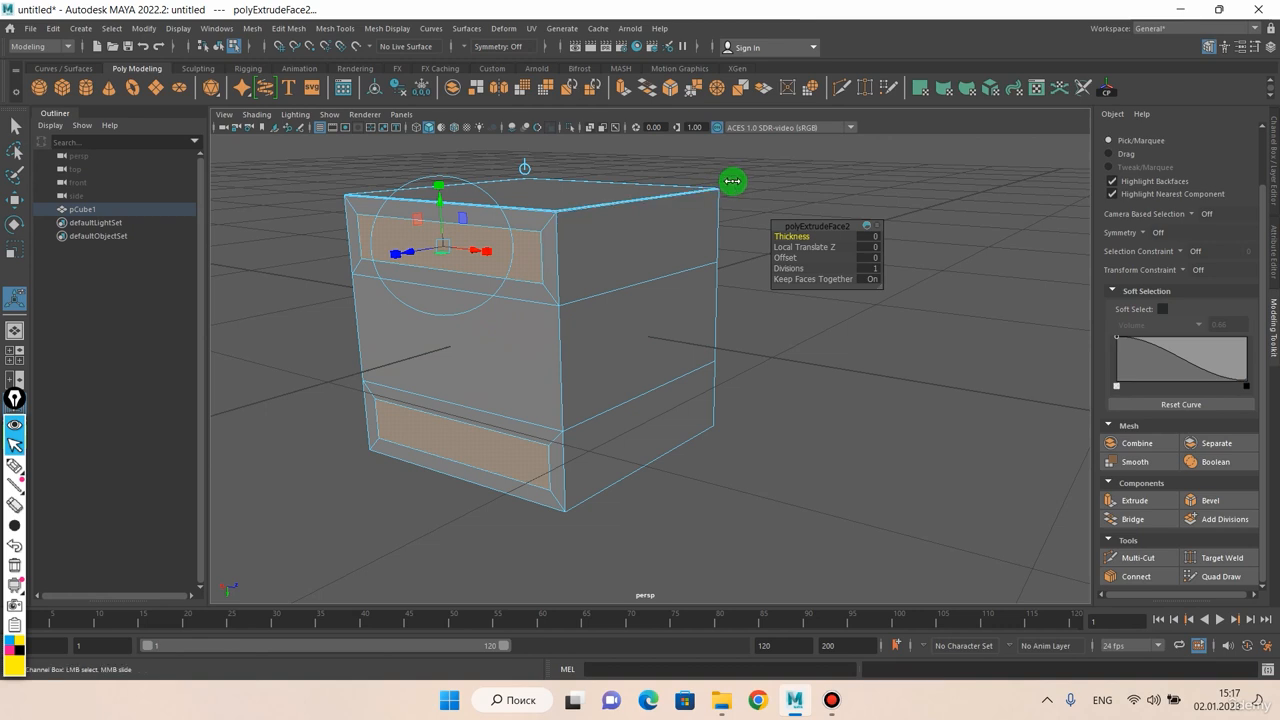
{"action": "middle_click_drag", "start_coordinate": [732, 181], "coordinate": [720, 198]}
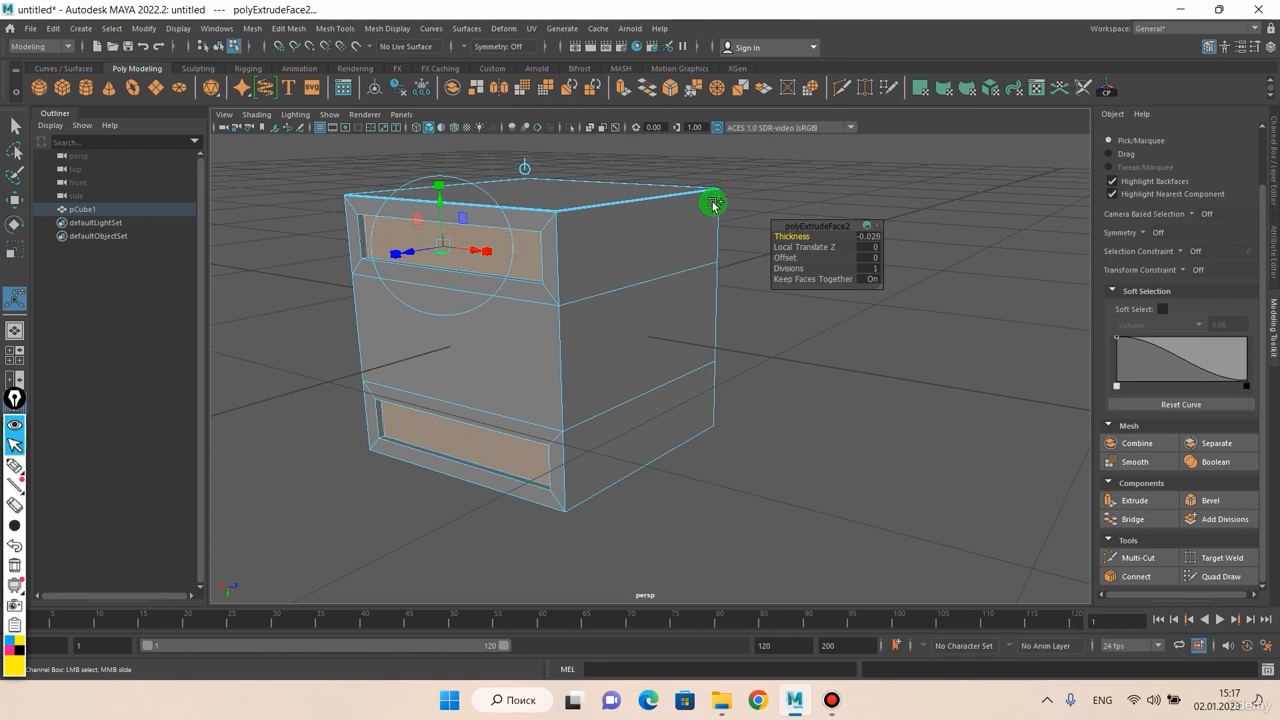
Return to object selection with the model deselected and examine the recessed panels
{"action": "left_click_drag", "start_coordinate": [573, 296], "coordinate": [611, 285], "text": "alt"}
{"action": "left_click", "coordinate": [782, 193]}
{"action": "scroll", "coordinate": [757, 230], "scroll_direction": "down", "scroll_amount": 3}
{"action": "left_click_drag", "start_coordinate": [754, 233], "coordinate": [686, 243], "text": "alt"}
{"action": "right_click_drag", "start_coordinate": [686, 243], "coordinate": [691, 229]}
{"action": "left_click_drag", "start_coordinate": [691, 229], "coordinate": [620, 271], "text": "alt"}
Delete the cube with the recessed panels
{"action": "left_click", "coordinate": [606, 327]}
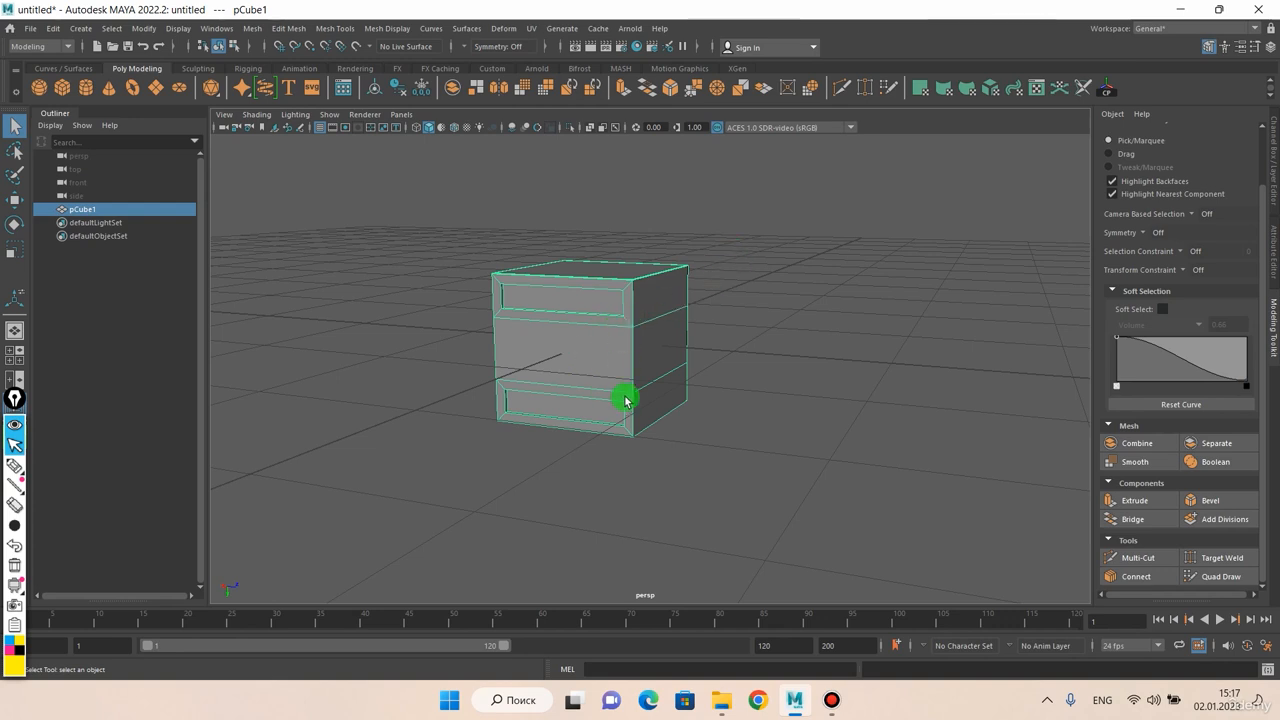
{"action": "scroll", "coordinate": [625, 400], "scroll_direction": "up", "scroll_amount": 2}
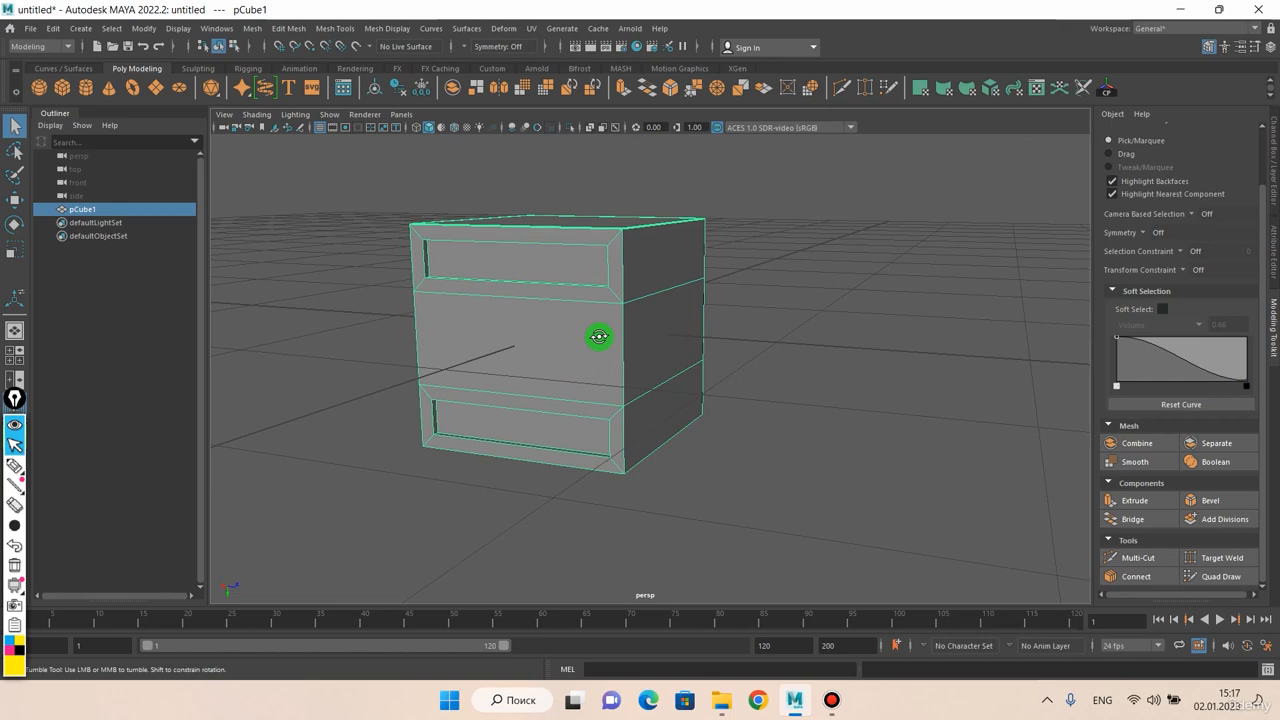
{"action": "mouse_move", "coordinate": [598, 336]}
{"action": "left_mouse_down", "text": "alt"}
{"action": "mouse_move", "coordinate": [574, 340]}
{"action": "mouse_move", "coordinate": [600, 320]}
{"action": "mouse_move", "coordinate": [591, 334]}
{"action": "left_mouse_up", "text": "alt"}
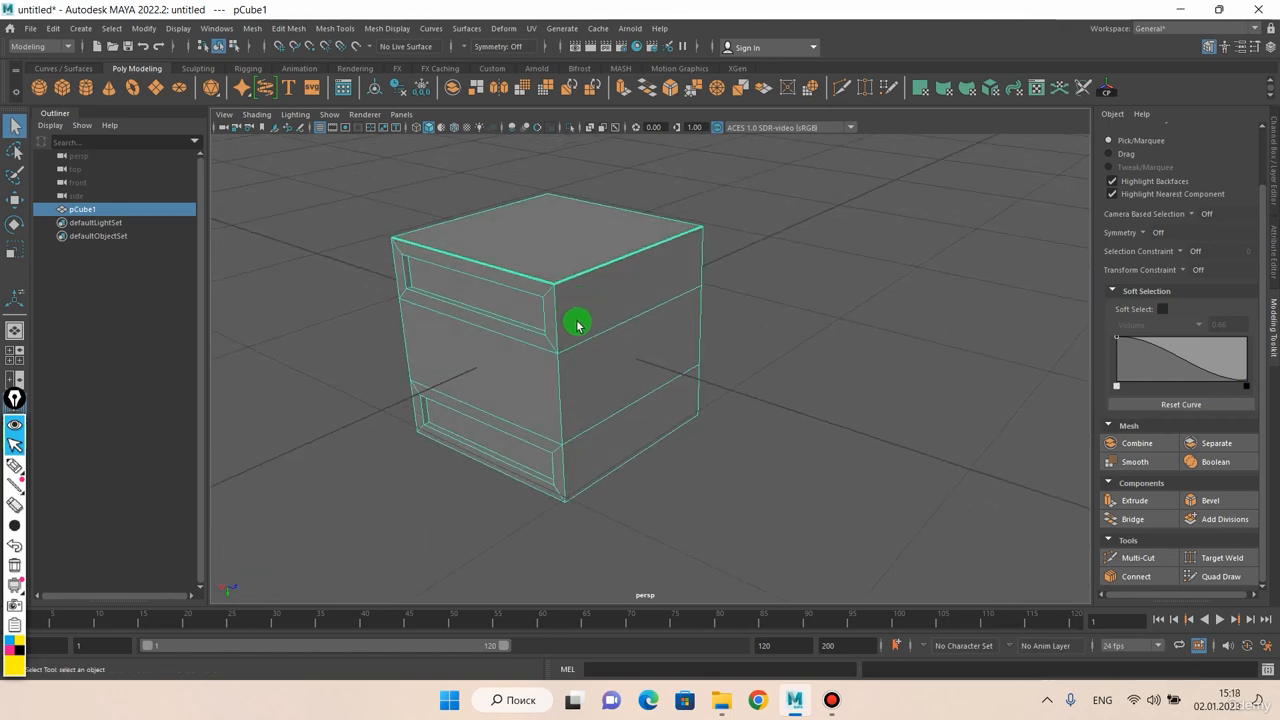
{"action": "key", "text": "Delete"}
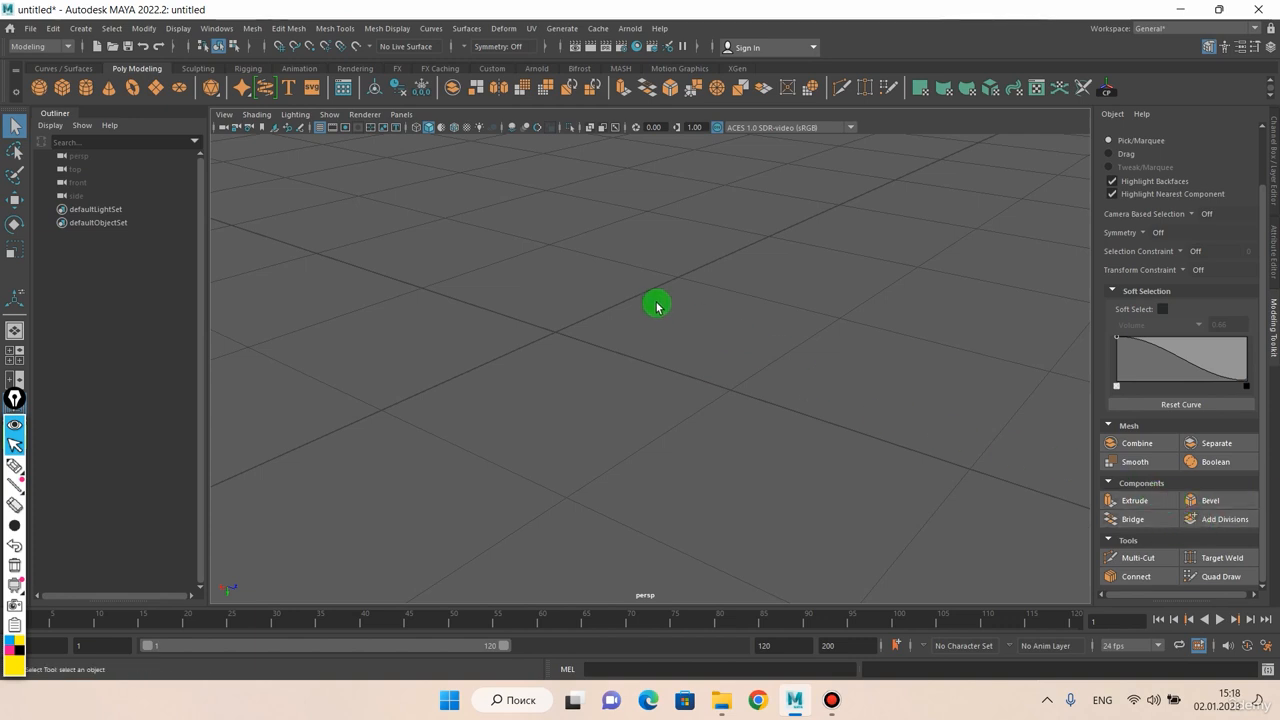
Create a new polygon cube at the grid origin
{"action": "right_click_drag", "start_coordinate": [583, 322], "coordinate": [629, 322], "text": "shift"}
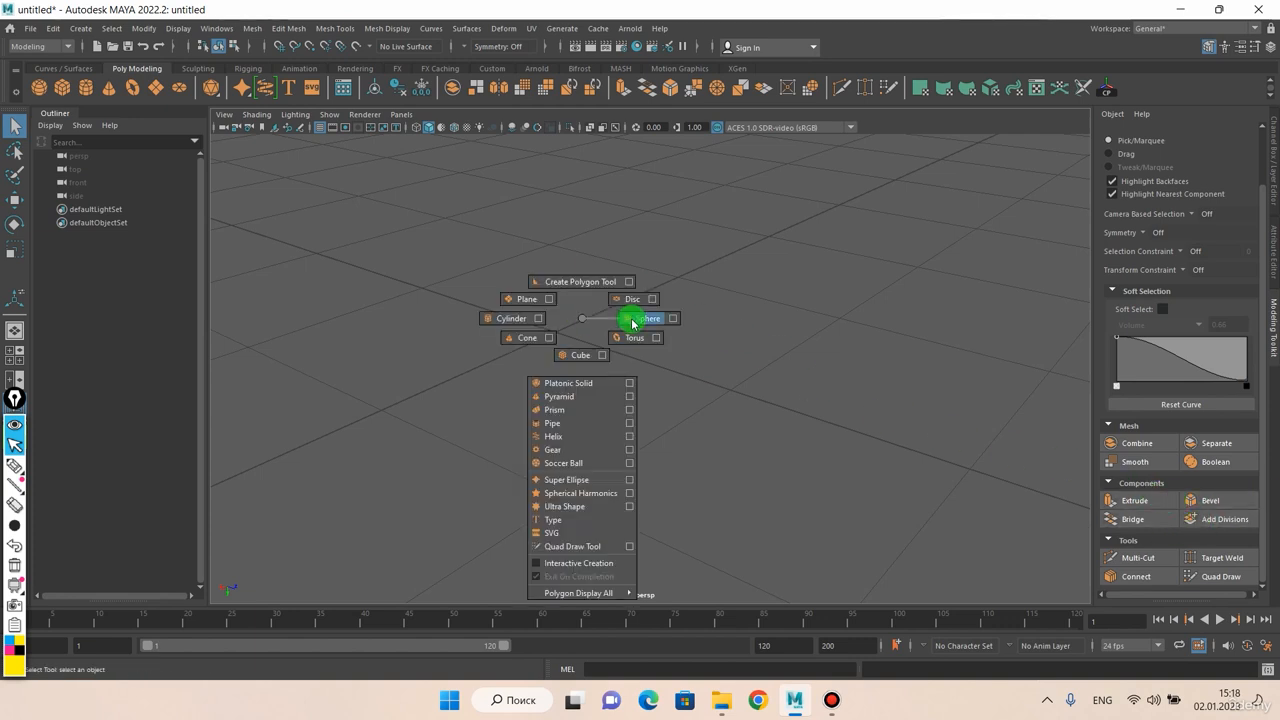
{"action": "right_click_drag", "start_coordinate": [567, 354], "coordinate": [578, 356], "text": "shift"}
{"action": "scroll", "coordinate": [659, 333], "scroll_direction": "down", "scroll_amount": 3}
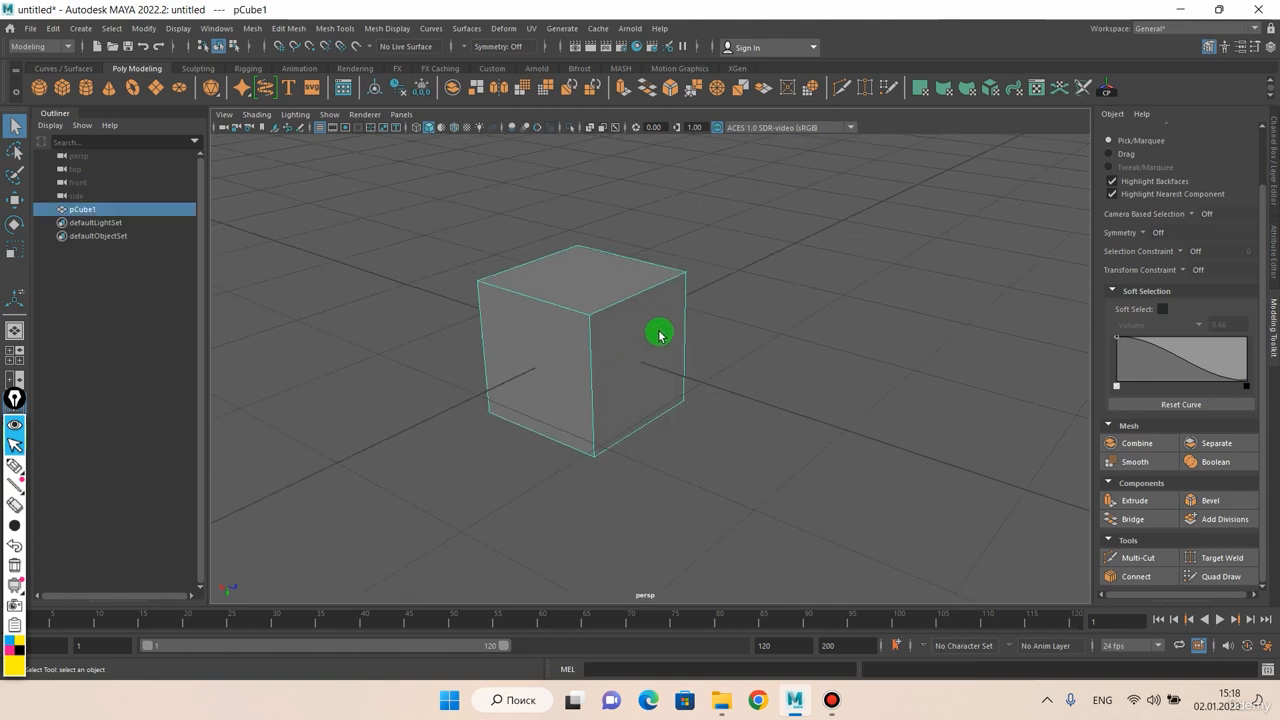
Duplicate the cube and move the copy about 1.532 cm along X beside the original
{"action": "mouse_move", "coordinate": [693, 329]}
{"action": "left_mouse_down", "text": "alt"}
{"action": "mouse_move", "coordinate": [473, 336]}
{"action": "mouse_move", "coordinate": [569, 346]}
{"action": "left_mouse_up", "text": "alt"}
{"action": "scroll", "coordinate": [613, 331], "scroll_direction": "down", "scroll_amount": 3}
{"action": "key", "text": "w"}
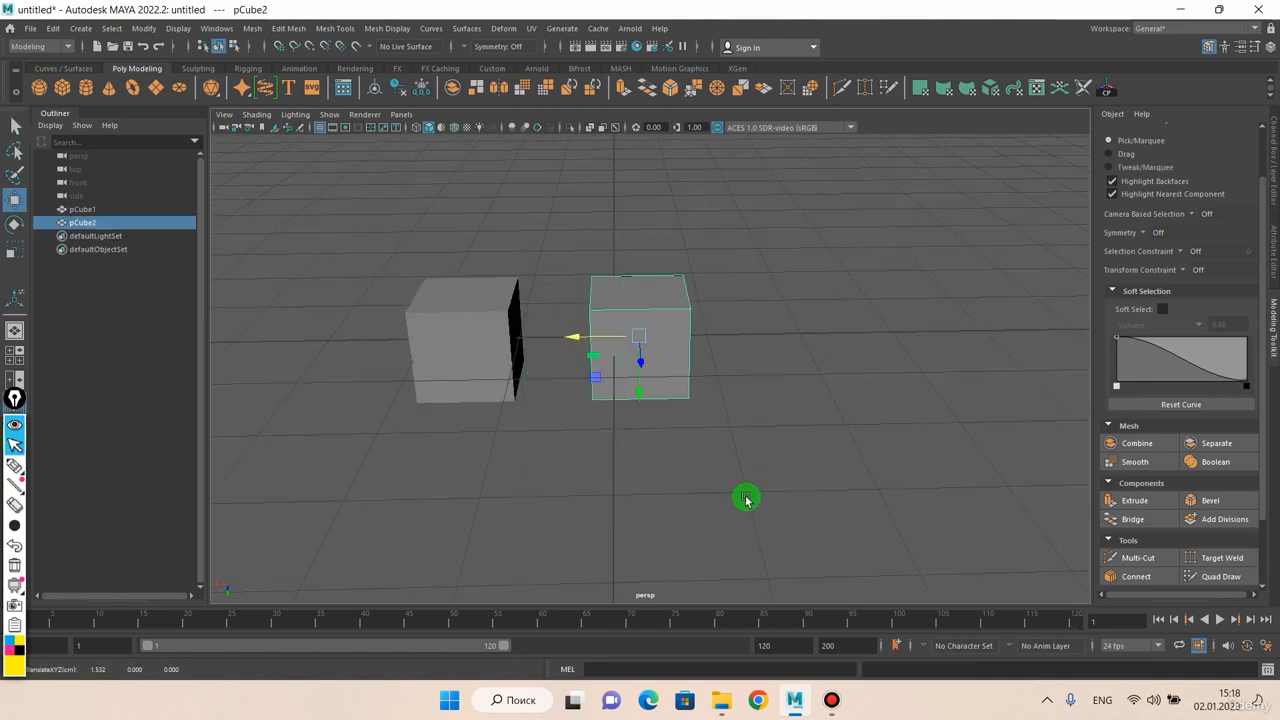
{"action": "key", "text": "q"}
Select both cubes and combine them into a single object
{"action": "left_click_drag", "start_coordinate": [790, 505], "coordinate": [433, 205]}
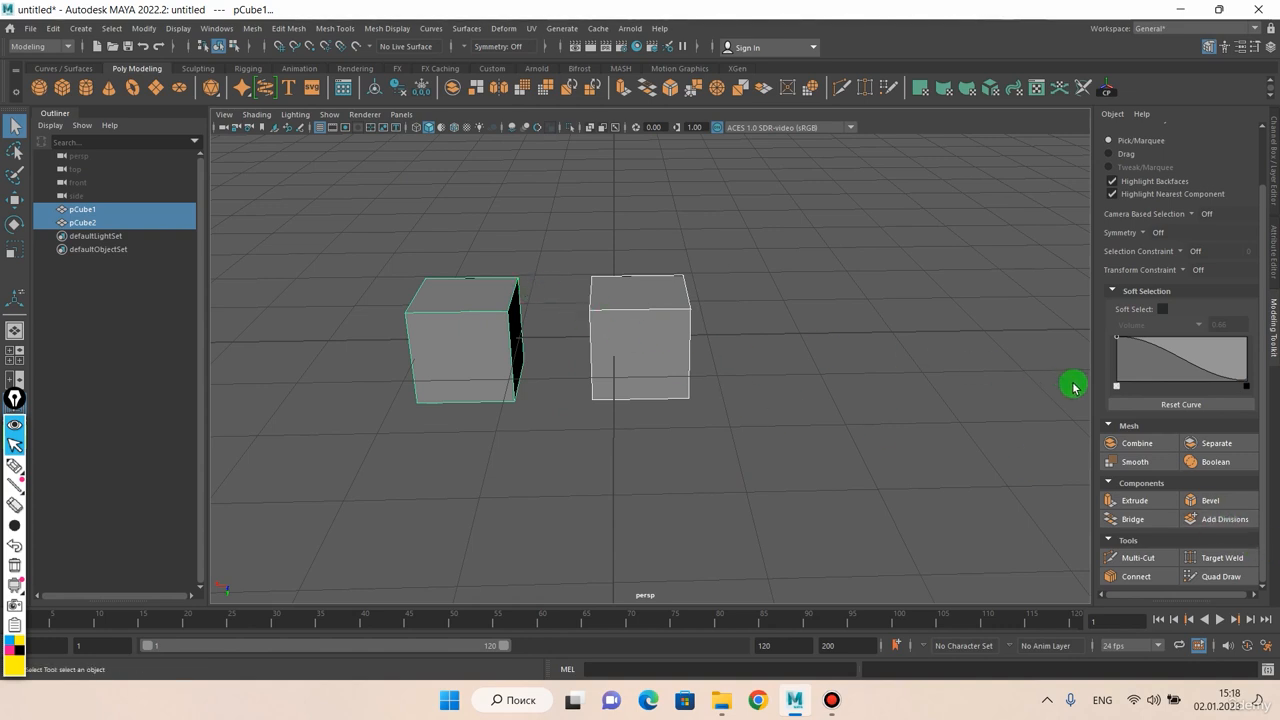
{"action": "left_click", "coordinate": [1137, 444]}
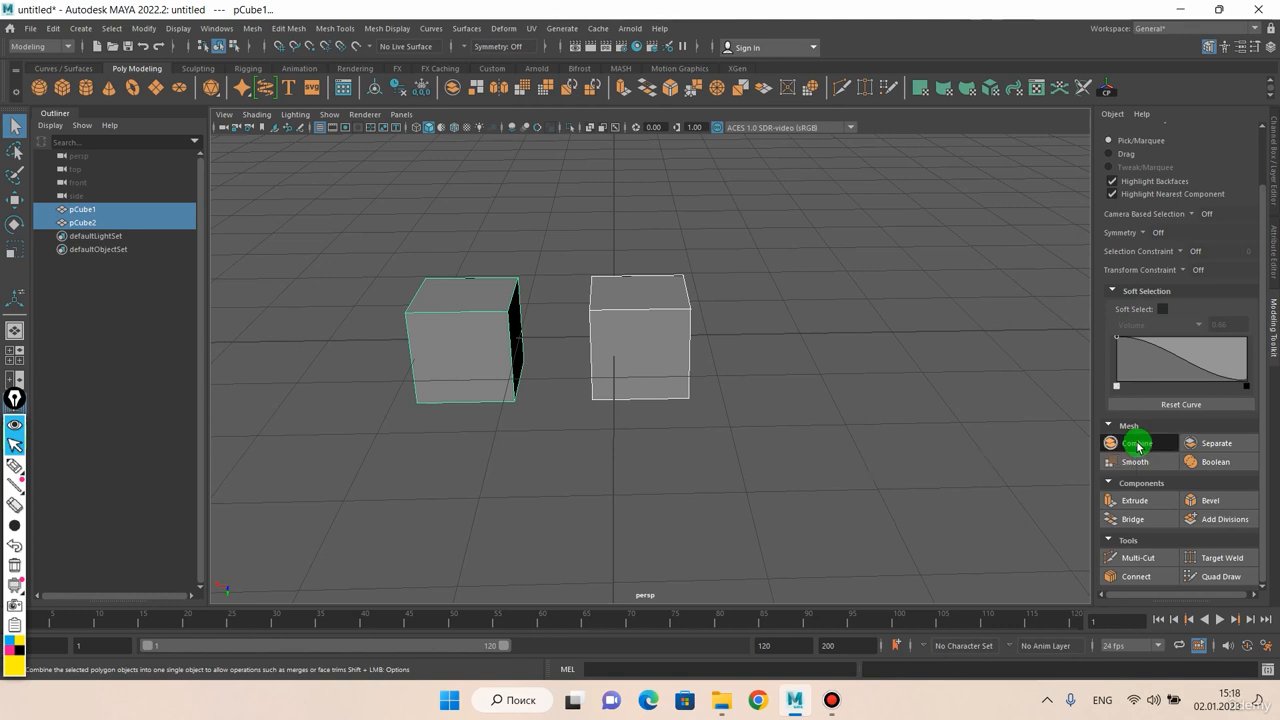
Switch the combined object to face selection and select the two cube faces that look toward each other
{"action": "right_click", "coordinate": [653, 348]}
{"action": "right_click_drag", "start_coordinate": [659, 355], "coordinate": [654, 376]}
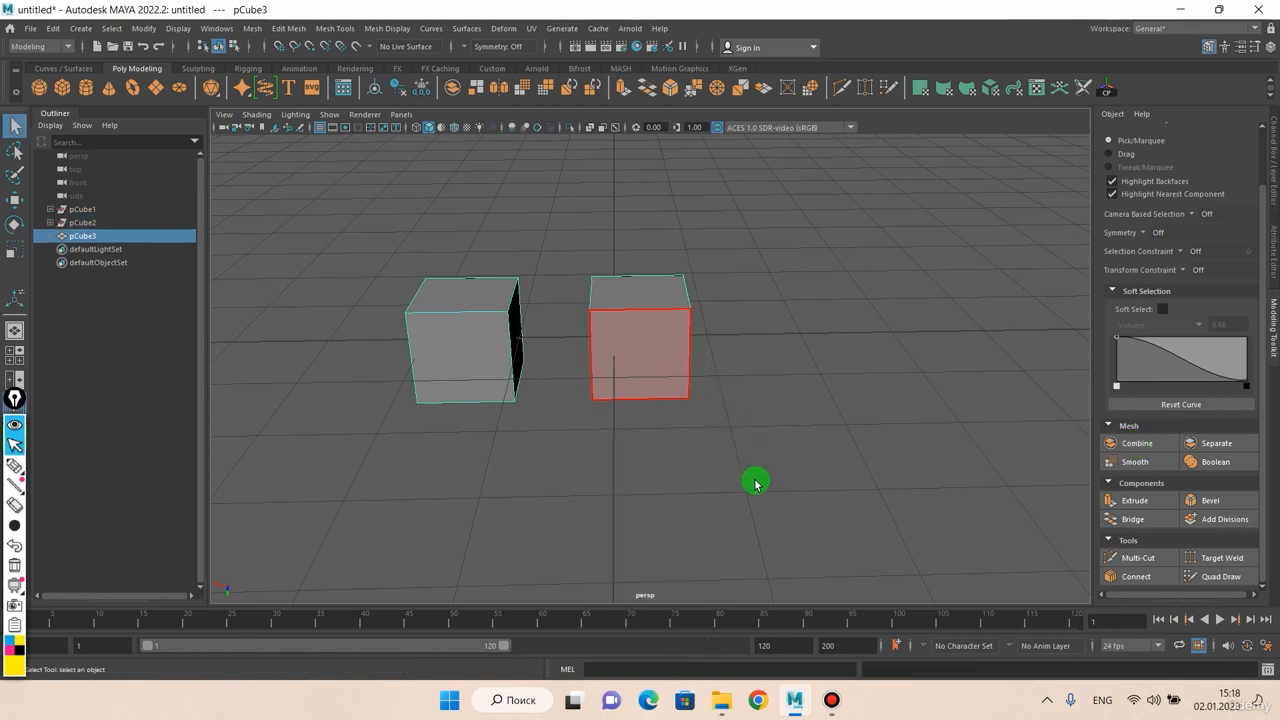
{"action": "left_click_drag", "start_coordinate": [756, 481], "coordinate": [557, 173]}
{"action": "key", "text": "w"}
{"action": "left_click_drag", "start_coordinate": [598, 337], "coordinate": [683, 325]}
{"action": "left_click", "coordinate": [464, 295]}
{"action": "left_click", "coordinate": [882, 286], "text": "shift"}
{"action": "left_click_drag", "start_coordinate": [798, 284], "coordinate": [549, 291], "text": "alt"}
{"action": "mouse_move", "coordinate": [645, 289]}
{"action": "left_mouse_down", "text": "alt"}
{"action": "mouse_move", "coordinate": [617, 286]}
{"action": "mouse_move", "coordinate": [645, 290]}
{"action": "left_mouse_up", "text": "alt"}
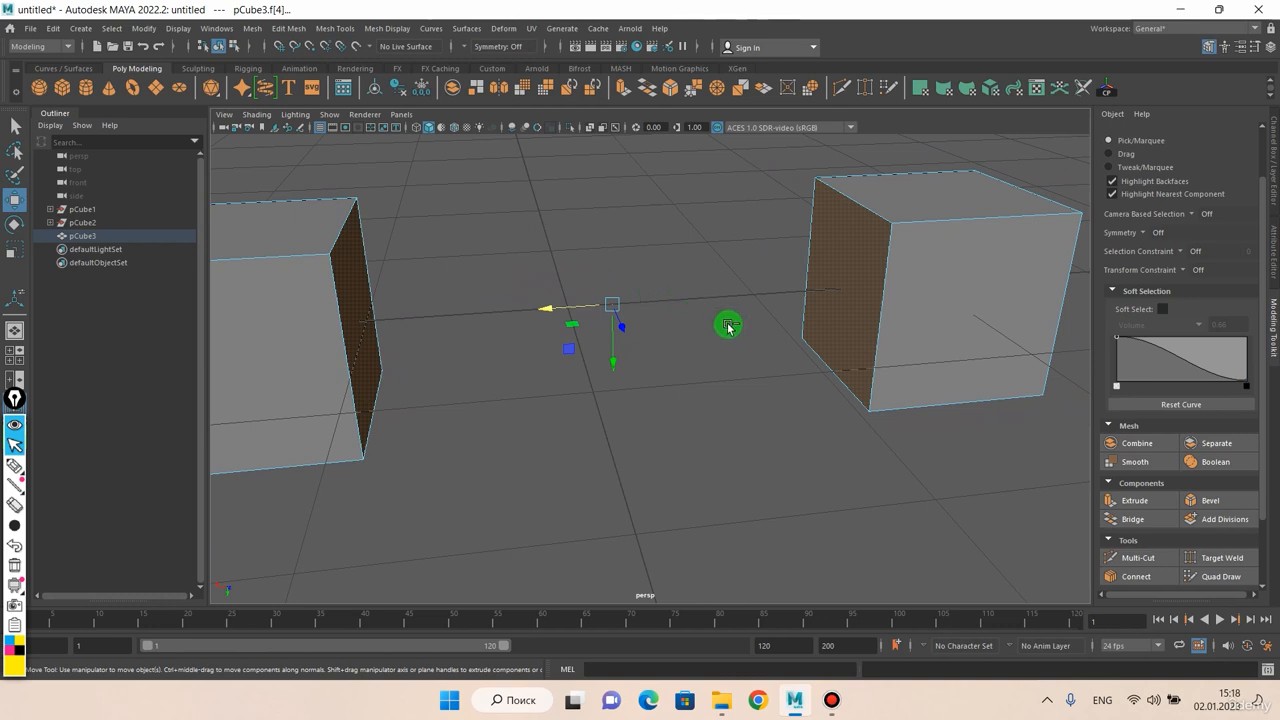
Extrude the two facing faces in place with an offset of 0.287
{"action": "key", "text": "ctrl+e"}
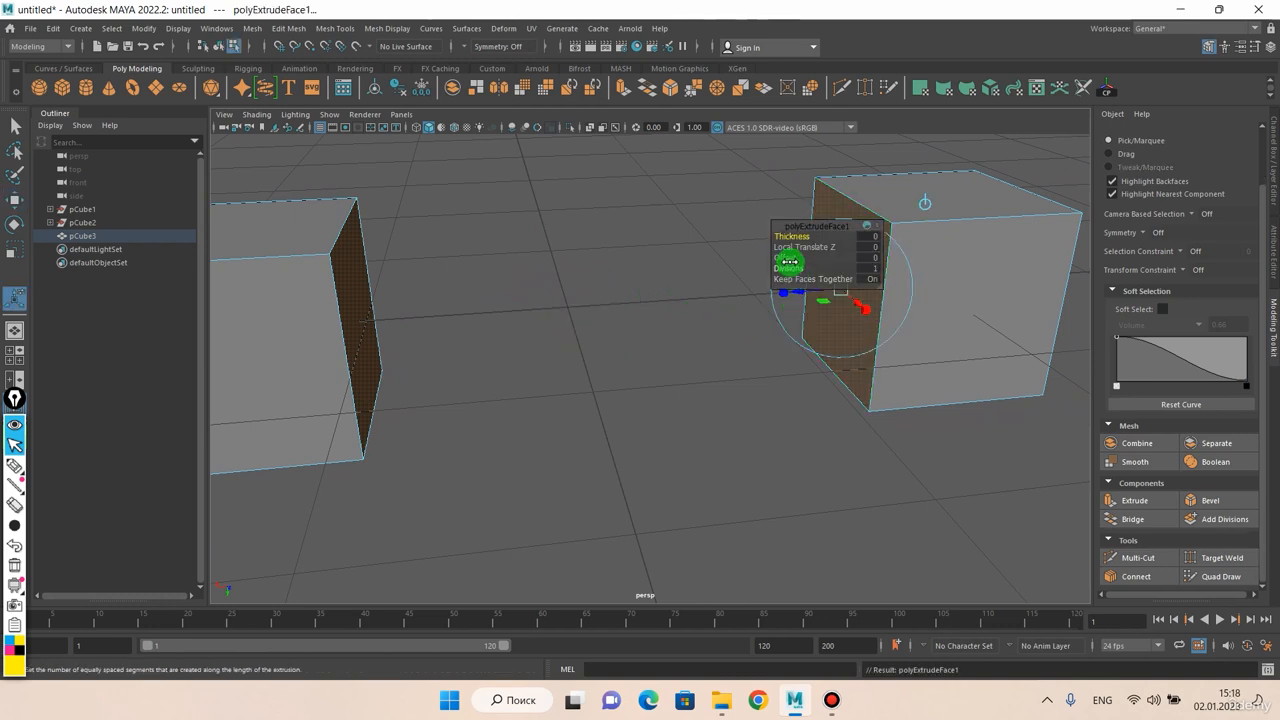
{"action": "left_click_drag", "start_coordinate": [698, 319], "coordinate": [1014, 291]}
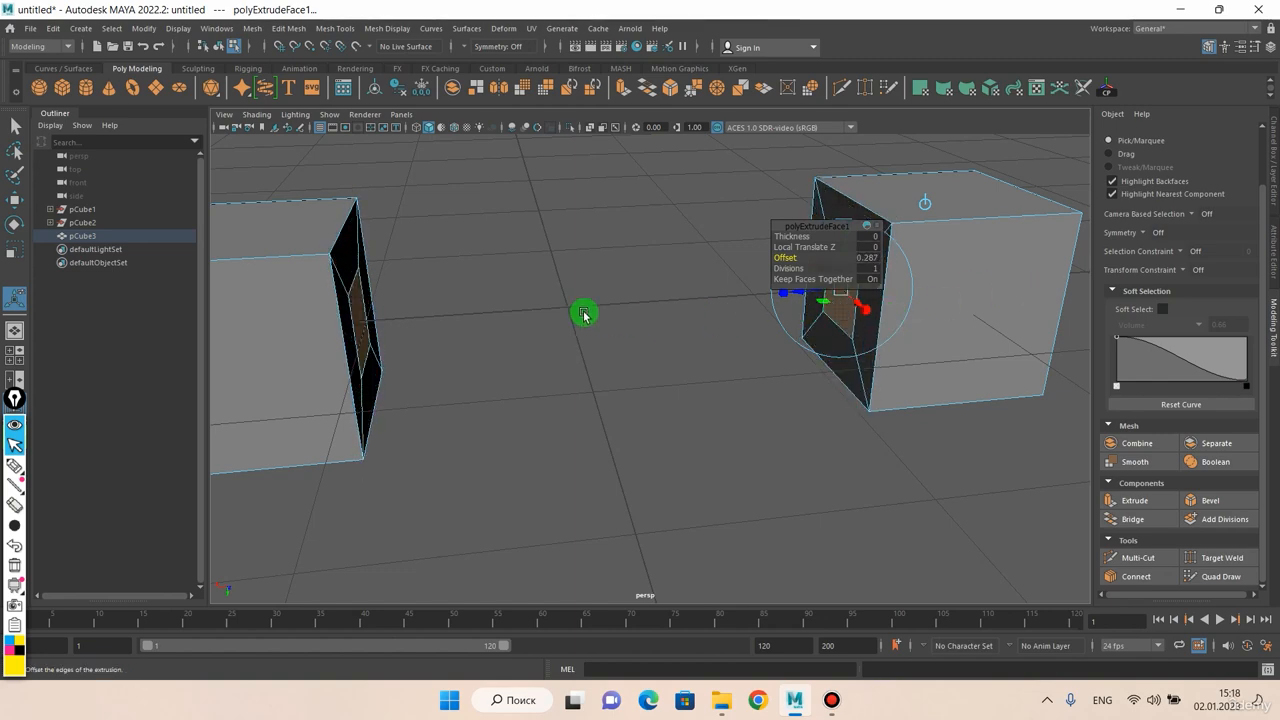
{"action": "right_click_drag", "start_coordinate": [586, 314], "coordinate": [652, 290]}
{"action": "left_click_drag", "start_coordinate": [654, 286], "coordinate": [543, 286], "text": "alt"}
Delete the small inset face on each cube to leave two square openings opposite each other
{"action": "right_click", "coordinate": [545, 289]}
{"action": "right_click_drag", "start_coordinate": [545, 289], "coordinate": [664, 290]}
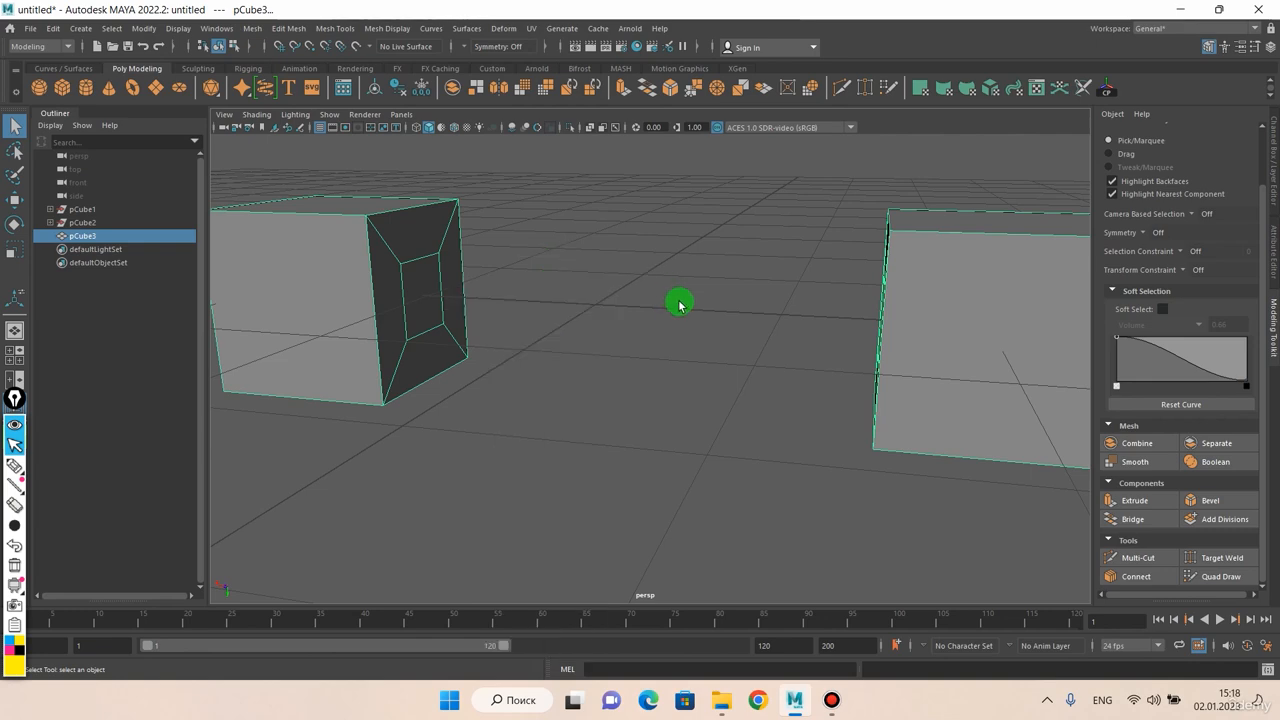
{"action": "right_click_drag", "start_coordinate": [575, 310], "coordinate": [576, 342]}
{"action": "left_click_drag", "start_coordinate": [553, 312], "coordinate": [717, 308], "text": "alt"}
{"action": "key", "text": "Delete"}
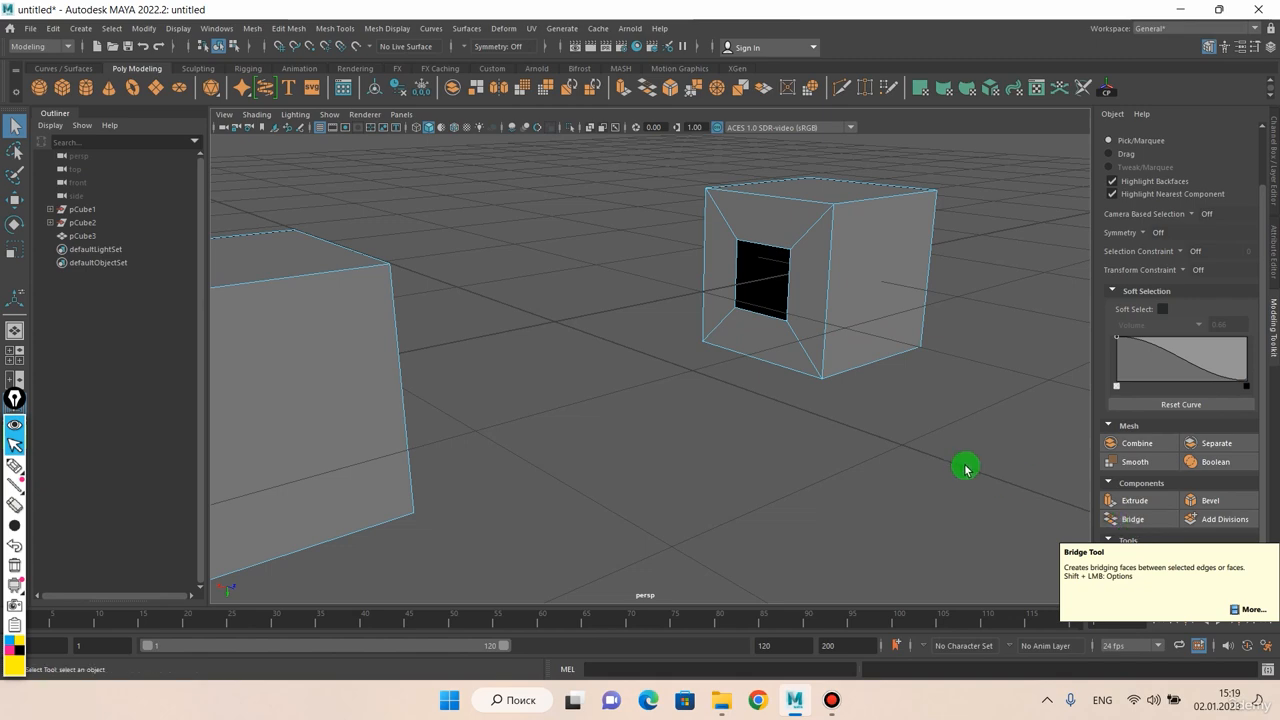
Bridge the border edges of the two square openings and set the bridge to 7 divisions
{"action": "left_click_drag", "start_coordinate": [851, 405], "coordinate": [740, 395], "text": "alt"}
{"action": "right_click", "coordinate": [424, 305]}
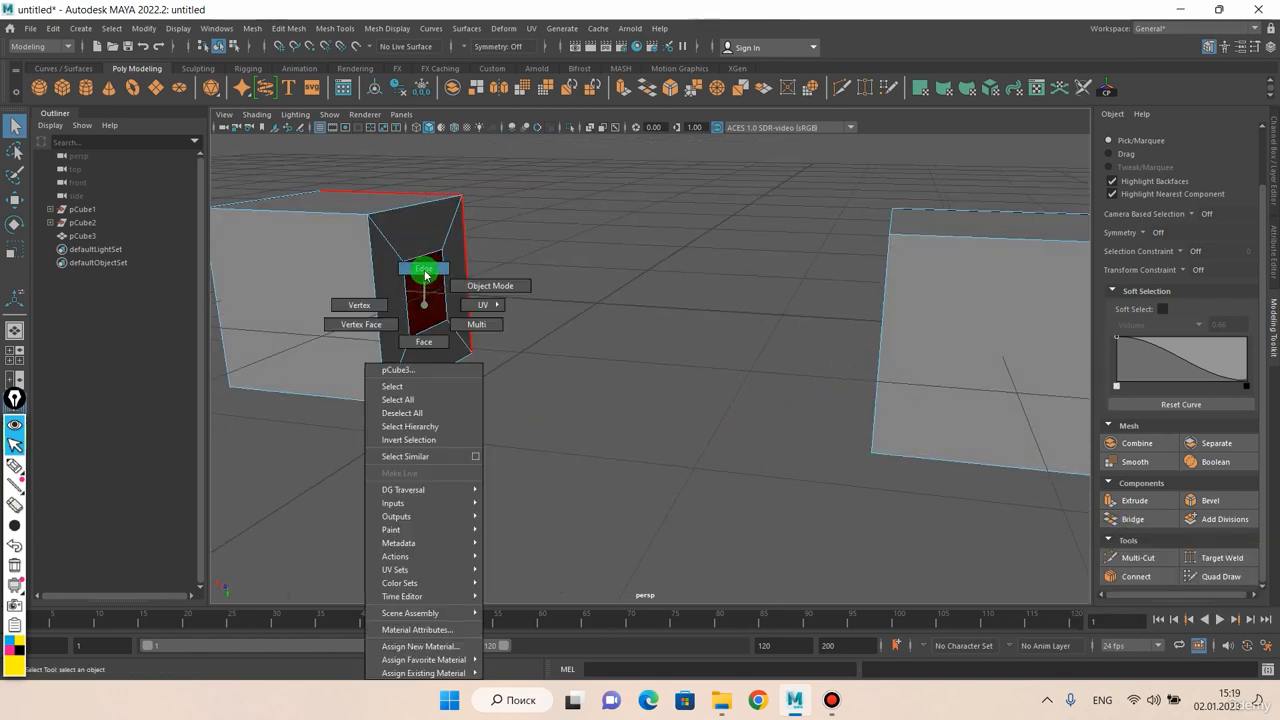
{"action": "left_click", "coordinate": [424, 269]}
{"action": "left_click_drag", "start_coordinate": [420, 257], "coordinate": [674, 291], "text": "alt"}
{"action": "left_click", "coordinate": [466, 262]}
{"action": "left_click", "coordinate": [1126, 519]}
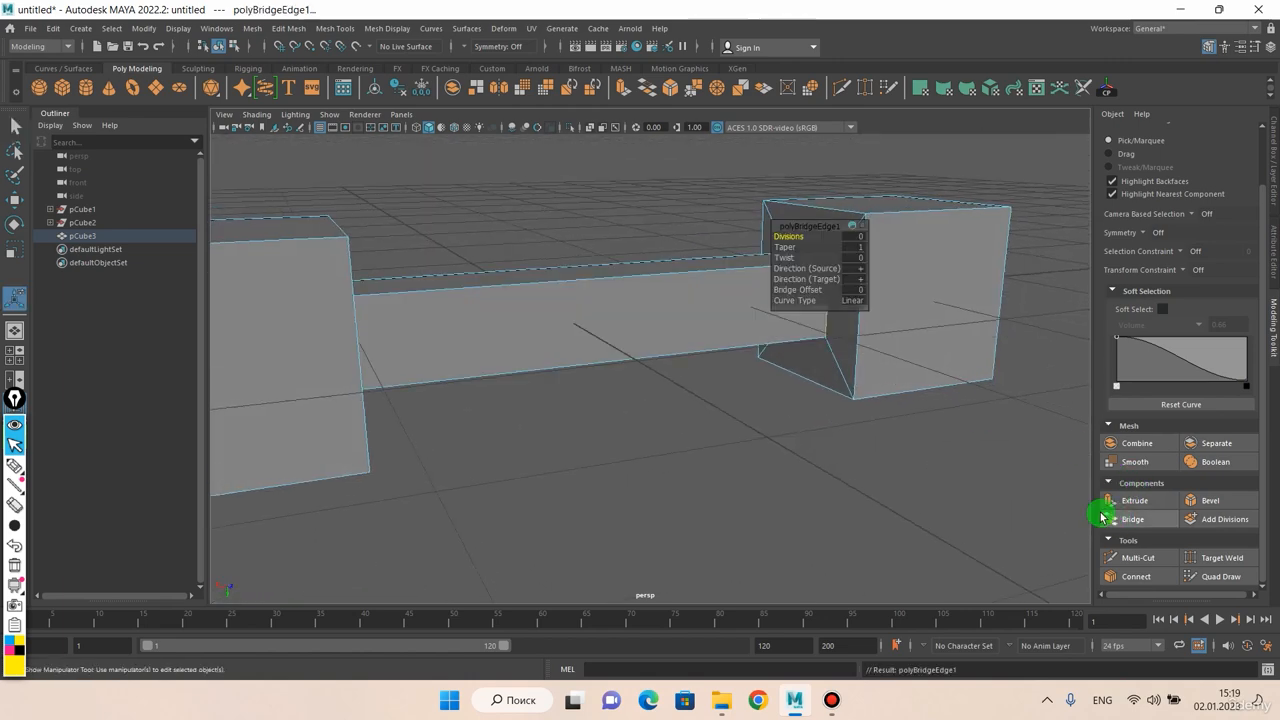
{"action": "left_click_drag", "start_coordinate": [780, 411], "coordinate": [711, 371], "text": "alt"}
{"action": "middle_click_drag", "start_coordinate": [716, 372], "coordinate": [762, 376]}
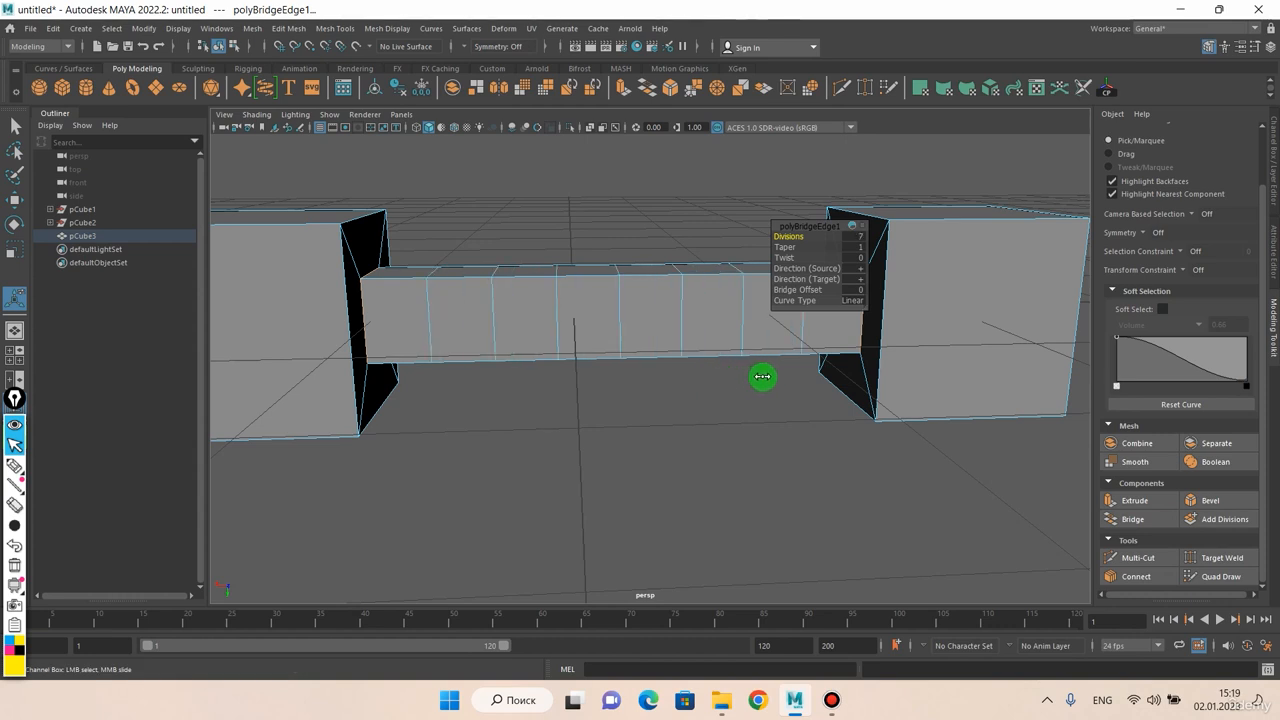
Set the bridge's taper to 8.5 and its twist to -3.254
{"action": "left_click", "coordinate": [788, 248]}
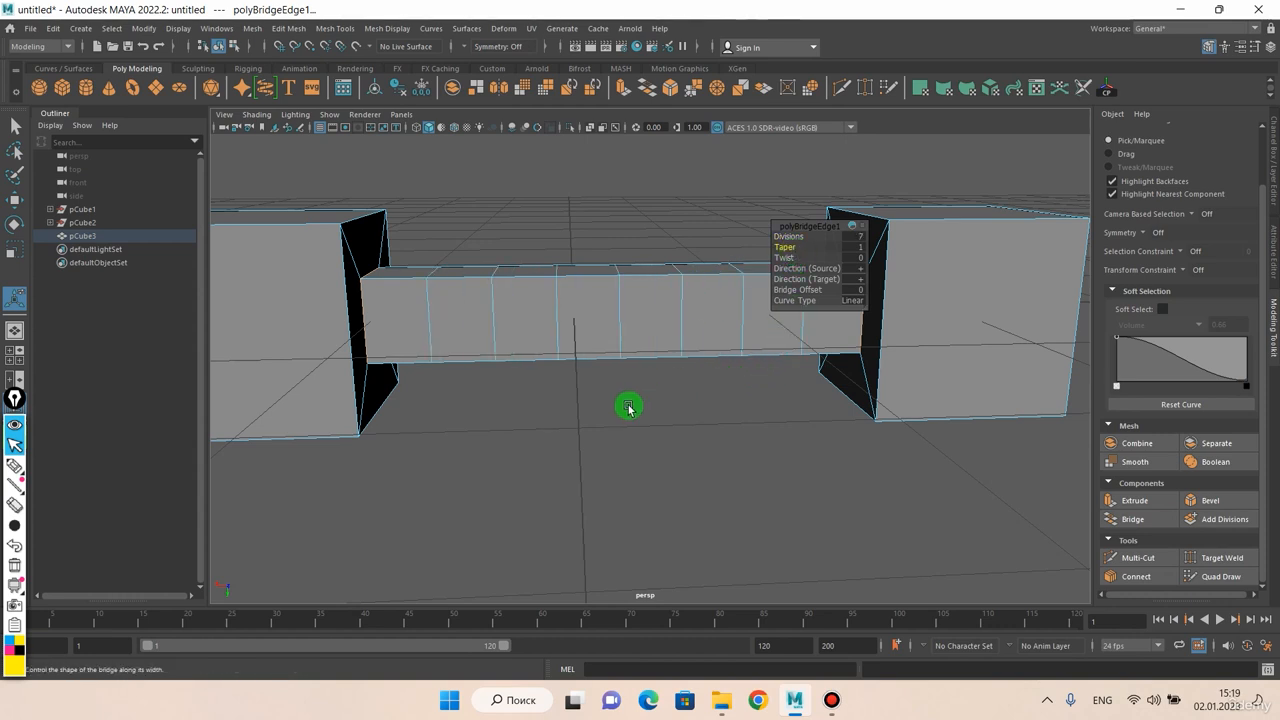
{"action": "middle_click_drag", "start_coordinate": [626, 406], "coordinate": [652, 405]}
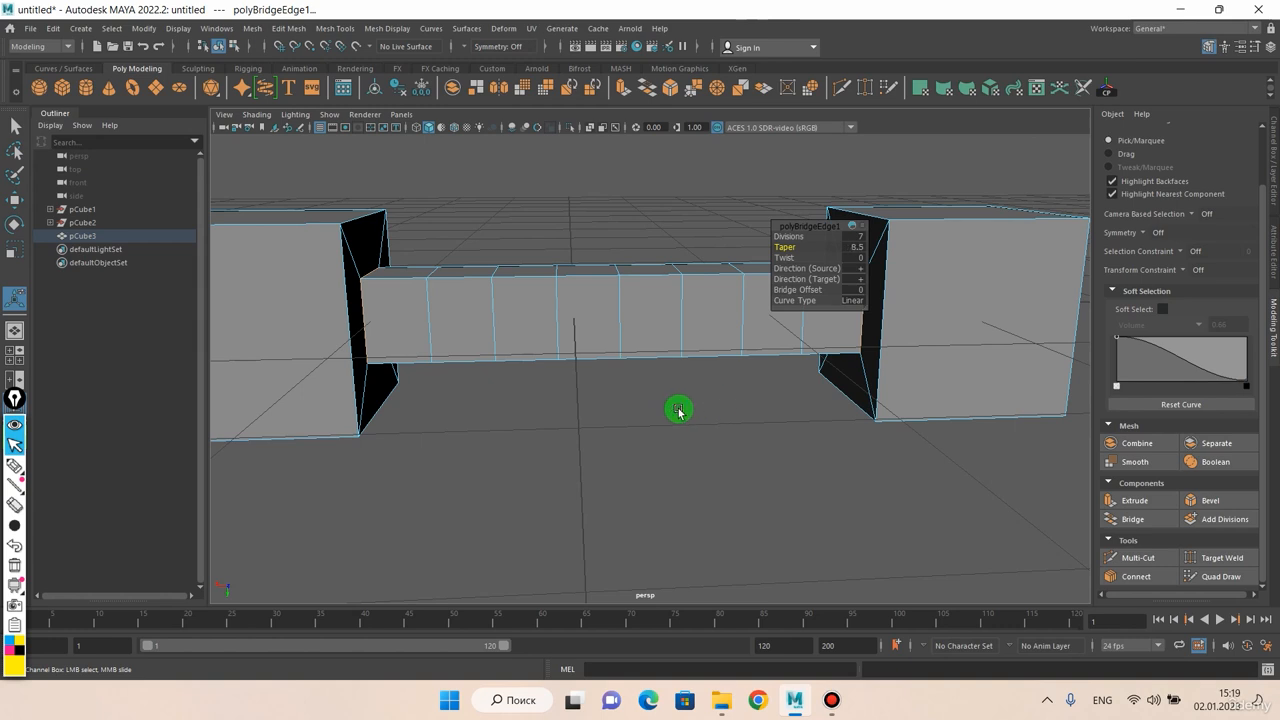
{"action": "left_click", "coordinate": [784, 258]}
{"action": "middle_click_drag", "start_coordinate": [545, 376], "coordinate": [624, 380]}
{"action": "left_click", "coordinate": [804, 261]}
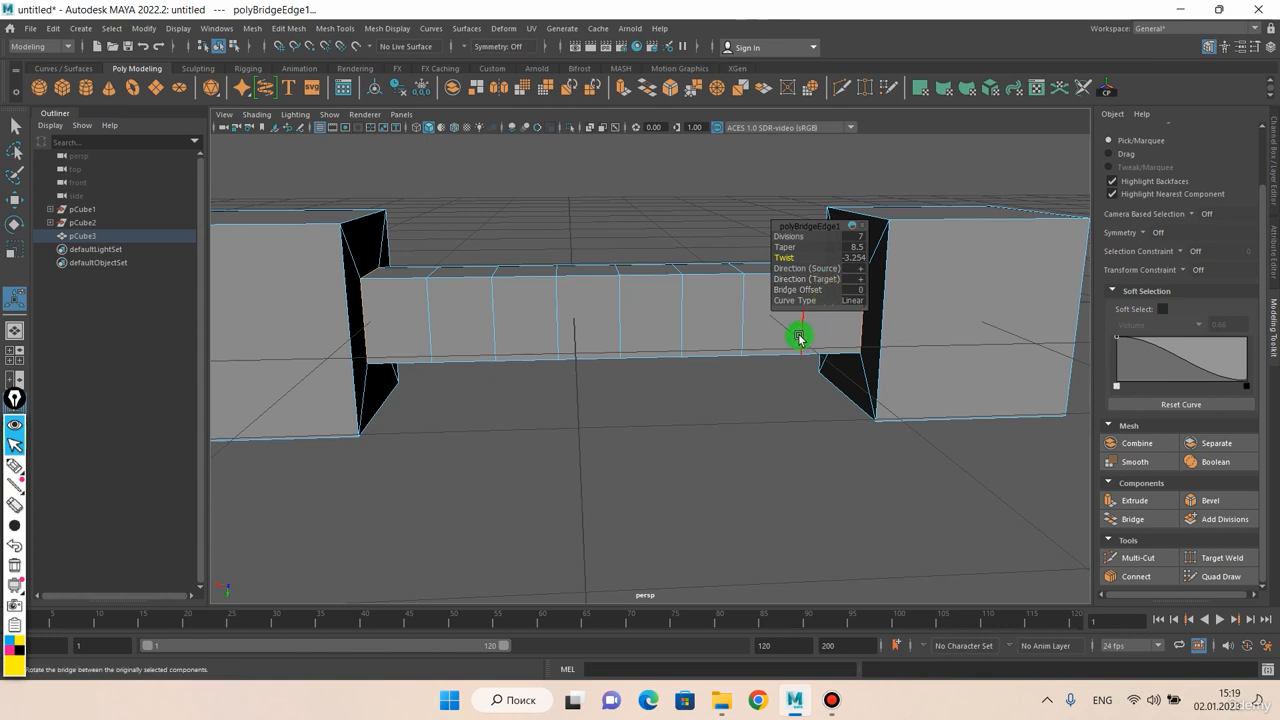
{"action": "left_click_drag", "start_coordinate": [748, 372], "coordinate": [780, 346], "text": "alt"}
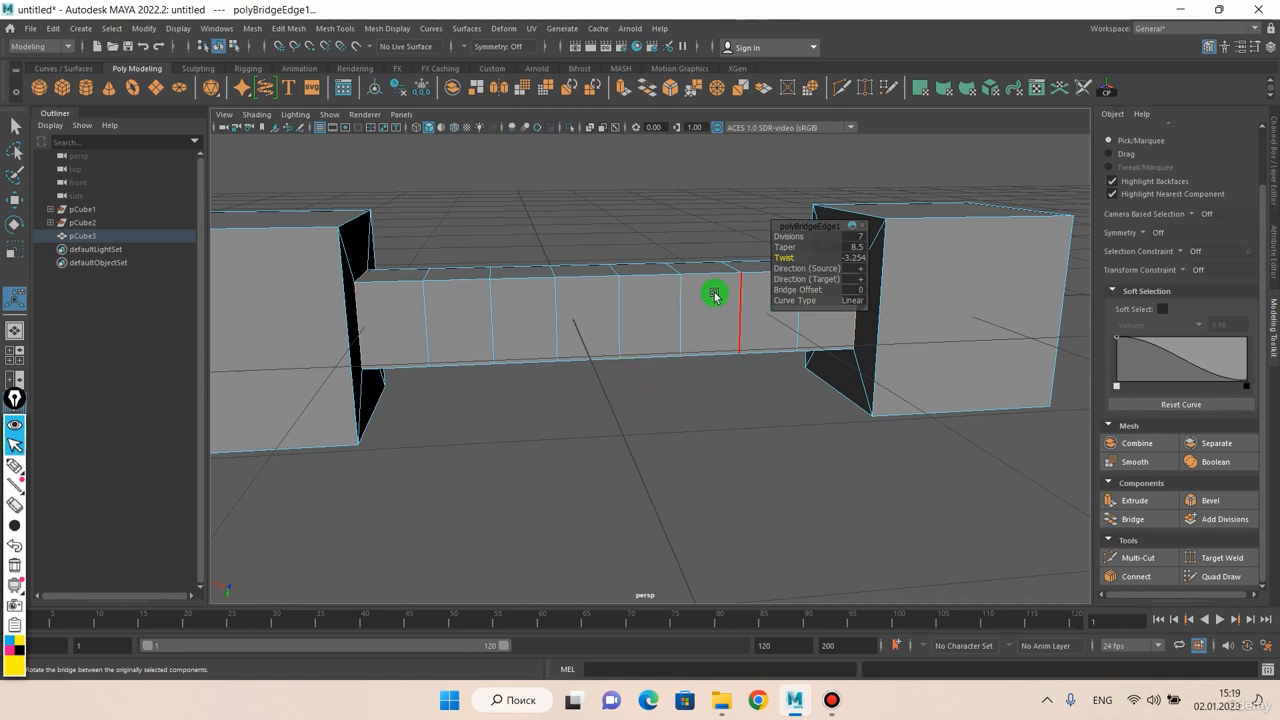
Try a bridge offset of 3, and undo the change
{"action": "left_click", "coordinate": [806, 268]}
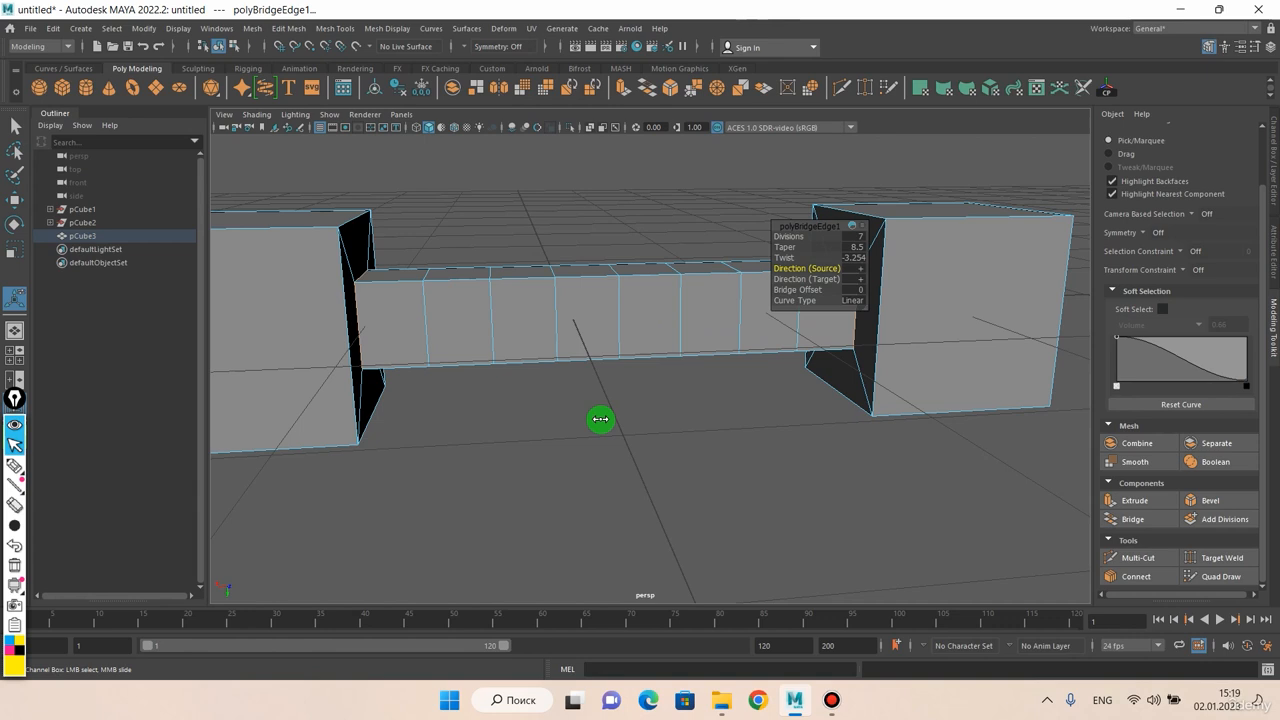
{"action": "left_click", "coordinate": [808, 278]}
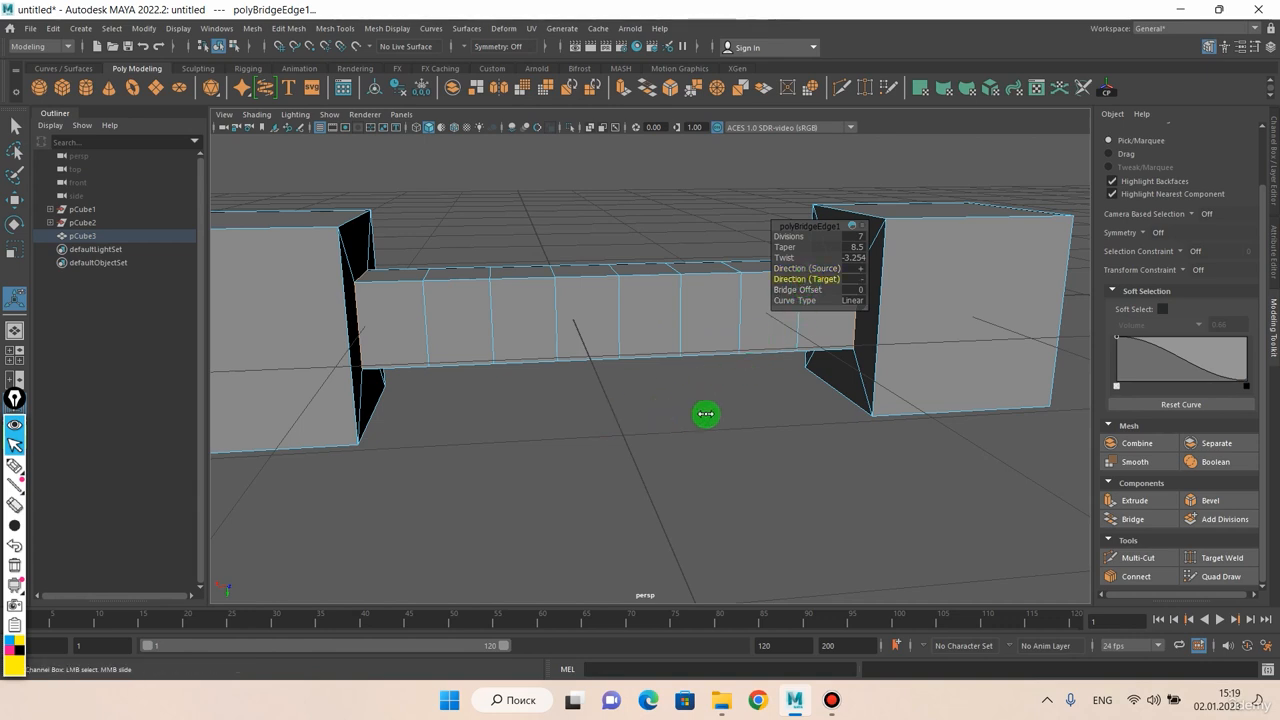
{"action": "left_click", "coordinate": [800, 289]}
{"action": "middle_click_drag", "start_coordinate": [750, 440], "coordinate": [689, 441]}
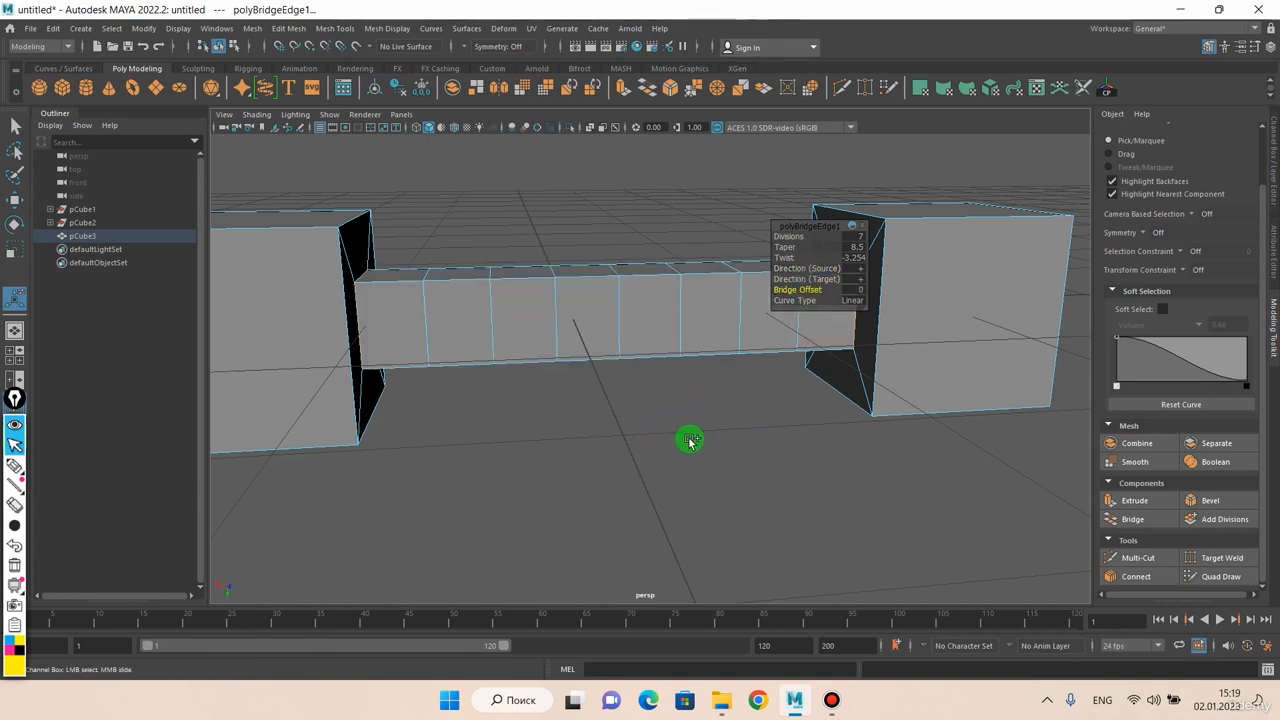
{"action": "middle_click_drag", "start_coordinate": [771, 428], "coordinate": [712, 424]}
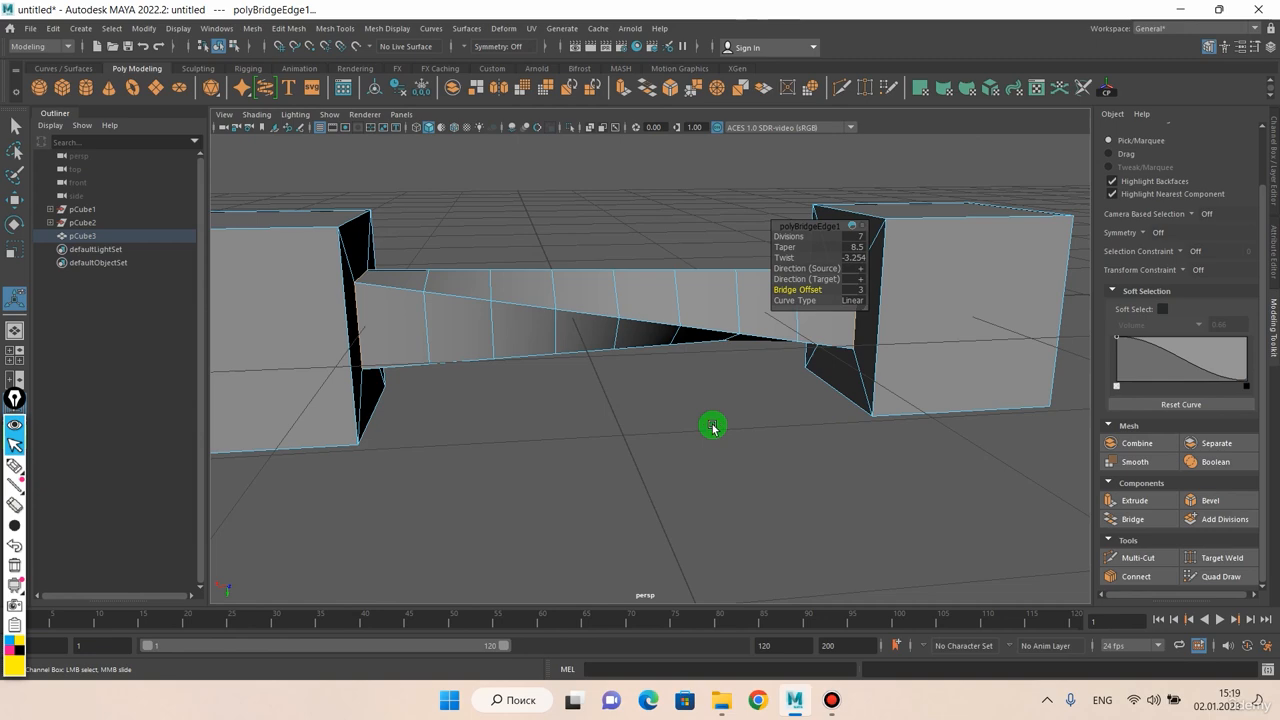
{"action": "left_click_drag", "start_coordinate": [712, 427], "coordinate": [723, 337], "text": "alt"}
{"action": "key", "text": "ctrl+z"}
Return the bridged cubes to object mode and move the whole object vertically away from the grid origin
{"action": "right_click_drag", "start_coordinate": [708, 284], "coordinate": [734, 272]}
{"action": "left_click_drag", "start_coordinate": [627, 295], "coordinate": [646, 327], "text": "alt"}
{"action": "middle_click_drag", "start_coordinate": [646, 327], "coordinate": [654, 268], "text": "alt"}
{"action": "mouse_move", "coordinate": [654, 268]}
{"action": "left_mouse_down", "text": "alt"}
{"action": "mouse_move", "coordinate": [583, 331]}
{"action": "mouse_move", "coordinate": [597, 266]}
{"action": "mouse_move", "coordinate": [638, 276]}
{"action": "left_mouse_up", "text": "alt"}
{"action": "scroll", "coordinate": [638, 275], "scroll_direction": "down", "scroll_amount": 2}
{"action": "left_click_drag", "start_coordinate": [620, 332], "coordinate": [722, 360], "text": "alt"}
{"action": "right_click", "coordinate": [563, 283]}
{"action": "scroll", "coordinate": [707, 327], "scroll_direction": "down", "scroll_amount": 3}
{"action": "key", "text": "w"}
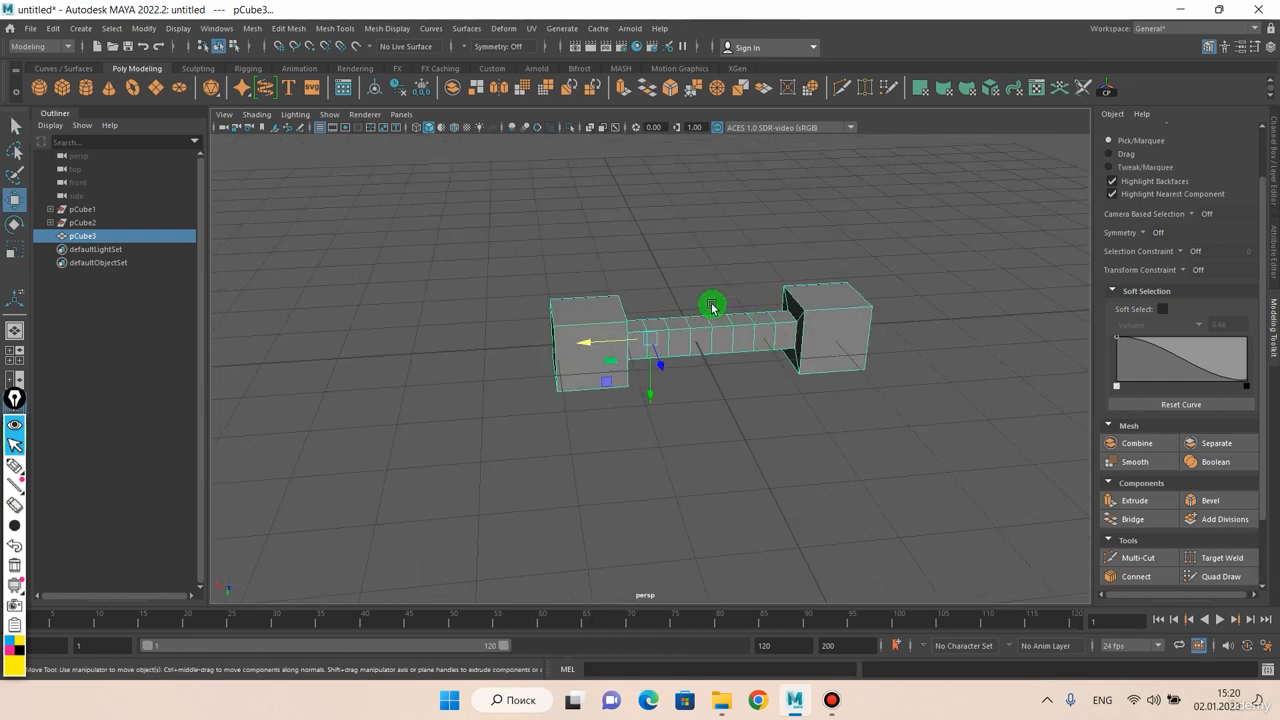
{"action": "left_click_drag", "start_coordinate": [649, 392], "coordinate": [664, 189]}
{"action": "left_click_drag", "start_coordinate": [703, 328], "coordinate": [694, 304], "text": "alt"}
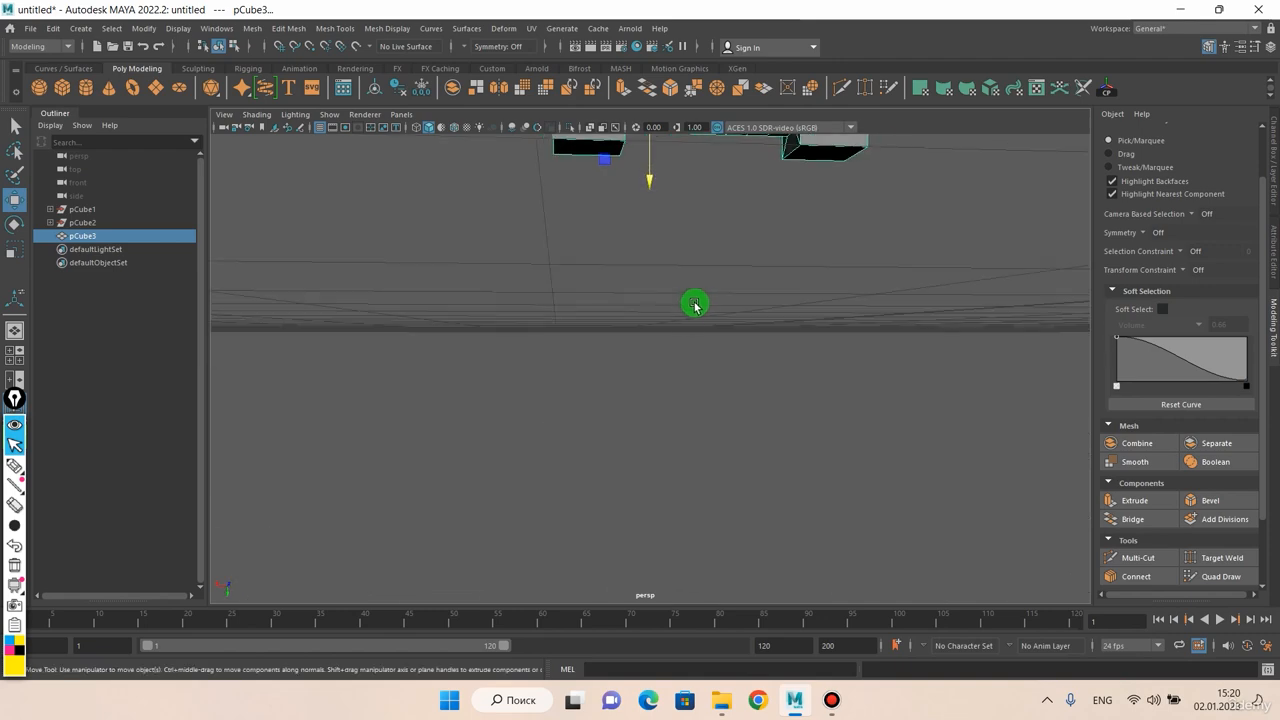
Create a new polygon sphere at the grid origin
{"action": "left_click", "coordinate": [691, 333]}
{"action": "right_click_drag", "start_coordinate": [694, 331], "coordinate": [738, 331], "text": "shift"}
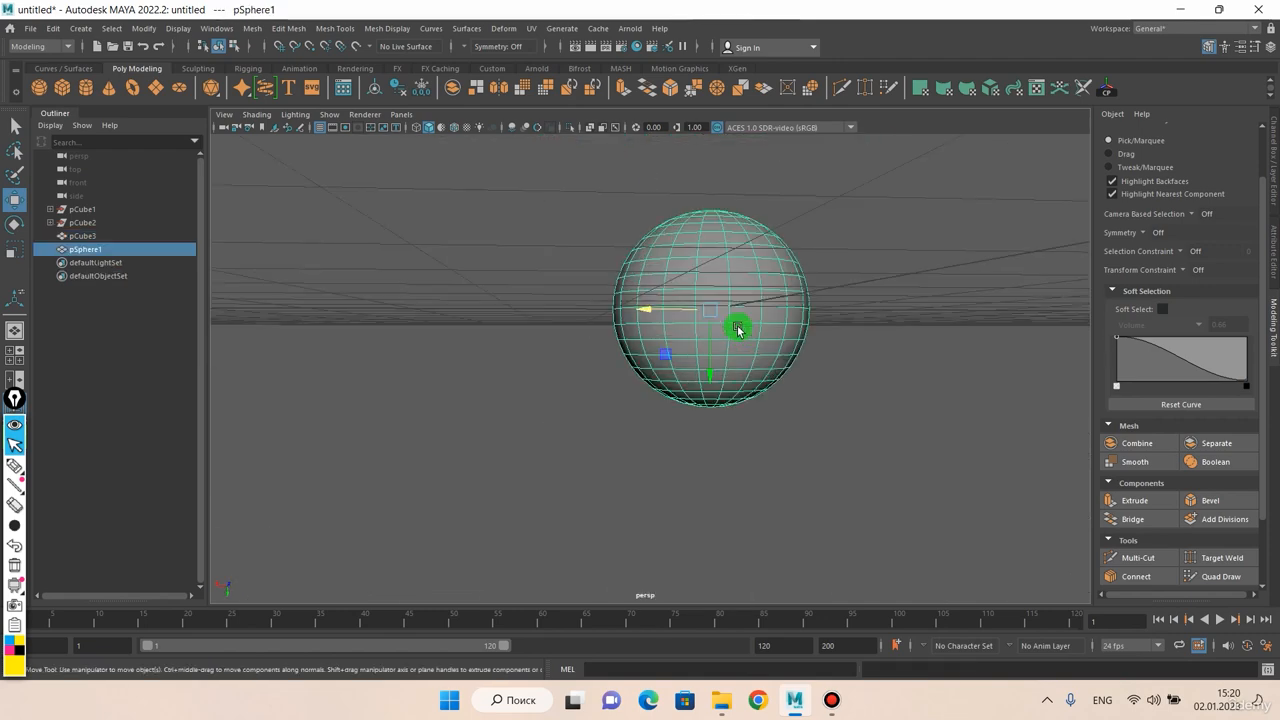
{"action": "left_click_drag", "start_coordinate": [755, 332], "coordinate": [760, 348], "text": "alt"}
{"action": "scroll", "coordinate": [758, 338], "scroll_direction": "up", "scroll_amount": 4}
Delete a single quad face on the side of the sphere
{"action": "middle_click_drag", "start_coordinate": [789, 308], "coordinate": [666, 314], "text": "alt"}
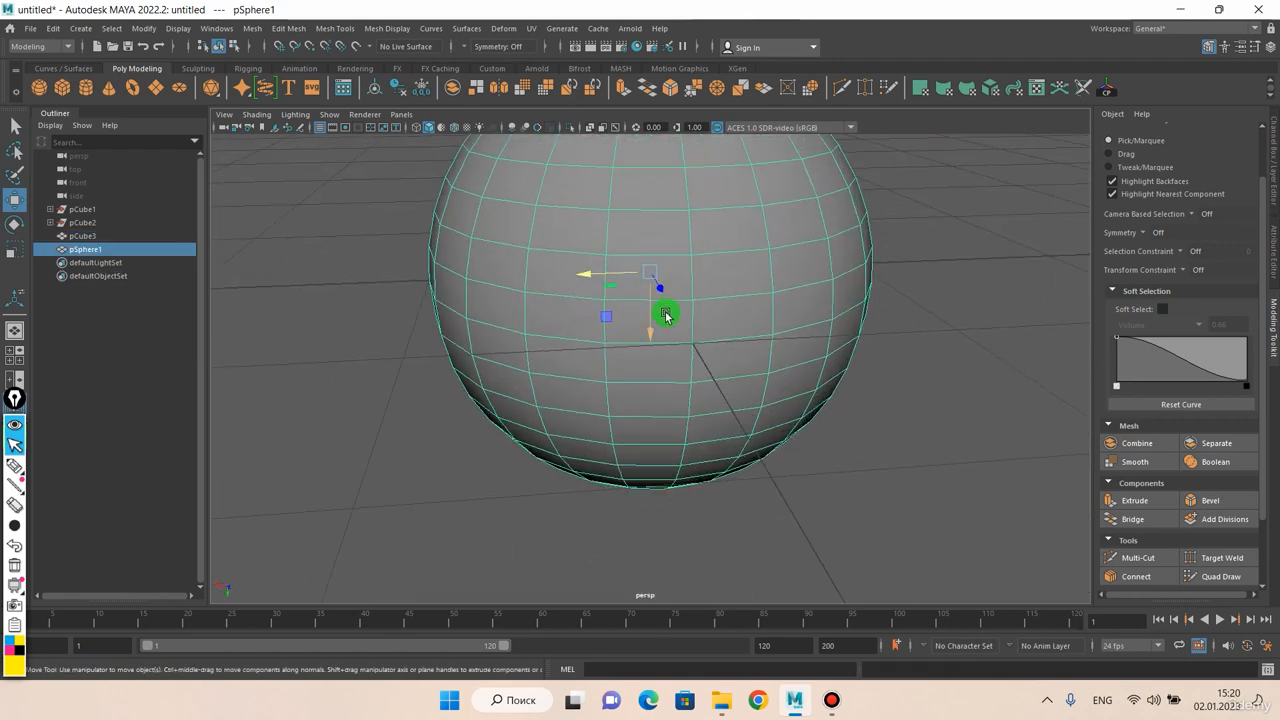
{"action": "scroll", "coordinate": [668, 306], "scroll_direction": "up", "scroll_amount": 1}
{"action": "right_click_drag", "start_coordinate": [682, 251], "coordinate": [697, 279]}
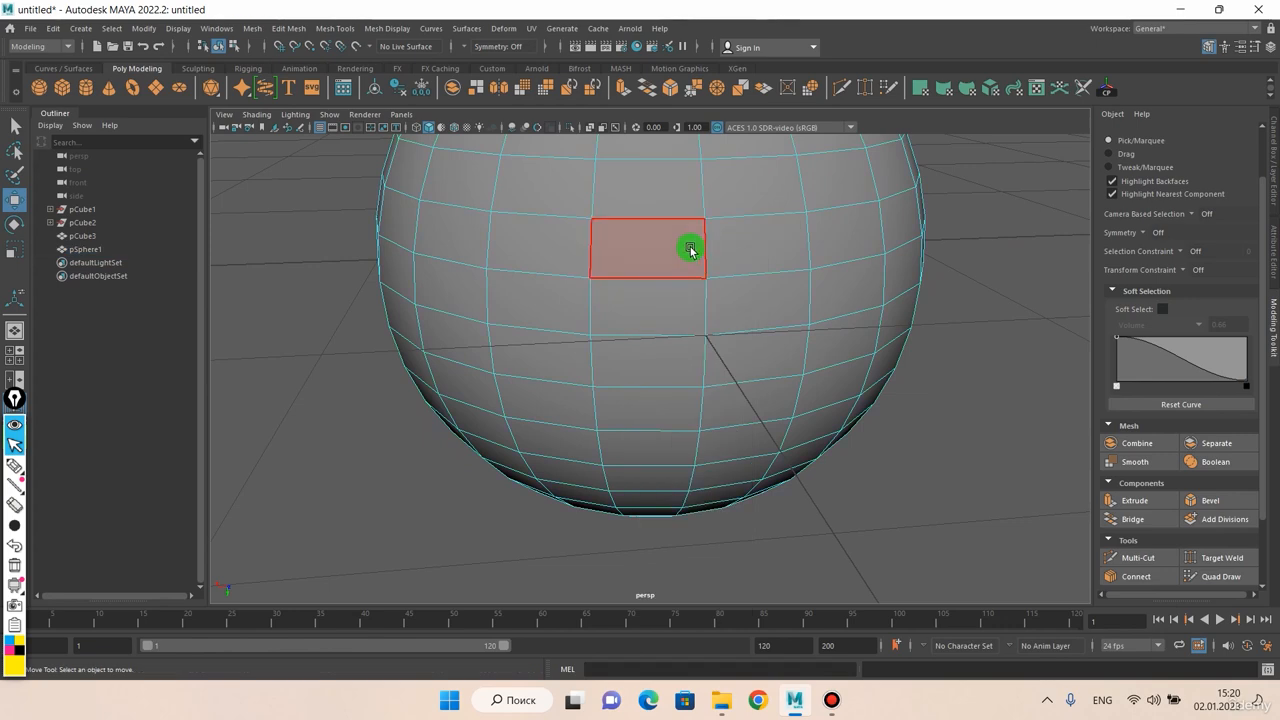
{"action": "left_click", "coordinate": [692, 258]}
{"action": "key", "text": "Delete"}
{"action": "scroll", "coordinate": [705, 240], "scroll_direction": "up", "scroll_amount": 6}
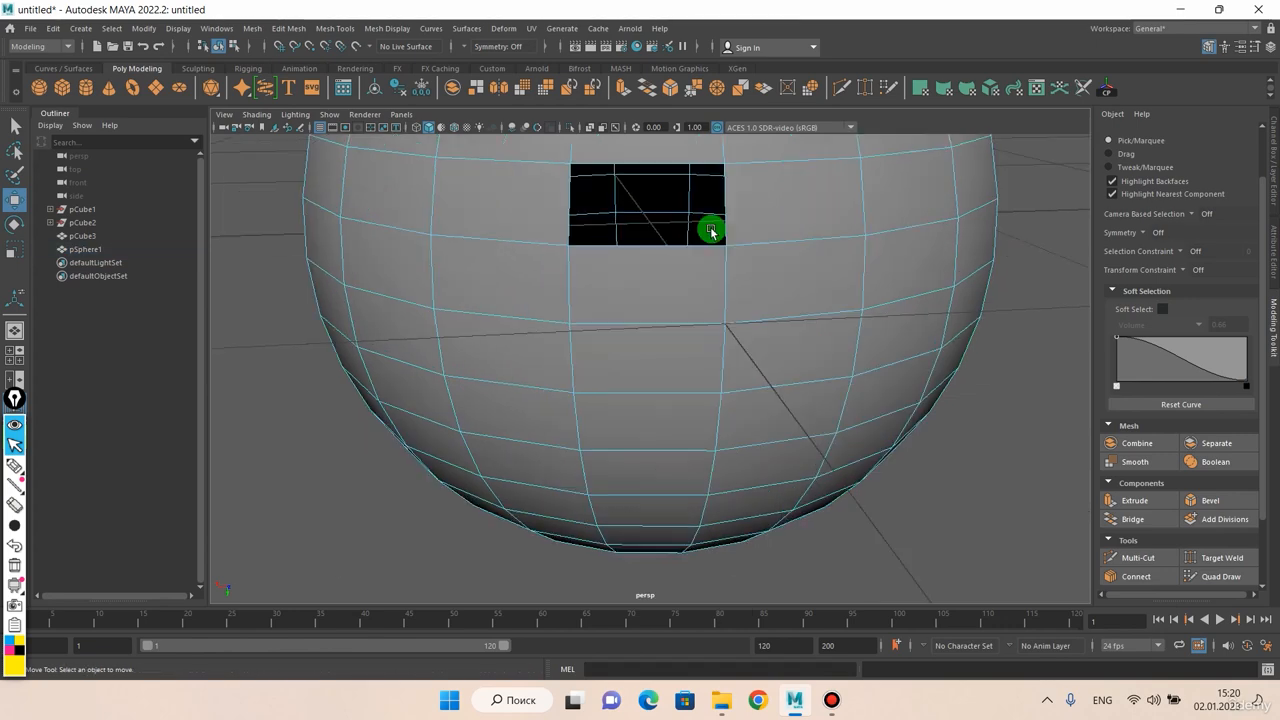
Select the border edges of the sphere's opening and bridge them to close it
{"action": "scroll", "coordinate": [708, 176], "scroll_direction": "down", "scroll_amount": 5}
{"action": "right_click_drag", "start_coordinate": [710, 222], "coordinate": [712, 196]}
{"action": "left_click", "coordinate": [717, 246]}
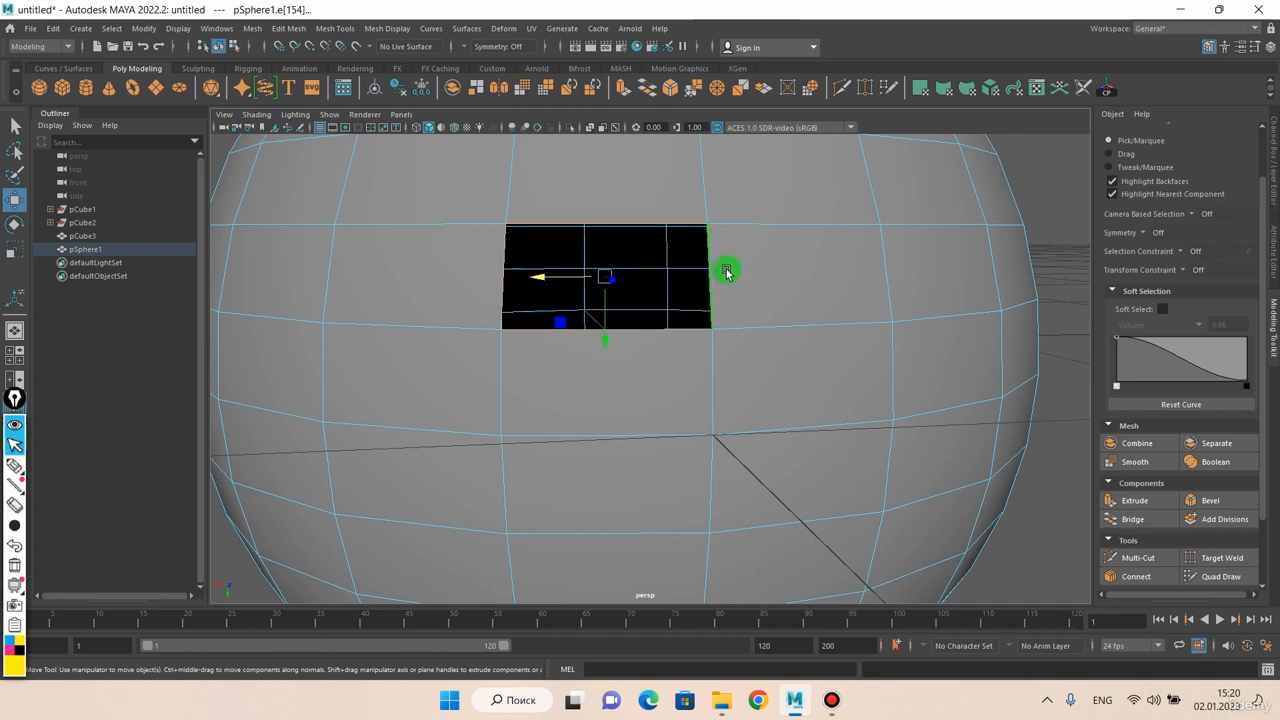
{"action": "left_click_drag", "start_coordinate": [729, 271], "coordinate": [1009, 374], "text": "alt"}
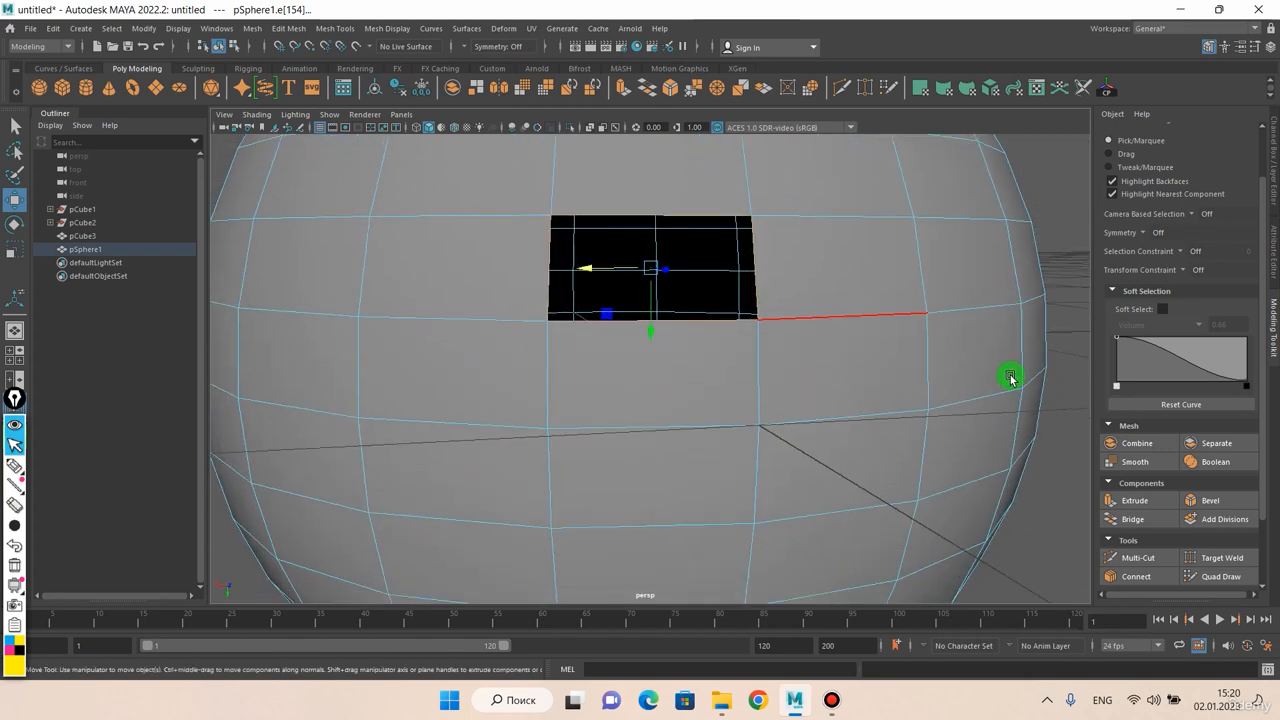
{"action": "left_click", "coordinate": [1134, 516]}
{"action": "left_click_drag", "start_coordinate": [848, 355], "coordinate": [801, 340], "text": "alt"}
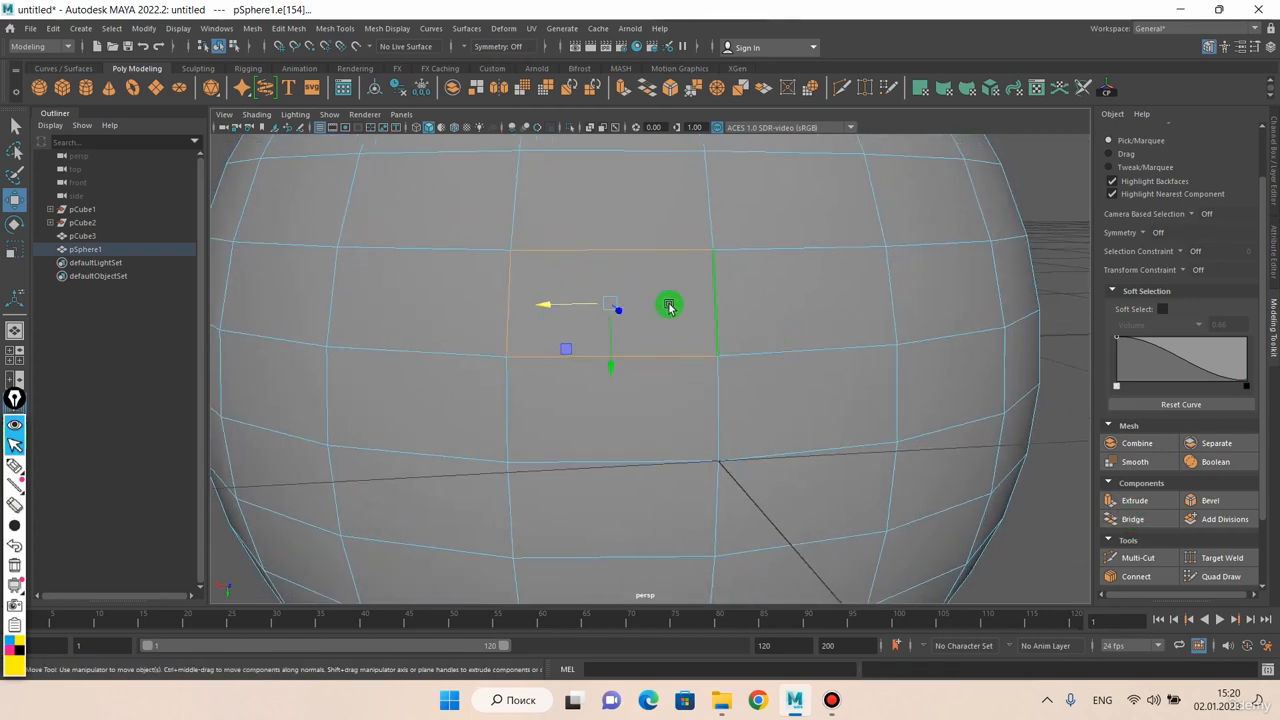
Switch the sphere from edge to face selection
{"action": "left_click_drag", "start_coordinate": [669, 306], "coordinate": [651, 303], "text": "alt"}
{"action": "scroll", "coordinate": [652, 338], "scroll_direction": "down", "scroll_amount": 3}
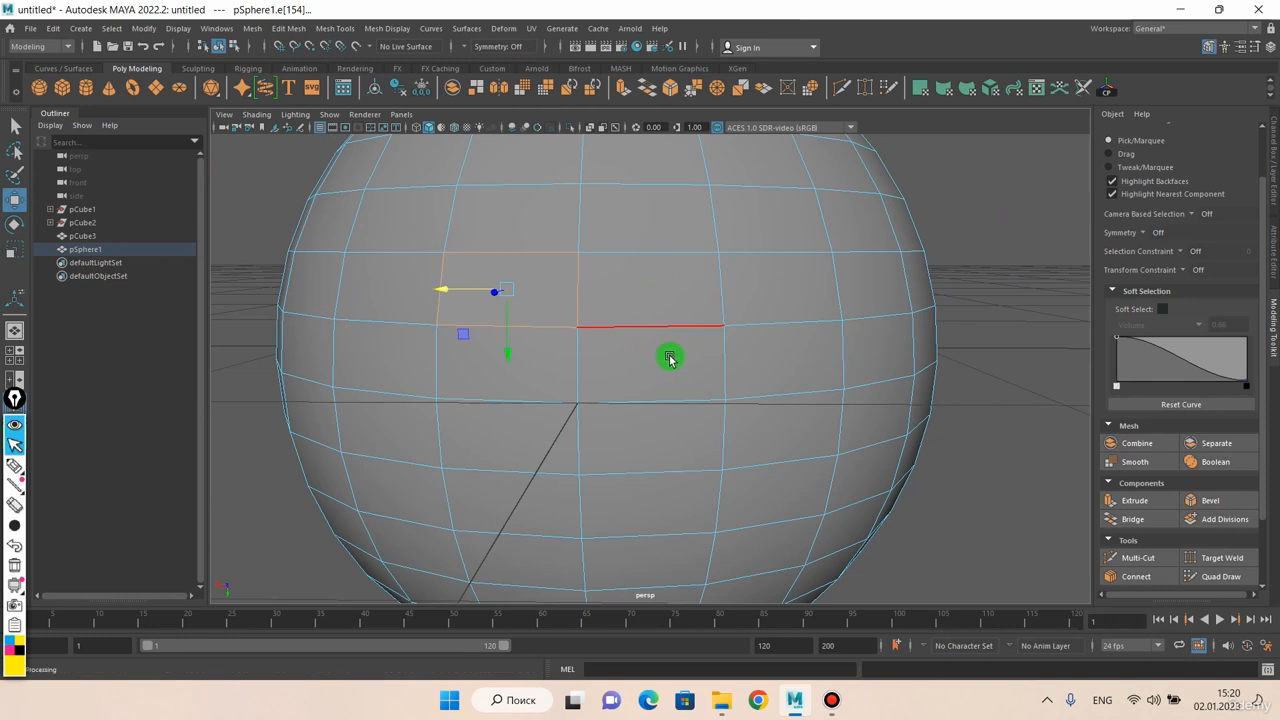
{"action": "left_click_drag", "start_coordinate": [669, 358], "coordinate": [651, 357], "text": "alt"}
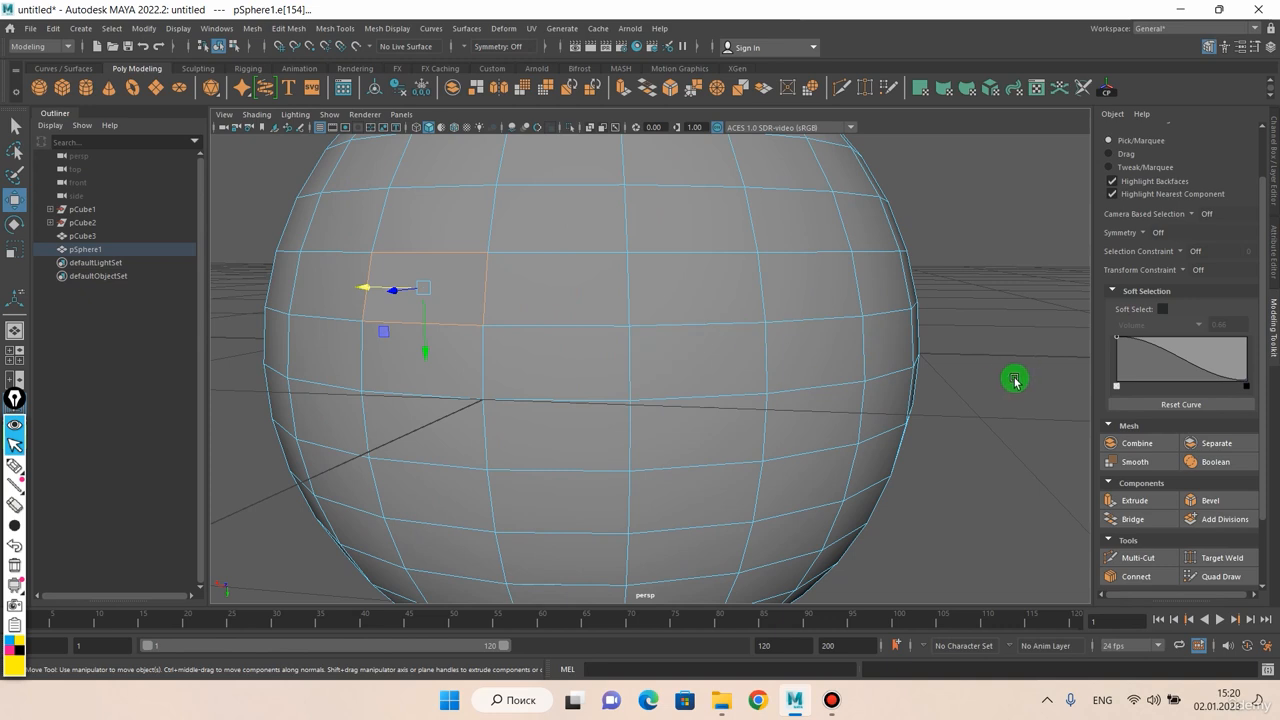
{"action": "right_click", "coordinate": [569, 316]}
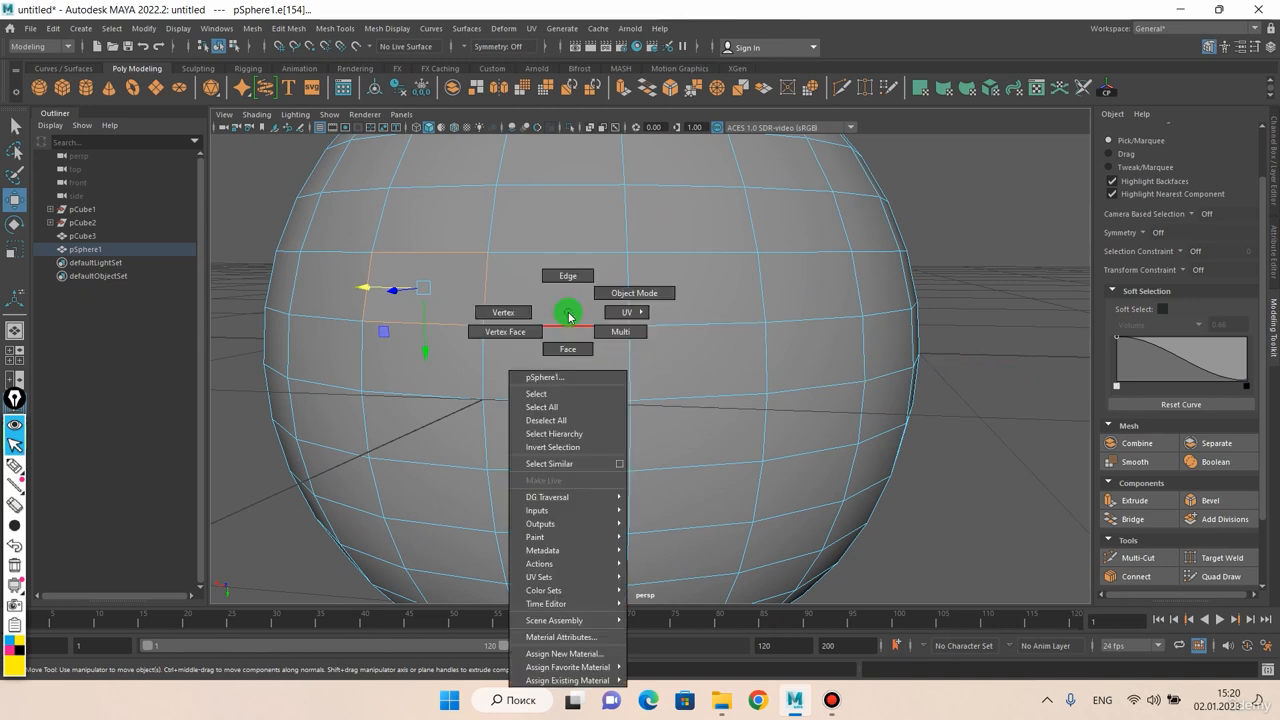
{"action": "left_click", "coordinate": [568, 345]}
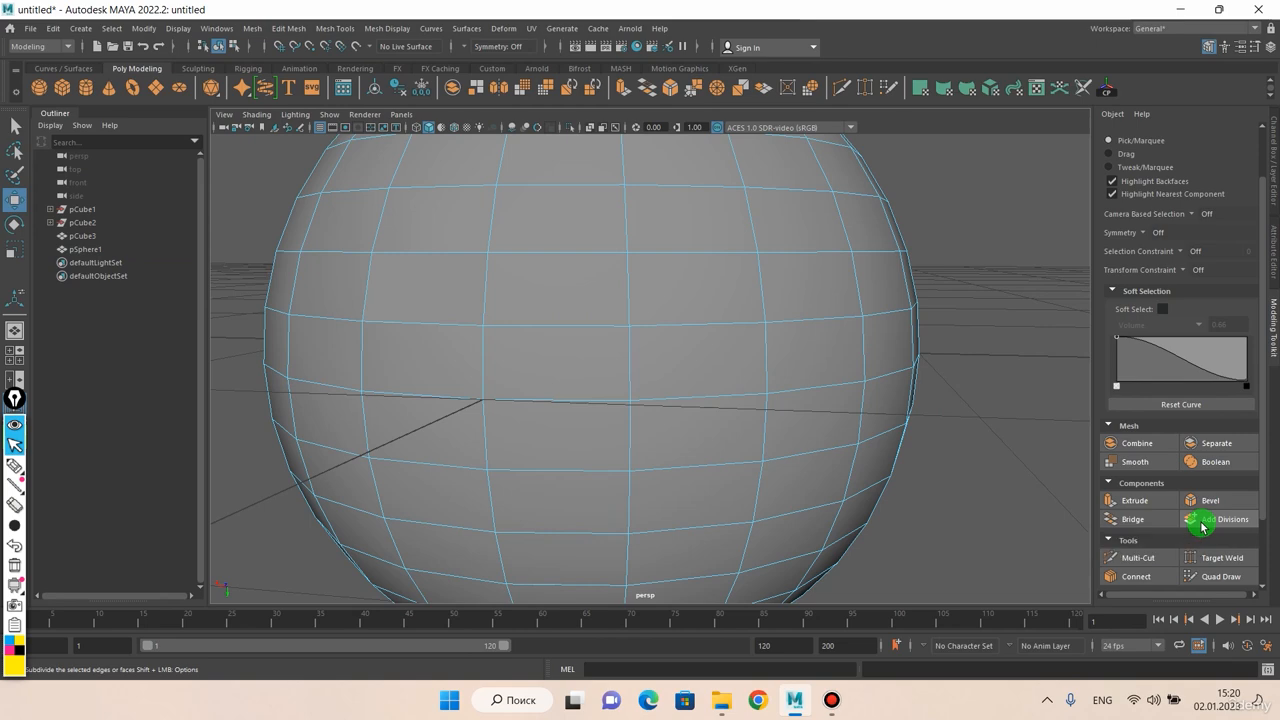
Pick four adjacent faces near the sphere's equator one at a time
{"action": "scroll", "coordinate": [643, 357], "scroll_direction": "down", "scroll_amount": 2}
{"action": "left_click_drag", "start_coordinate": [643, 357], "coordinate": [652, 354], "text": "alt"}
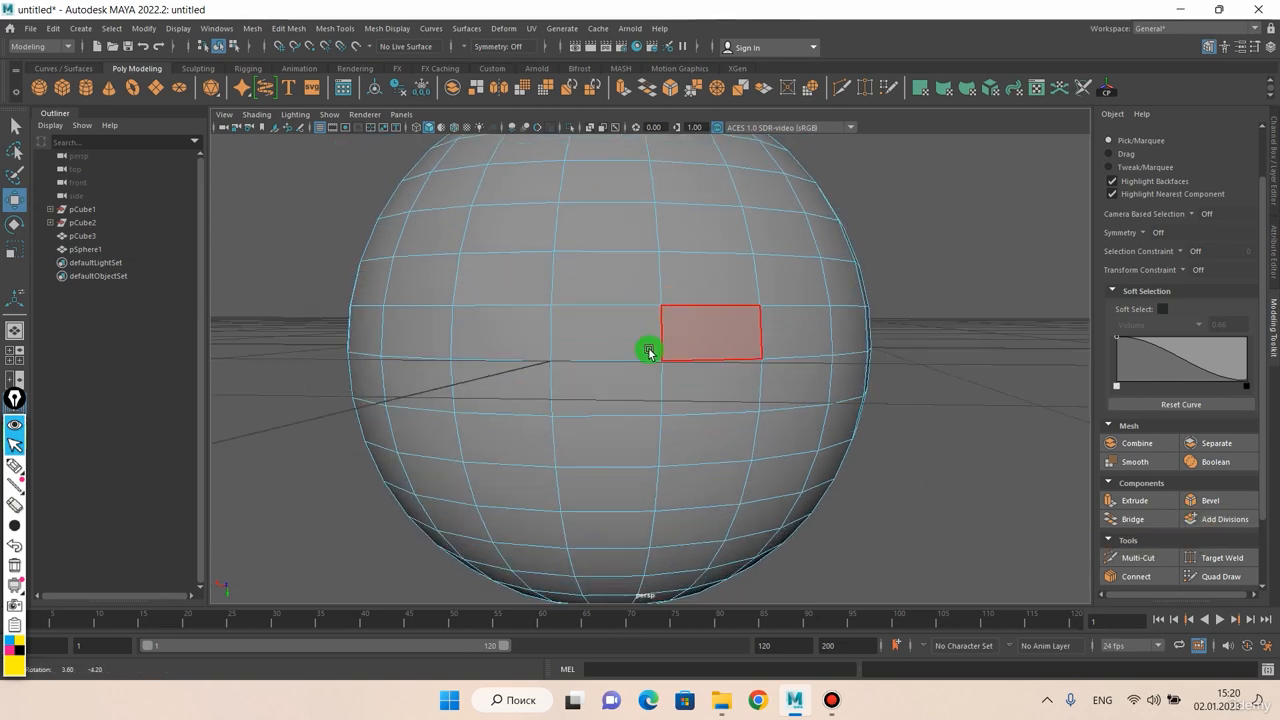
{"action": "left_click", "coordinate": [603, 339]}
{"action": "left_click", "coordinate": [598, 287], "text": "shift"}
{"action": "left_click", "coordinate": [702, 284], "text": "shift"}
{"action": "left_click", "coordinate": [718, 342]}
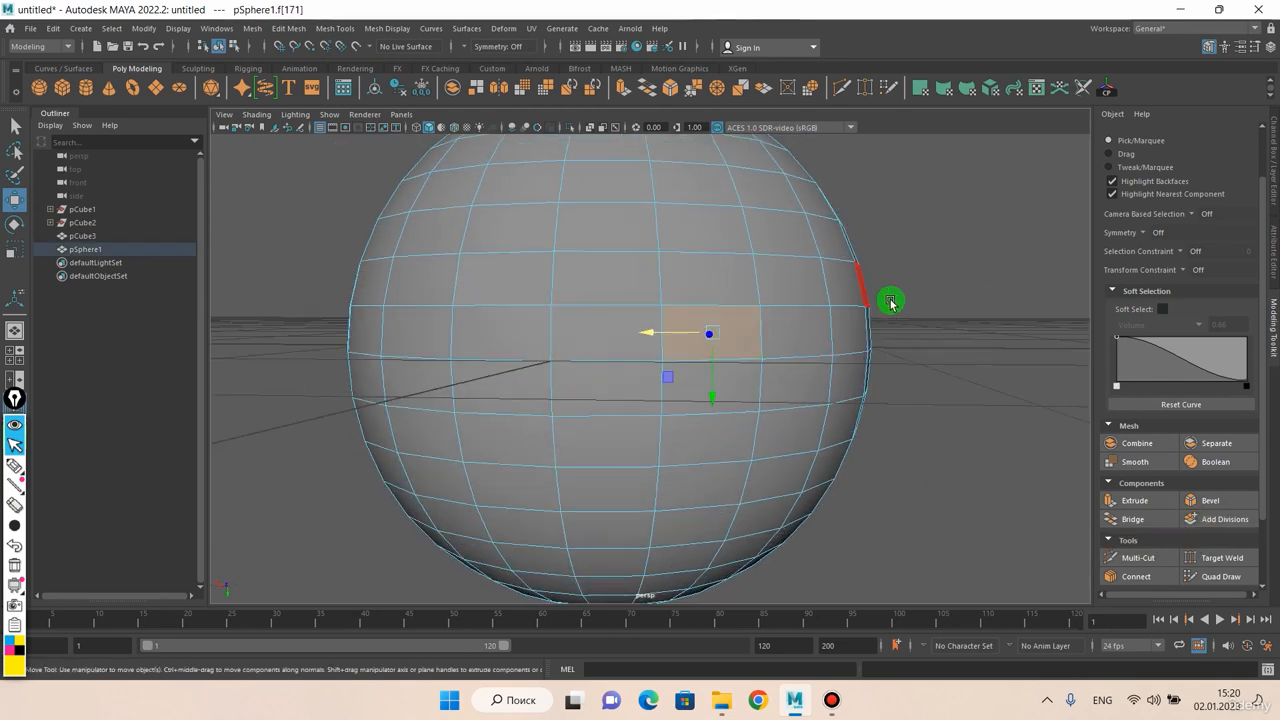
{"action": "scroll", "coordinate": [758, 293], "scroll_direction": "down", "scroll_amount": 2}
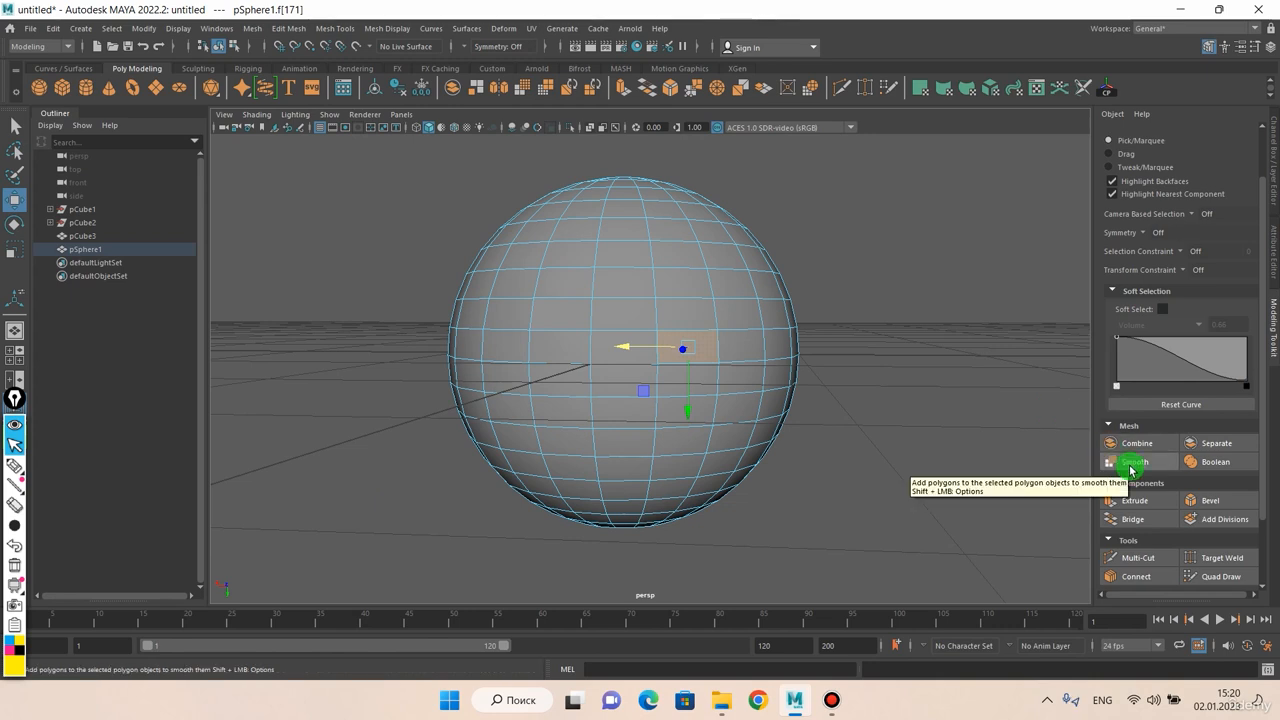
Select a two-by-two block of adjacent faces just above the sphere's equator and add one level of divisions to them
{"action": "scroll", "coordinate": [650, 340], "scroll_direction": "up", "scroll_amount": 2}
{"action": "left_click", "coordinate": [636, 295]}
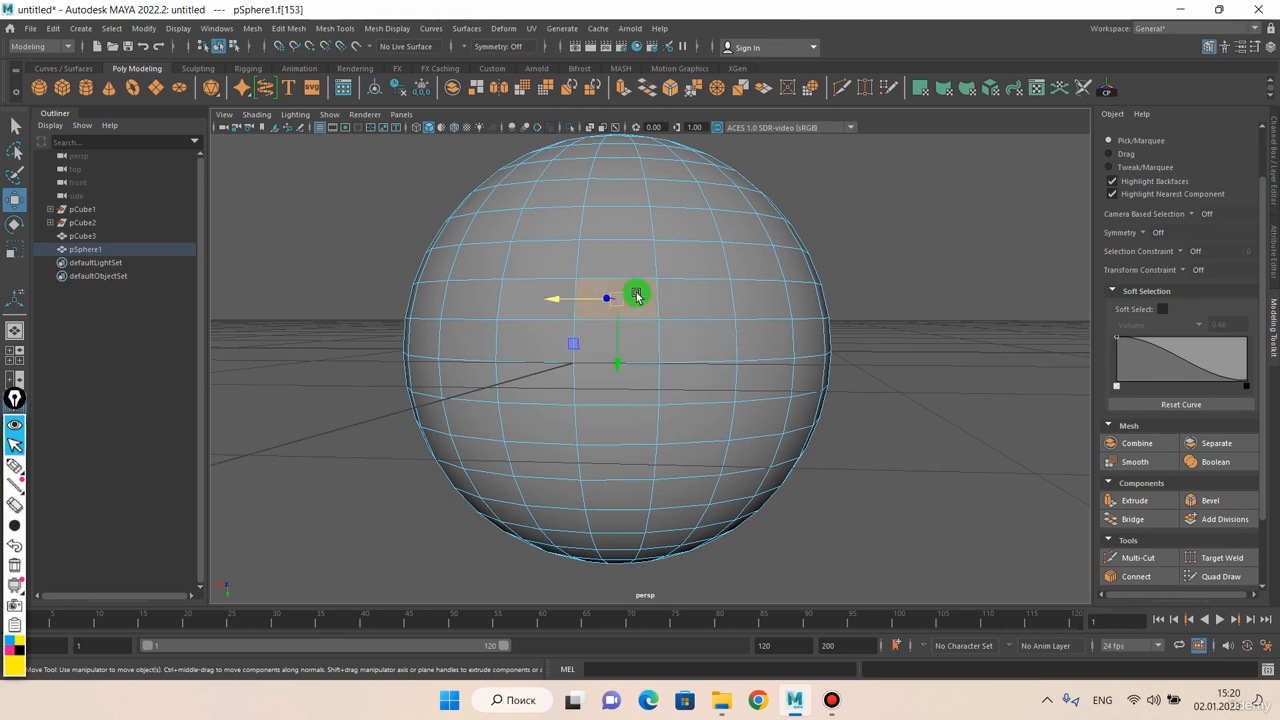
{"action": "left_click", "coordinate": [692, 296], "text": "shift"}
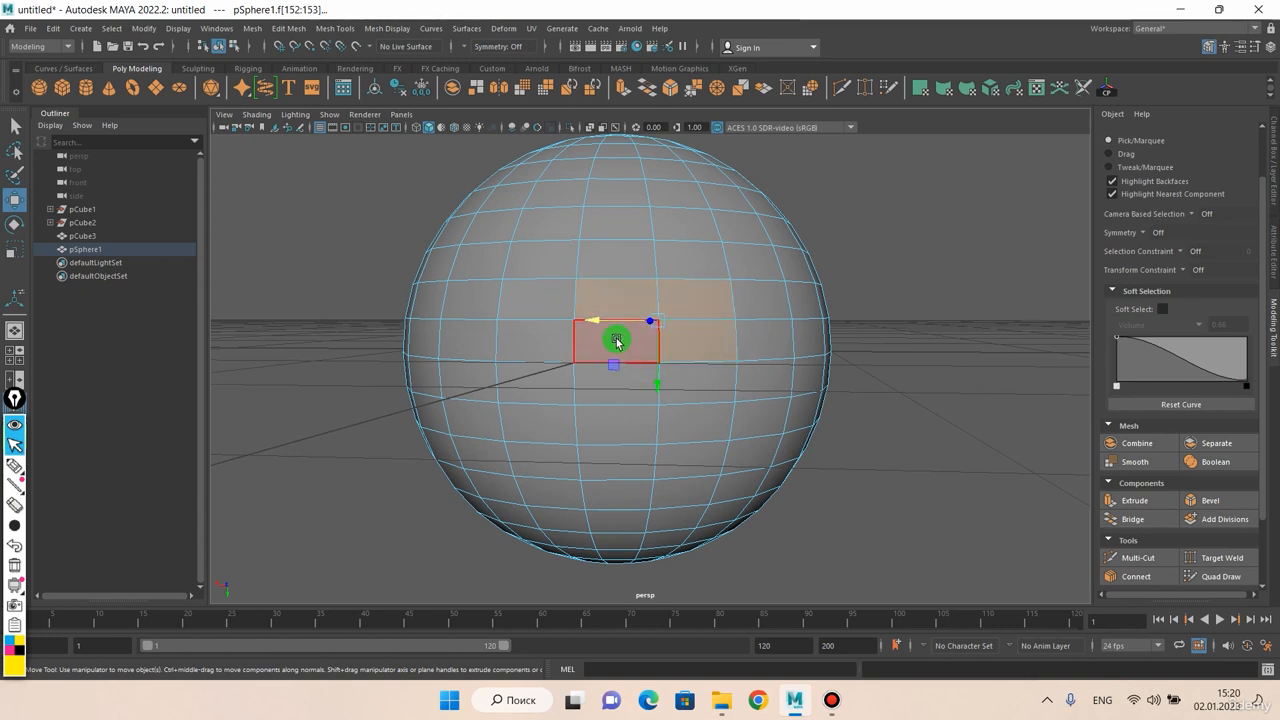
{"action": "key", "text": "q"}
{"action": "scroll", "coordinate": [649, 346], "scroll_direction": "up", "scroll_amount": 3}
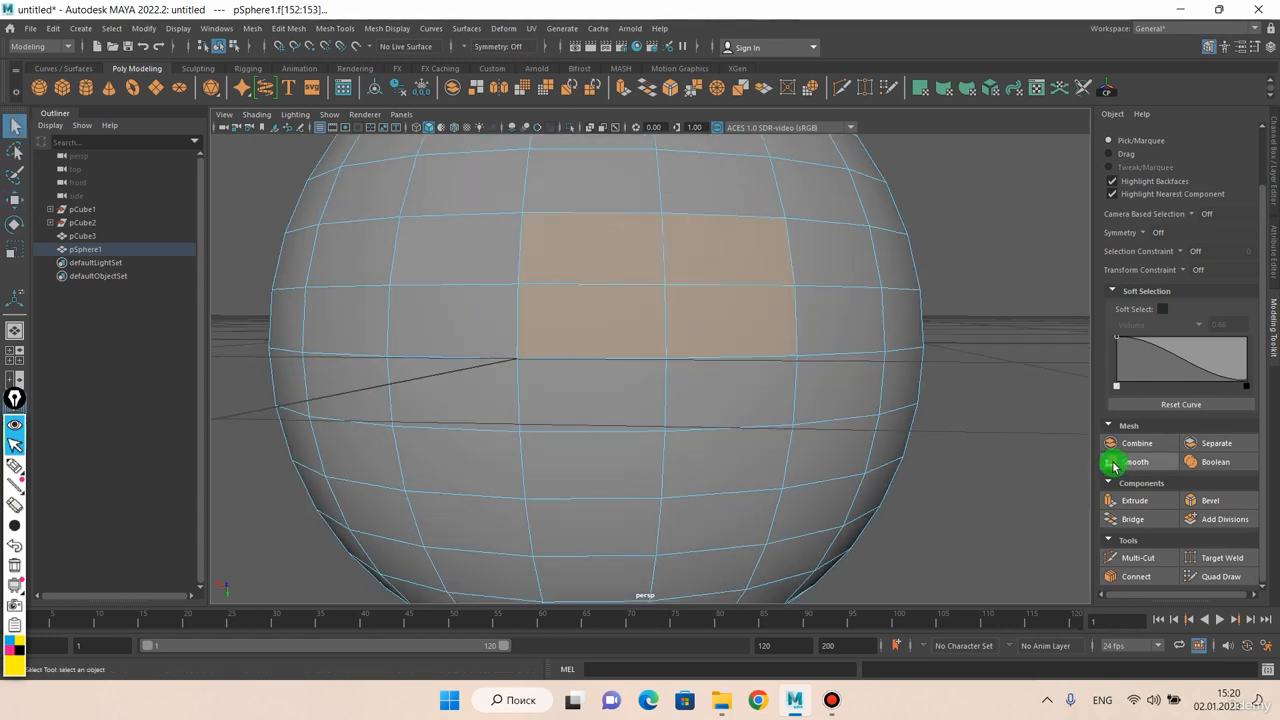
{"action": "left_click", "coordinate": [1210, 522]}
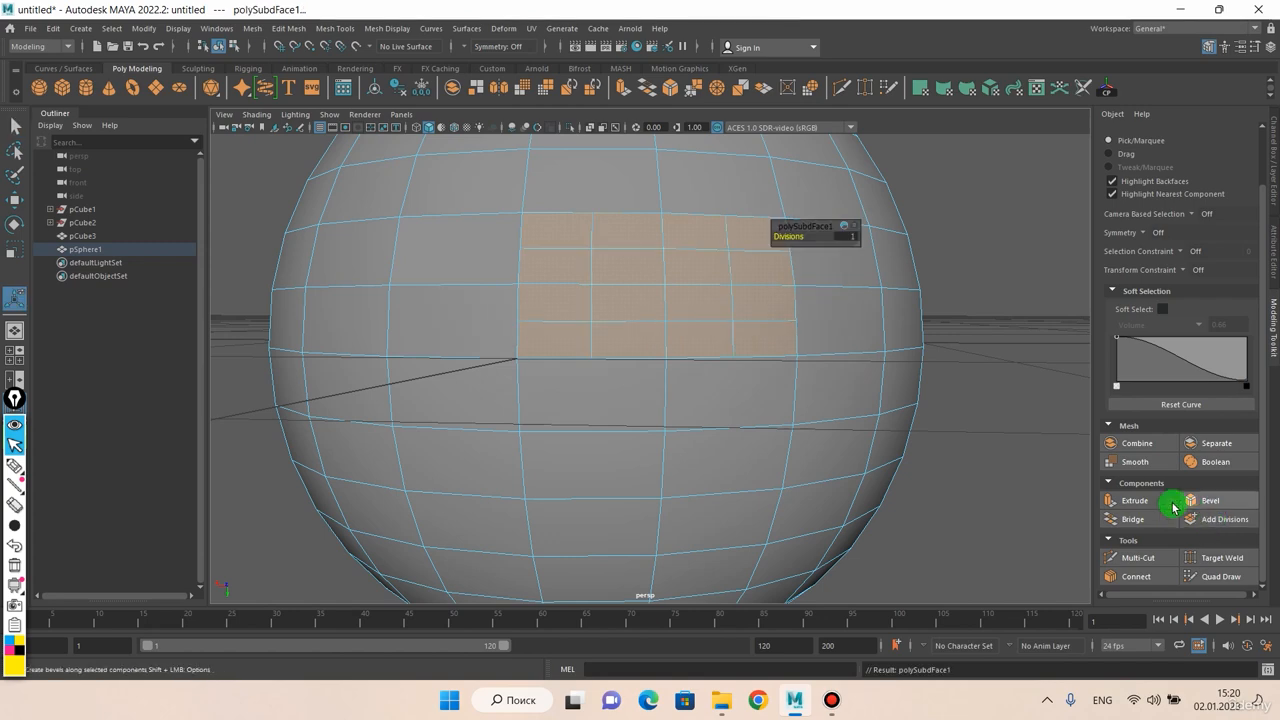
{"action": "key", "text": "f"}
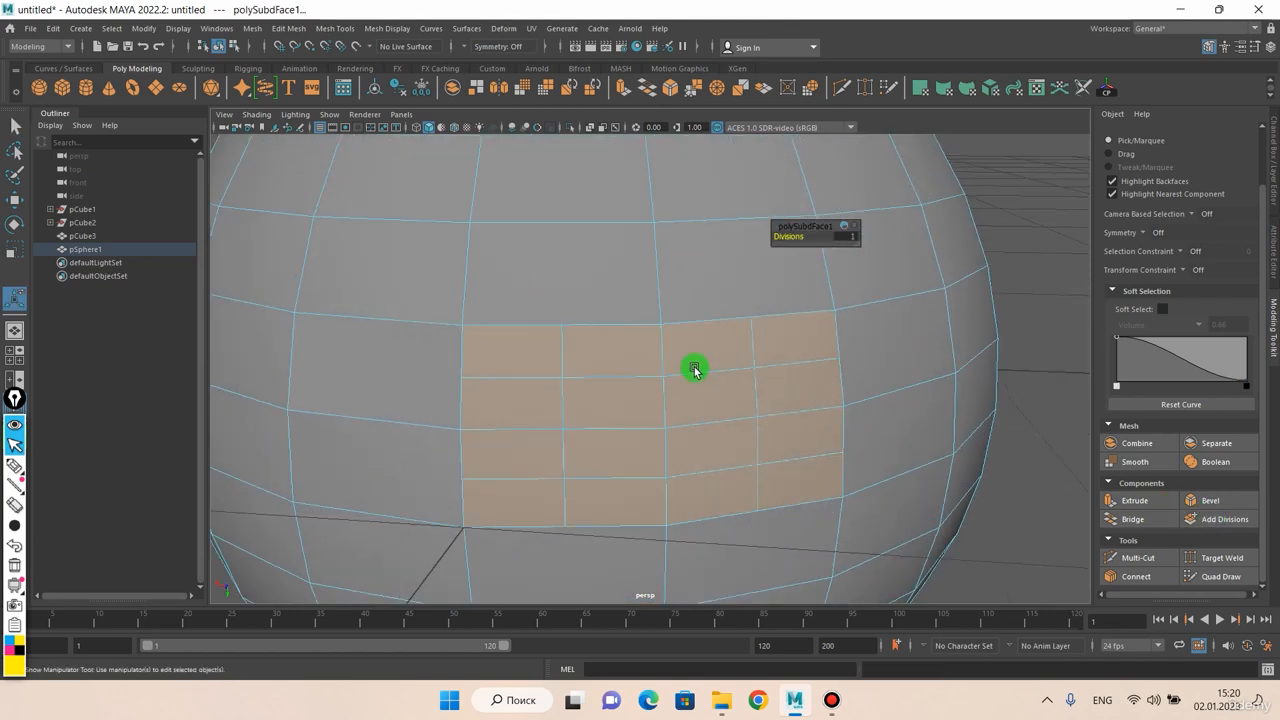
Switch the sphere to vertex selection and select the four new centre vertices of the subdivided faces
{"action": "scroll", "coordinate": [694, 369], "scroll_direction": "down", "scroll_amount": 3}
{"action": "left_click_drag", "start_coordinate": [692, 369], "coordinate": [622, 337], "text": "alt"}
{"action": "mouse_move", "coordinate": [631, 339]}
{"action": "middle_mouse_down"}
{"action": "mouse_move", "coordinate": [643, 340]}
{"action": "mouse_move", "coordinate": [622, 346]}
{"action": "middle_mouse_up"}
{"action": "scroll", "coordinate": [624, 346], "scroll_direction": "up", "scroll_amount": 2}
{"action": "scroll", "coordinate": [626, 346], "scroll_direction": "down", "scroll_amount": 2}
{"action": "left_click_drag", "start_coordinate": [634, 369], "coordinate": [635, 368], "text": "alt"}
{"action": "right_click_drag", "start_coordinate": [667, 295], "coordinate": [622, 290]}
{"action": "left_click", "coordinate": [660, 339]}
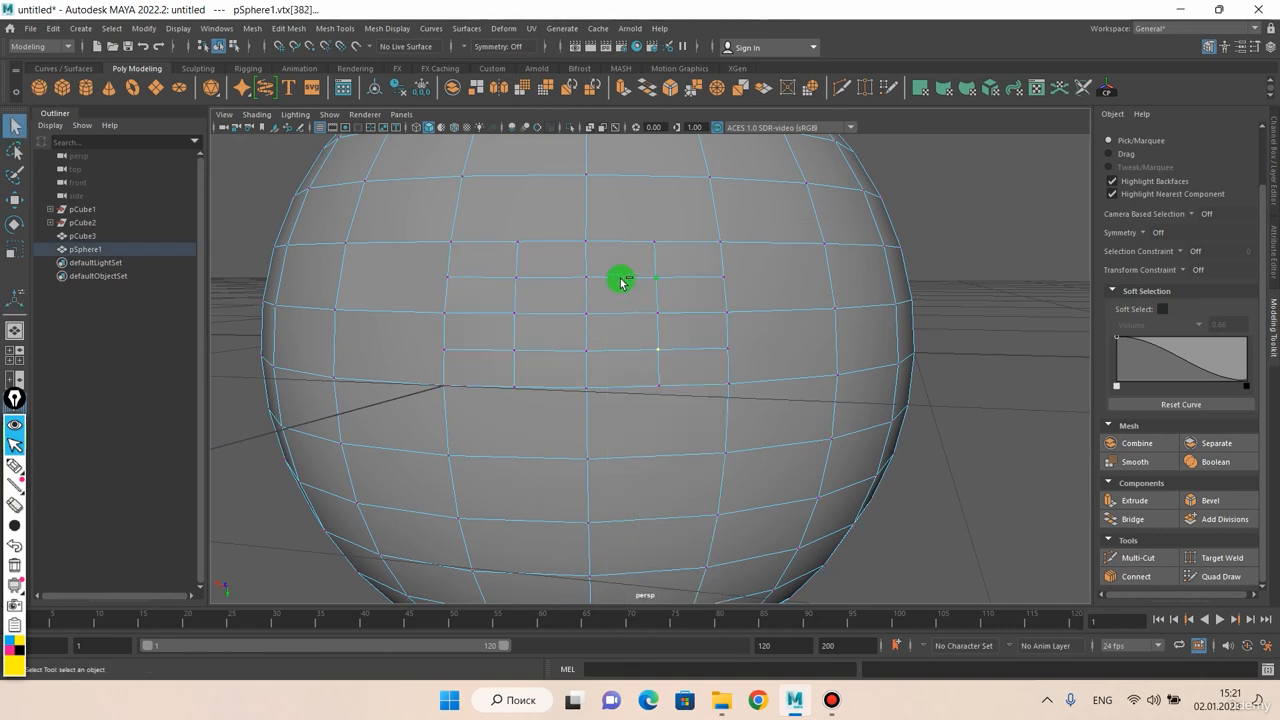
{"action": "left_click_drag", "start_coordinate": [517, 354], "coordinate": [695, 310], "text": "alt"}
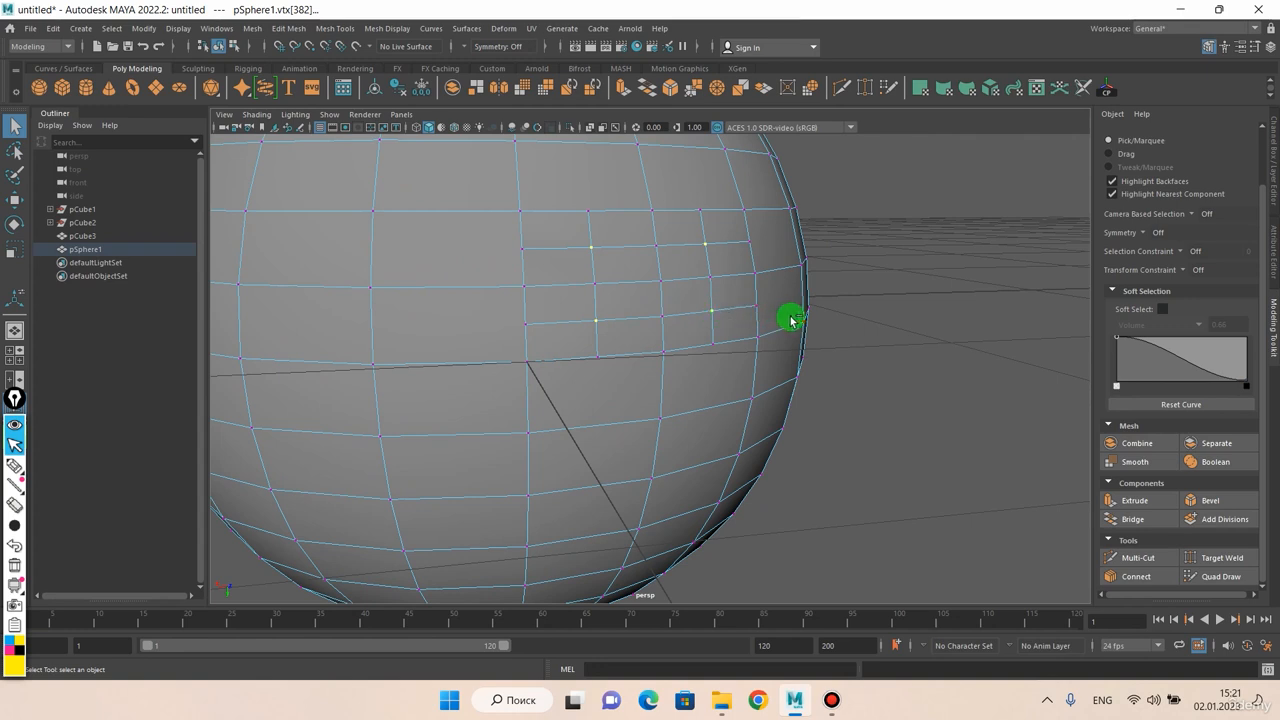
Extrude the four selected vertices with a width of 0.515 and a length of 0.066
{"action": "key", "text": "ctrl+e"}
{"action": "scroll", "coordinate": [763, 375], "scroll_direction": "down", "scroll_amount": 3}
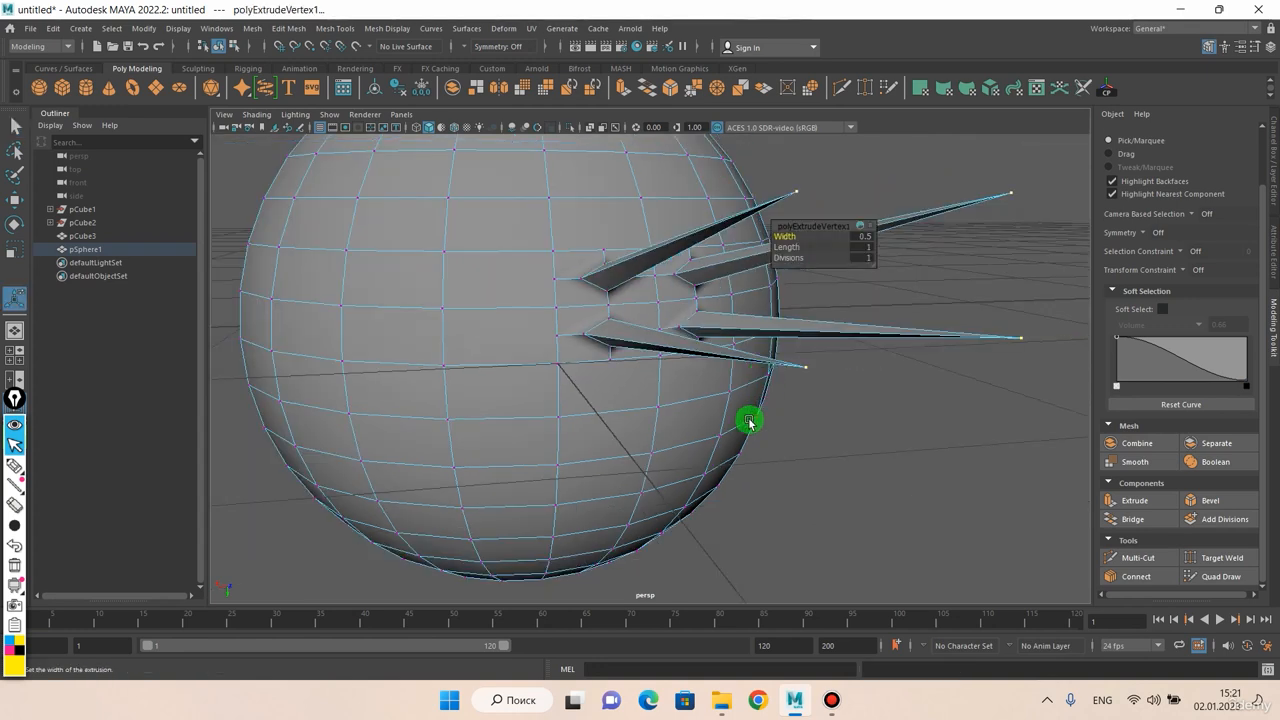
{"action": "middle_click_drag", "start_coordinate": [738, 424], "coordinate": [756, 398]}
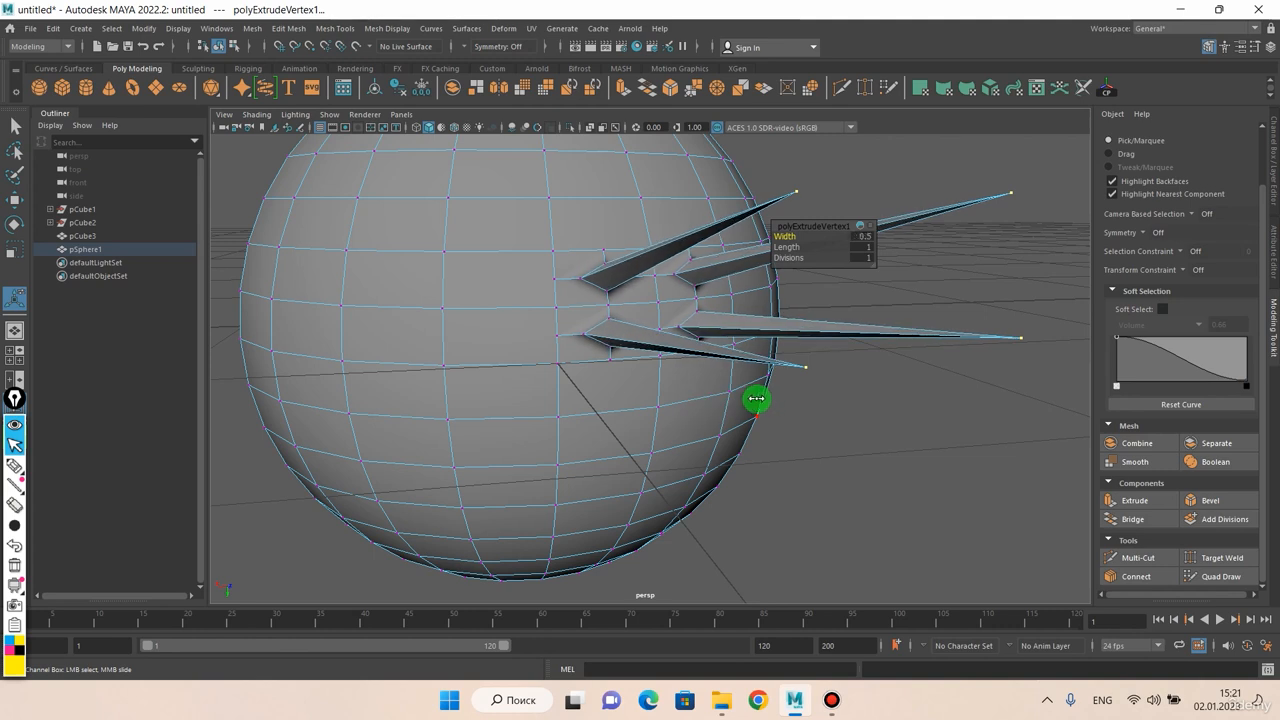
{"action": "left_click", "coordinate": [790, 248]}
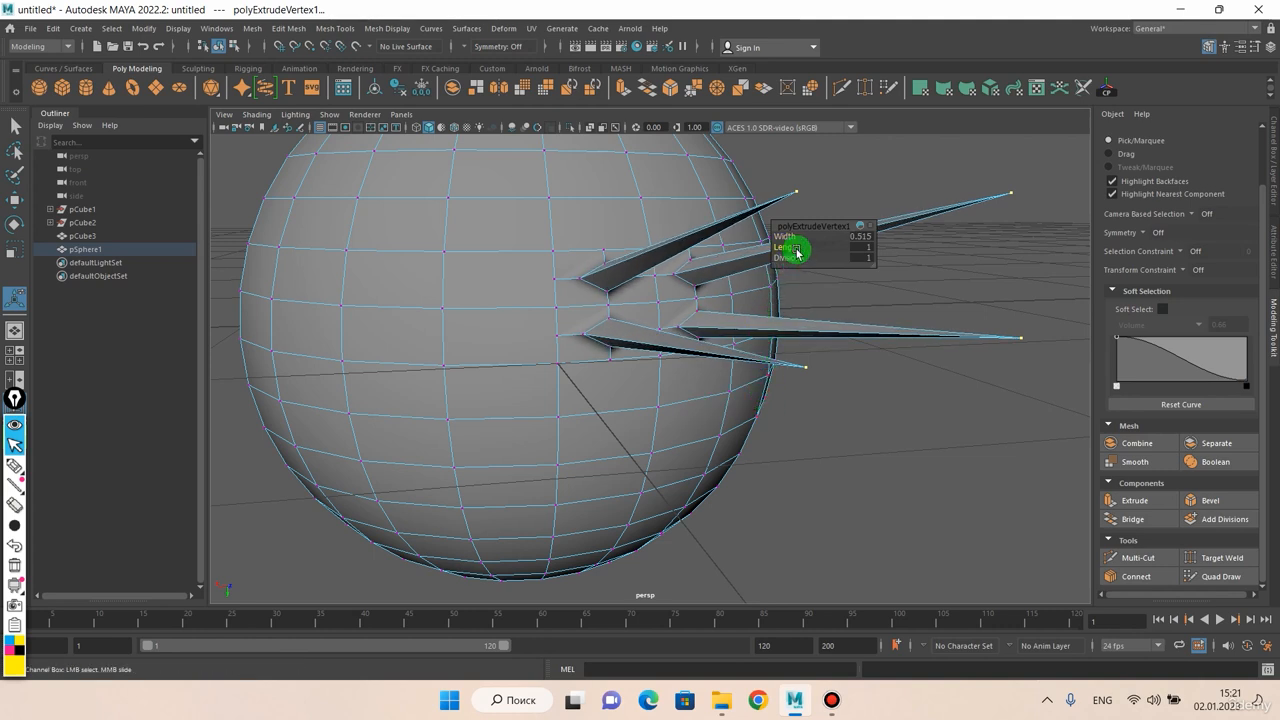
{"action": "middle_click_drag", "start_coordinate": [841, 426], "coordinate": [224, 458]}
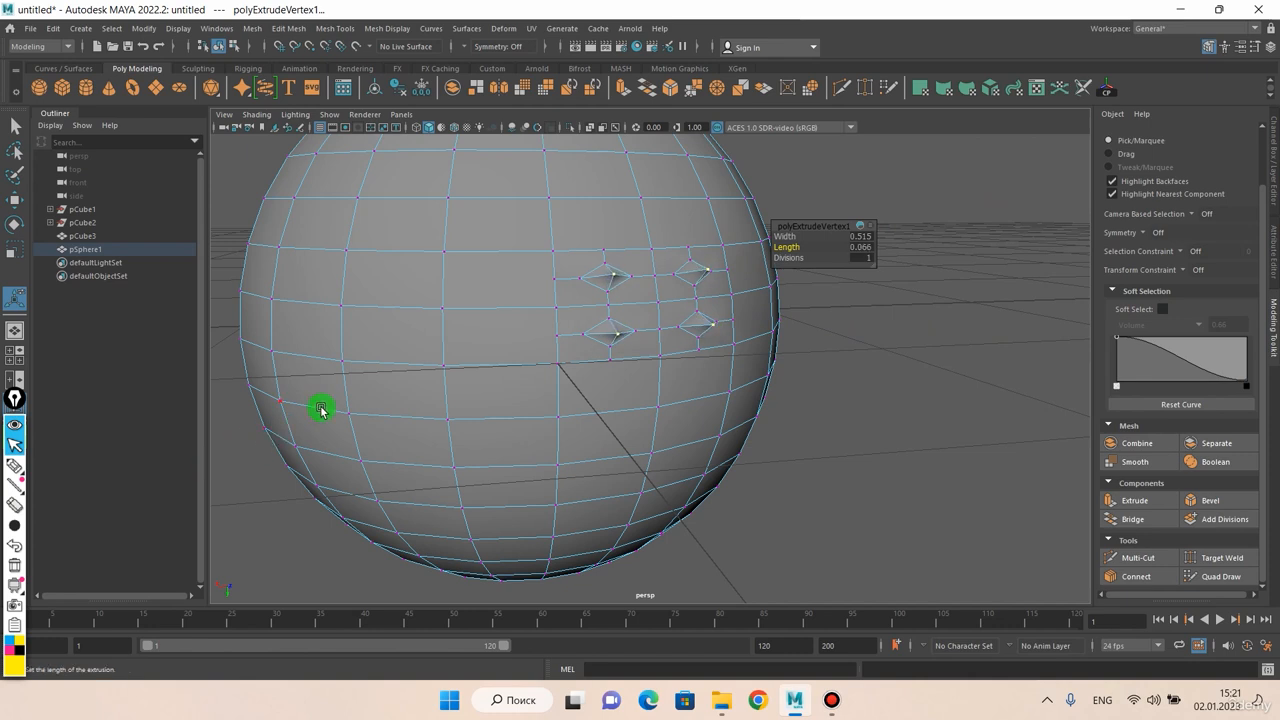
{"action": "left_click", "coordinate": [792, 258]}
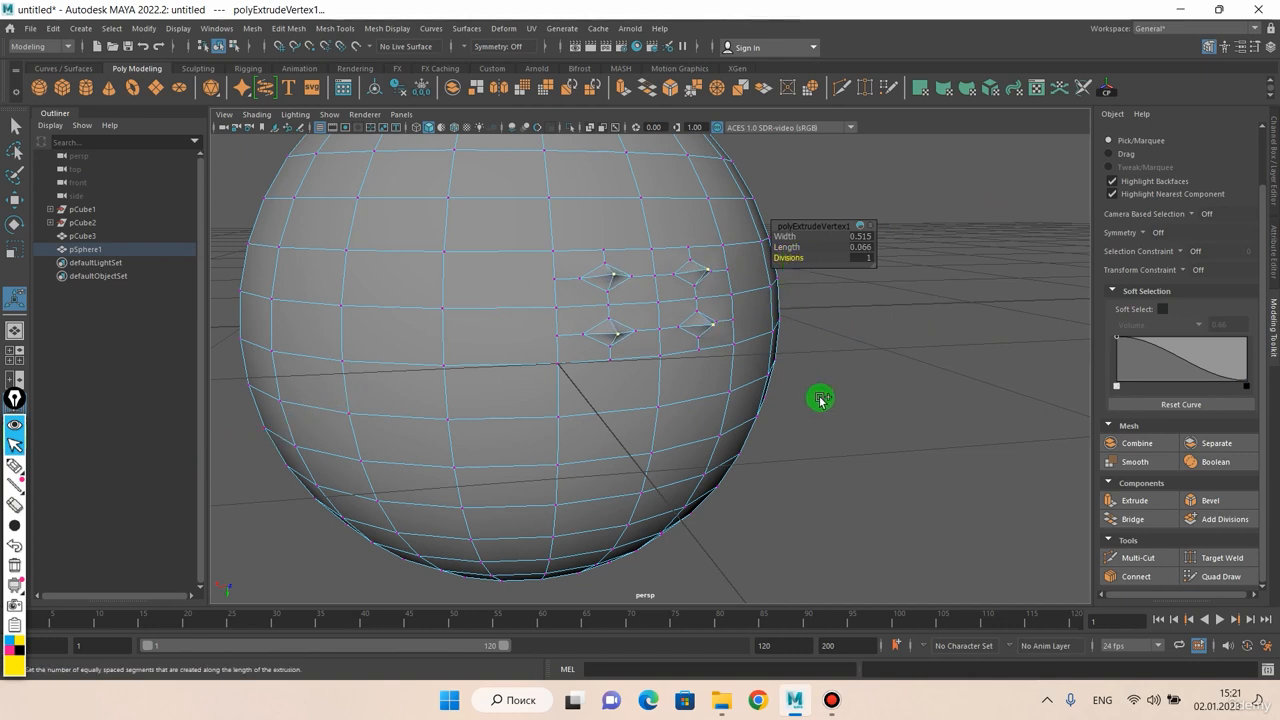
{"action": "mouse_move", "coordinate": [743, 401]}
{"action": "middle_mouse_down"}
{"action": "mouse_move", "coordinate": [666, 411]}
{"action": "mouse_move", "coordinate": [797, 411]}
{"action": "mouse_move", "coordinate": [751, 420]}
{"action": "middle_mouse_up"}
Return the sphere to object mode, deselect it to inspect the four small spikes, and select it again
{"action": "right_click_drag", "start_coordinate": [768, 332], "coordinate": [831, 312]}
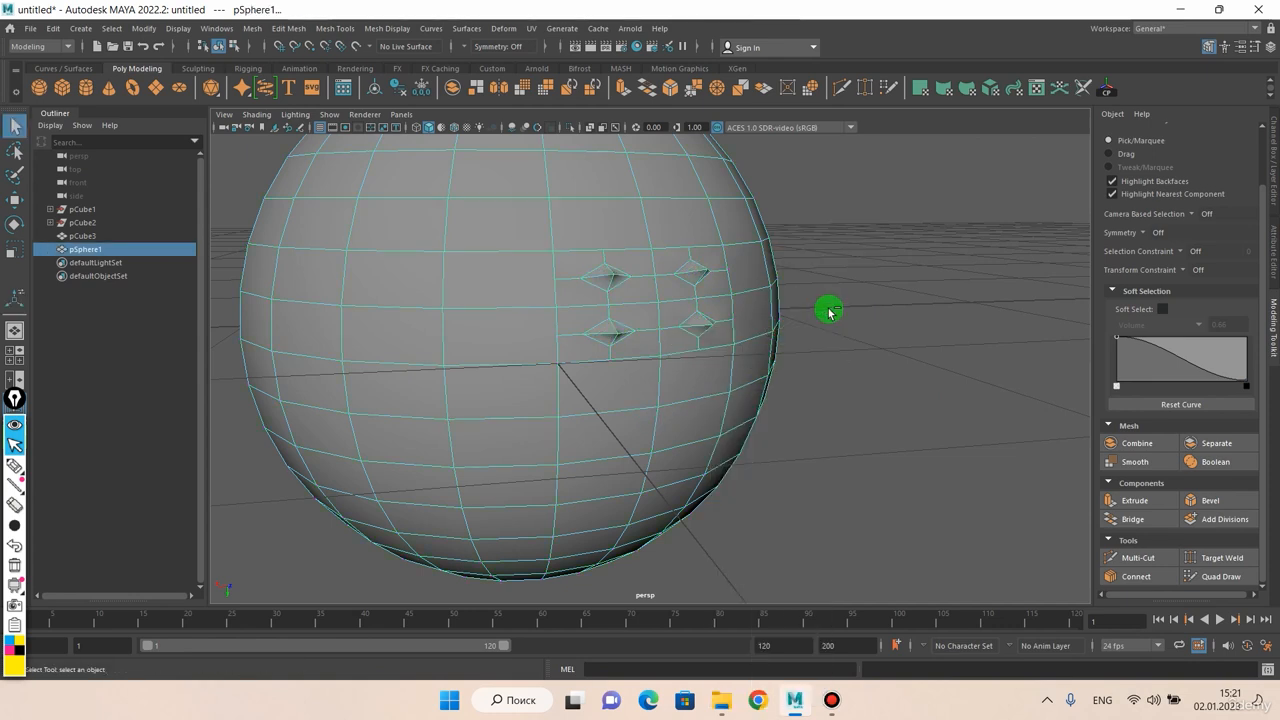
{"action": "left_click", "coordinate": [831, 311]}
{"action": "left_click_drag", "start_coordinate": [788, 316], "coordinate": [755, 327], "text": "alt"}
{"action": "scroll", "coordinate": [651, 327], "scroll_direction": "up", "scroll_amount": 3}
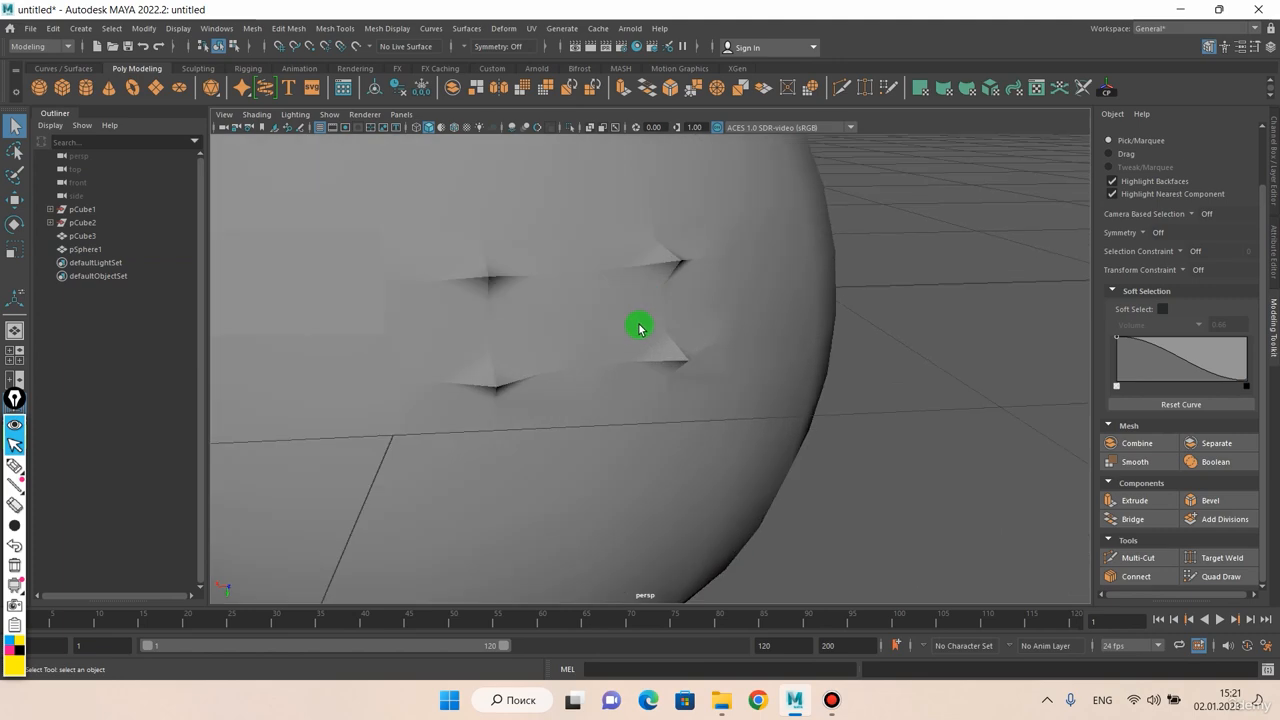
{"action": "left_click", "coordinate": [647, 332]}
{"action": "mouse_move", "coordinate": [649, 334]}
{"action": "left_mouse_down", "text": "alt"}
{"action": "mouse_move", "coordinate": [674, 314]}
{"action": "mouse_move", "coordinate": [626, 323]}
{"action": "mouse_move", "coordinate": [723, 323]}
{"action": "mouse_move", "coordinate": [697, 314]}
{"action": "mouse_move", "coordinate": [698, 350]}
{"action": "mouse_move", "coordinate": [689, 334]}
{"action": "mouse_move", "coordinate": [723, 340]}
{"action": "mouse_move", "coordinate": [659, 332]}
{"action": "left_mouse_up", "text": "alt"}
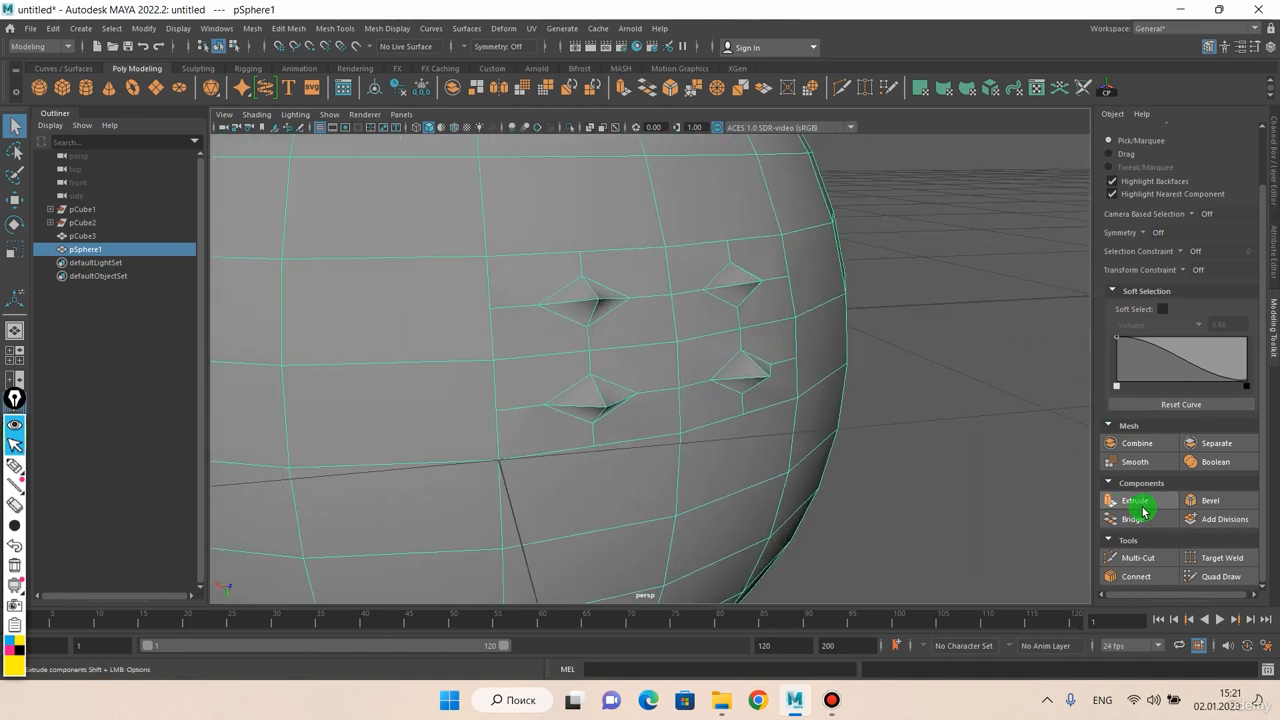